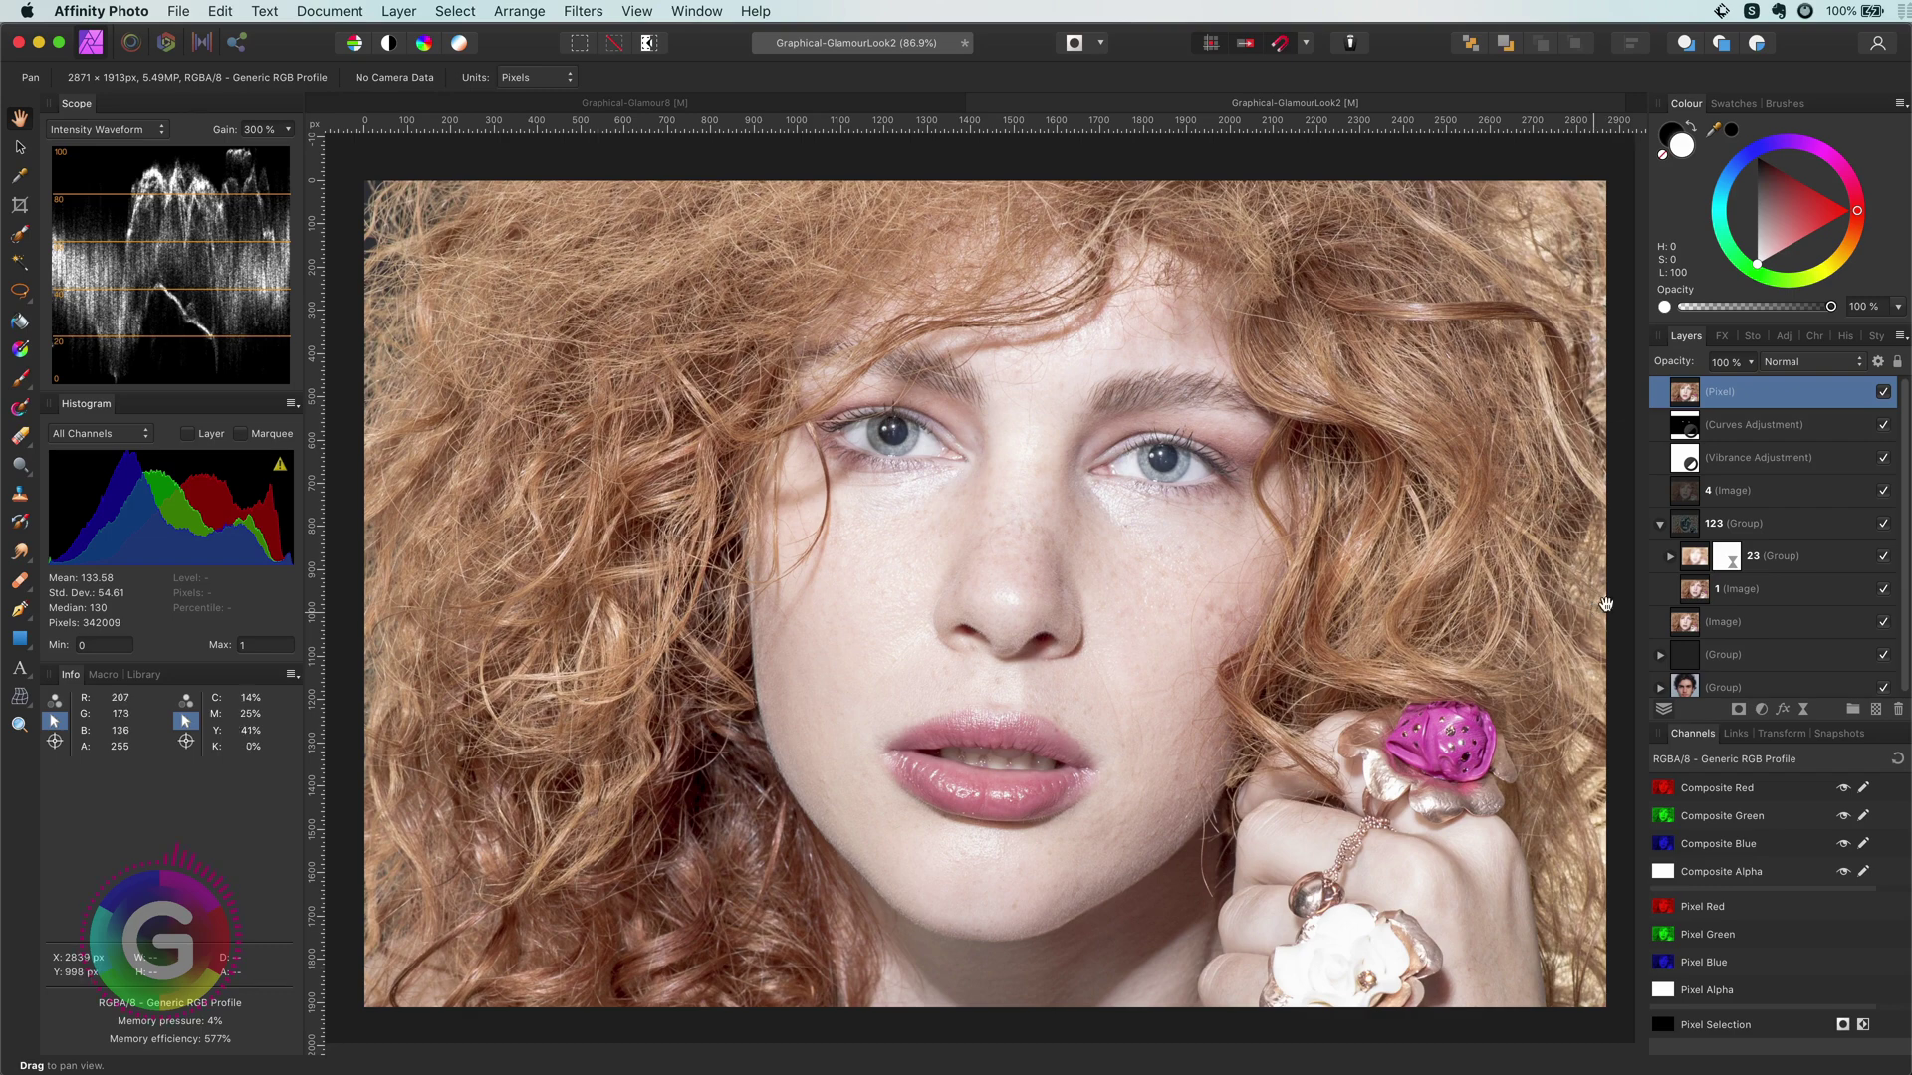
Hide the top Pixel layer to reveal the saturated edit and show the Snapshots panel.
left_click(1883, 395)
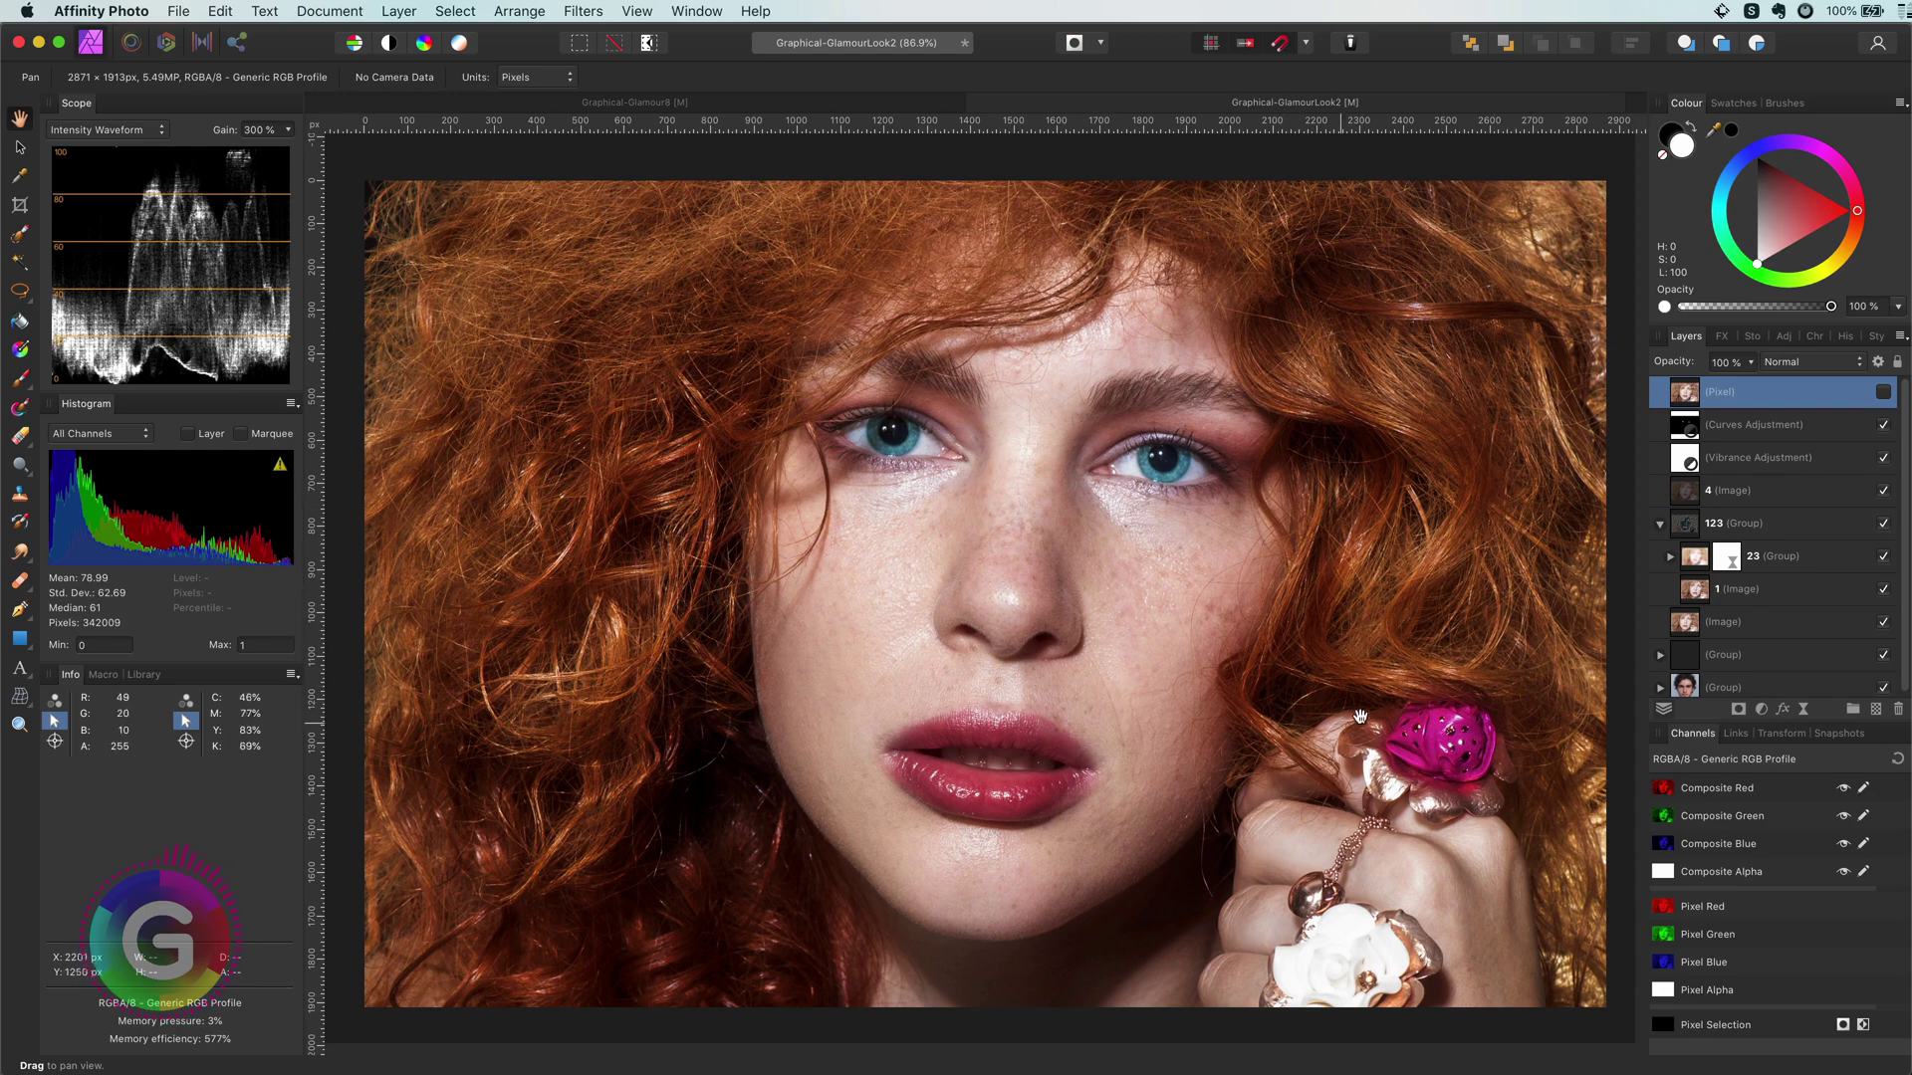
left_click(1827, 738)
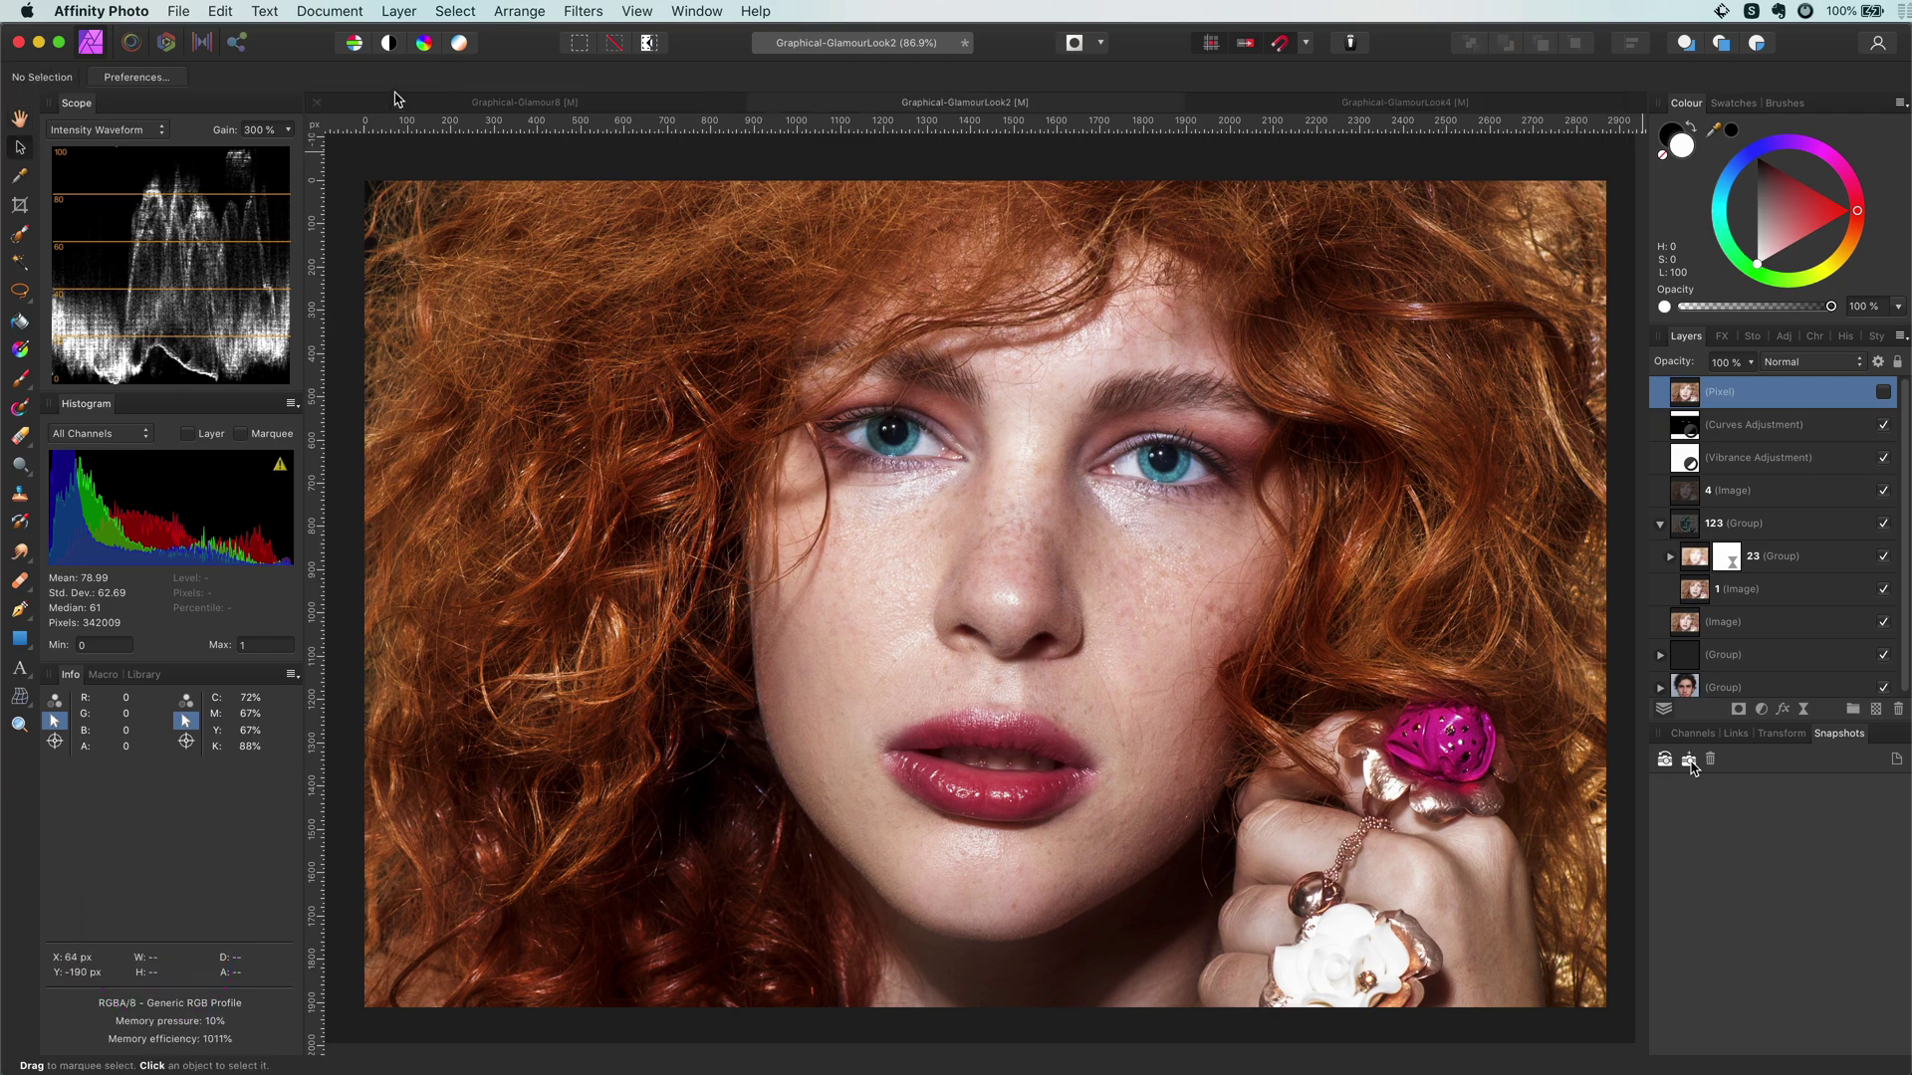
Save the current edit as a snapshot named Final.
left_click(642, 12)
mouse_move(782, 416)
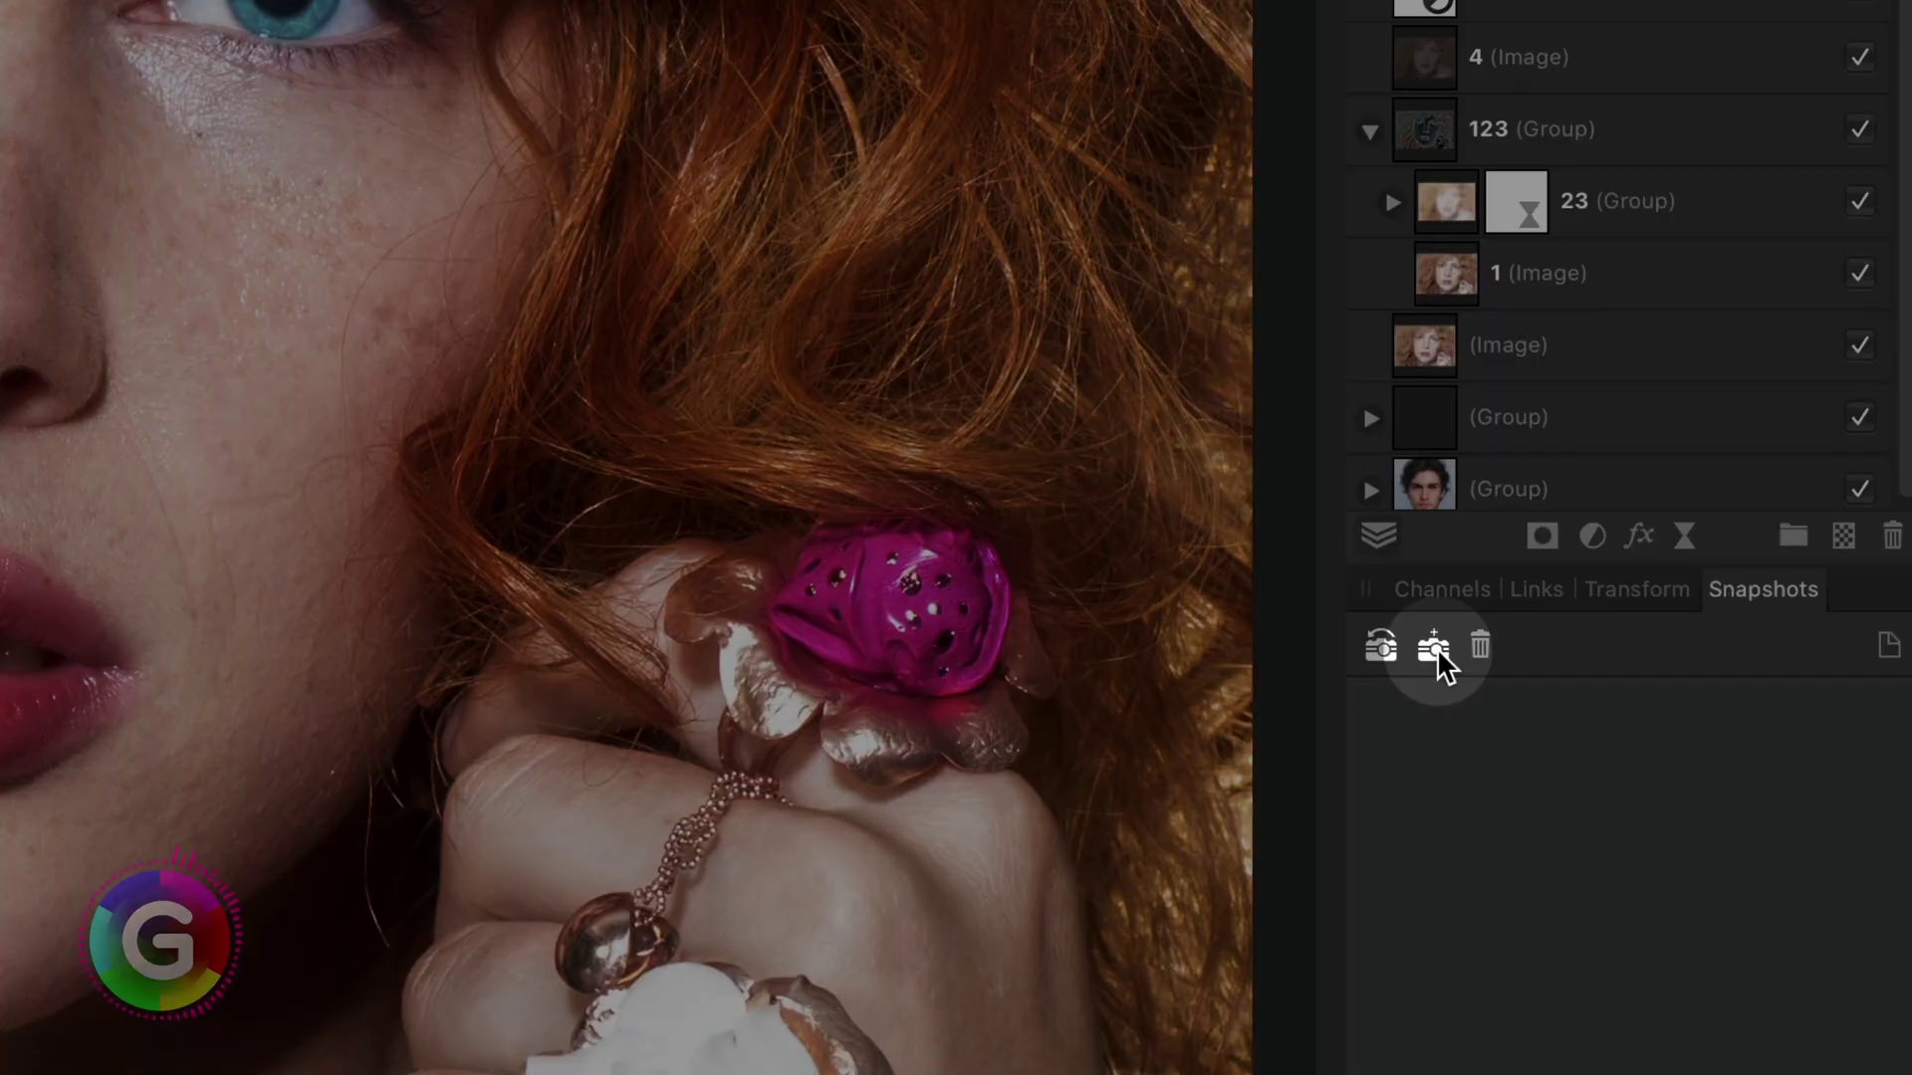
left_click(1437, 648)
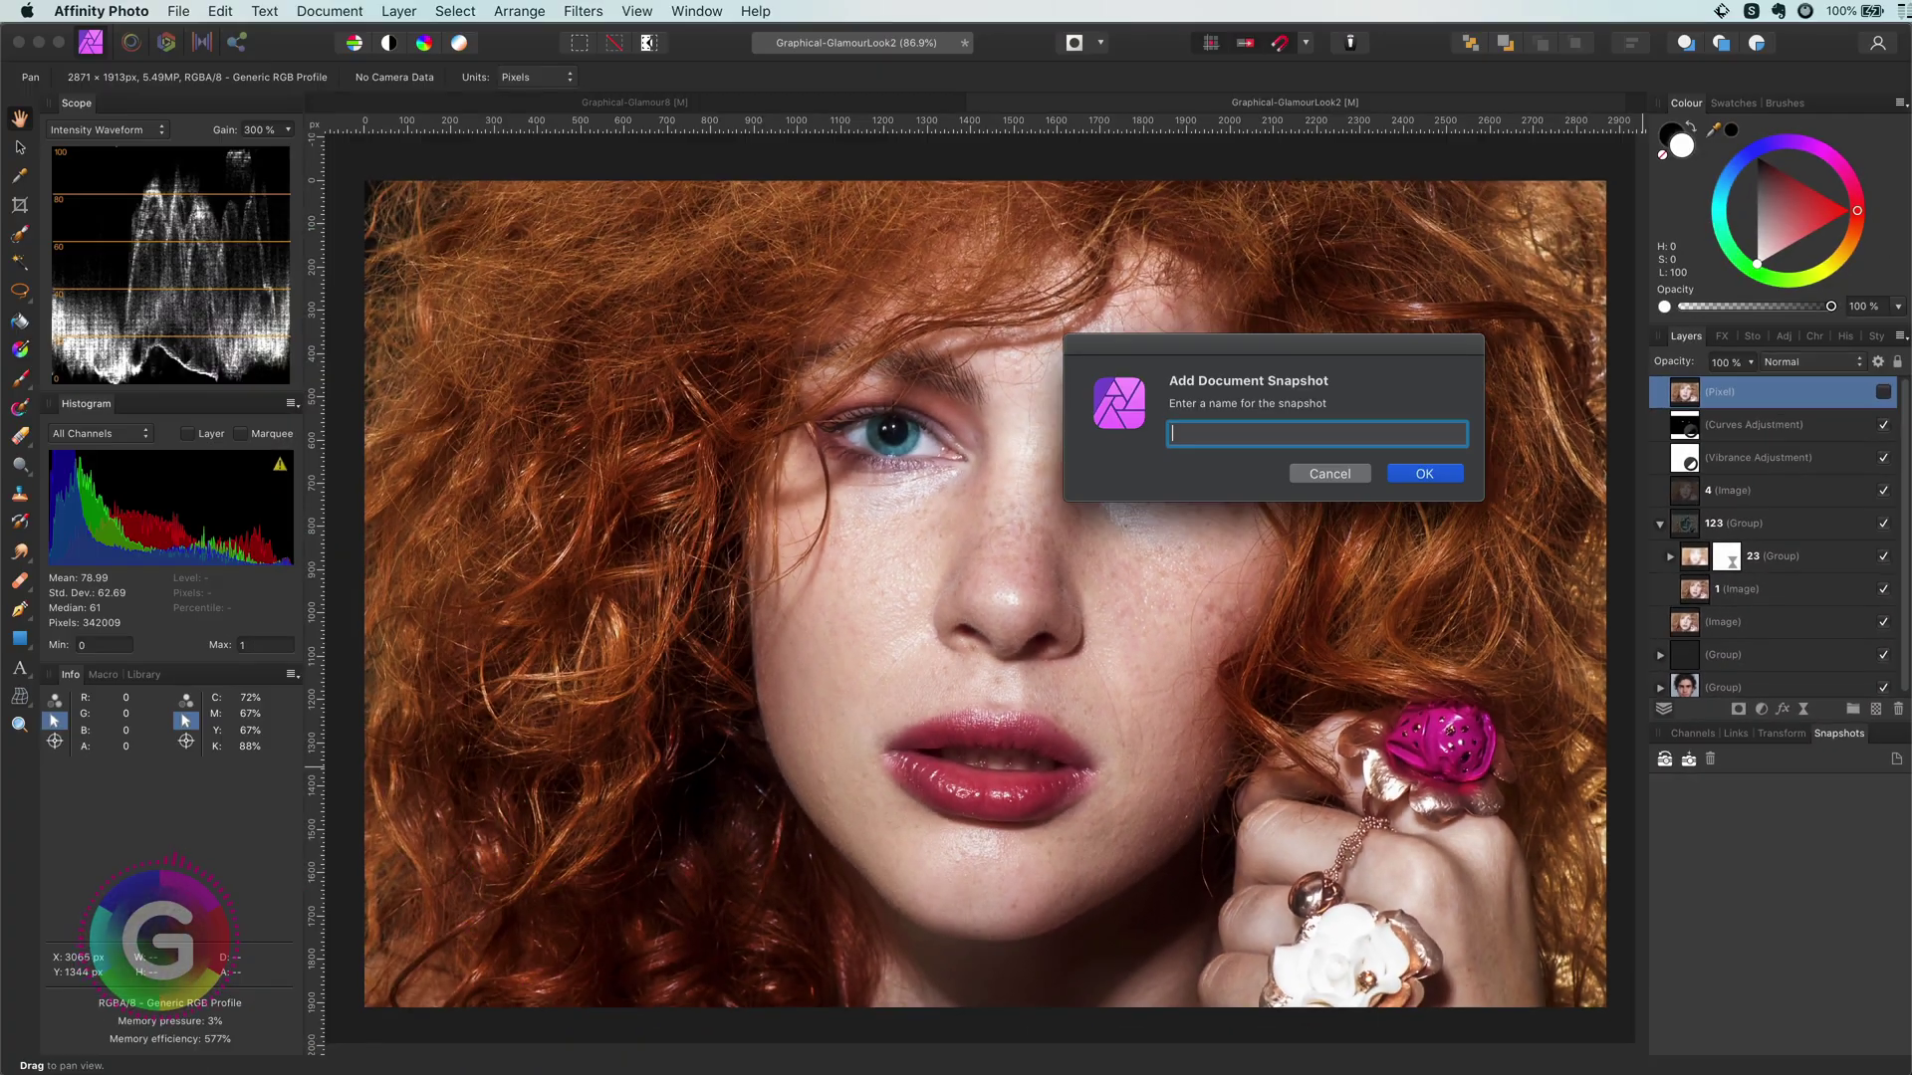
type("Final")
left_click(1424, 474)
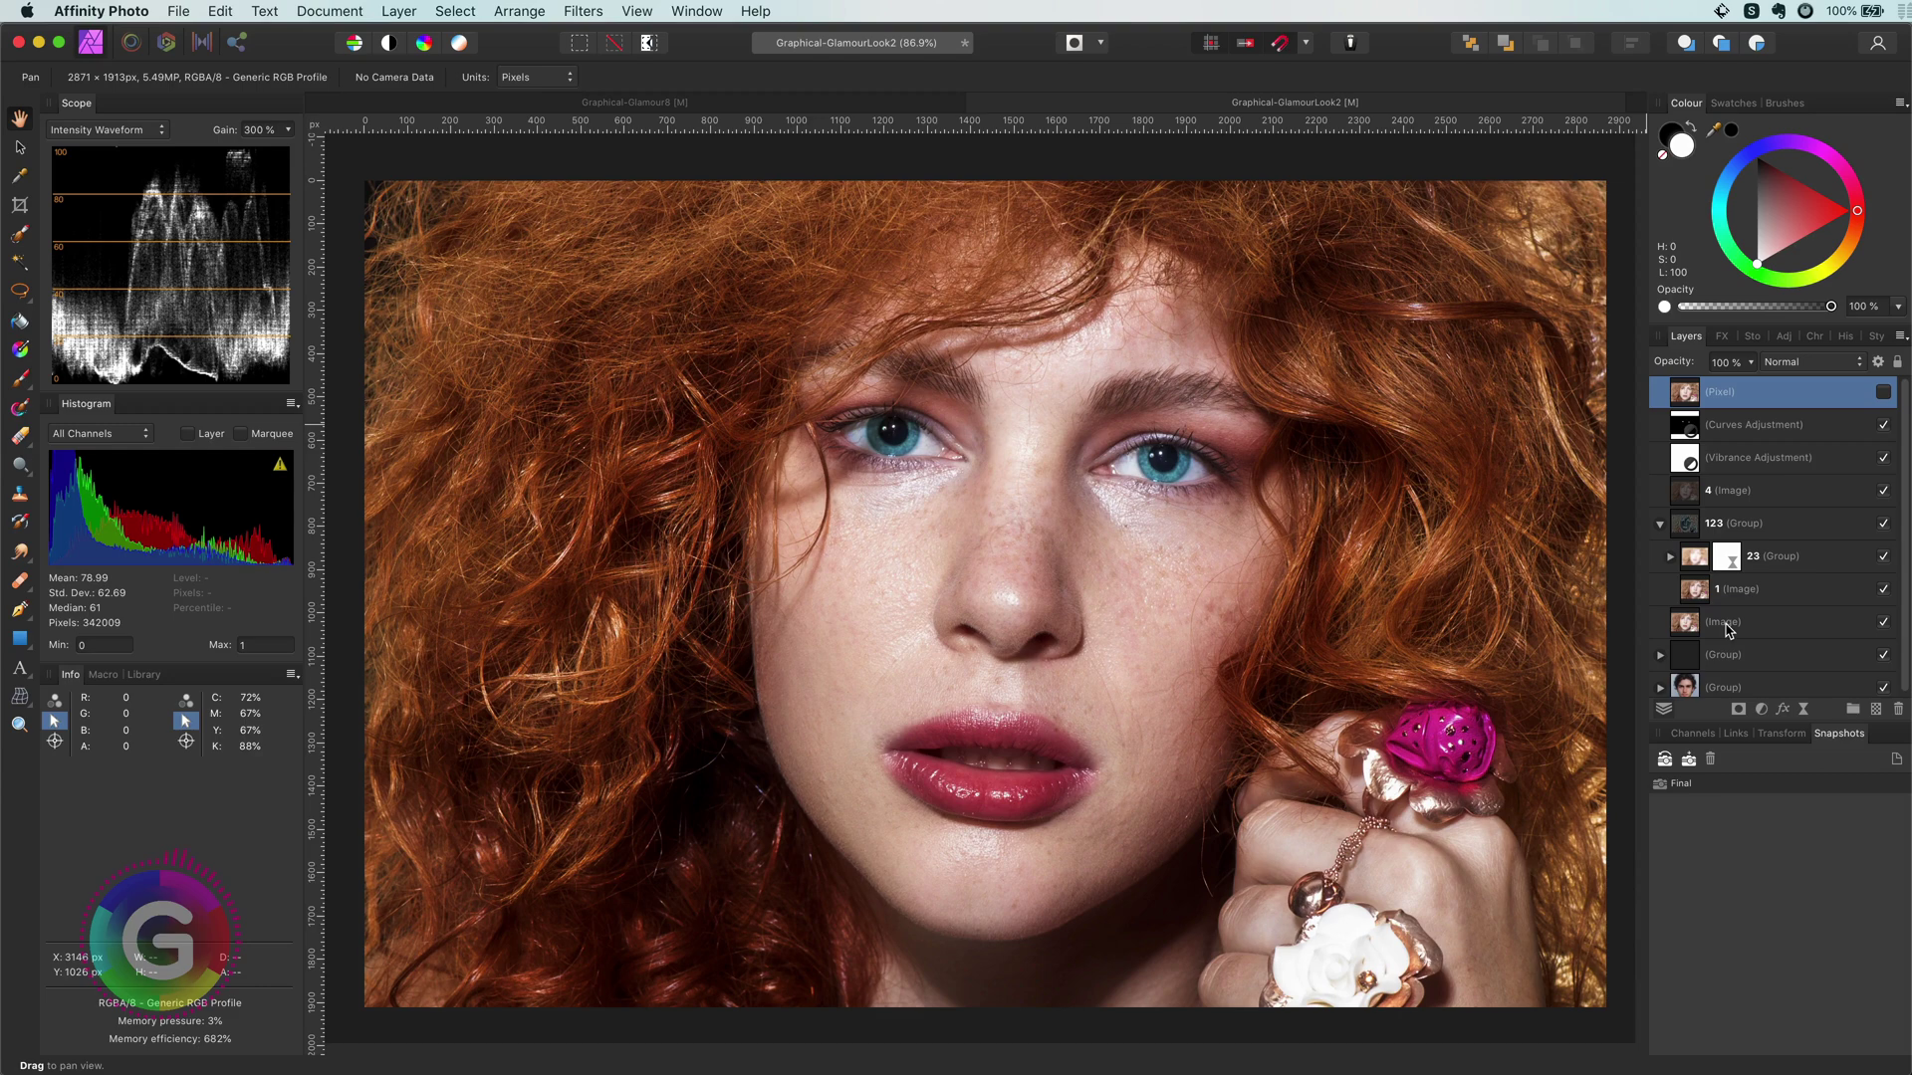
Delete every layer below Pixel and make the original Pixel photo visible again.
left_click(1728, 434)
left_click(1780, 683, "shift")
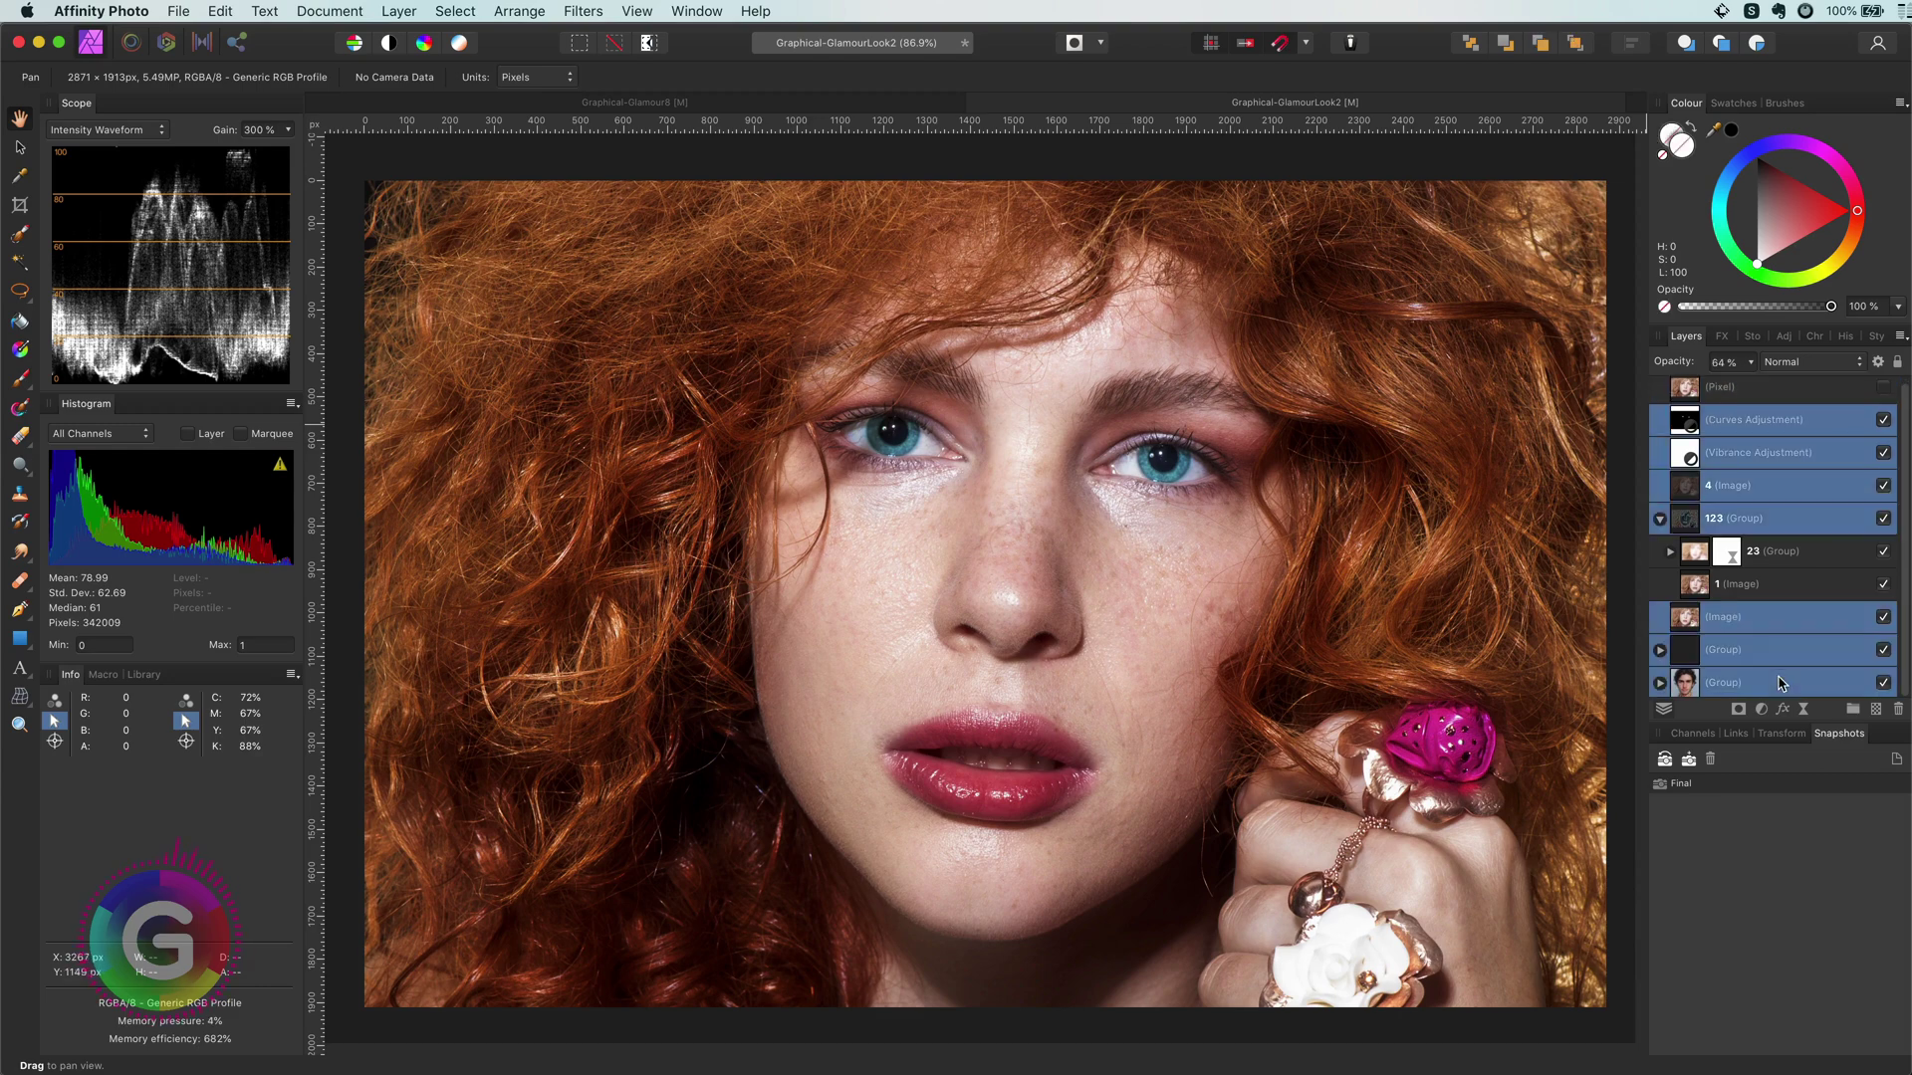
left_click(1898, 708)
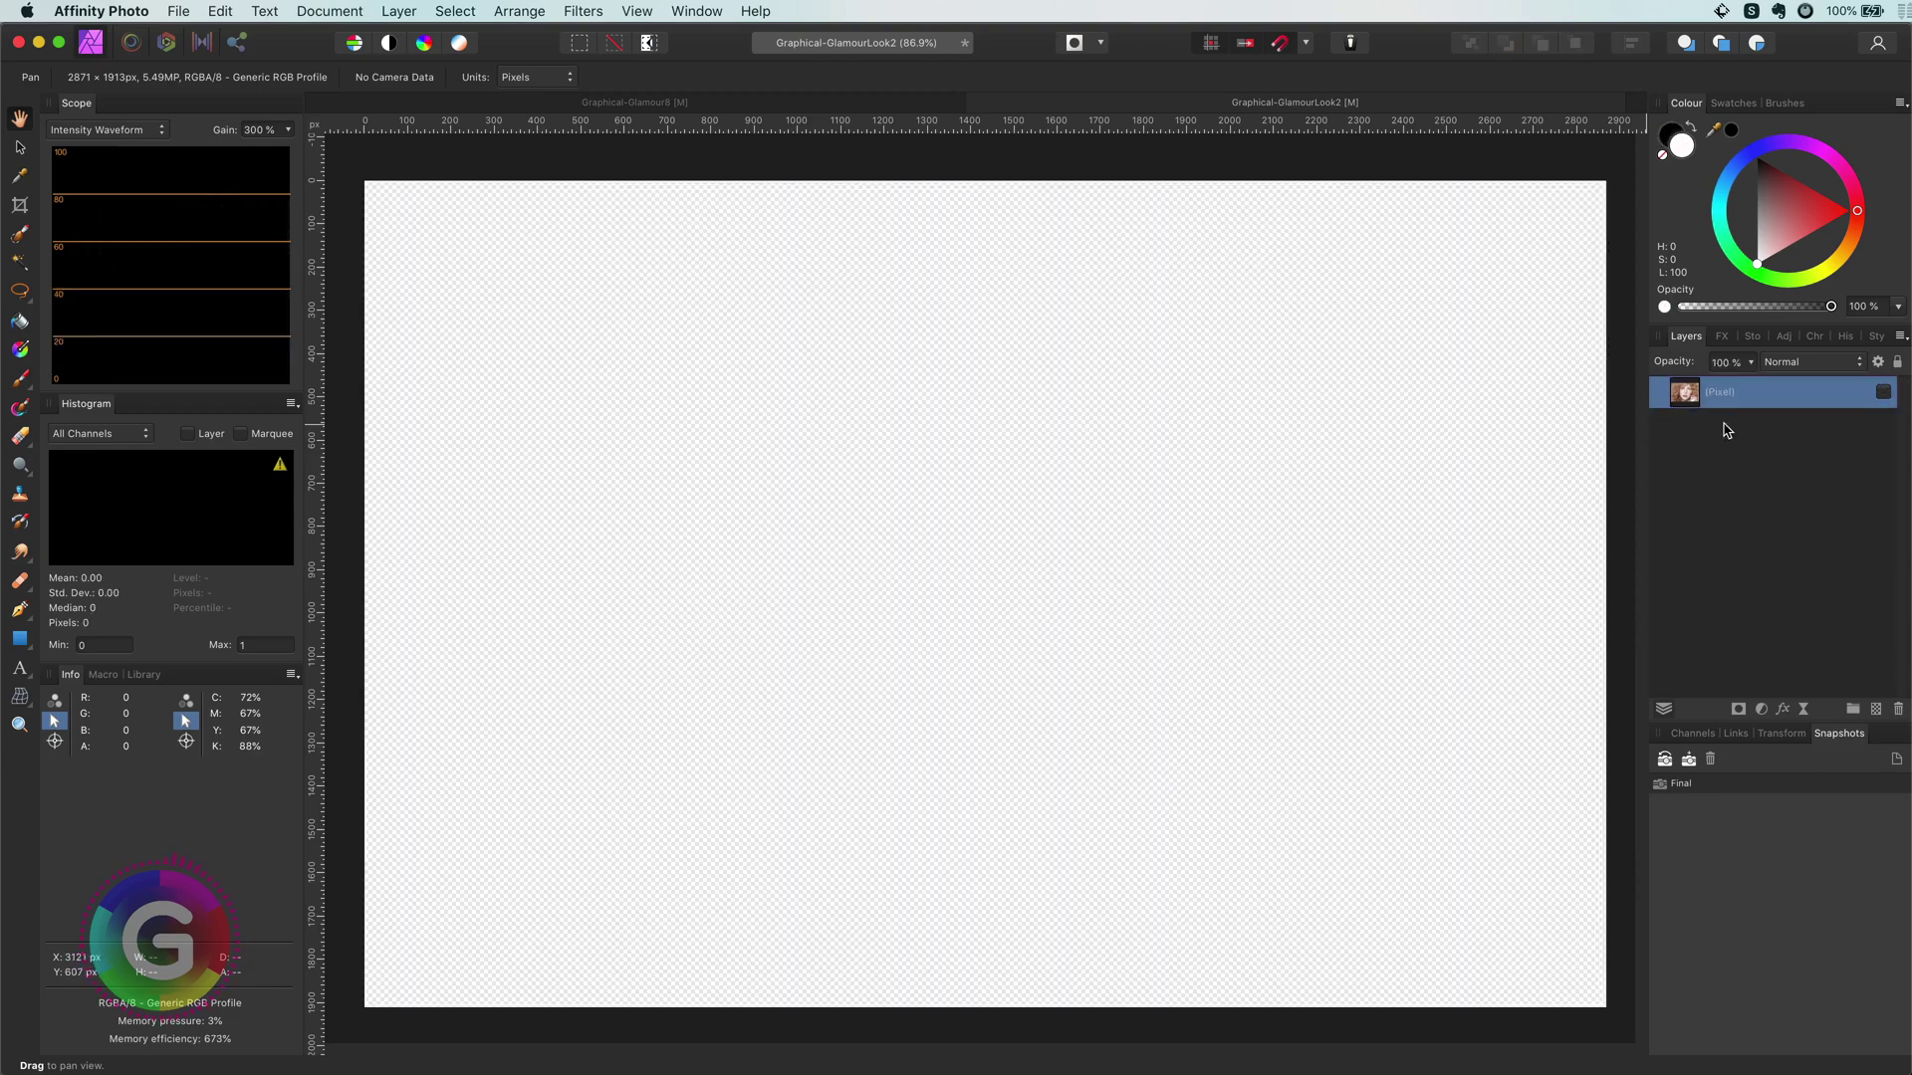
left_click(1882, 394)
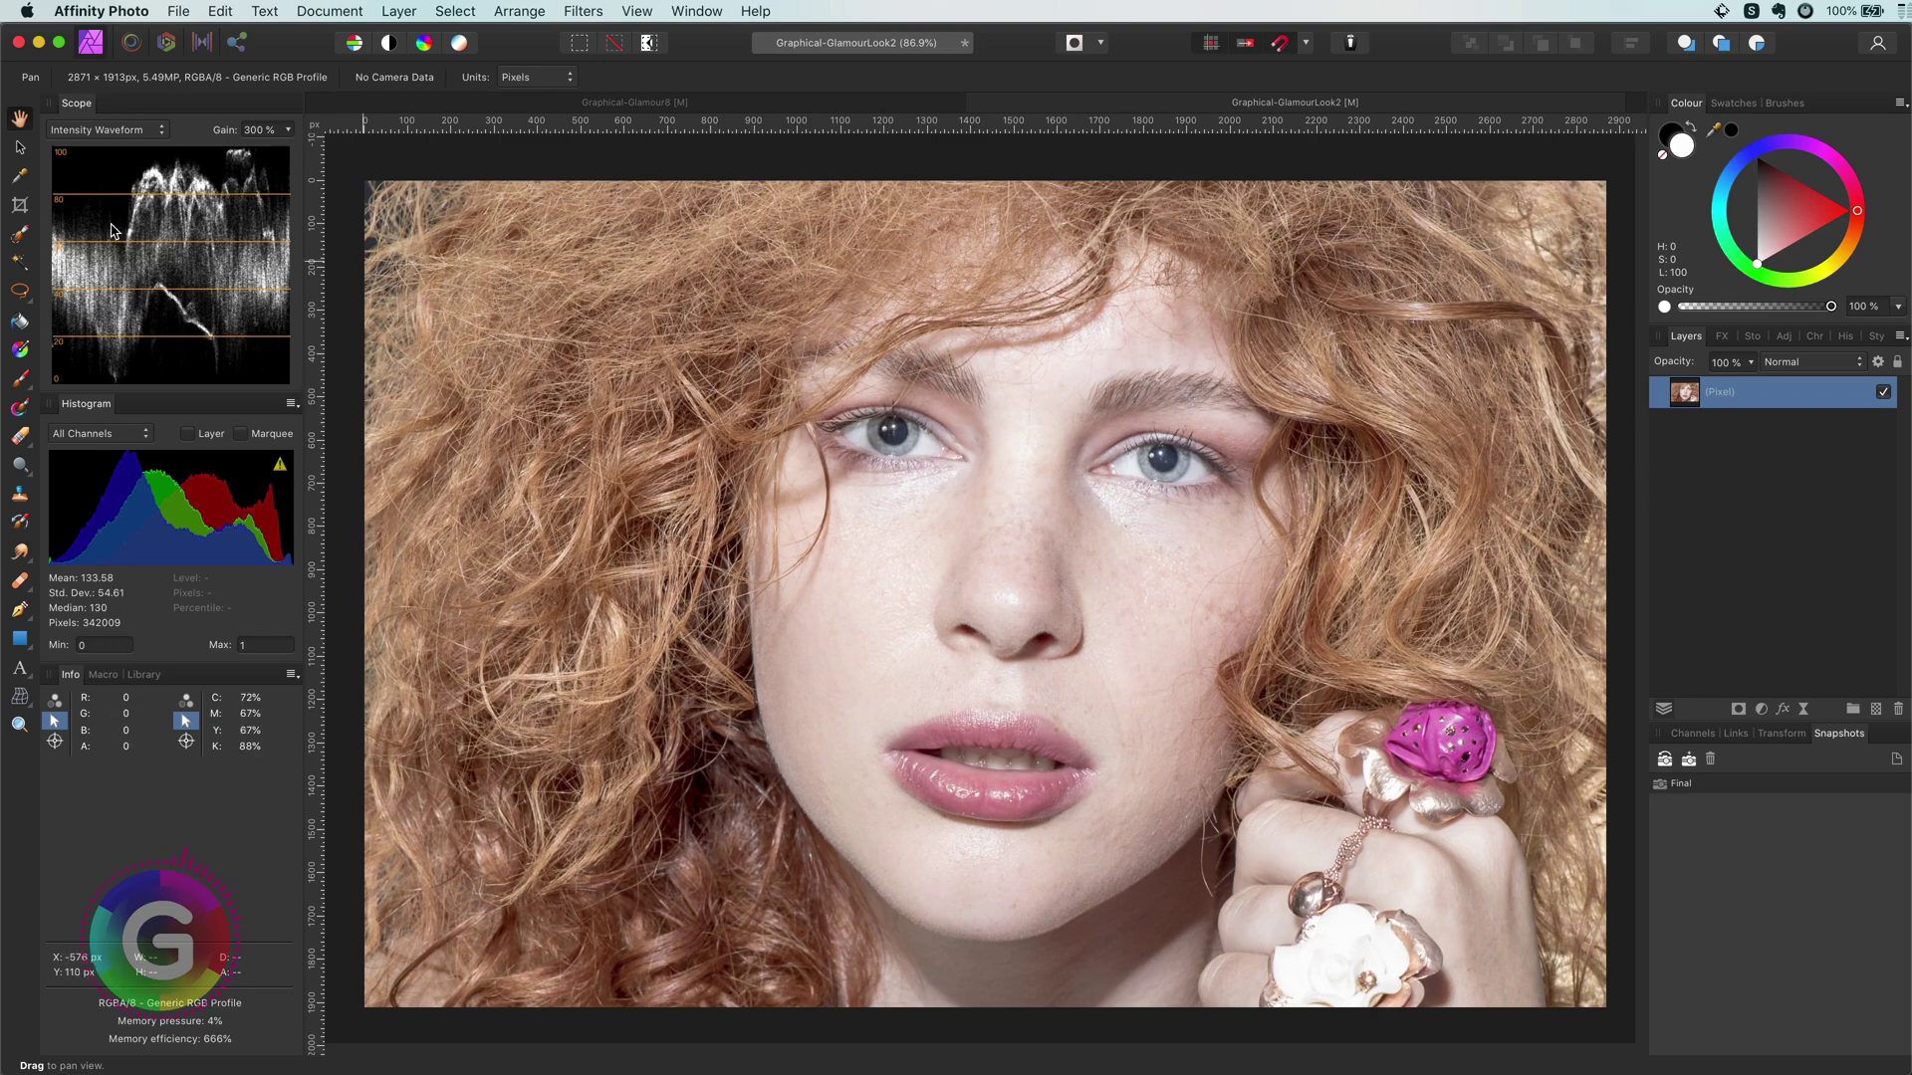
left_click(20, 146)
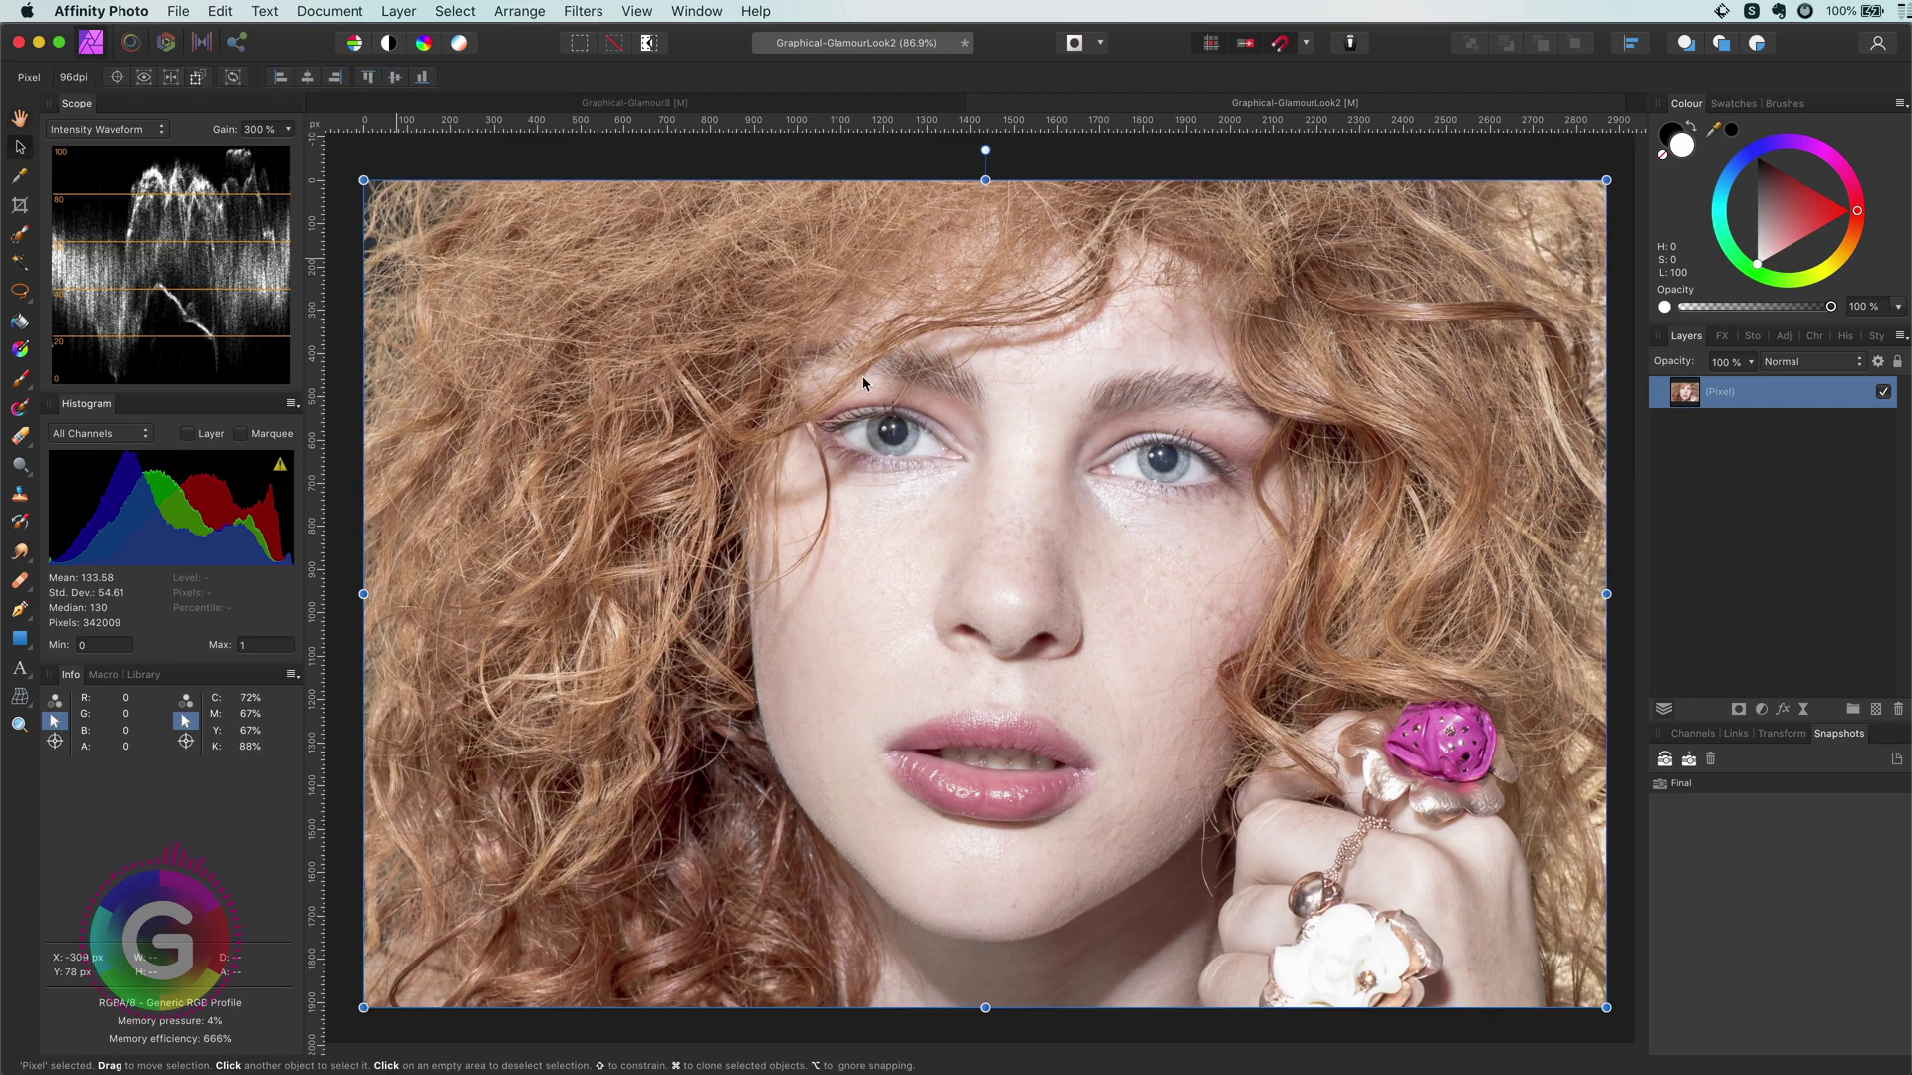
Duplicate the Pixel photo layer several times to make copies.
right_click(1688, 398)
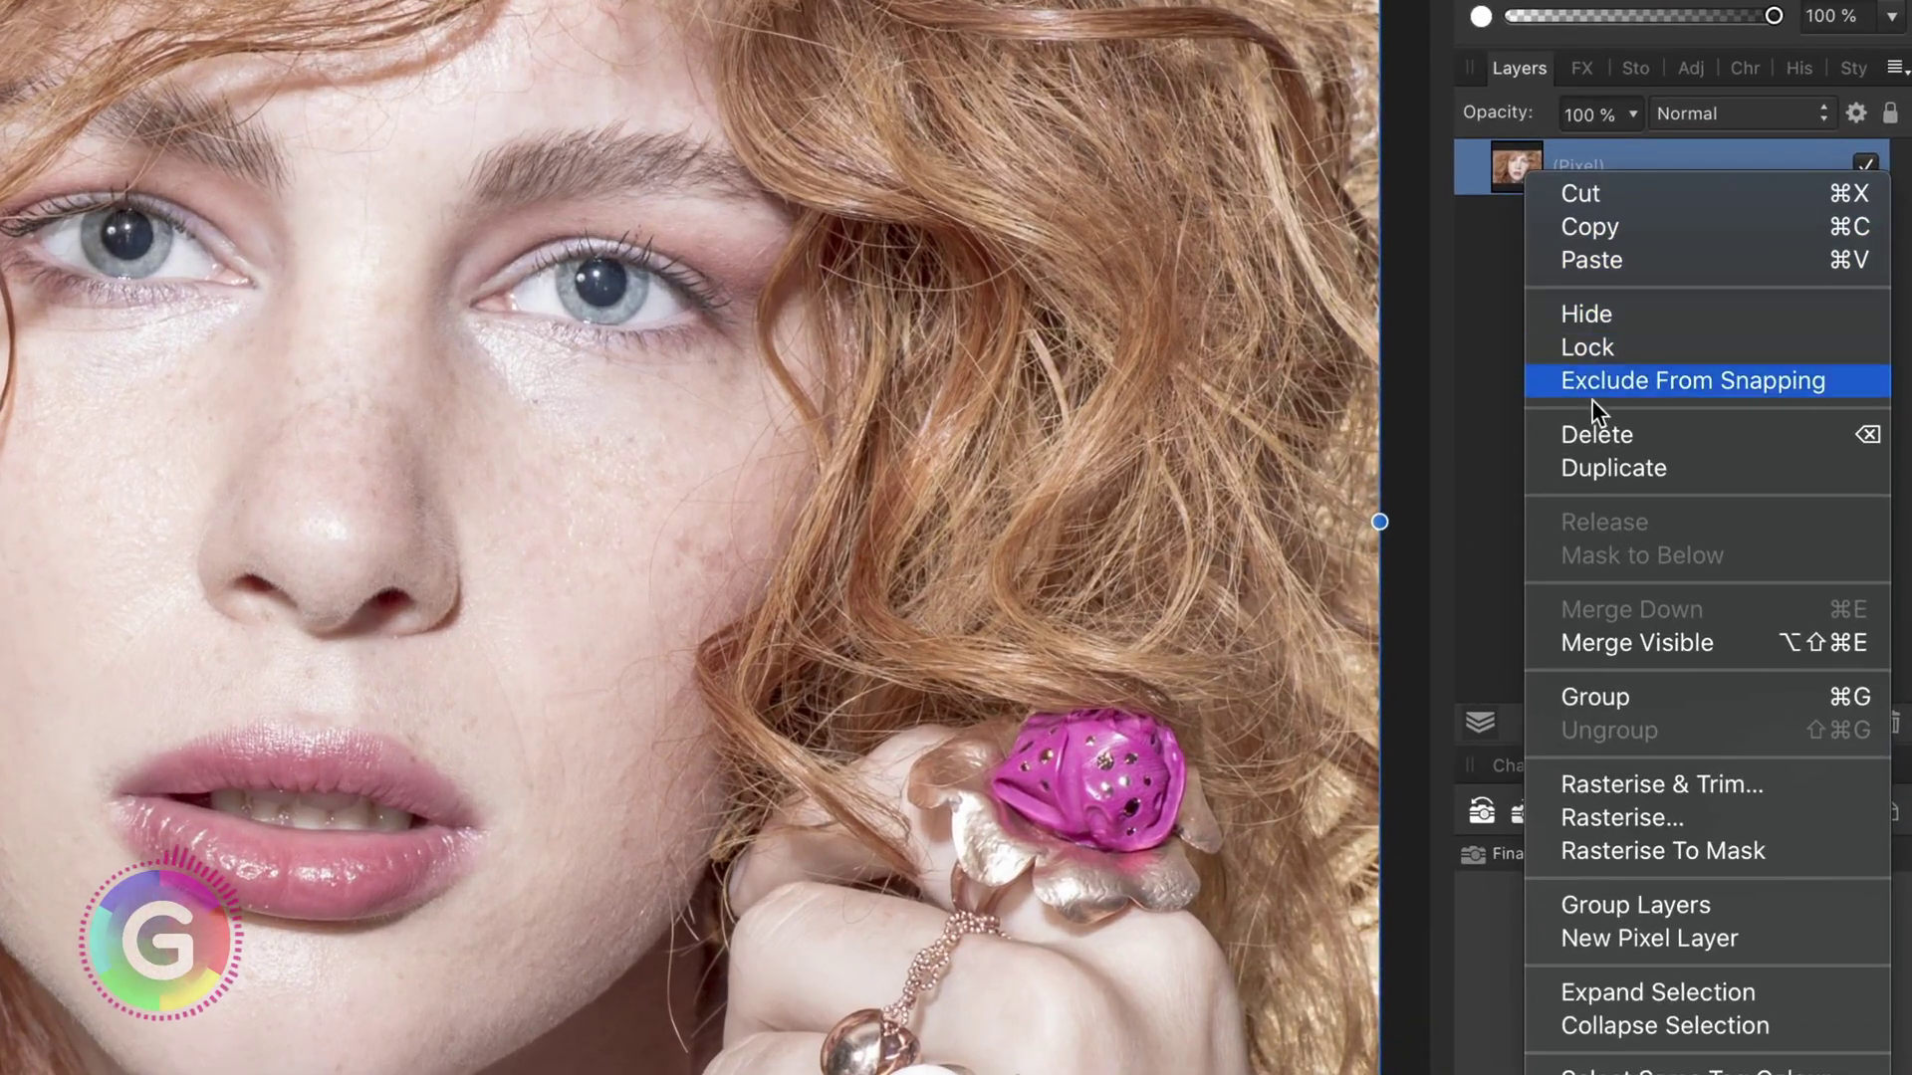
left_click(1609, 460)
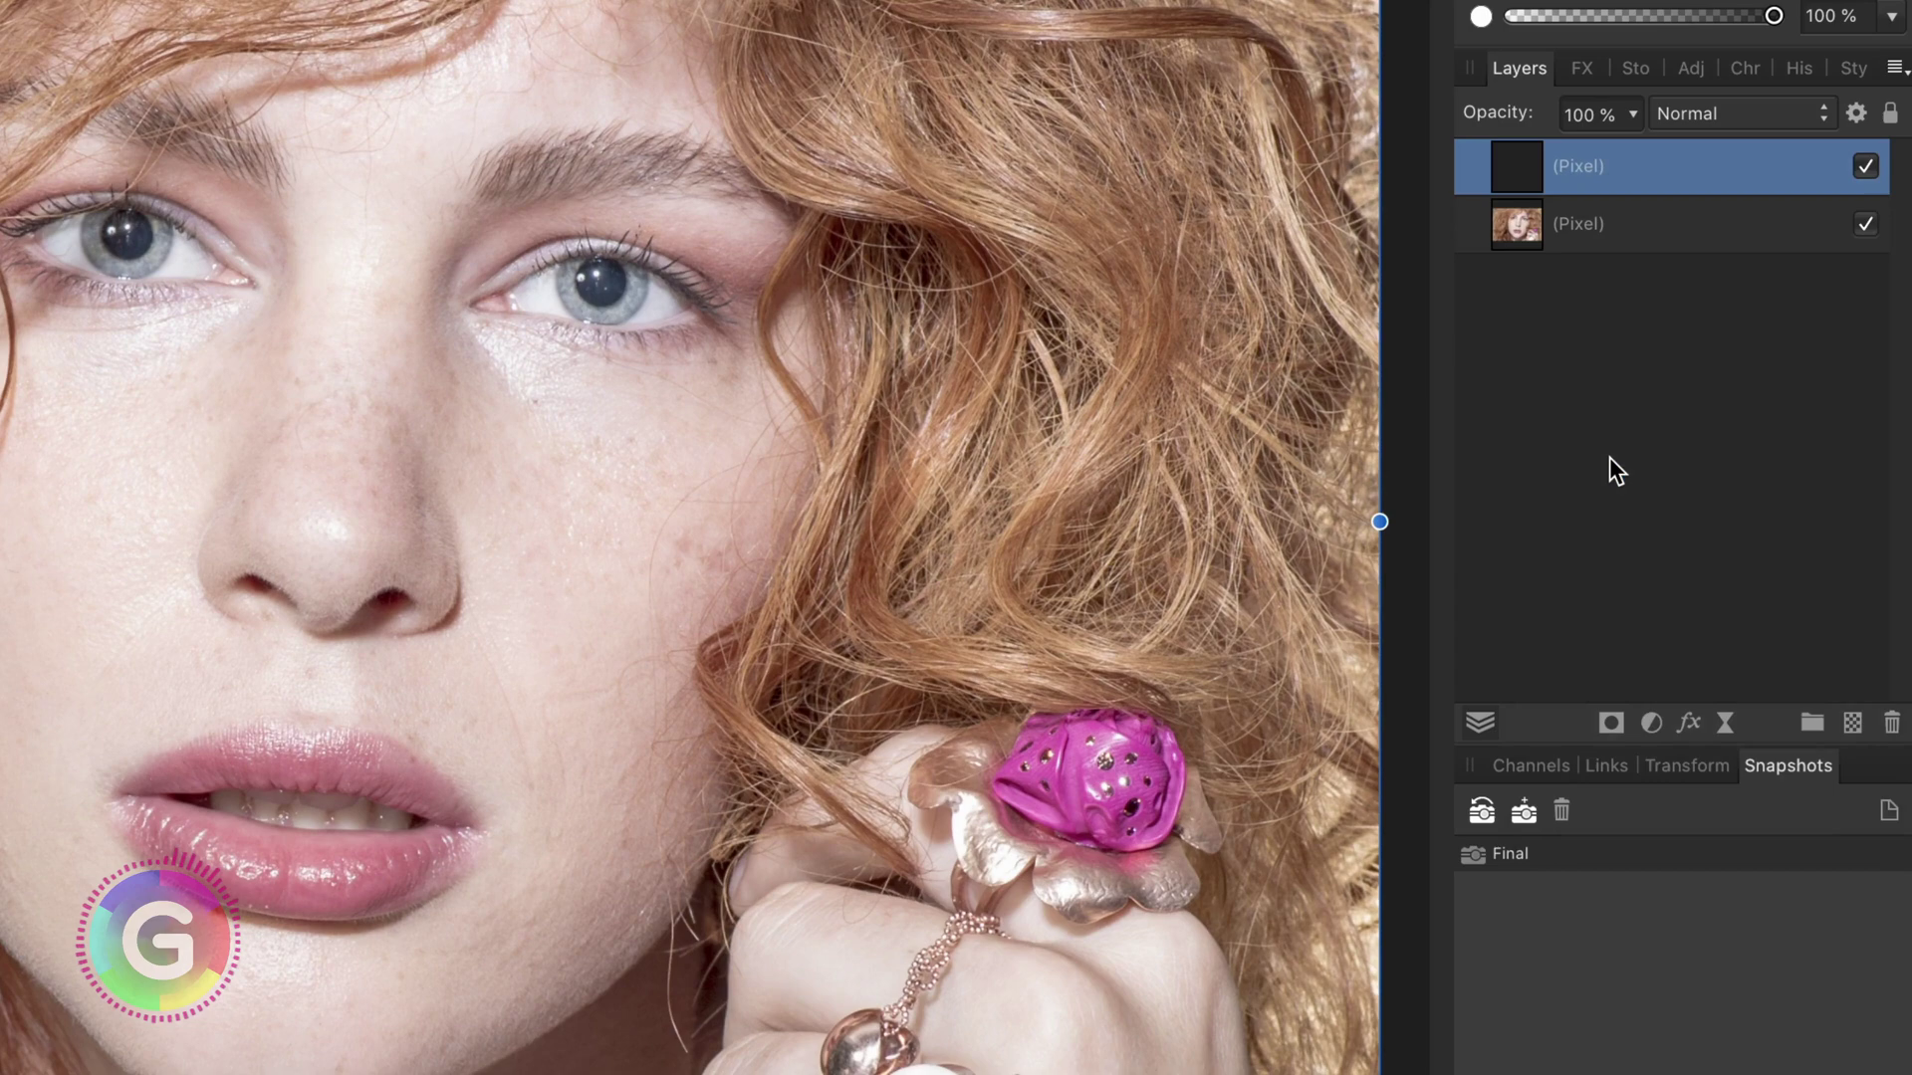
key("super+j")
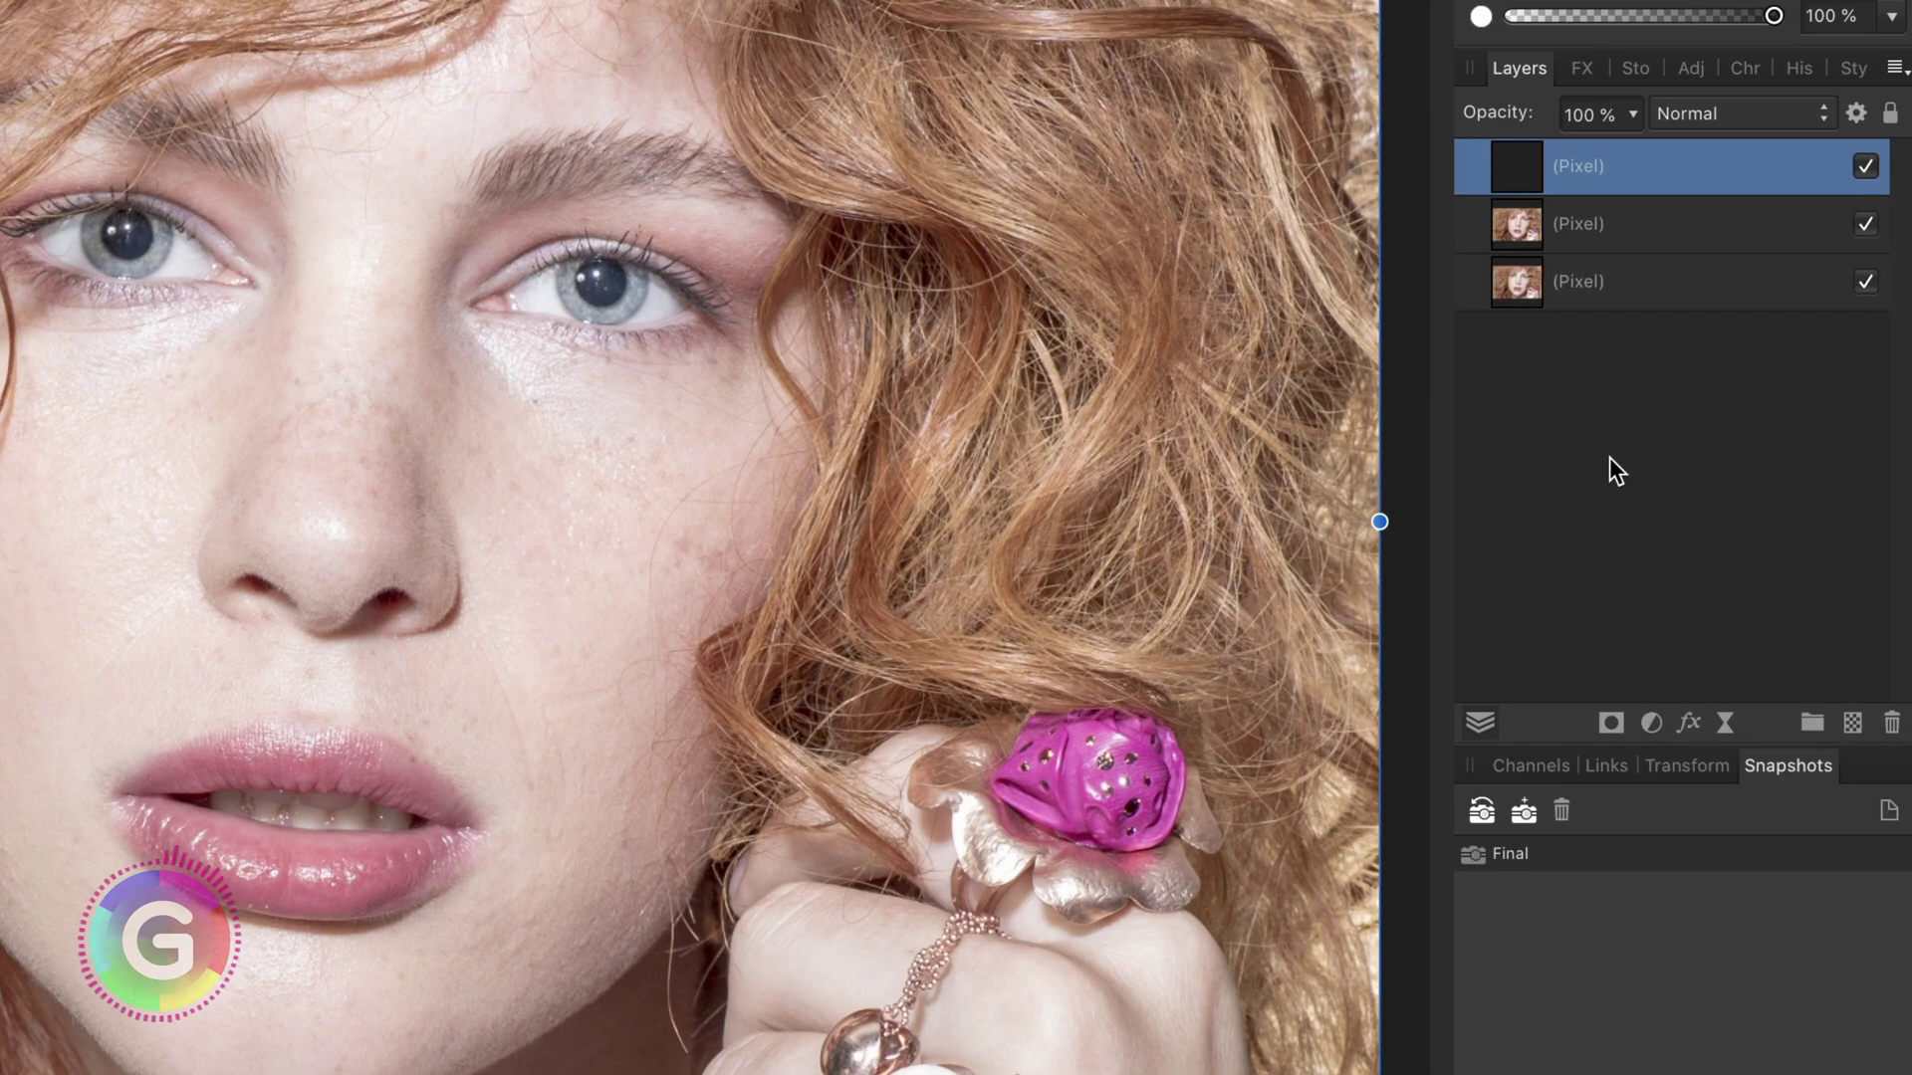
key("super+j")
key("super+j")
Rename the copies 1, 2, 3 and 4 from bottom to top.
double_click(1609, 339)
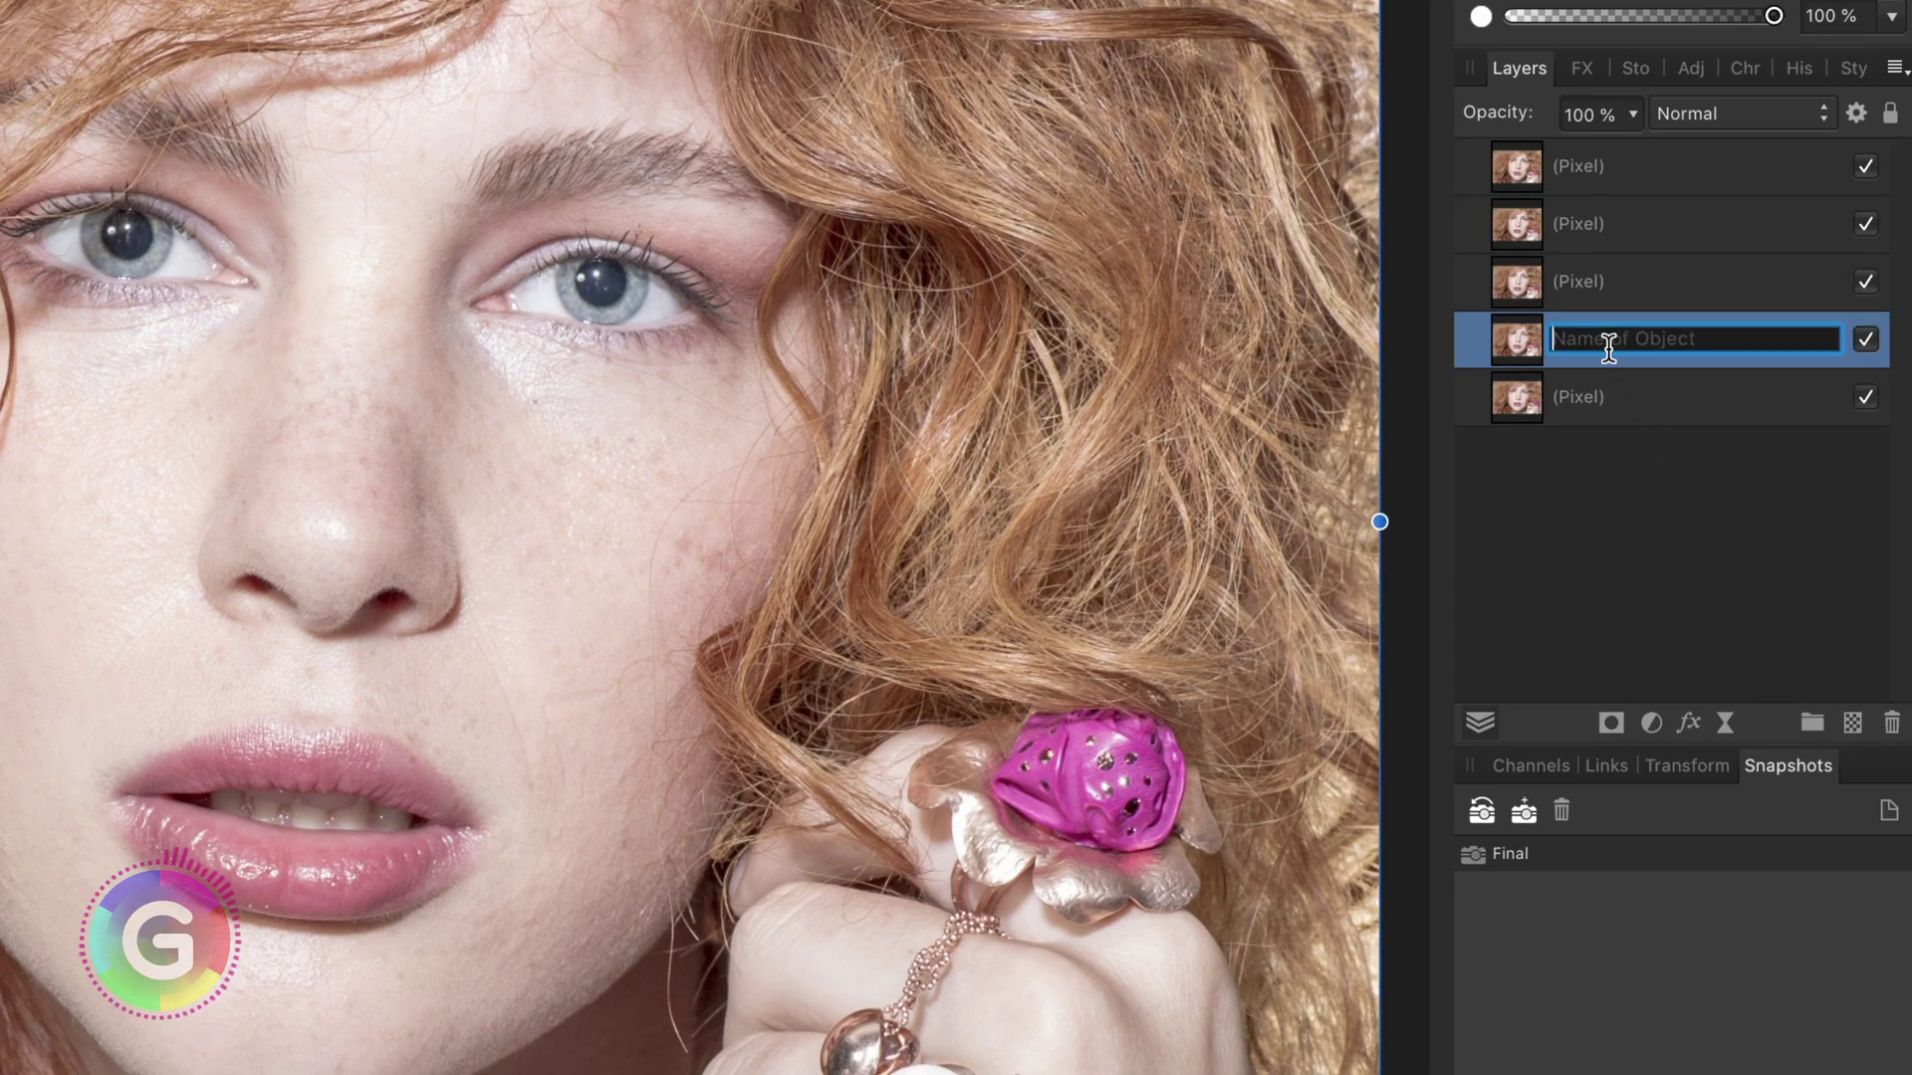
type("1")
key("Return")
double_click(1597, 284)
type("2")
key("Return")
double_click(1589, 221)
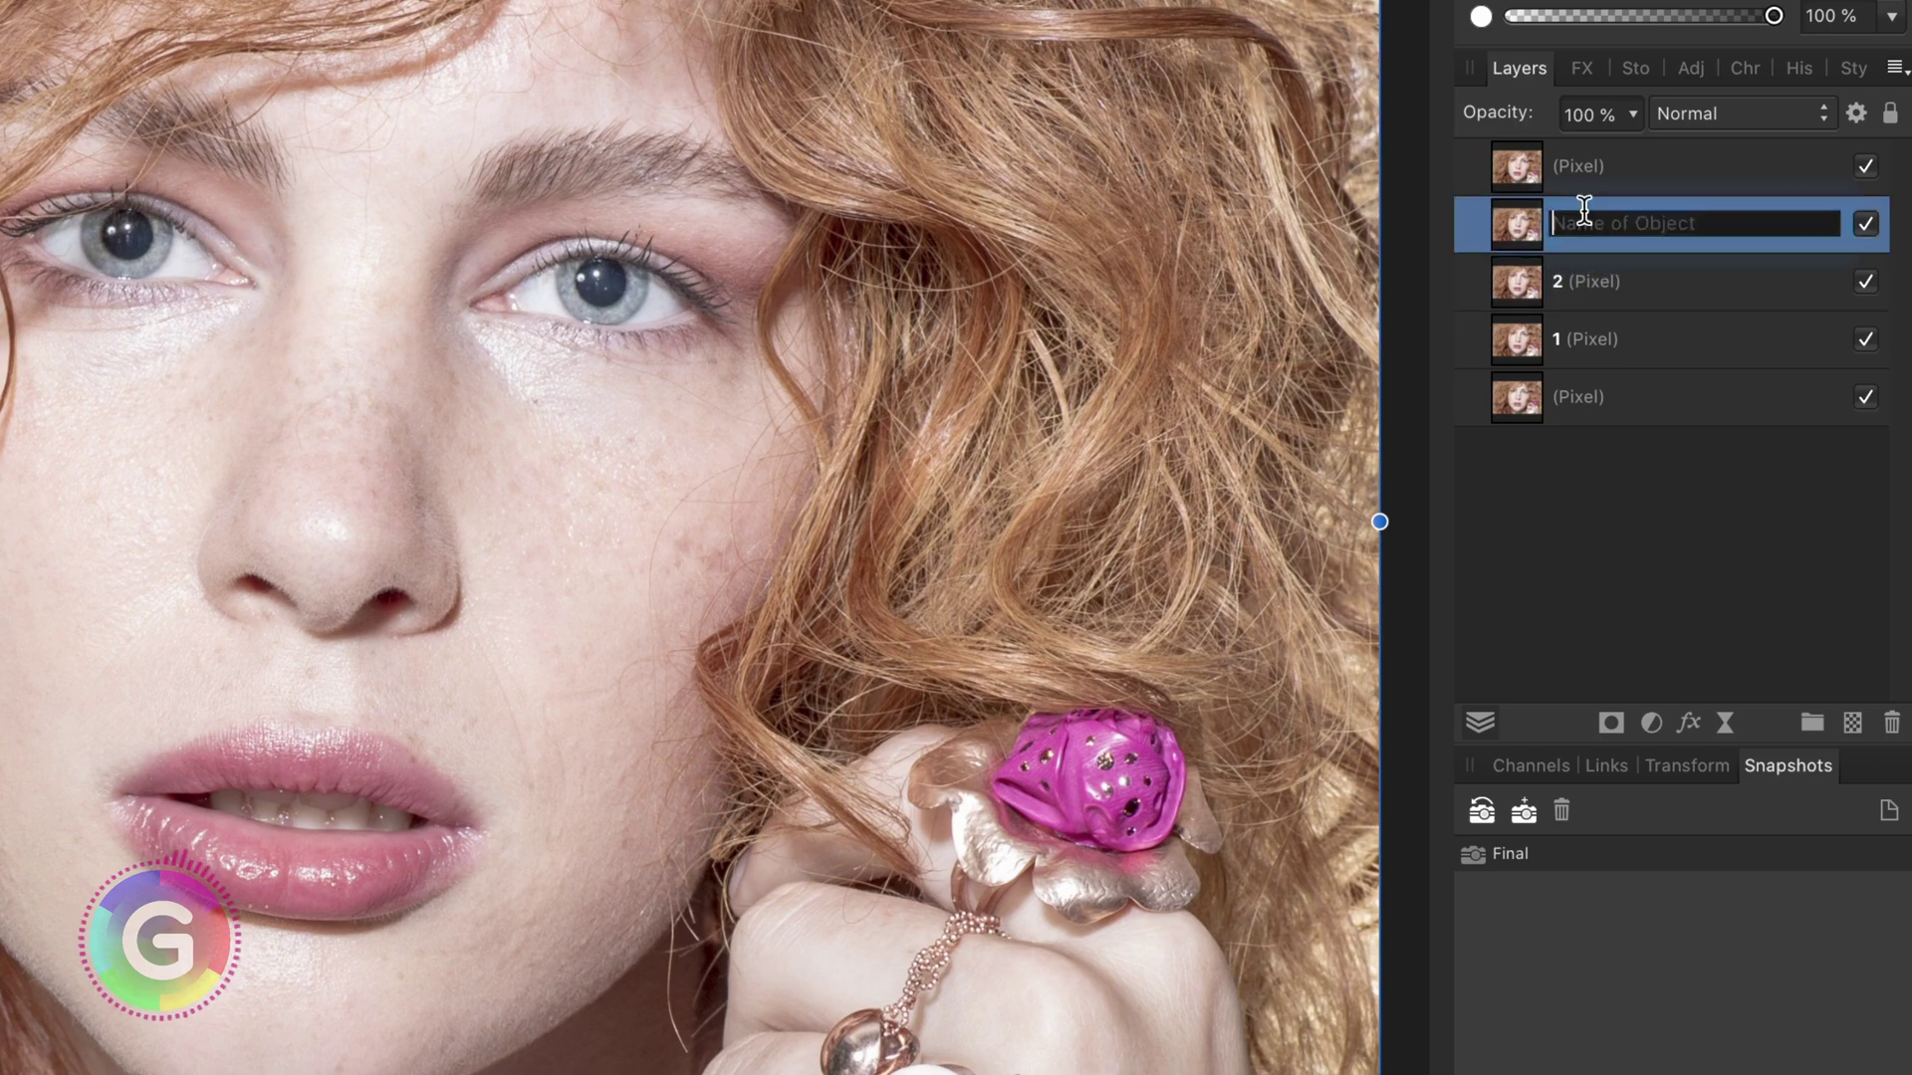
type("3")
key("Return")
double_click(1599, 168)
type("4")
key("Return")
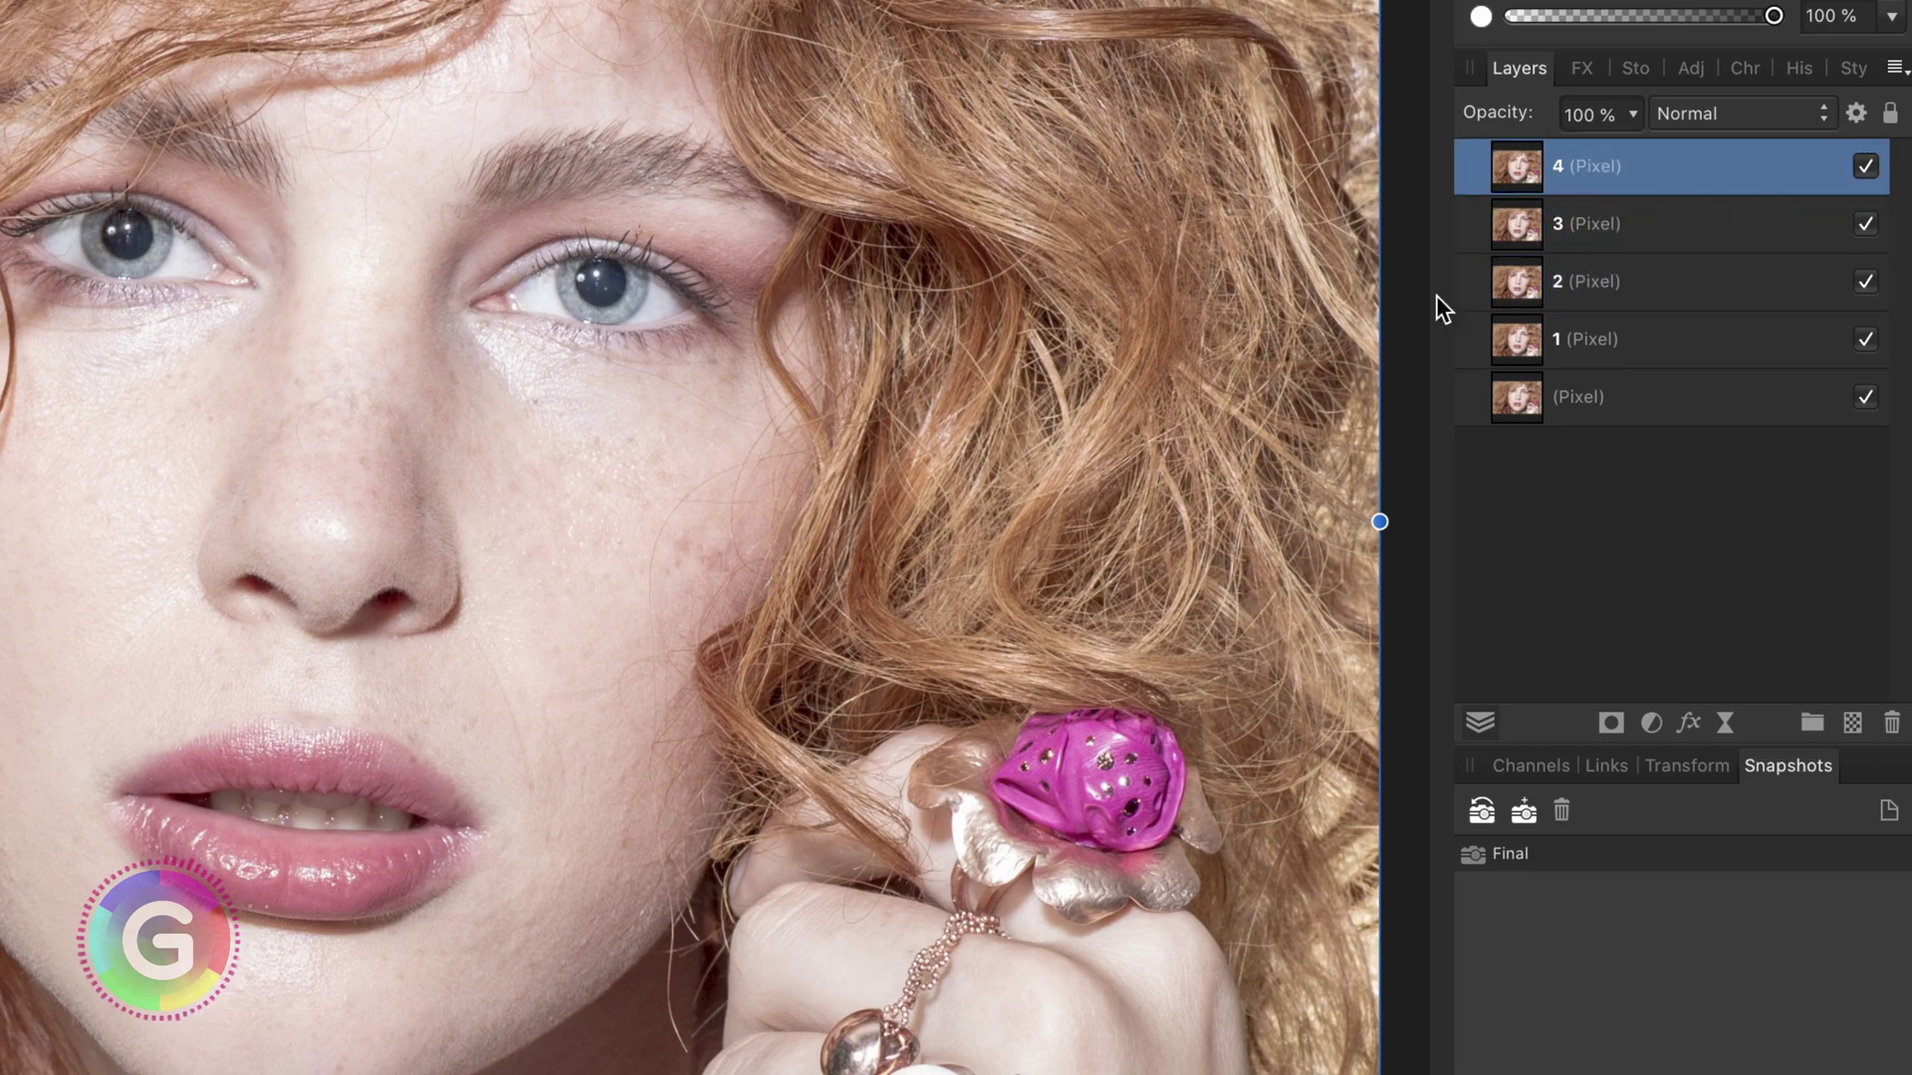
Hide layer 4 and set layer 3's blend mode to Screen.
left_click(1865, 167)
left_click(1593, 229)
left_click(1694, 115)
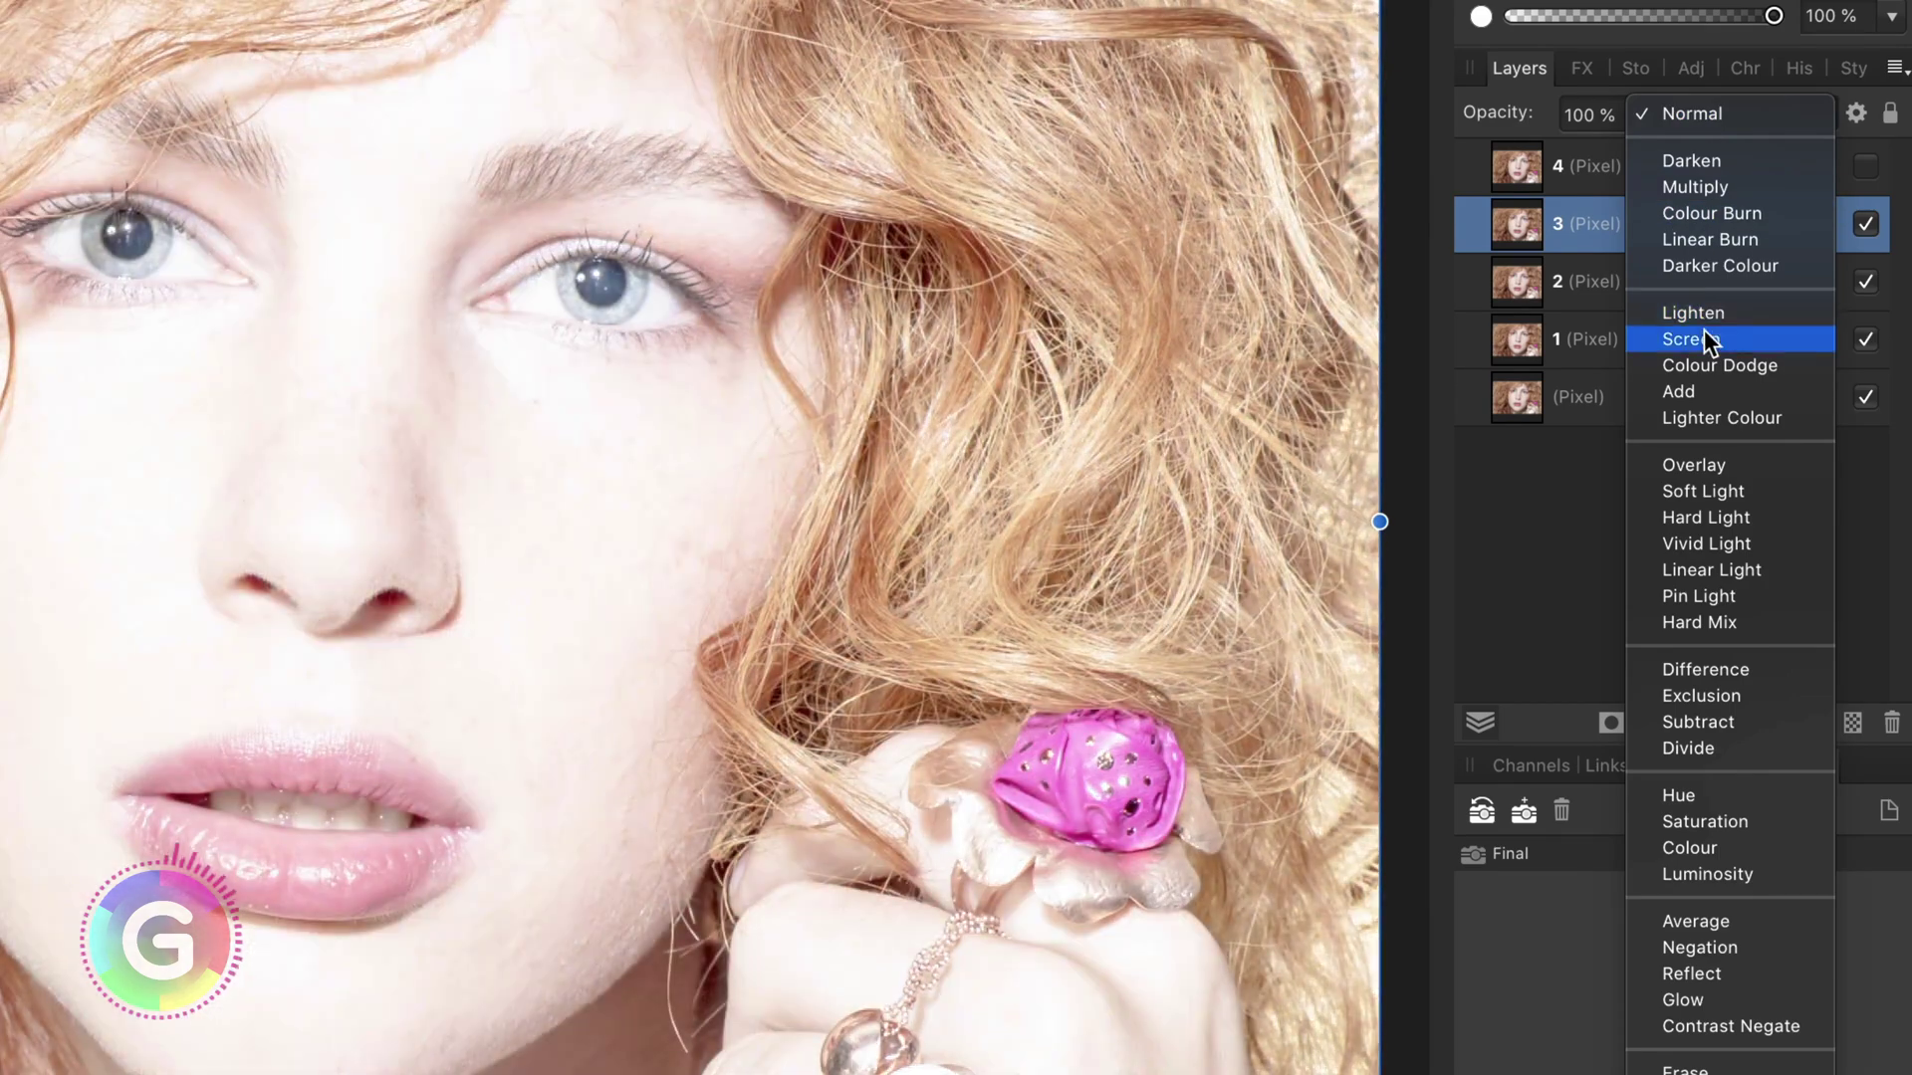
left_click(1708, 342)
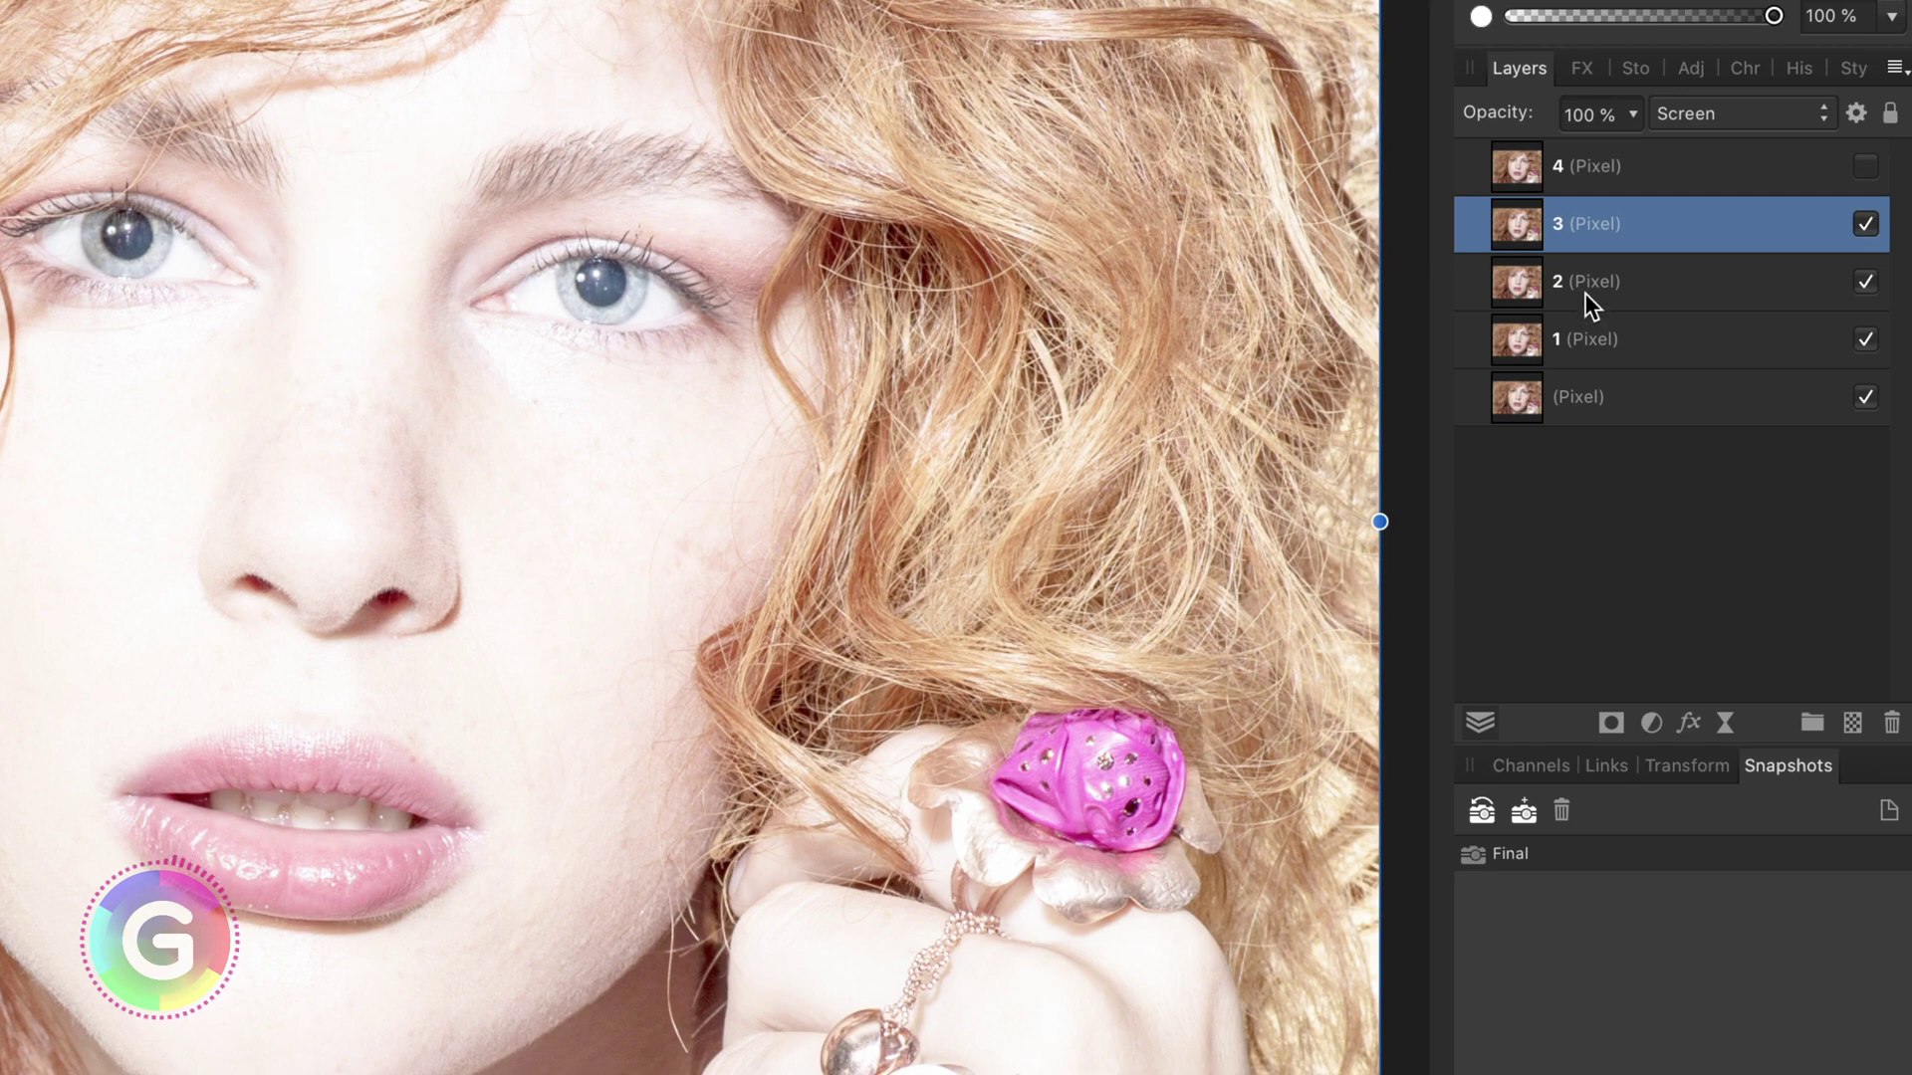
Group layers 2 and 3 and name the group G23.
left_click(1645, 292, "shift")
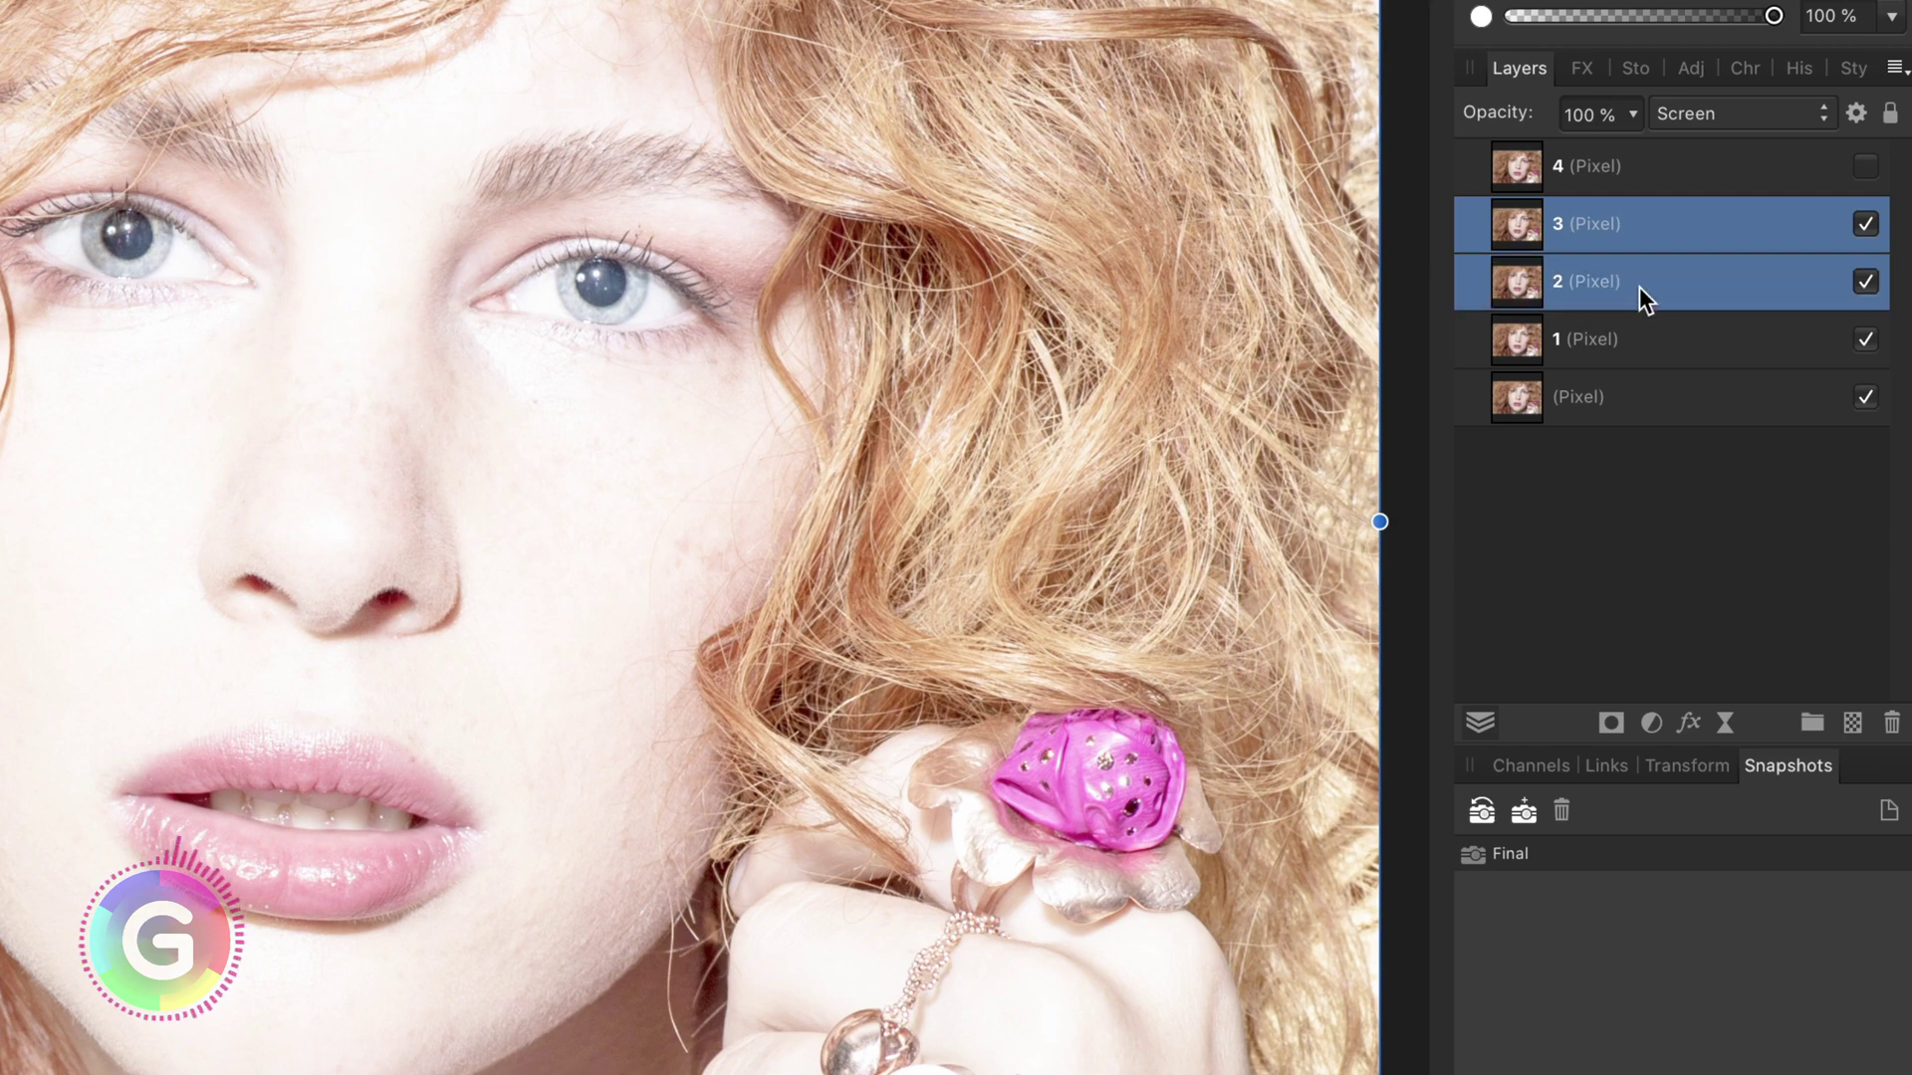
right_click(1599, 235)
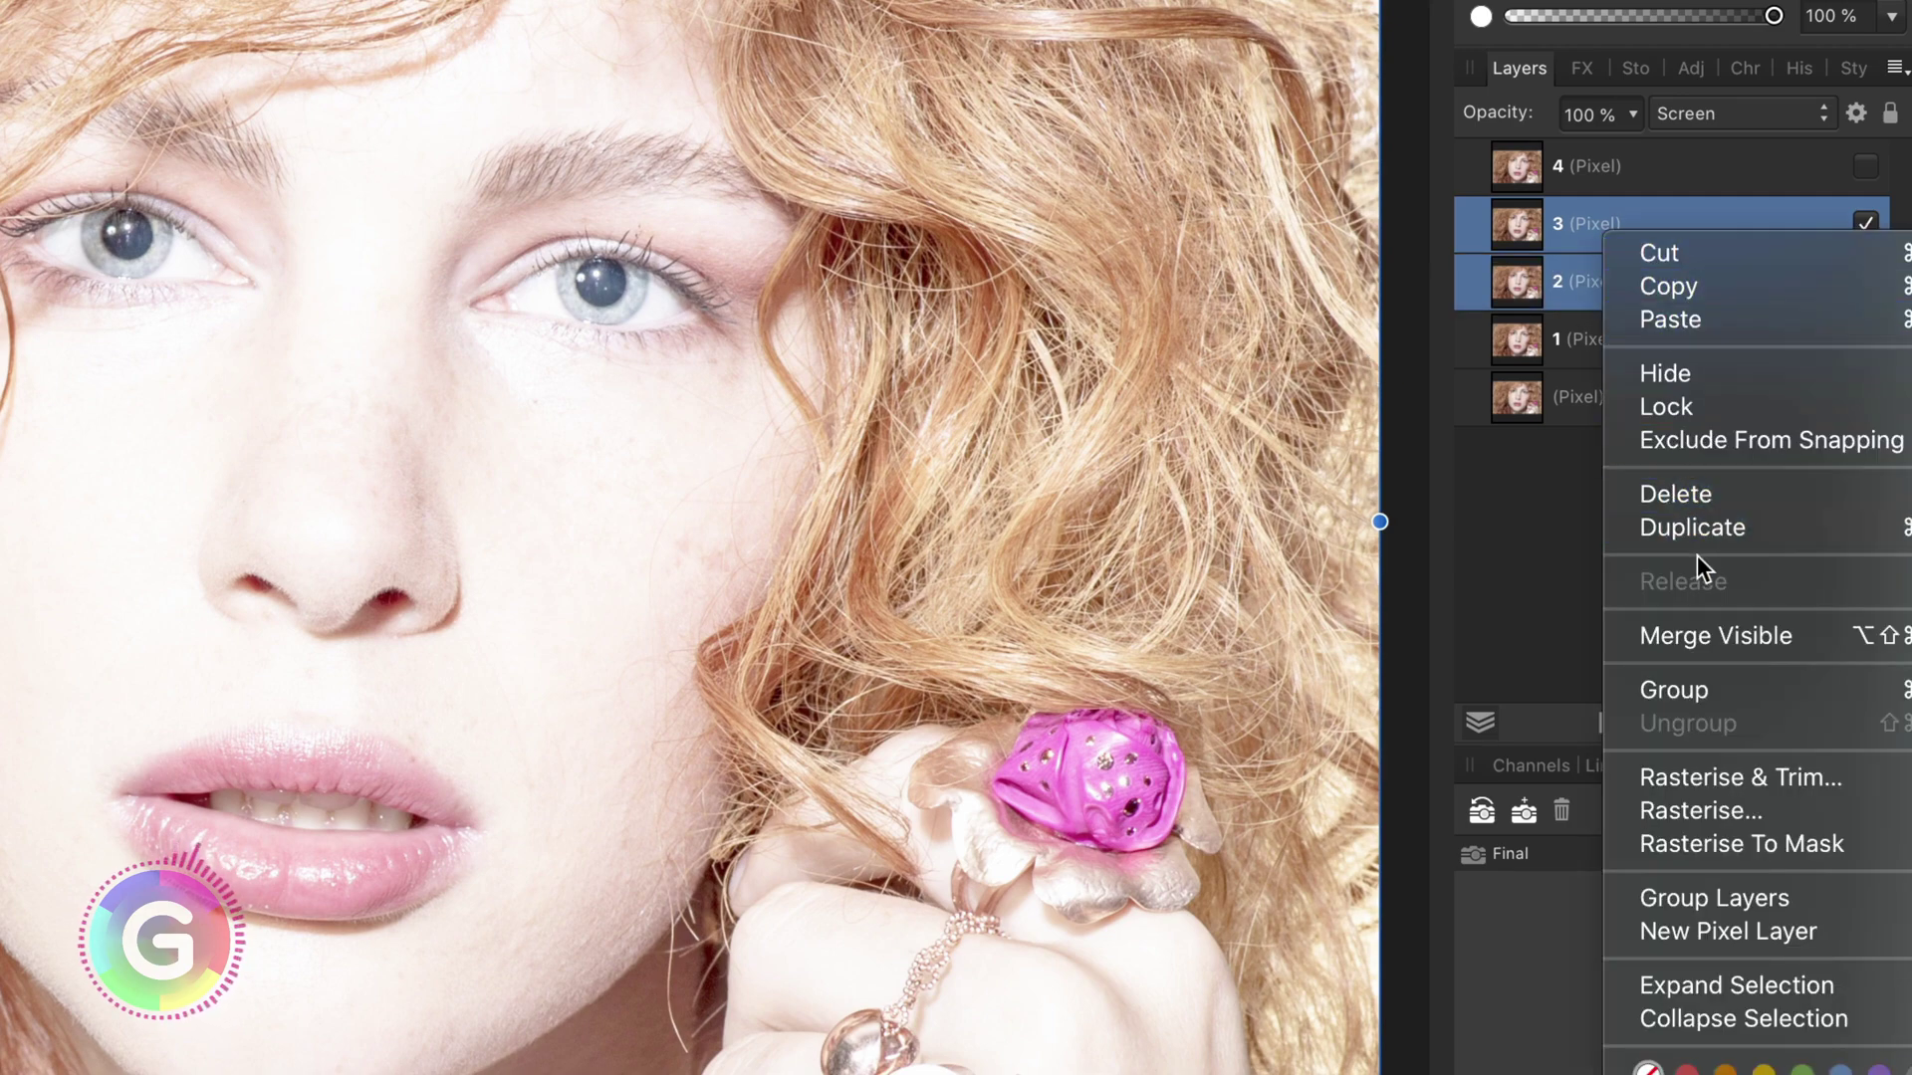
left_click(1710, 703)
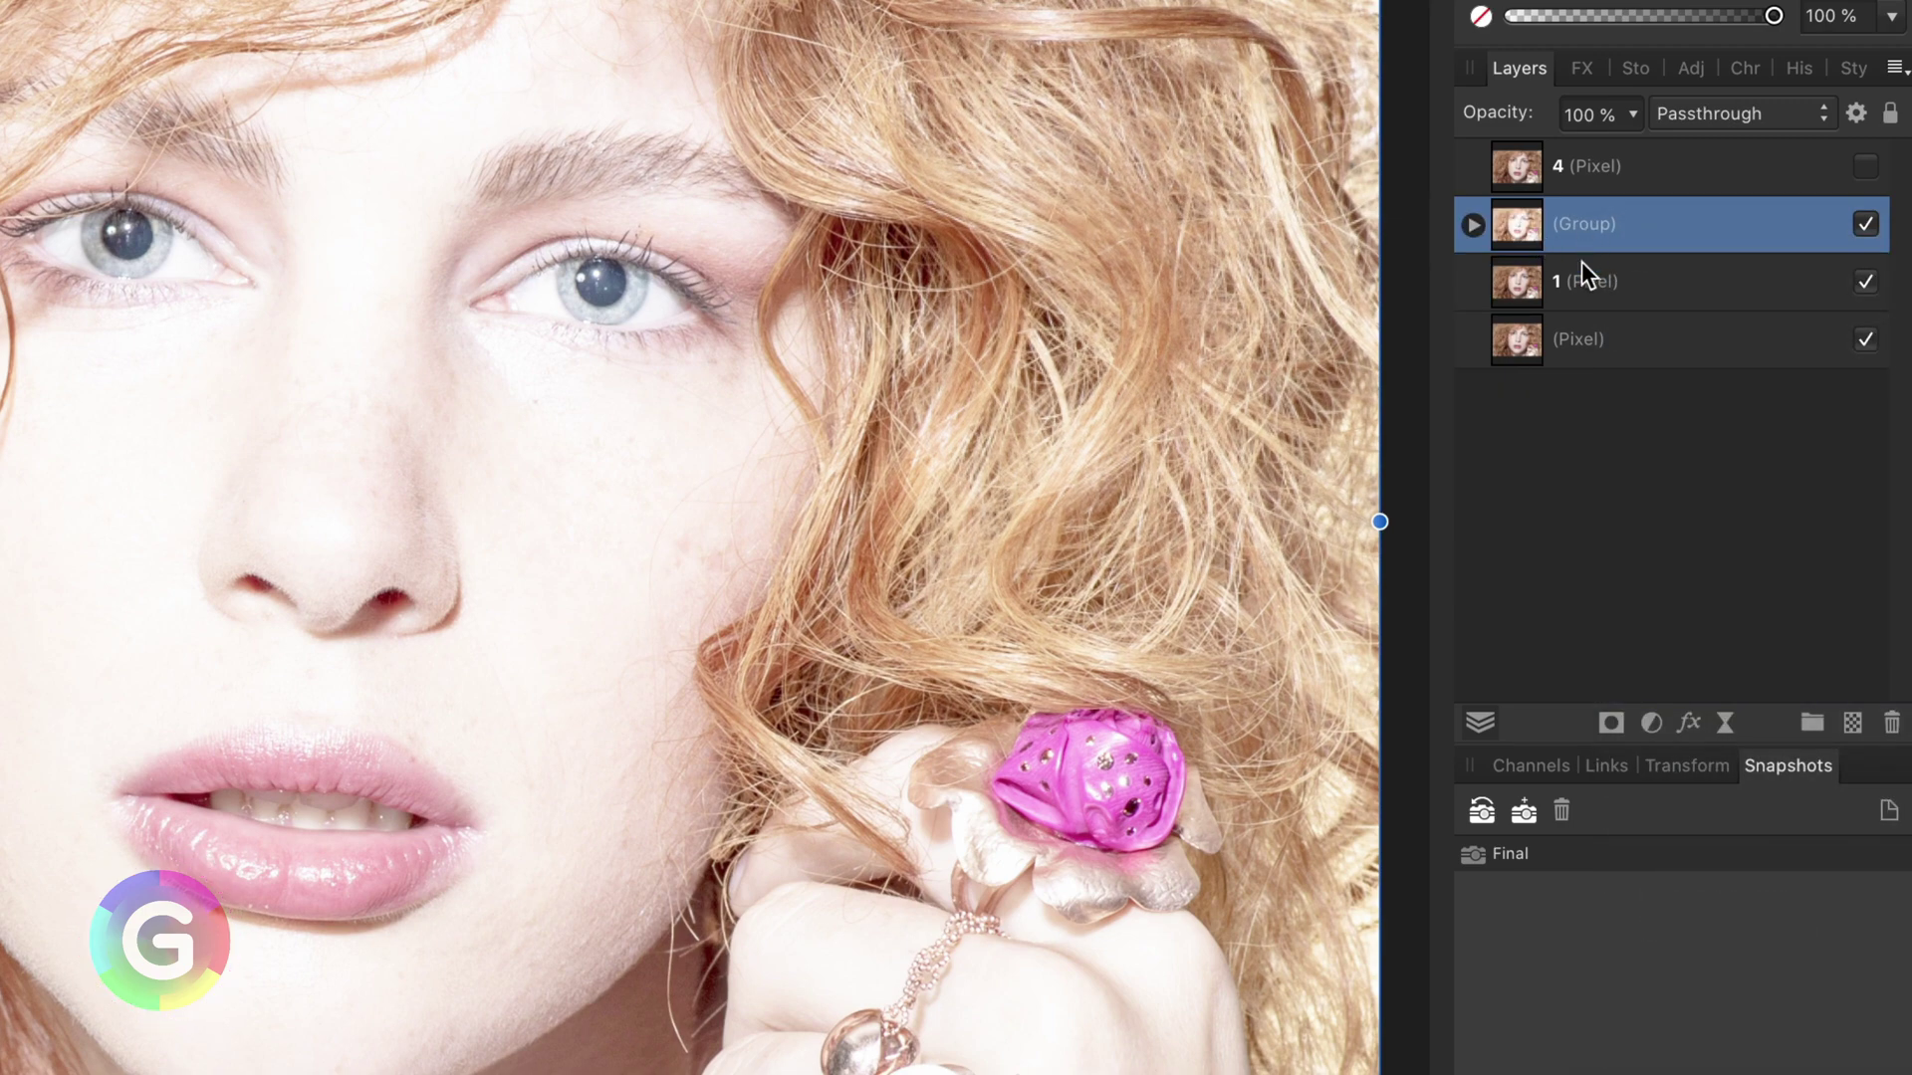
double_click(1581, 229)
type("G23")
key("Return")
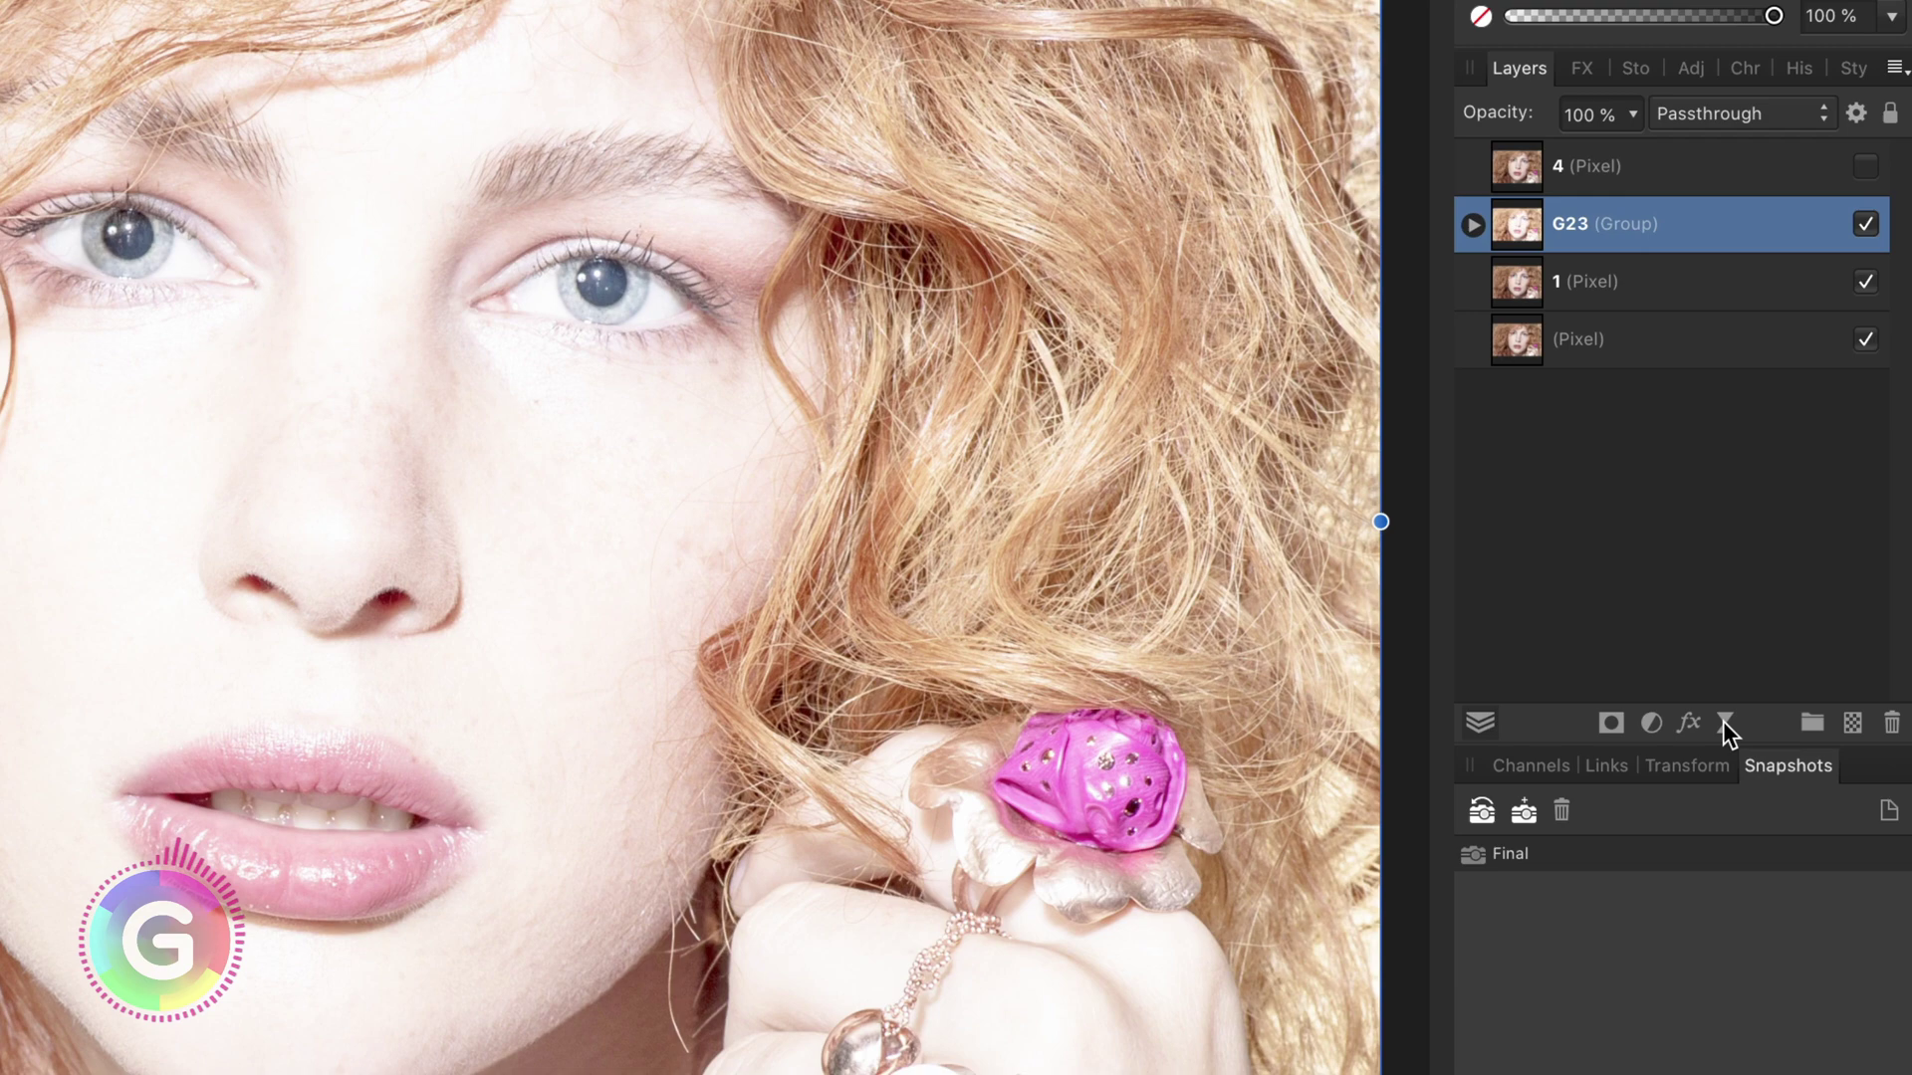
left_click(1724, 723)
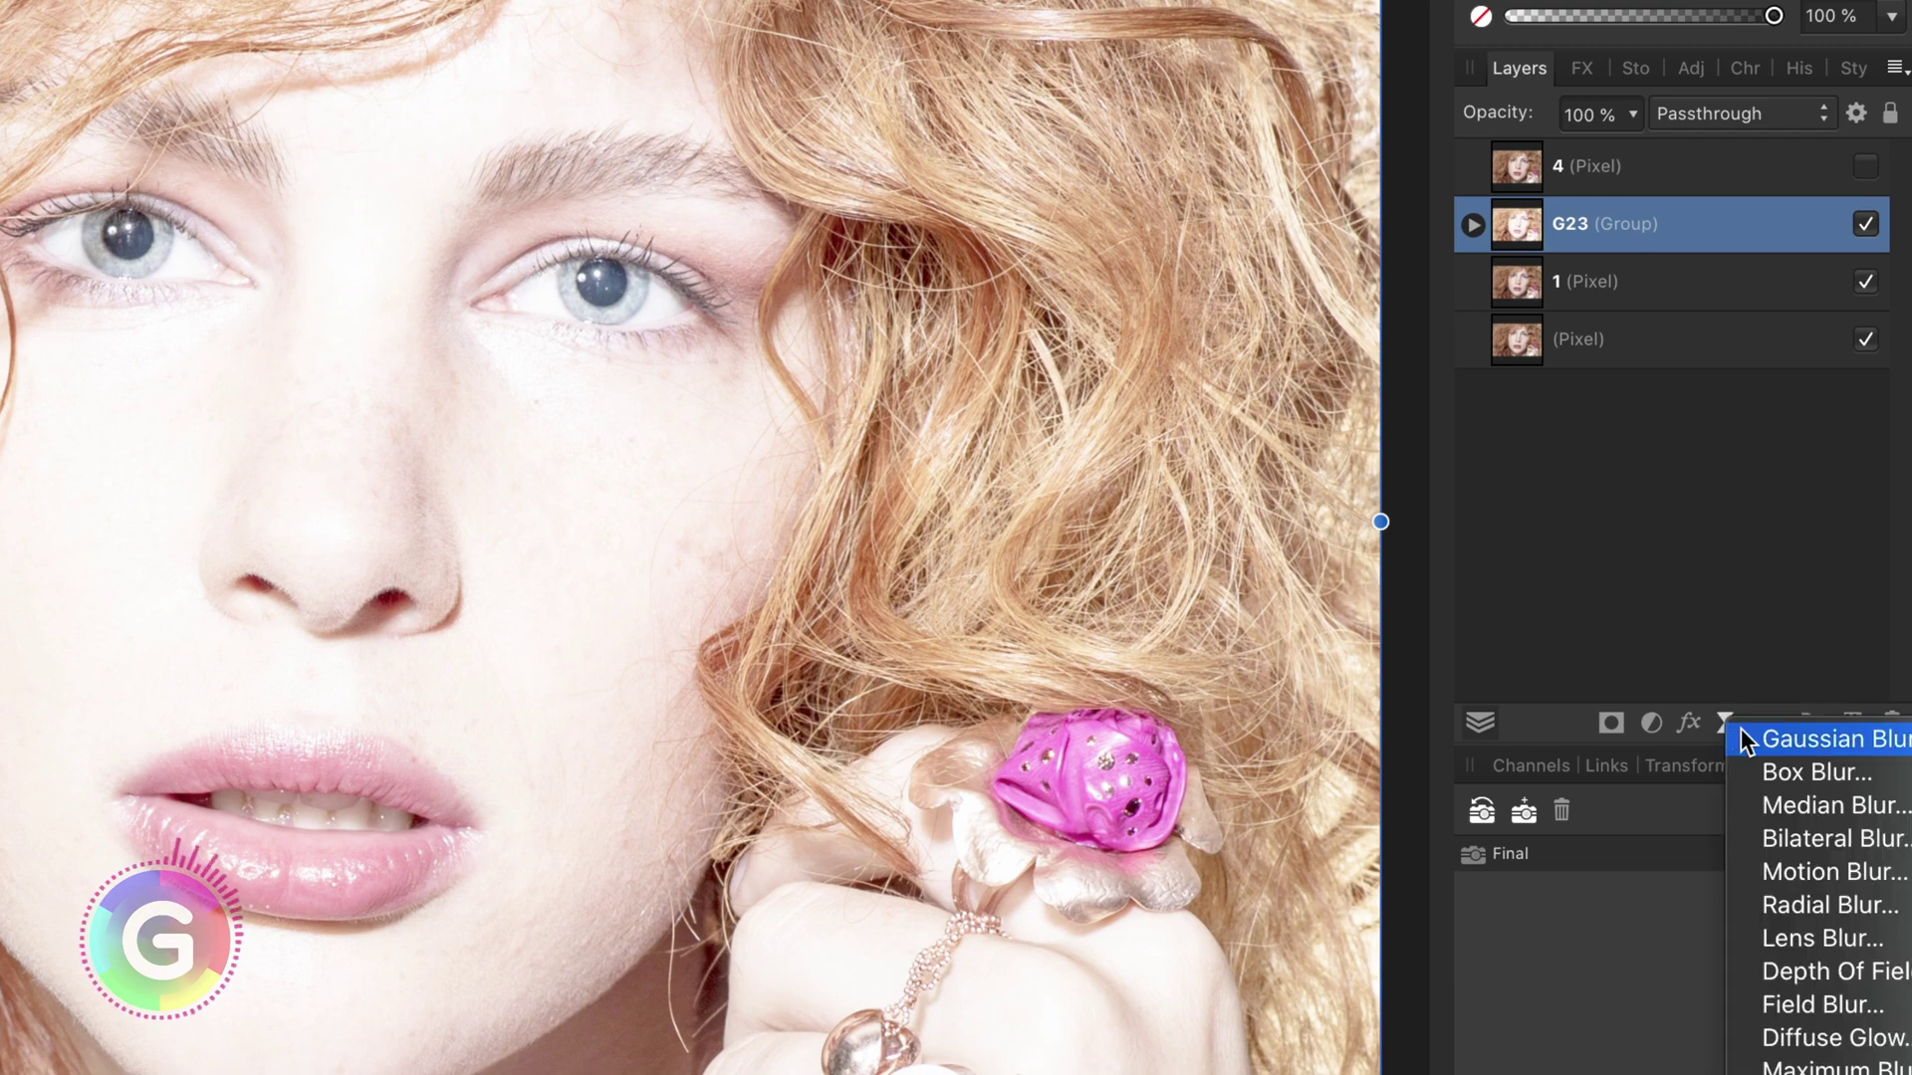
Add a Gaussian Blur live filter to G23 with Preserve Alpha and 27 px radius.
left_click(1740, 734)
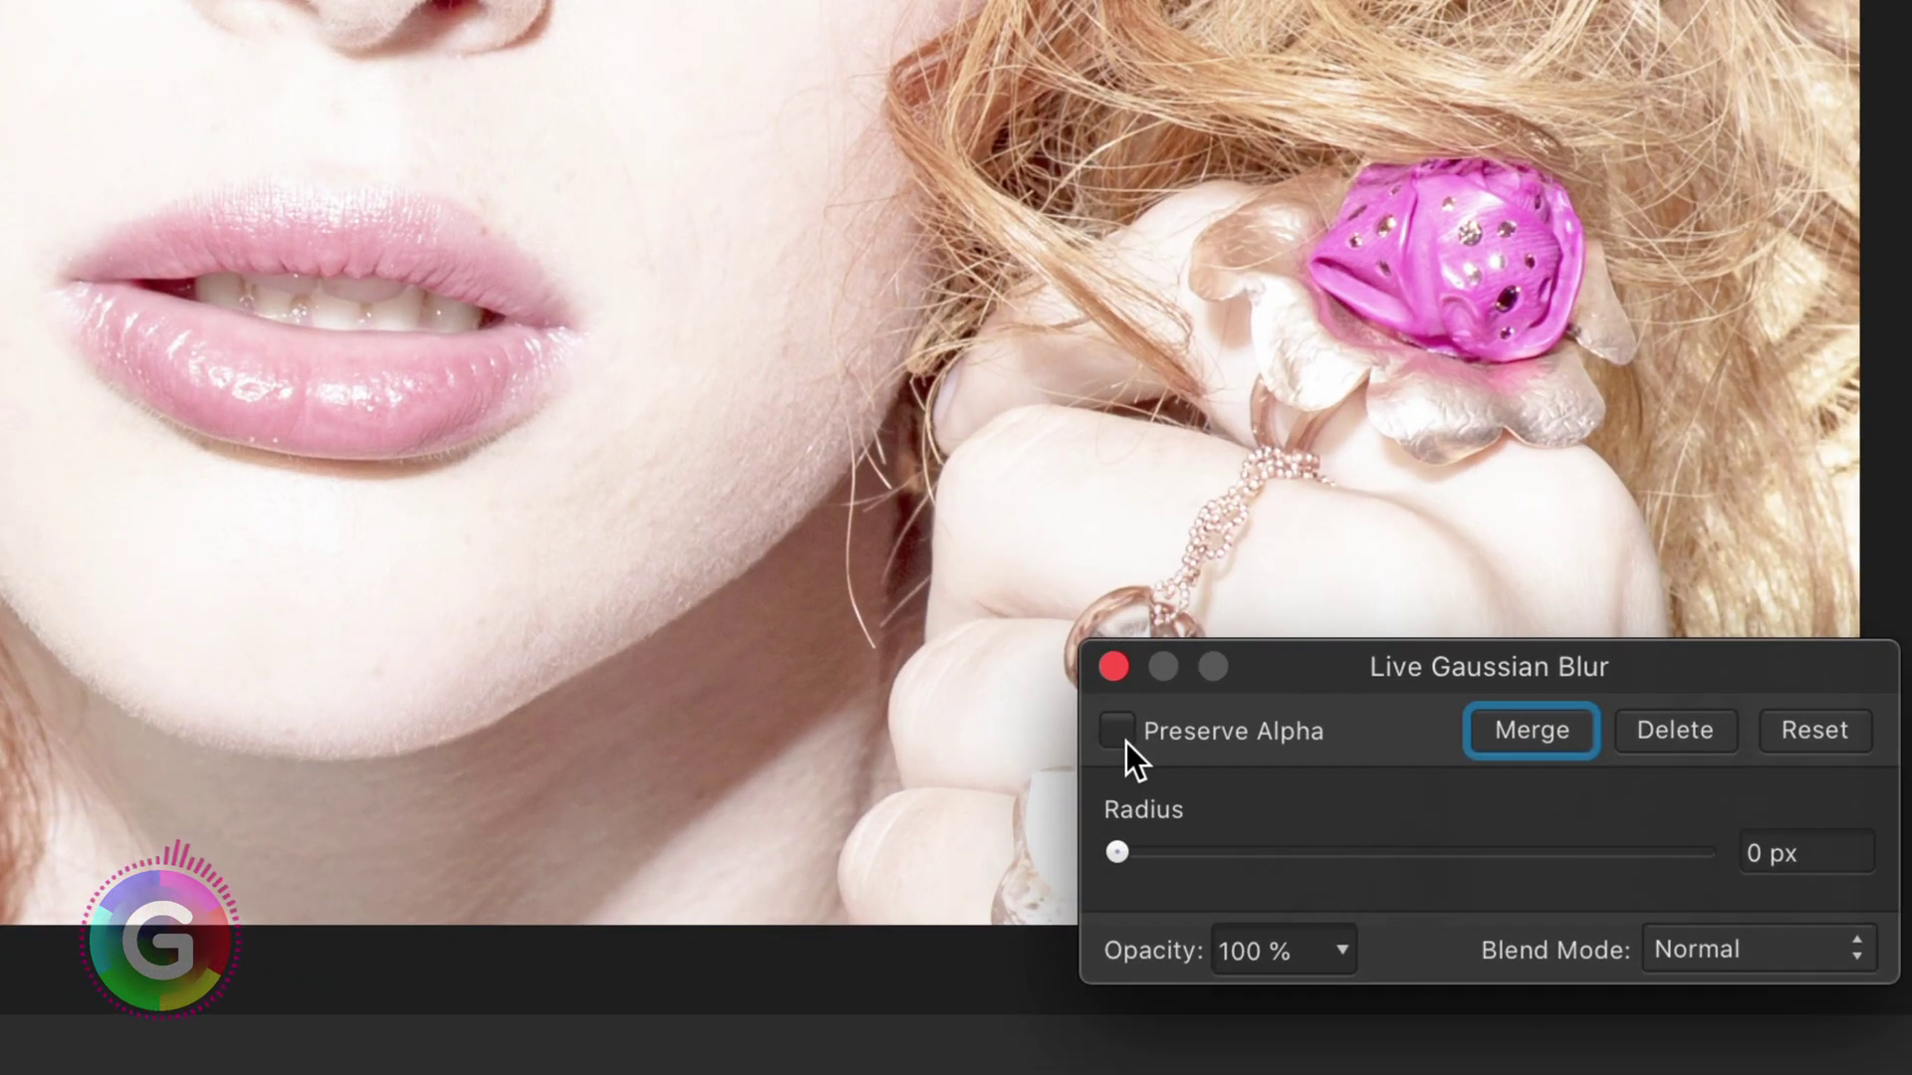
left_click(1126, 743)
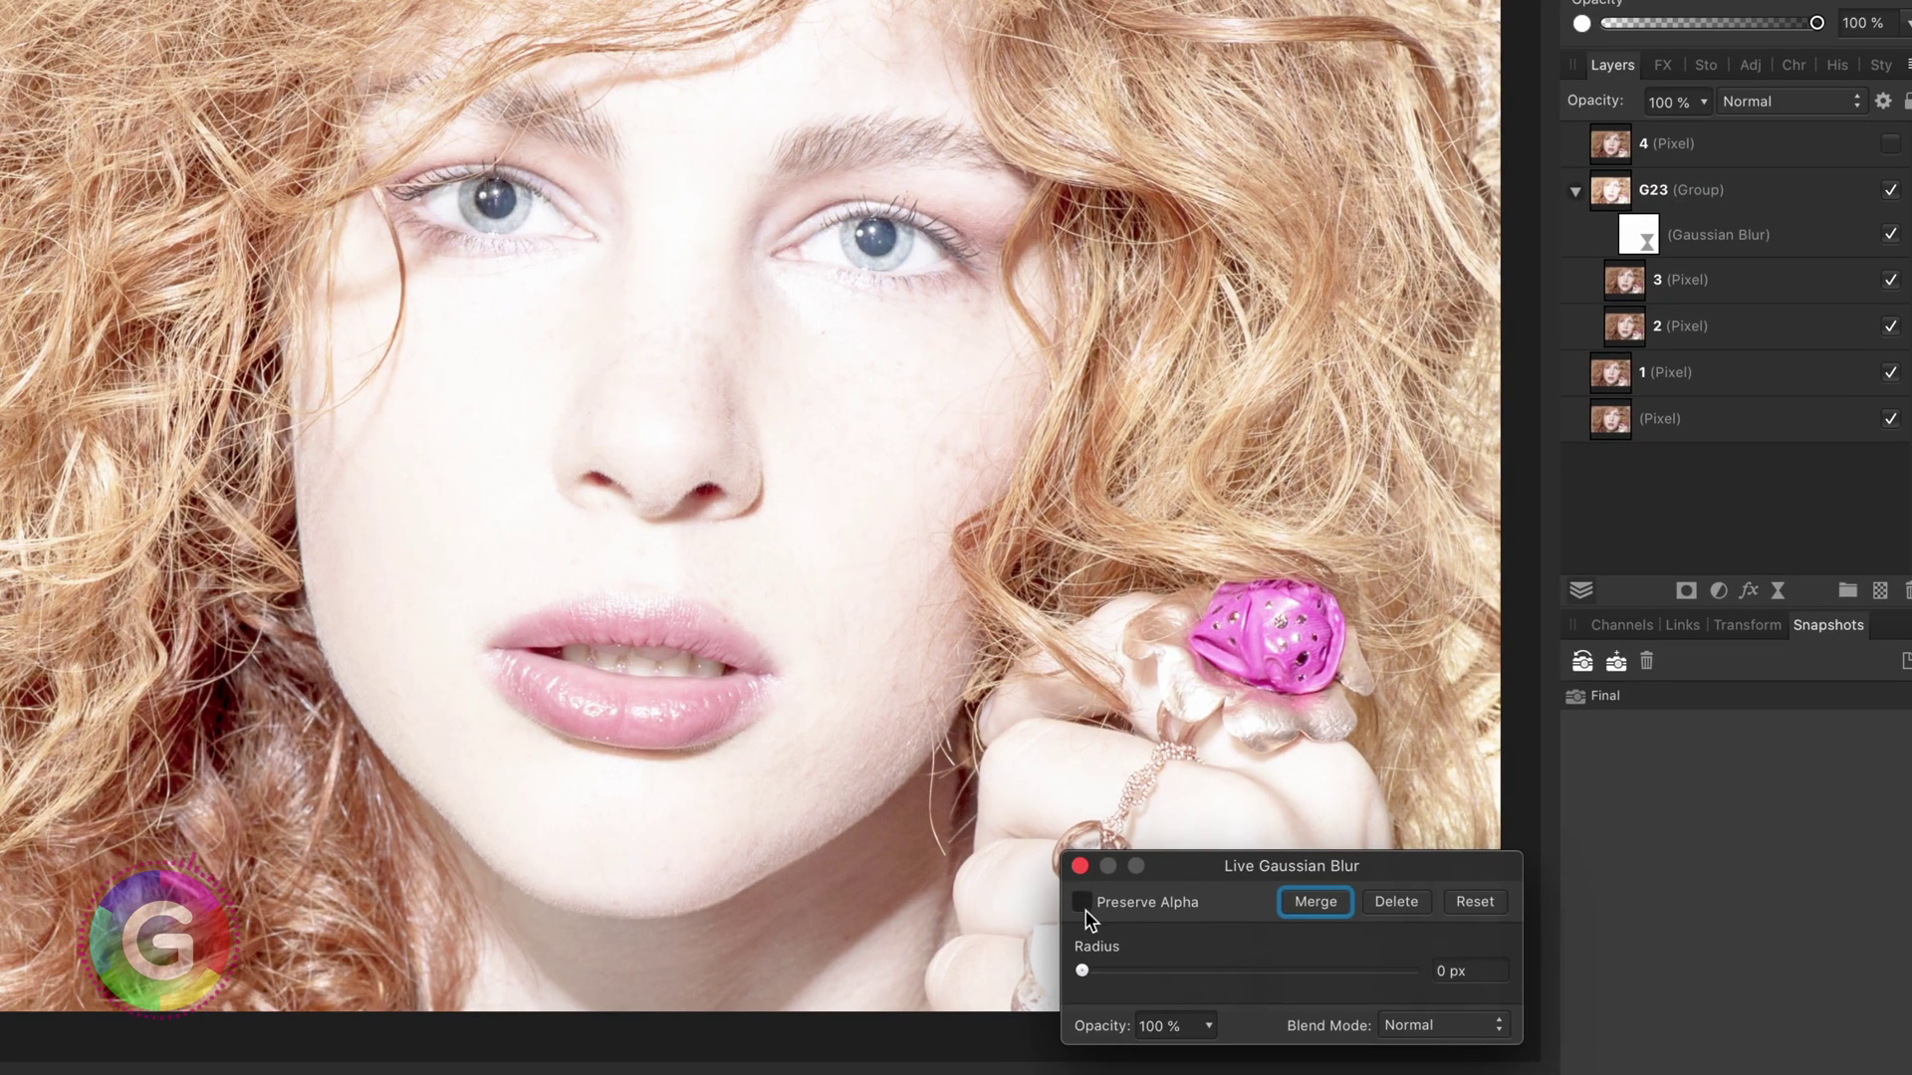
left_click_drag(1086, 967, 1292, 985)
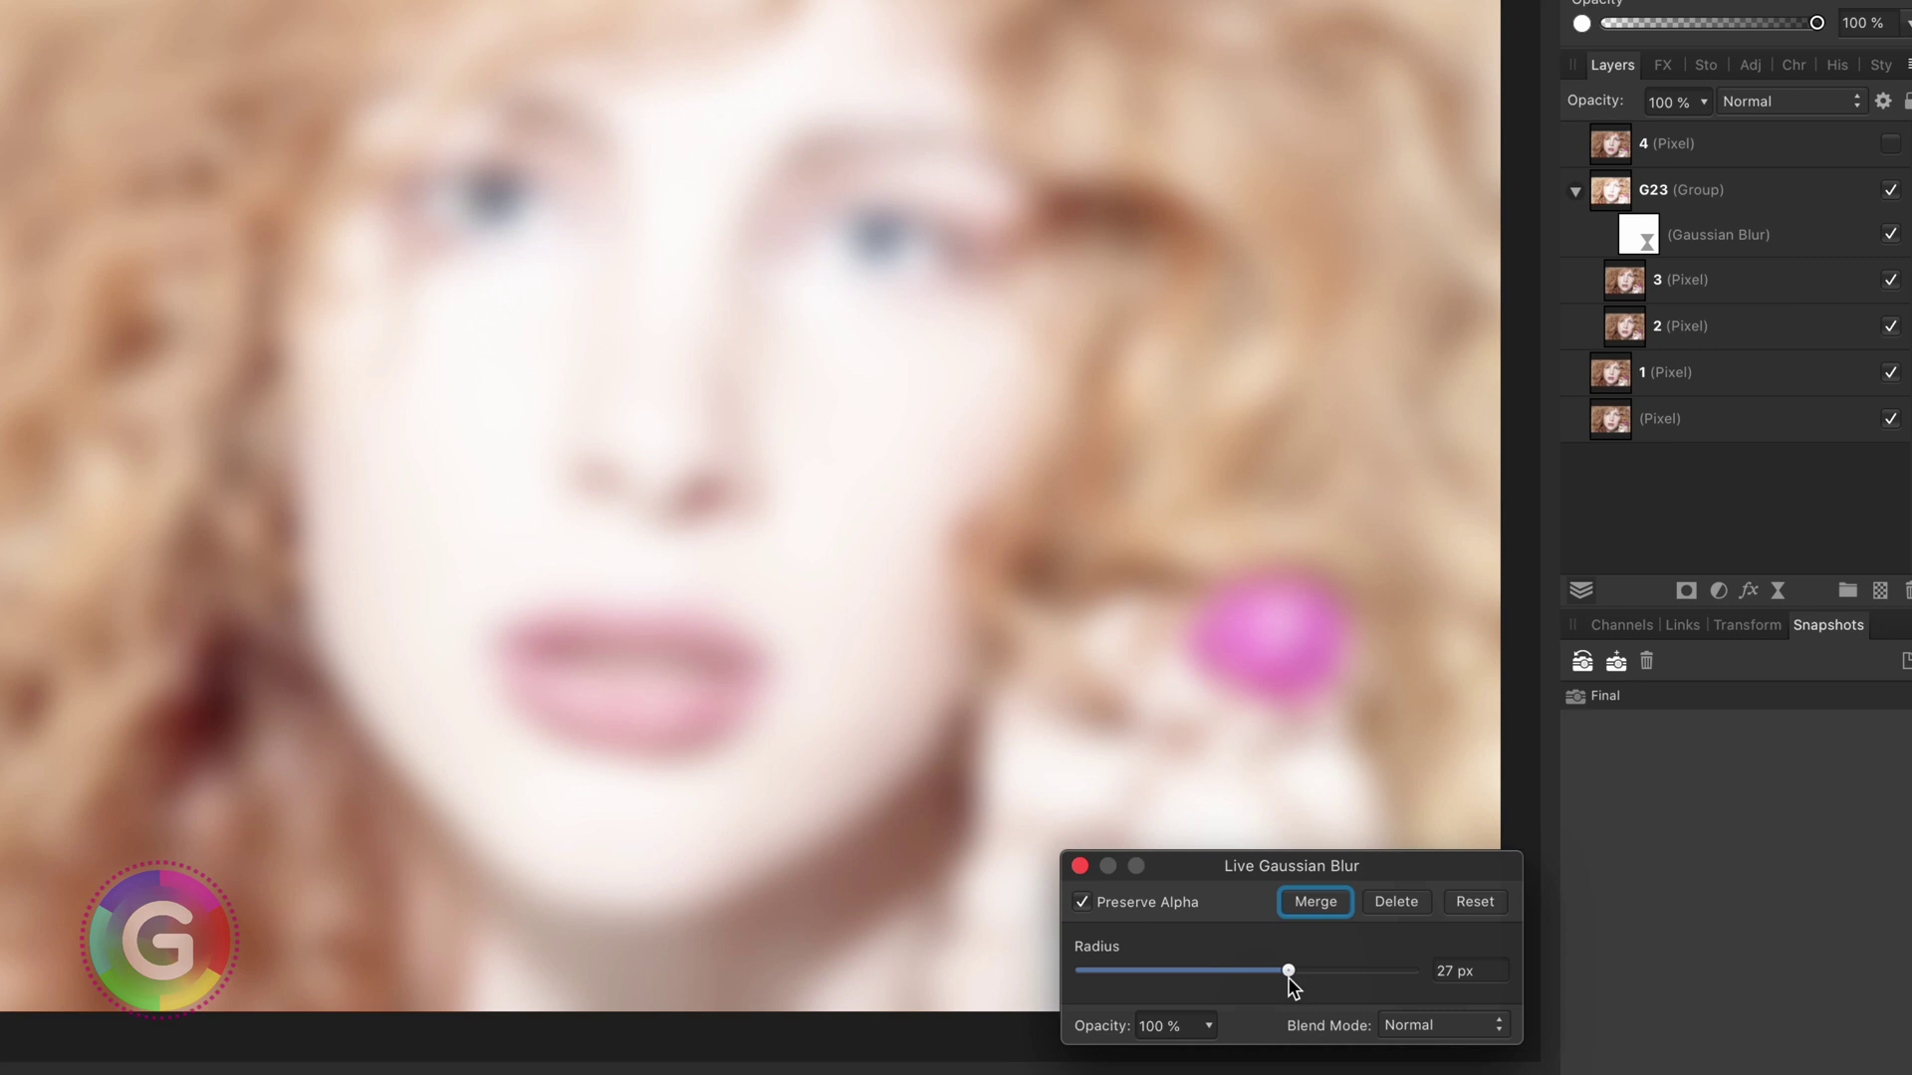
left_click(1079, 866)
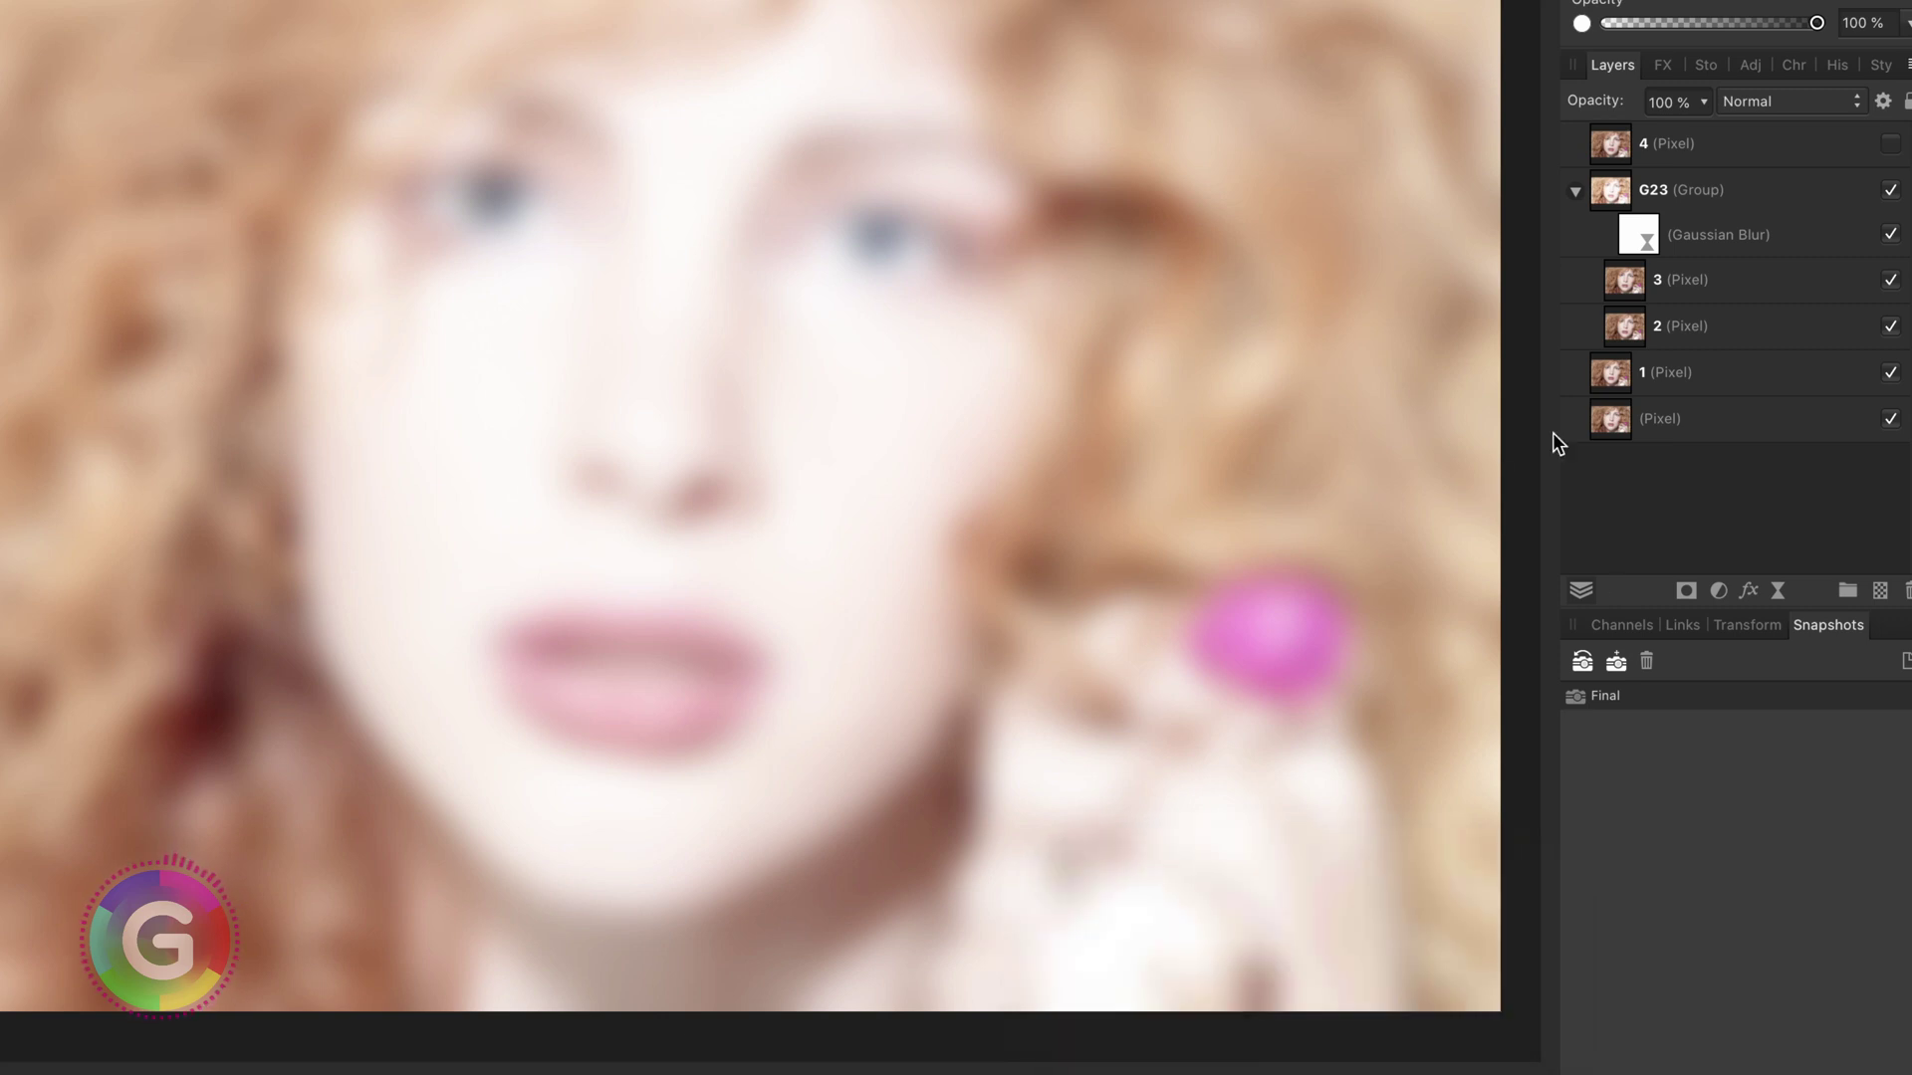
Collapse G23 and set its blend mode to Difference.
left_click(1574, 192)
left_click(1608, 197)
left_click(1788, 102)
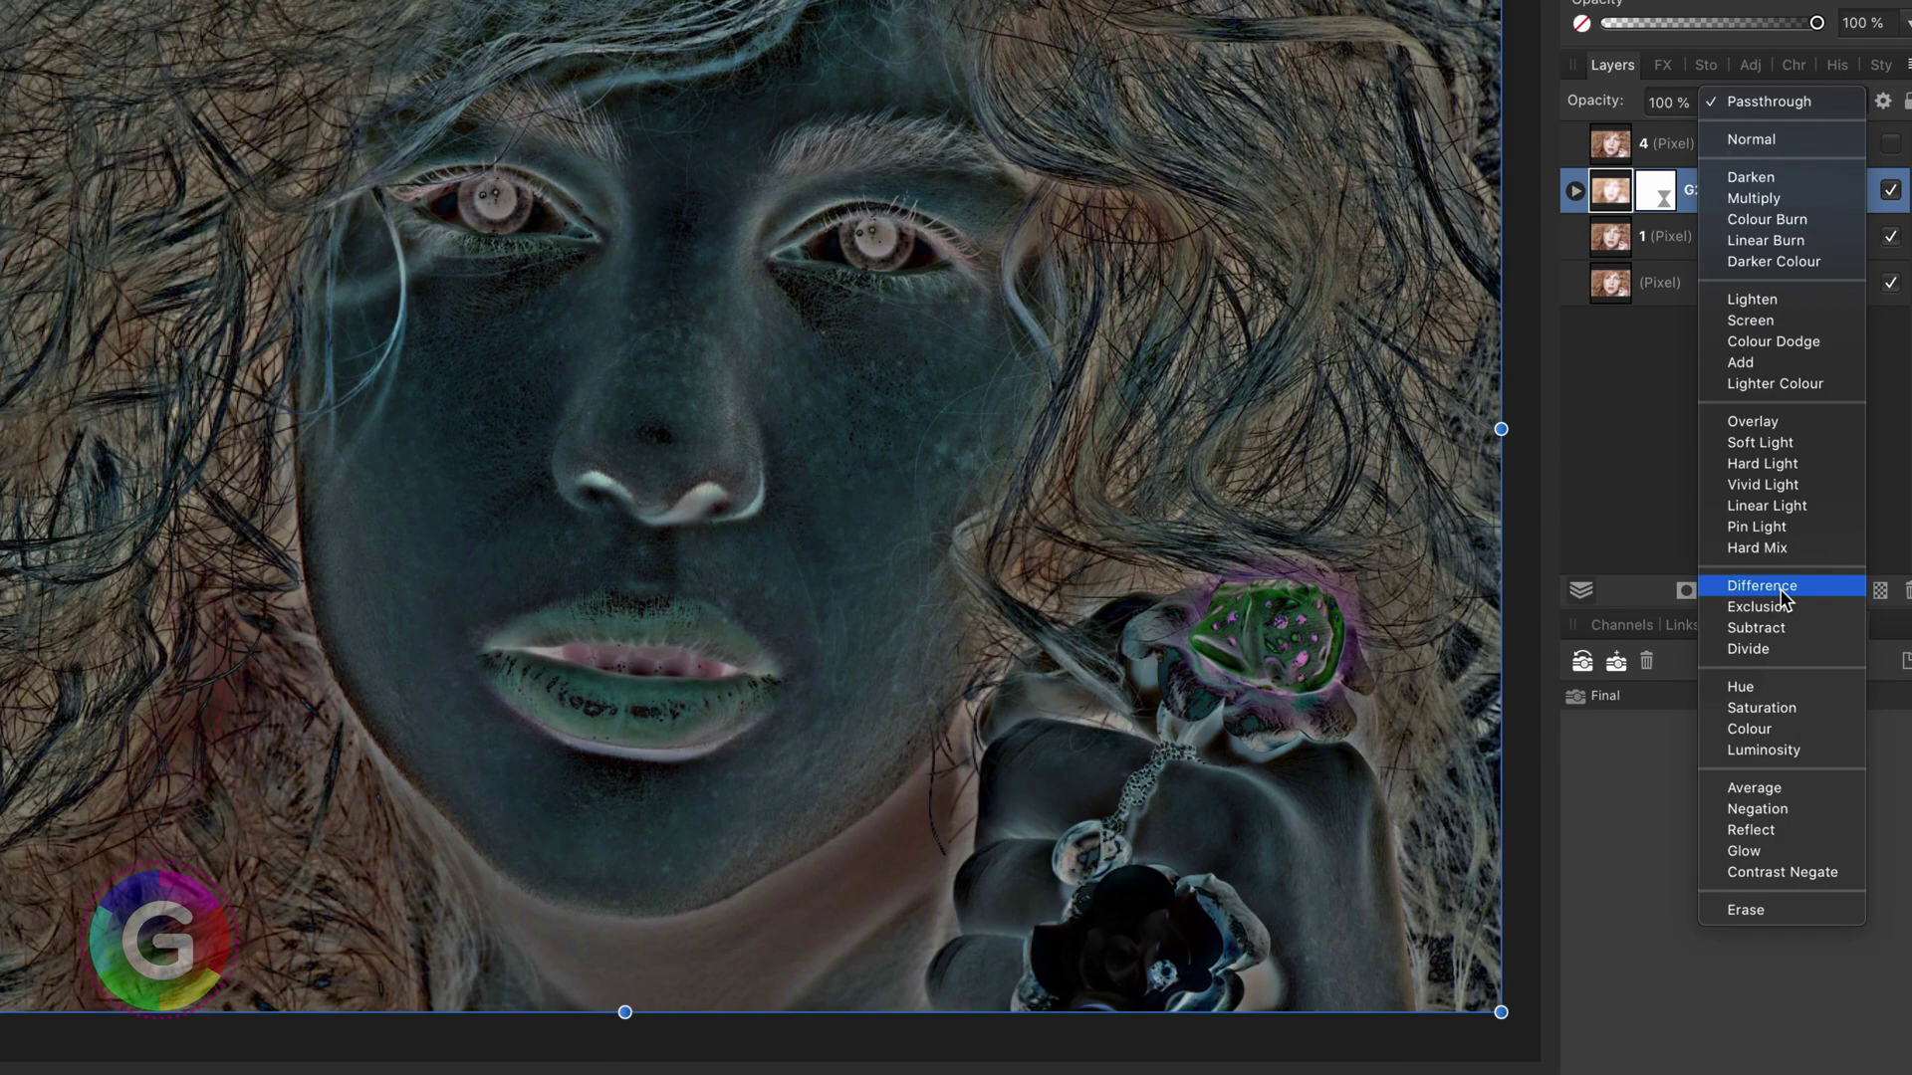
left_click(1780, 590)
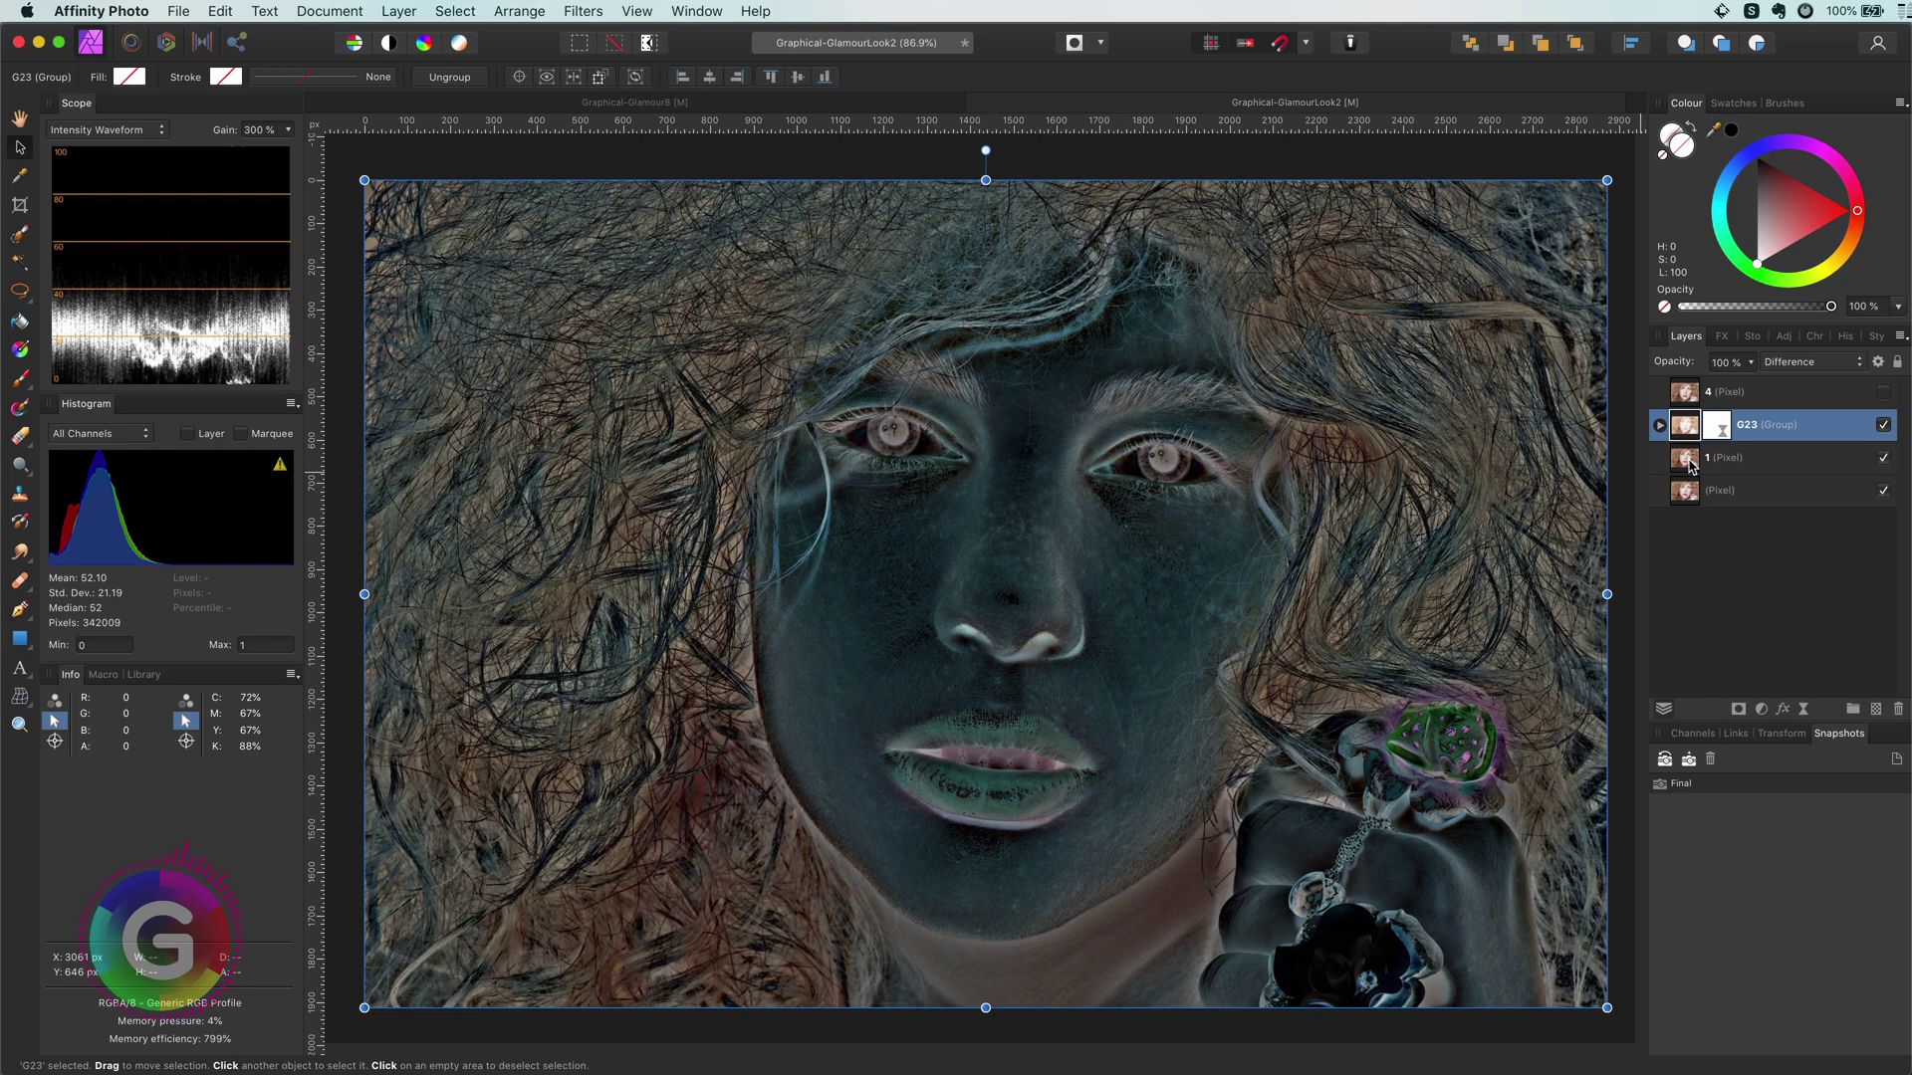
Group layer 1 with G23 and set the new group's blend mode to Soft Light.
left_click(1690, 460)
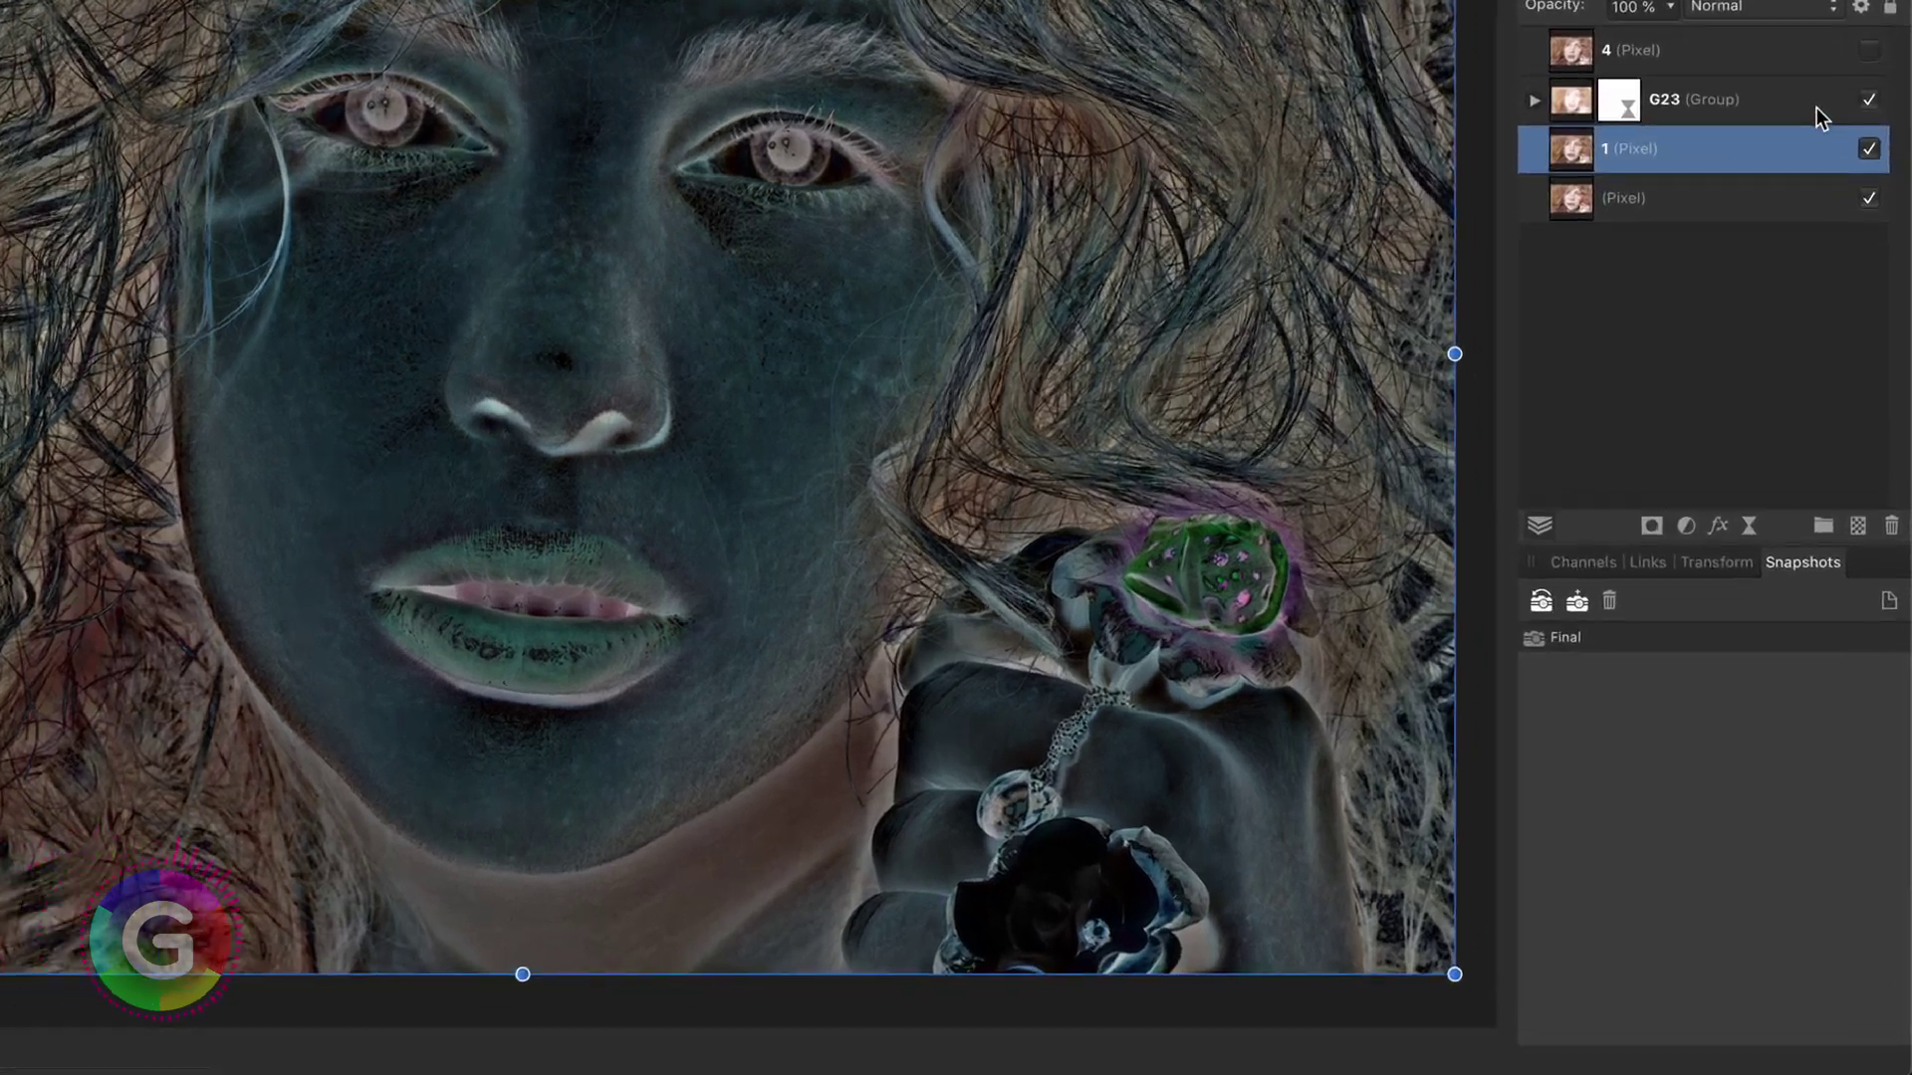
left_click(1573, 97, "shift")
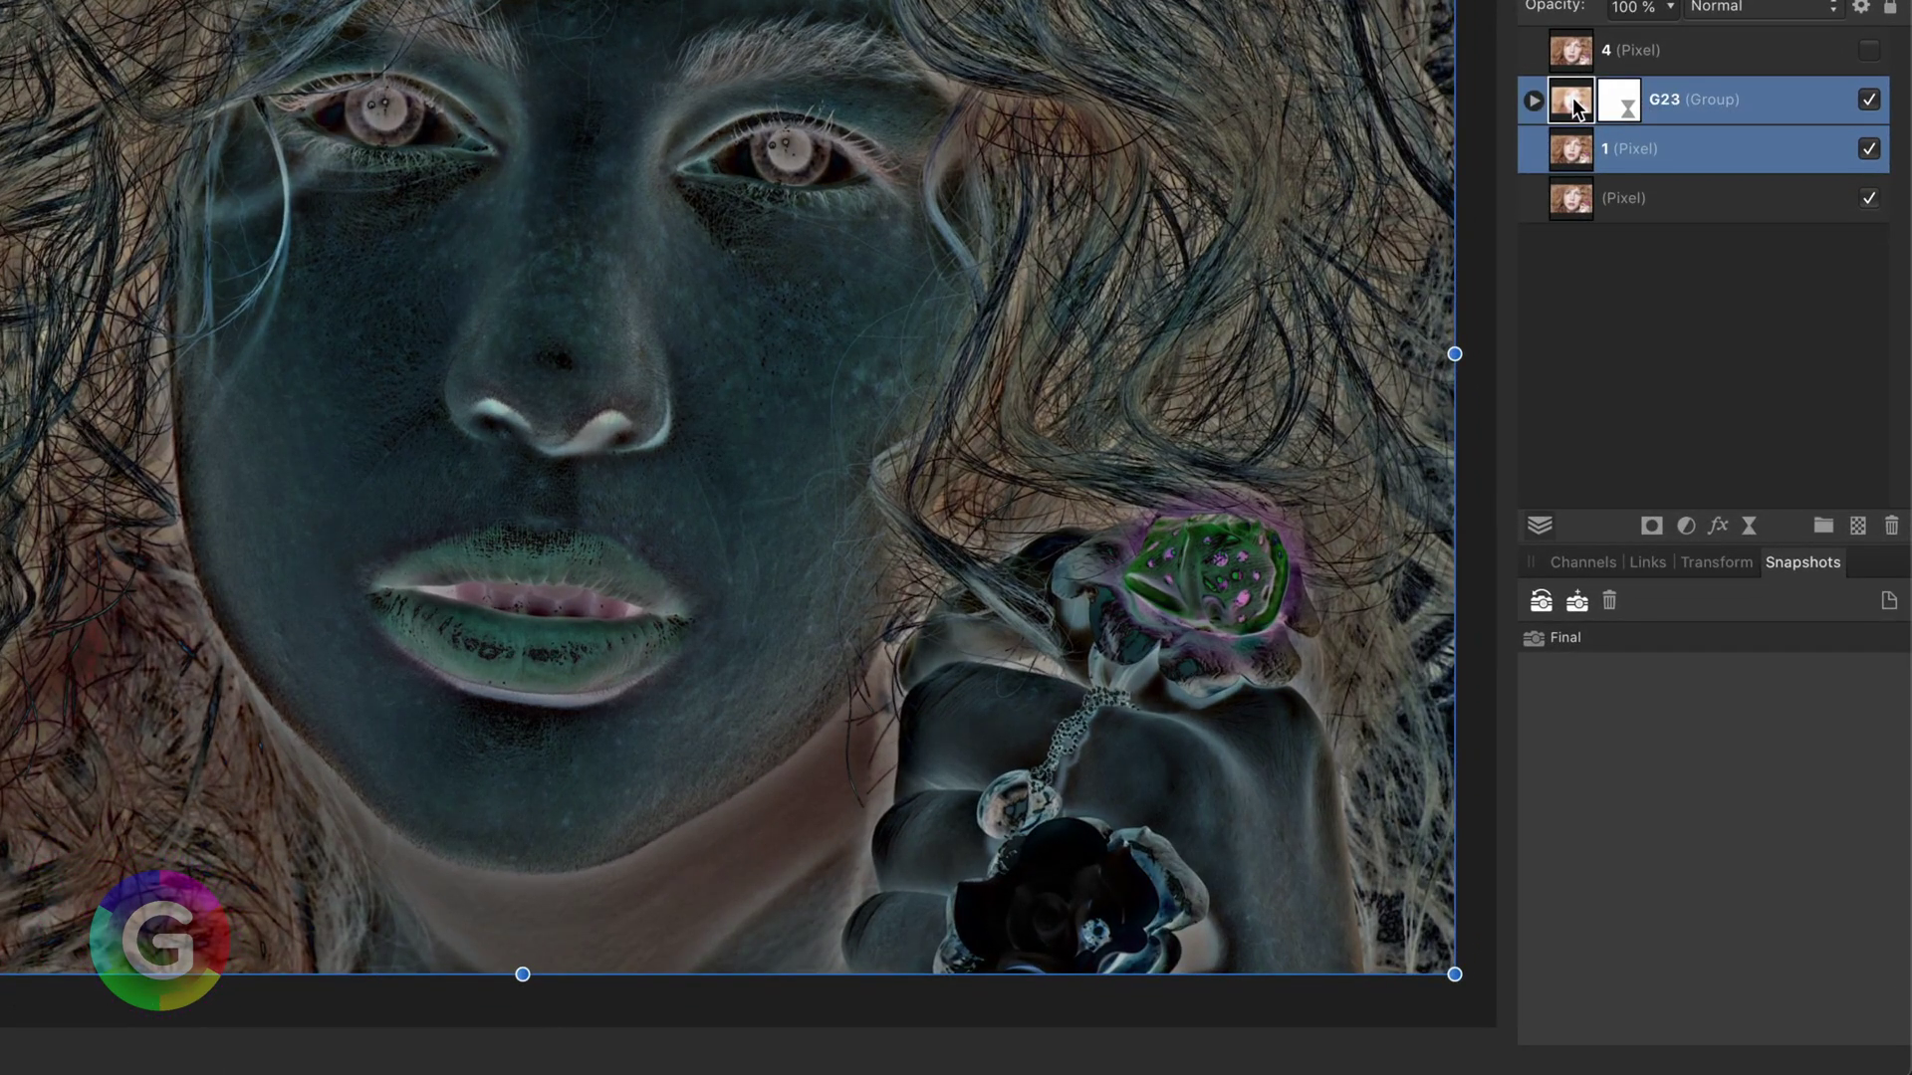
right_click(1573, 97)
key("super+g")
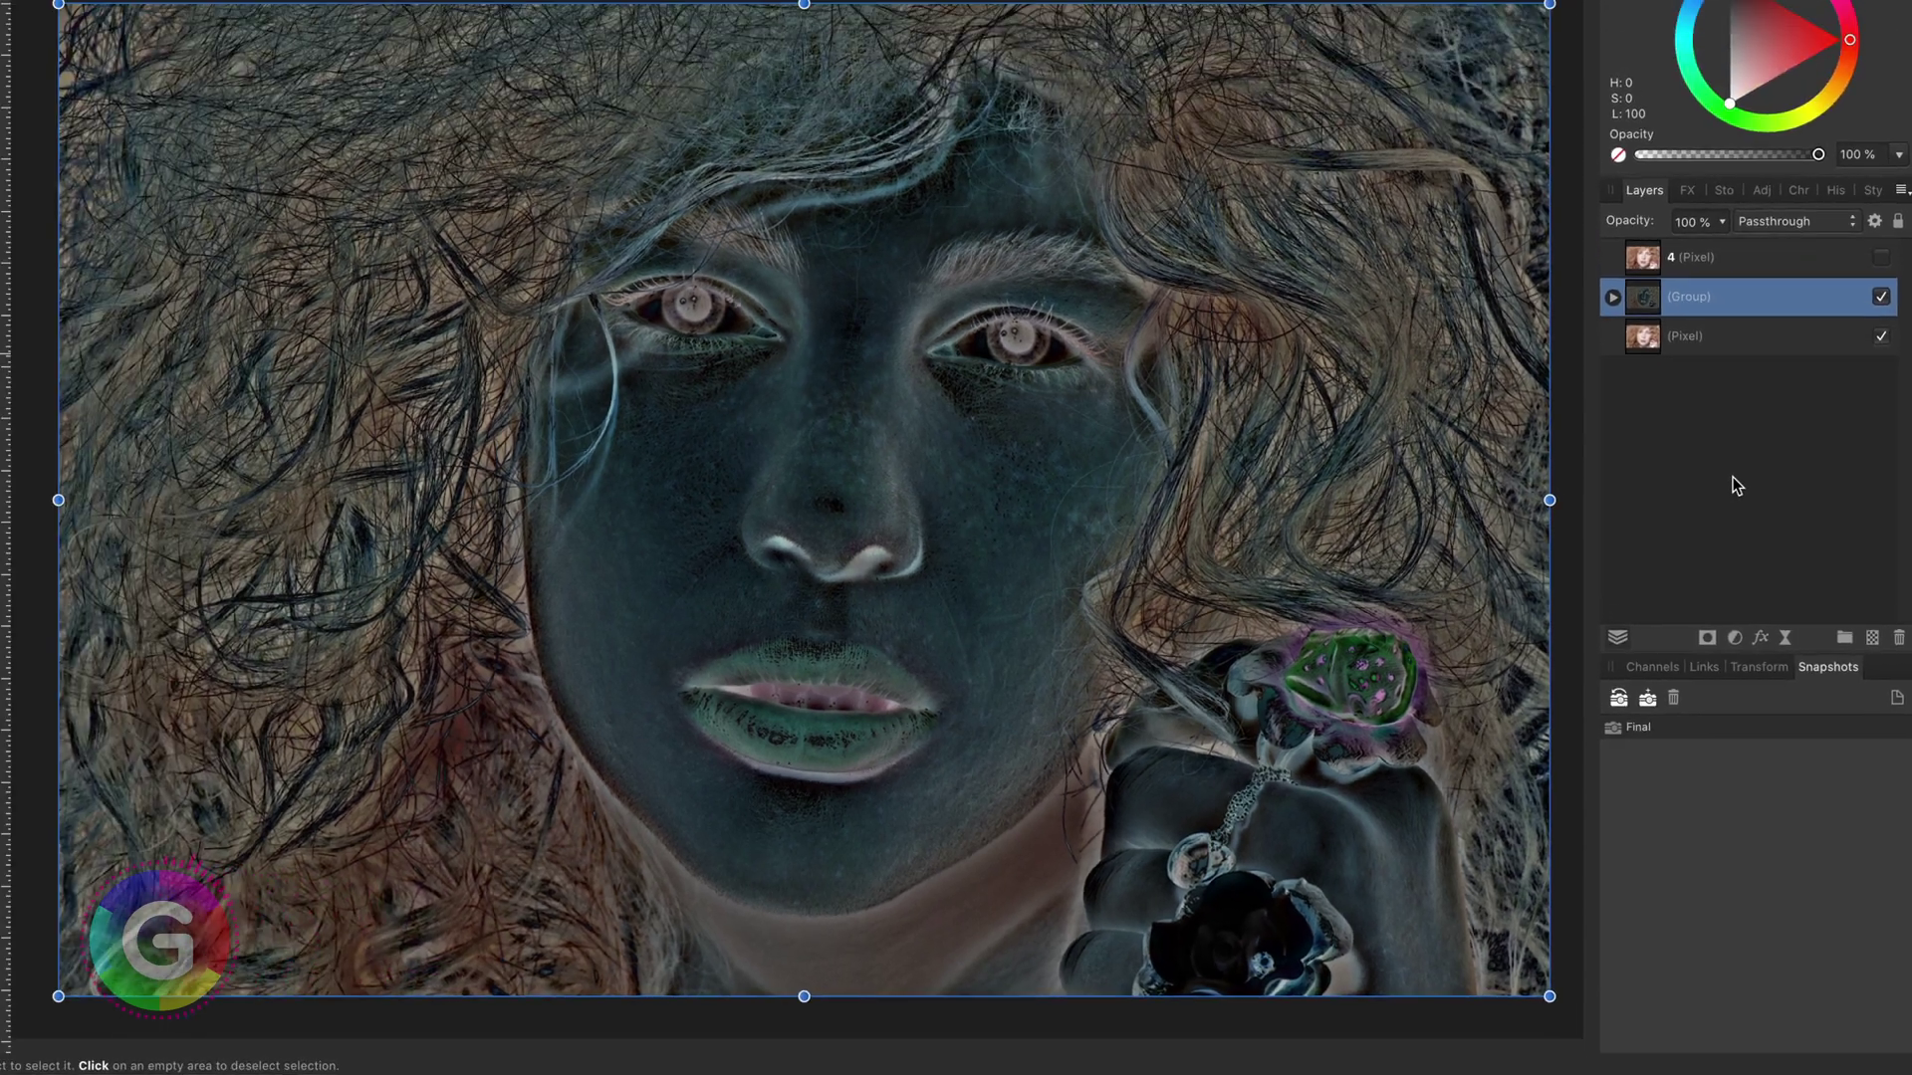
left_click(1782, 224)
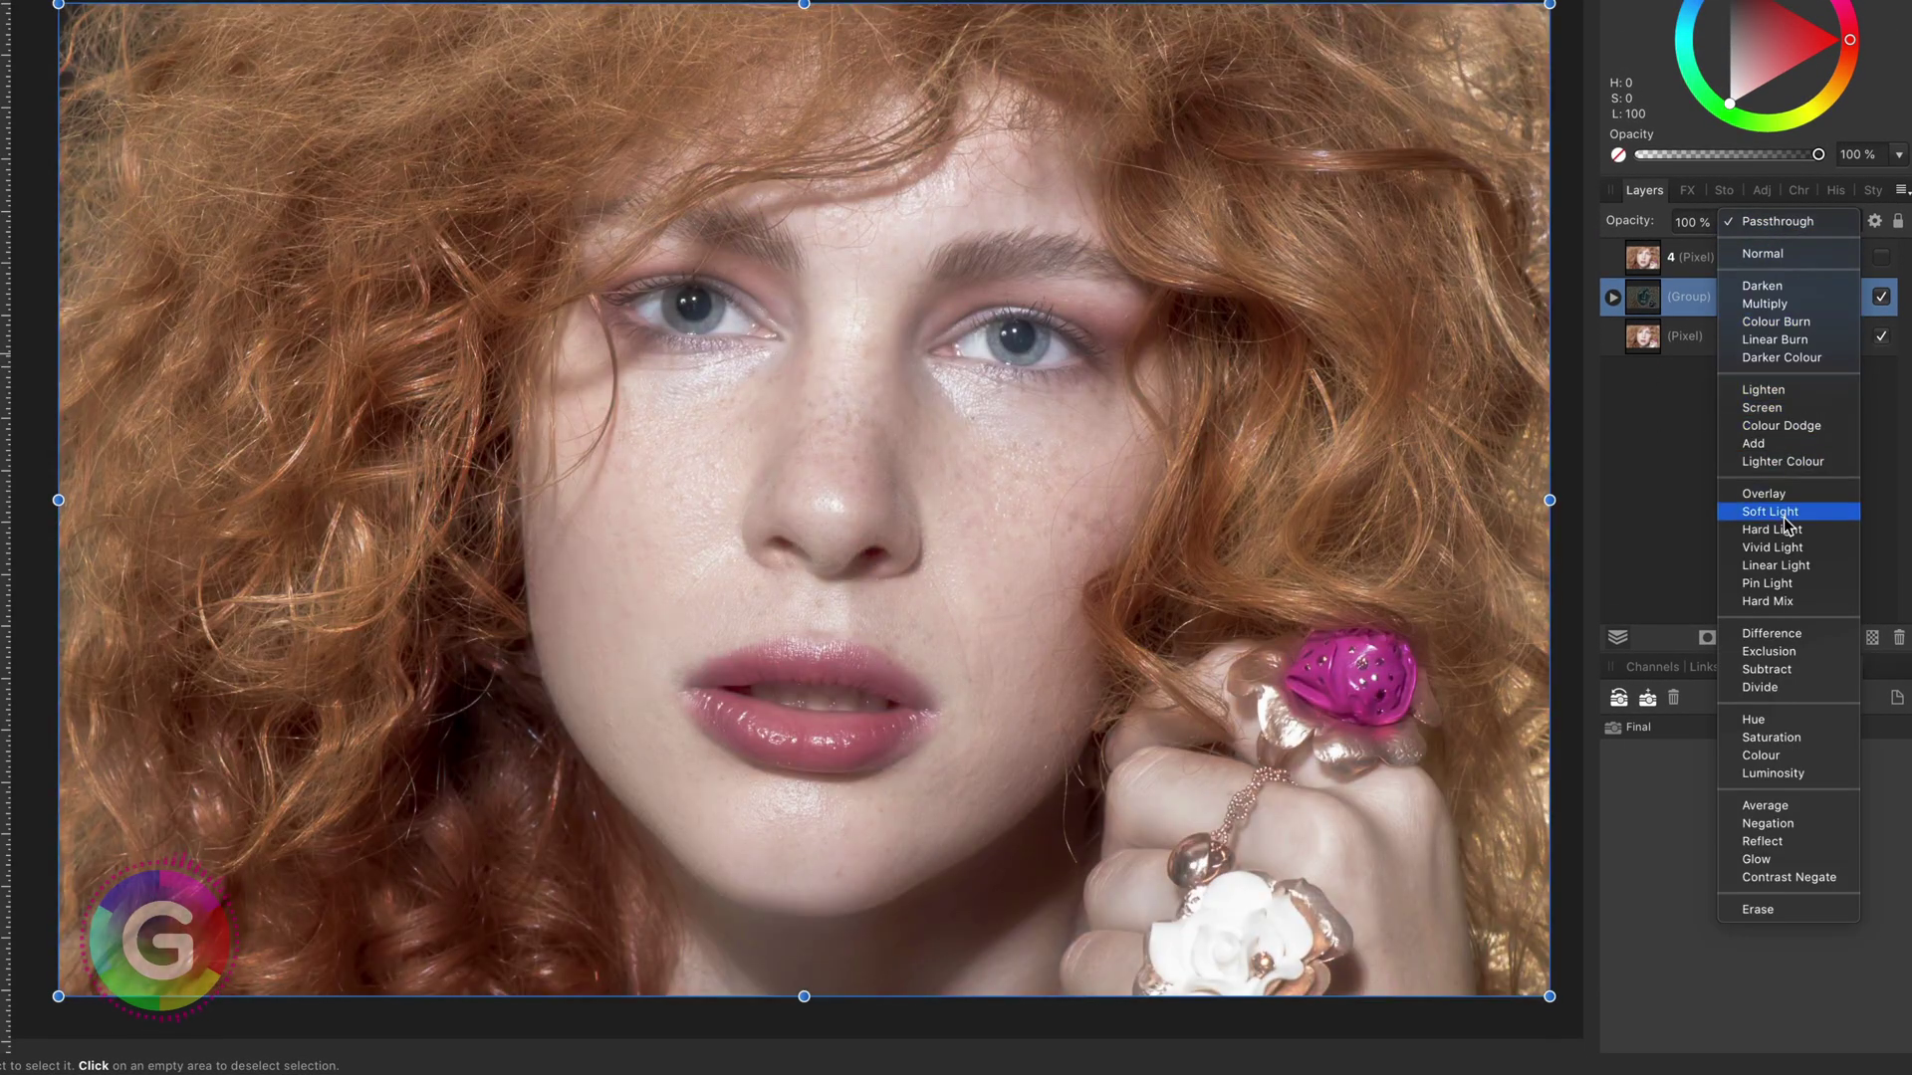
left_click(1783, 514)
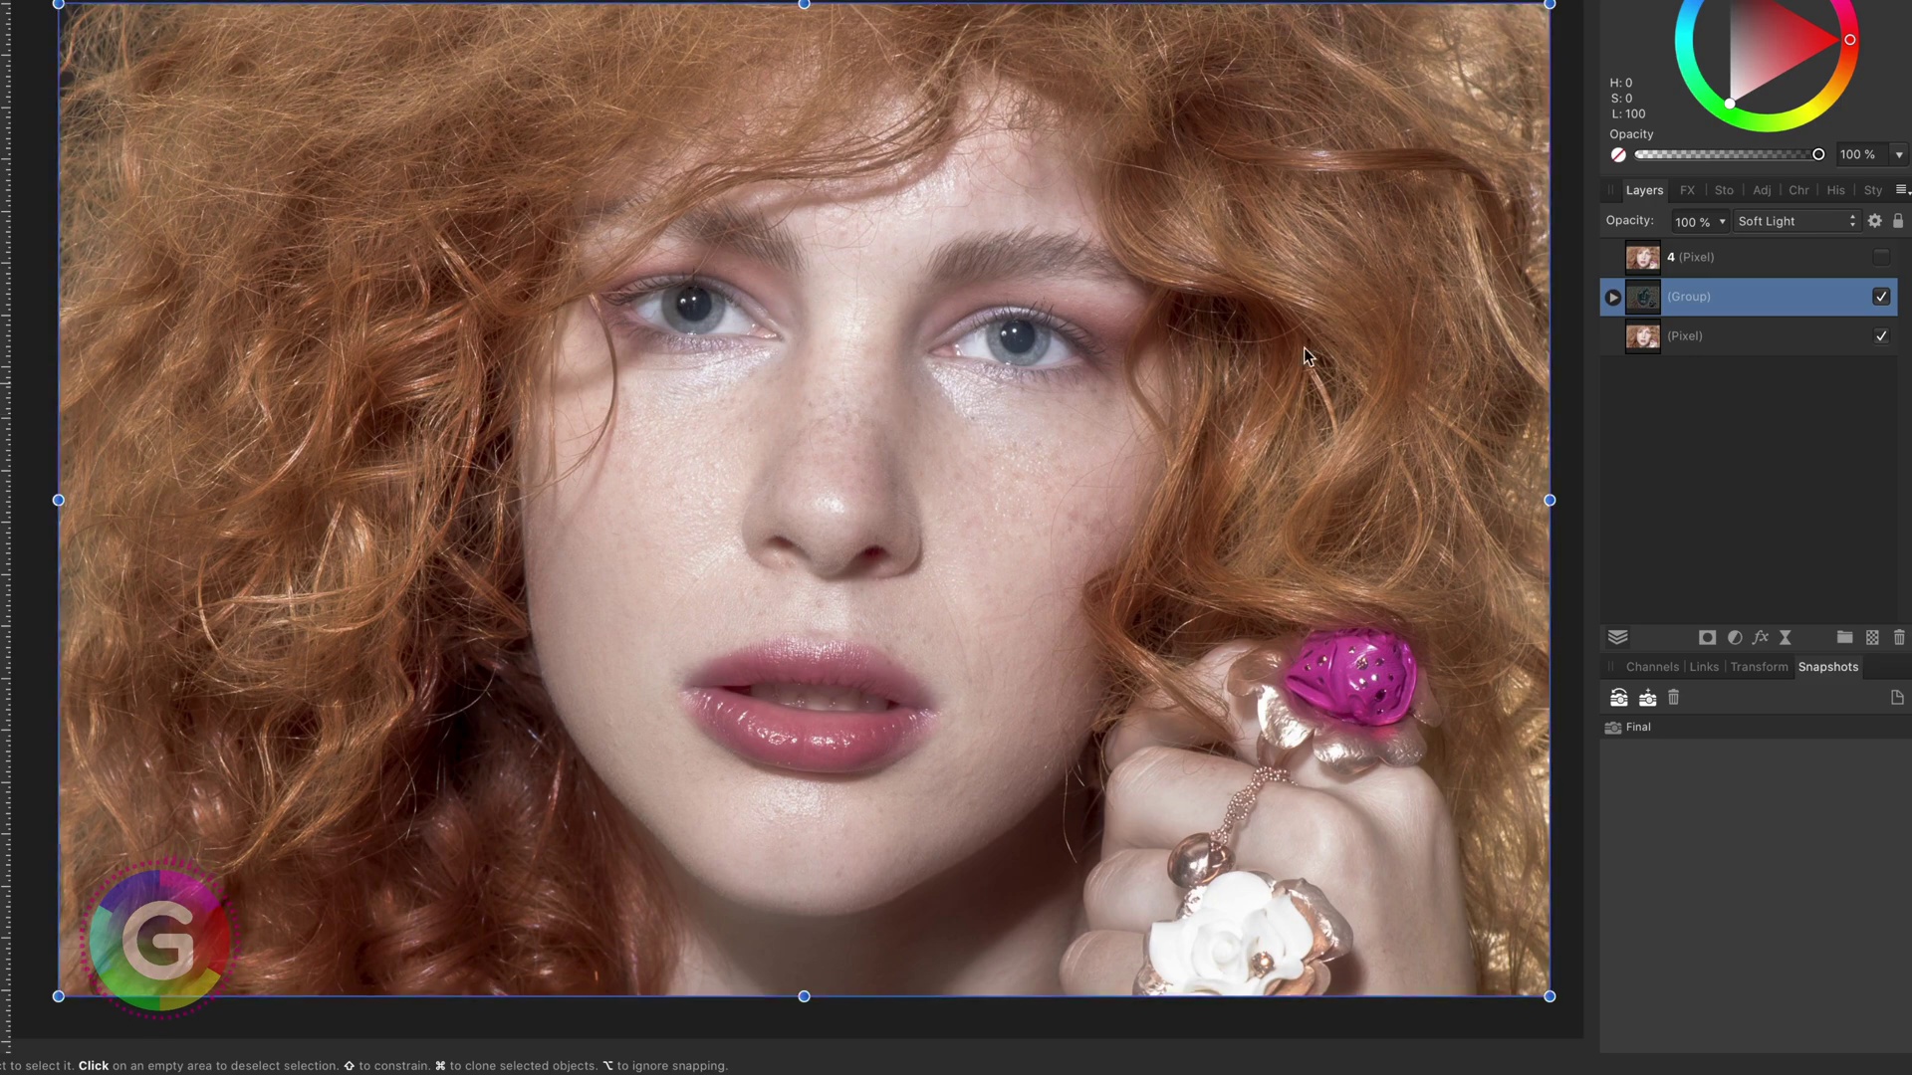
Show layer 4 in Soft Light and lower its underlying composition blend range.
left_click(1709, 260)
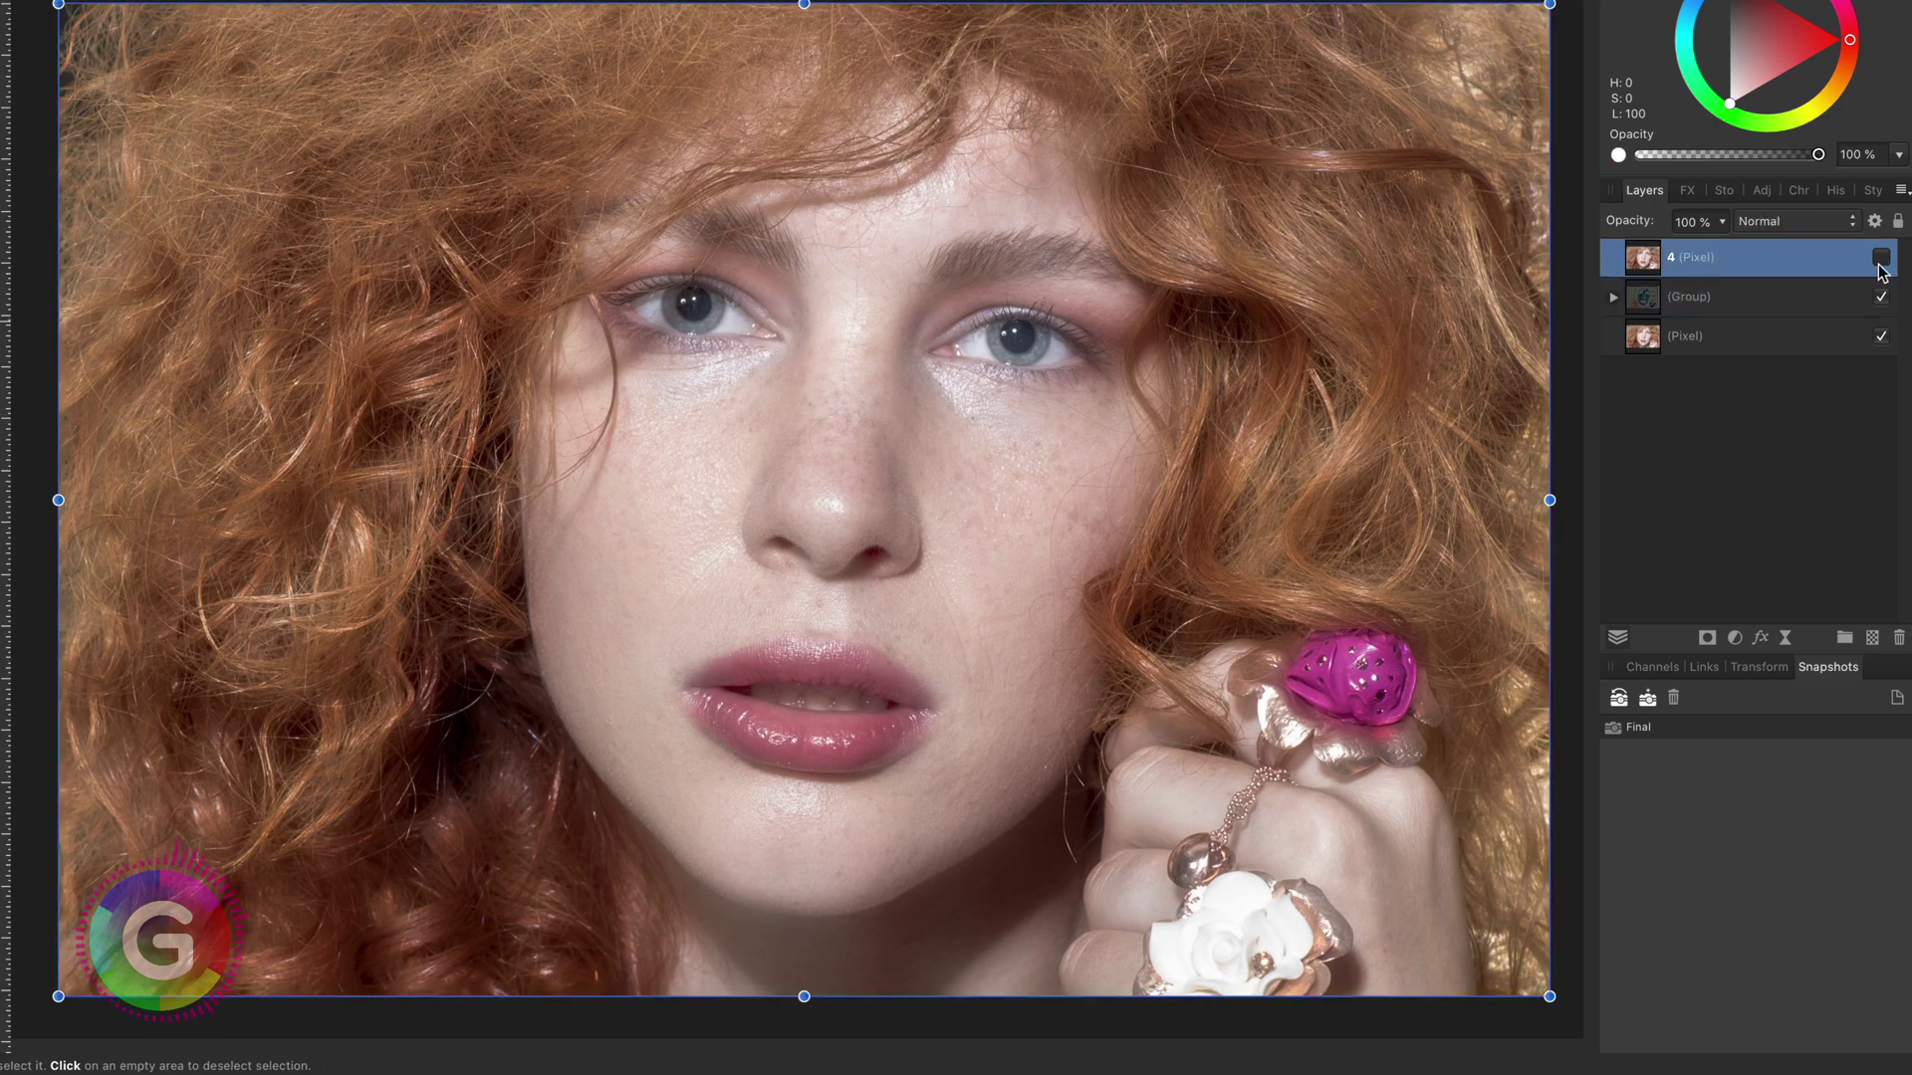
left_click(1881, 261)
left_click(1782, 221)
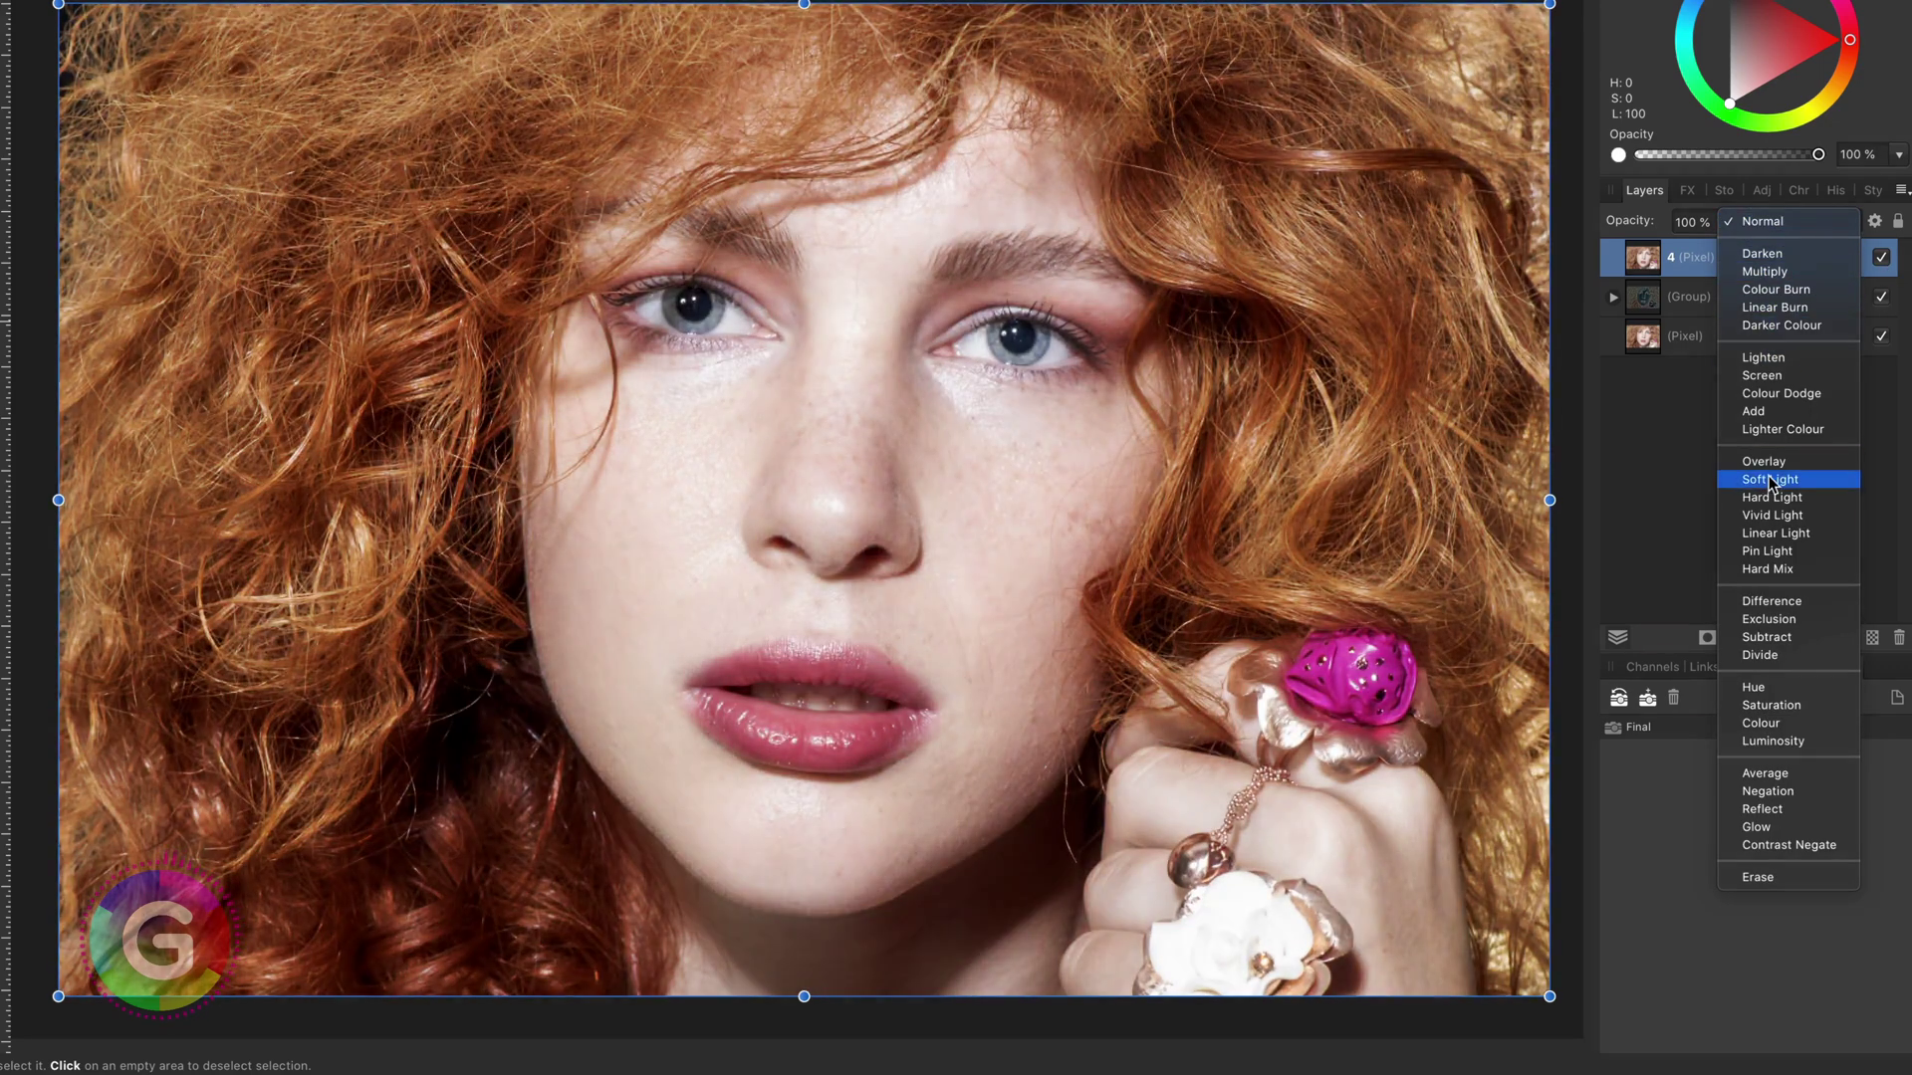
left_click(1770, 479)
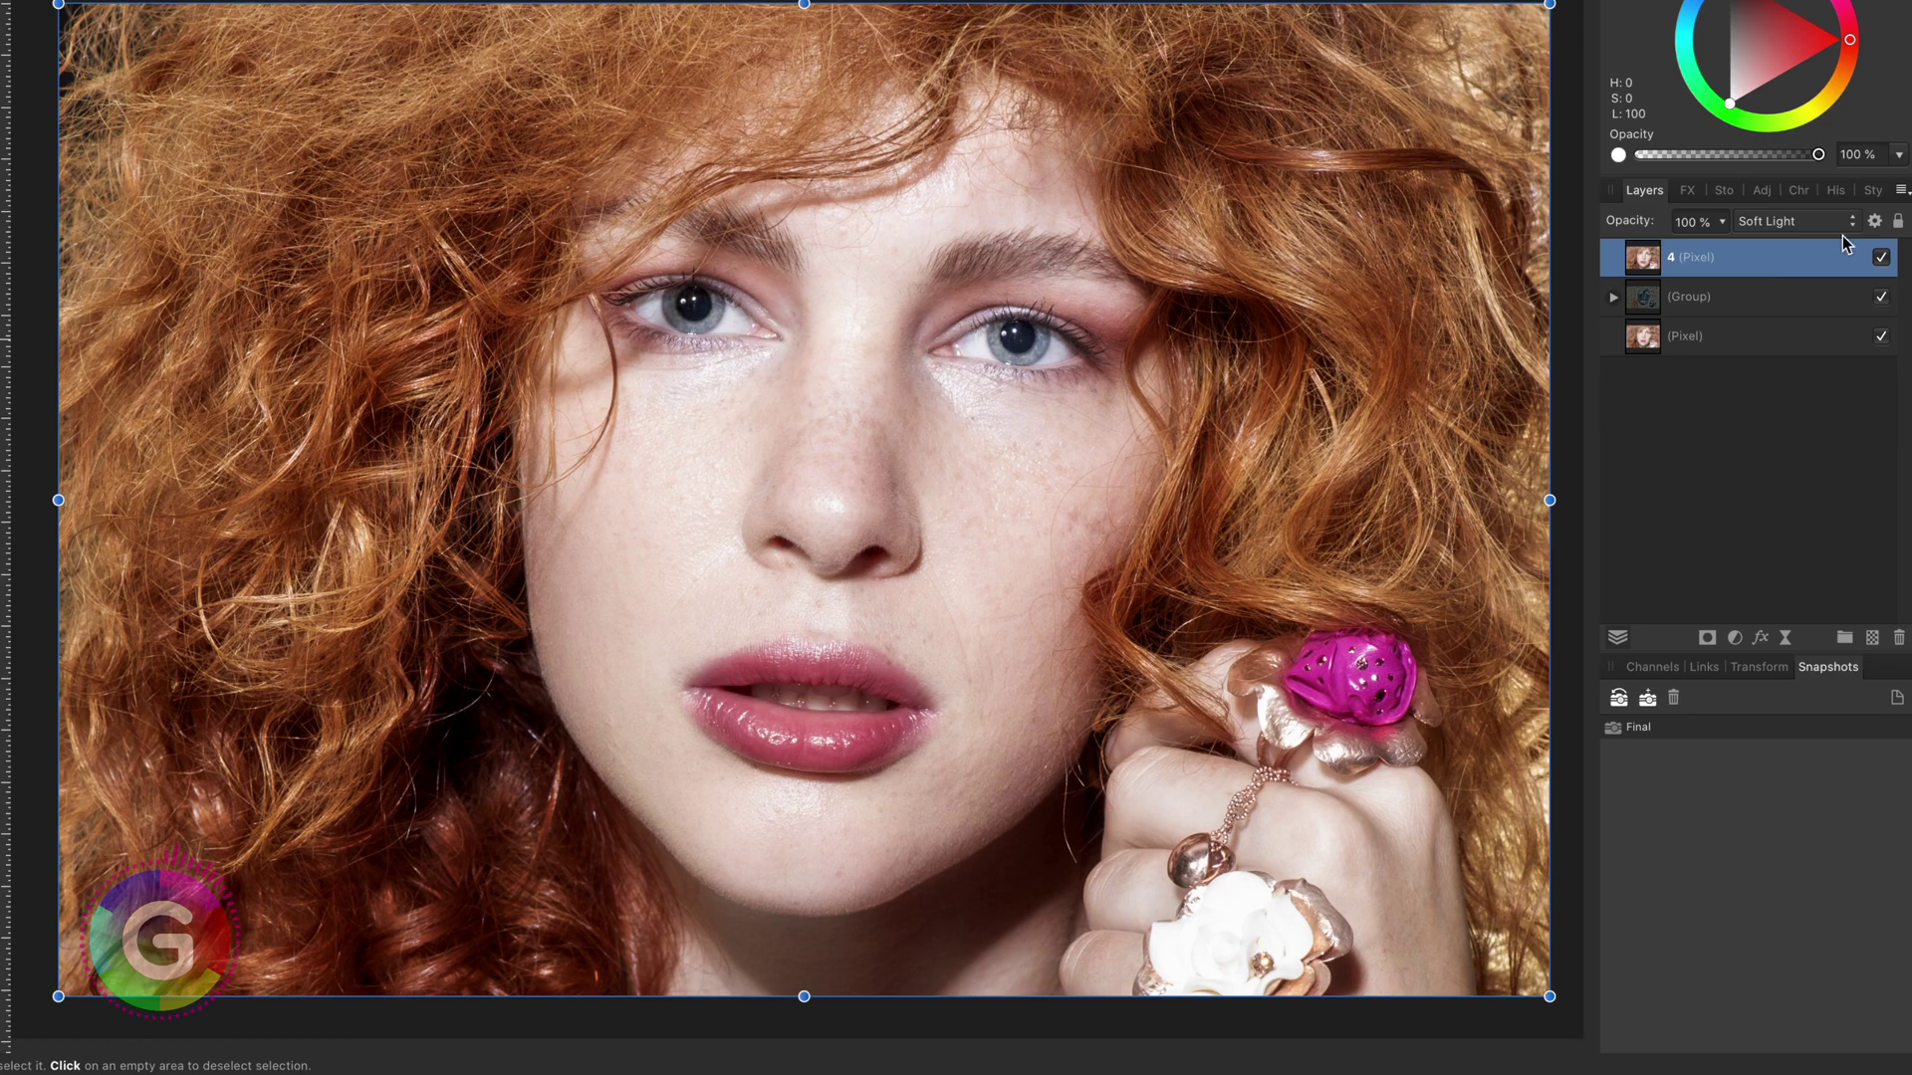
left_click(1874, 221)
left_click_drag(1270, 653, 1271, 810)
left_click(954, 472)
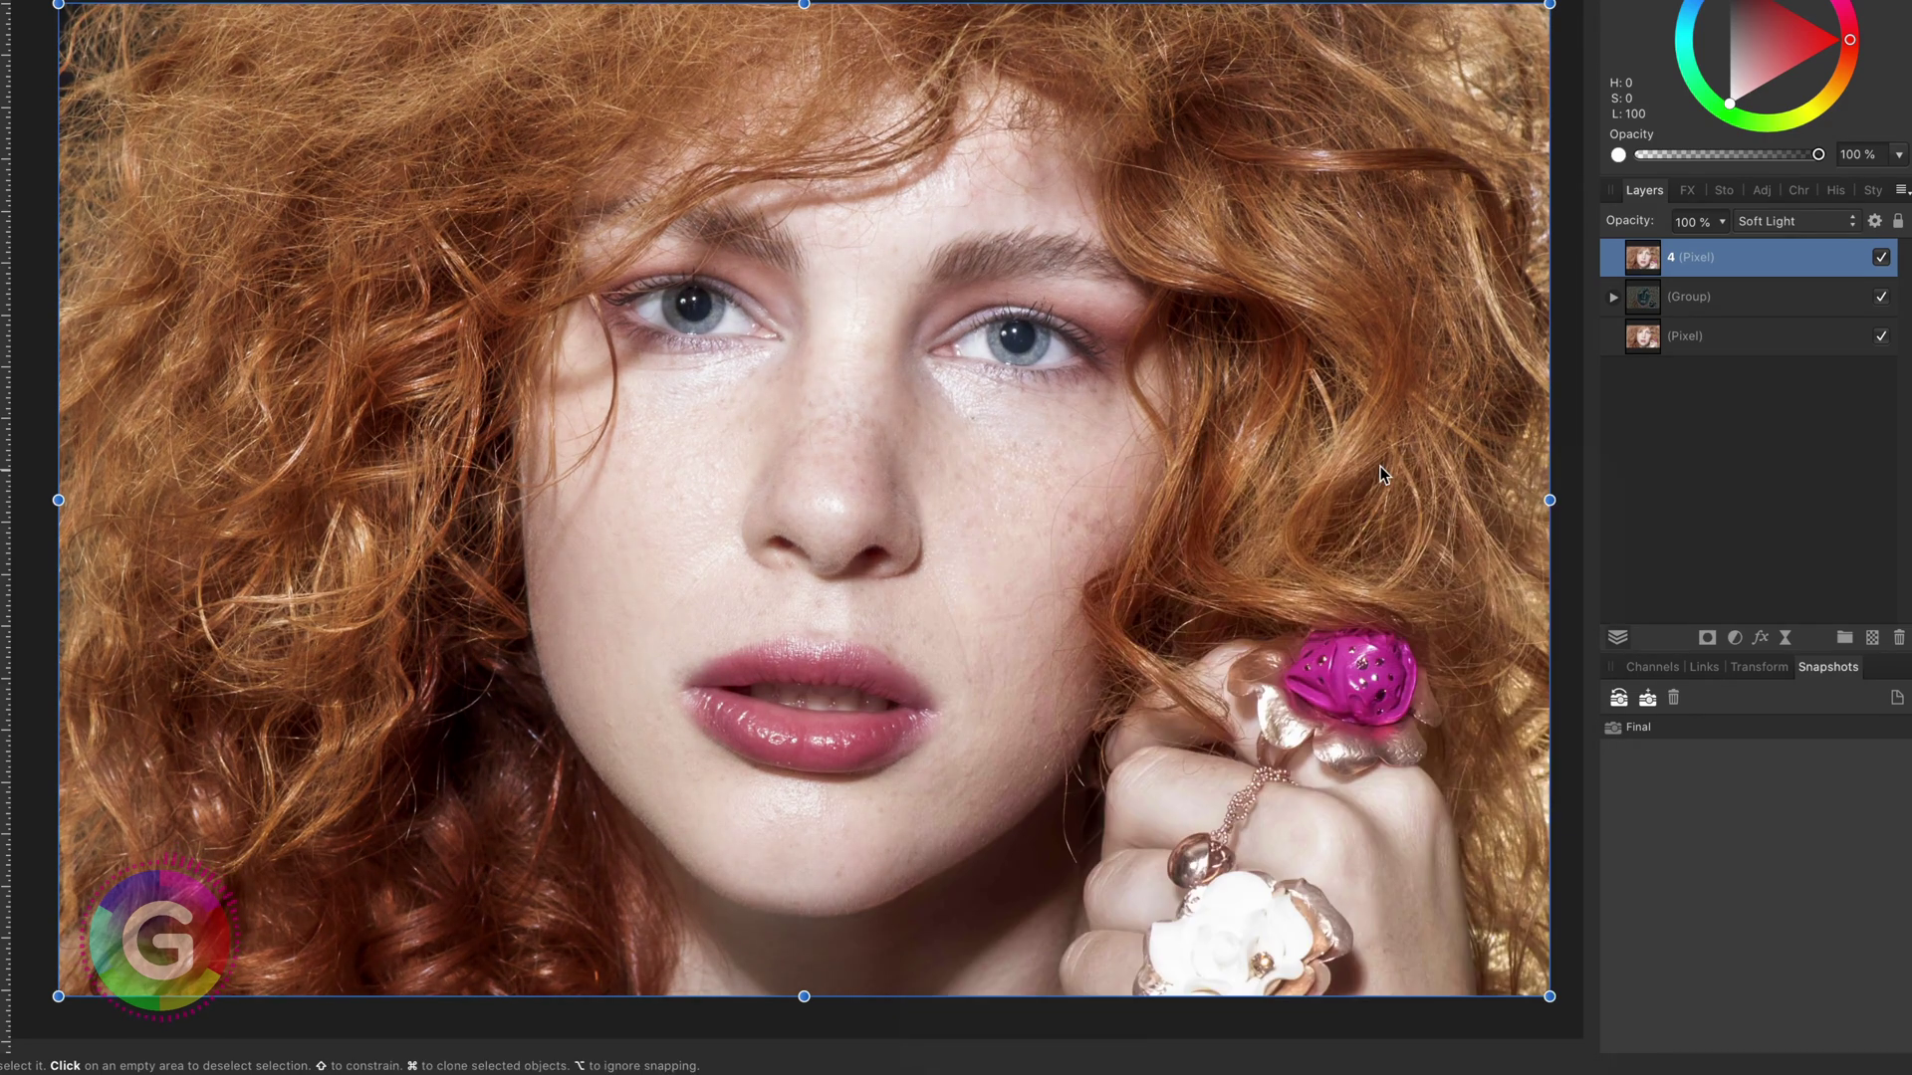
Test the group's underlying composition blend range, leaving it at 100%.
left_click(1693, 298)
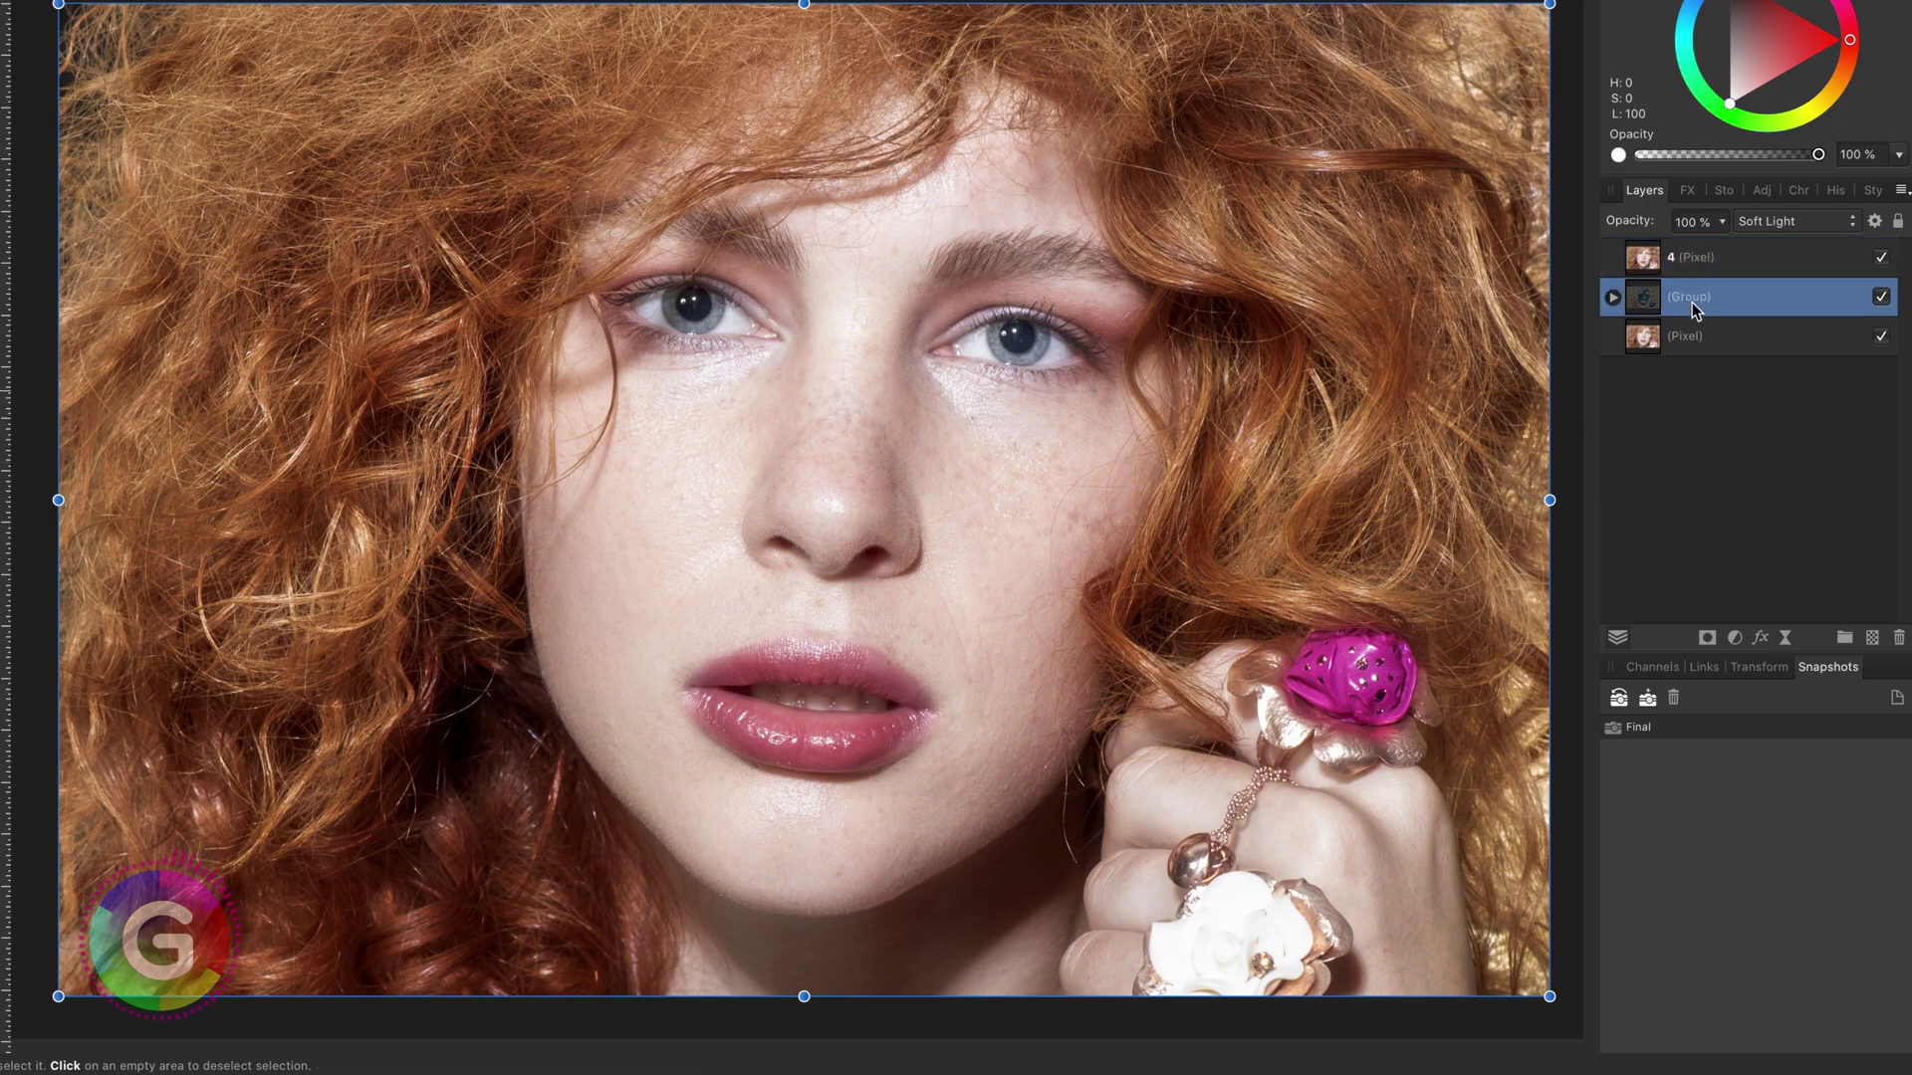
left_click(1874, 221)
left_click_drag(1270, 652, 1257, 950)
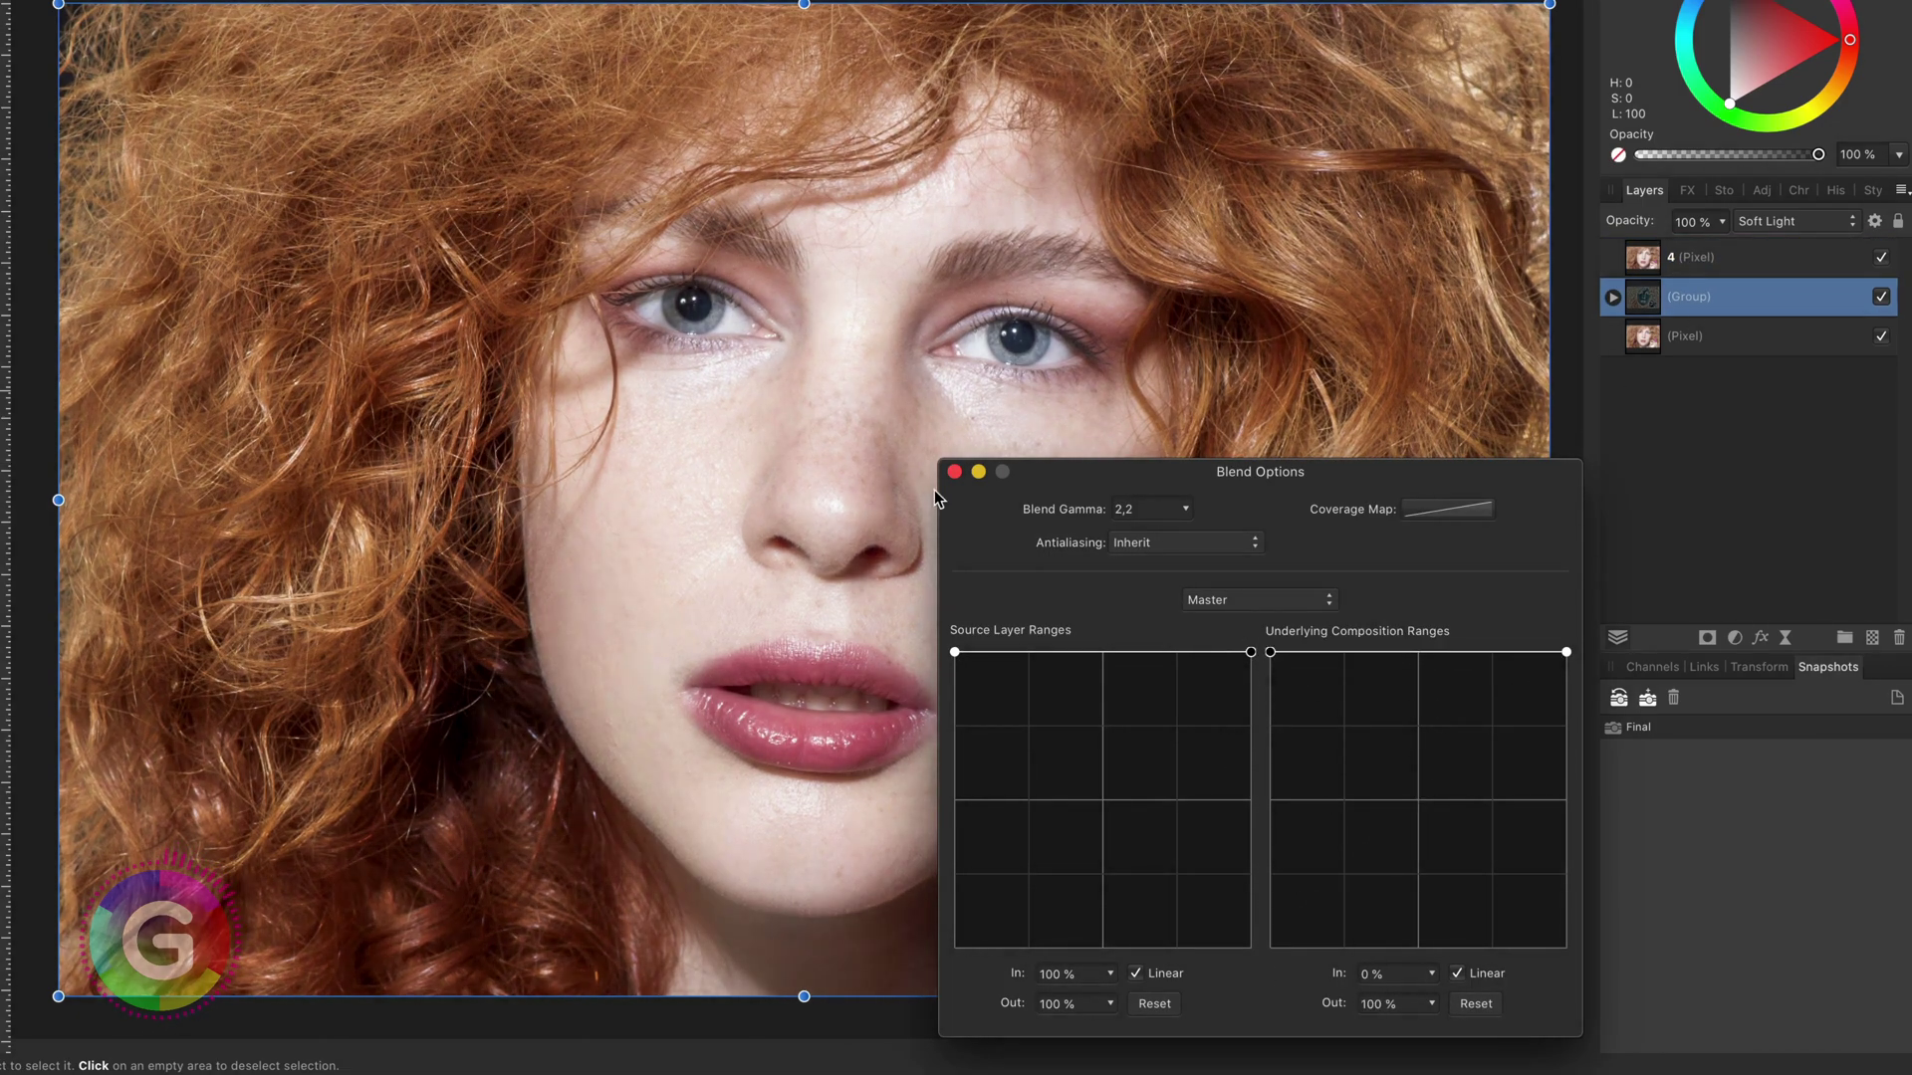
left_click(954, 472)
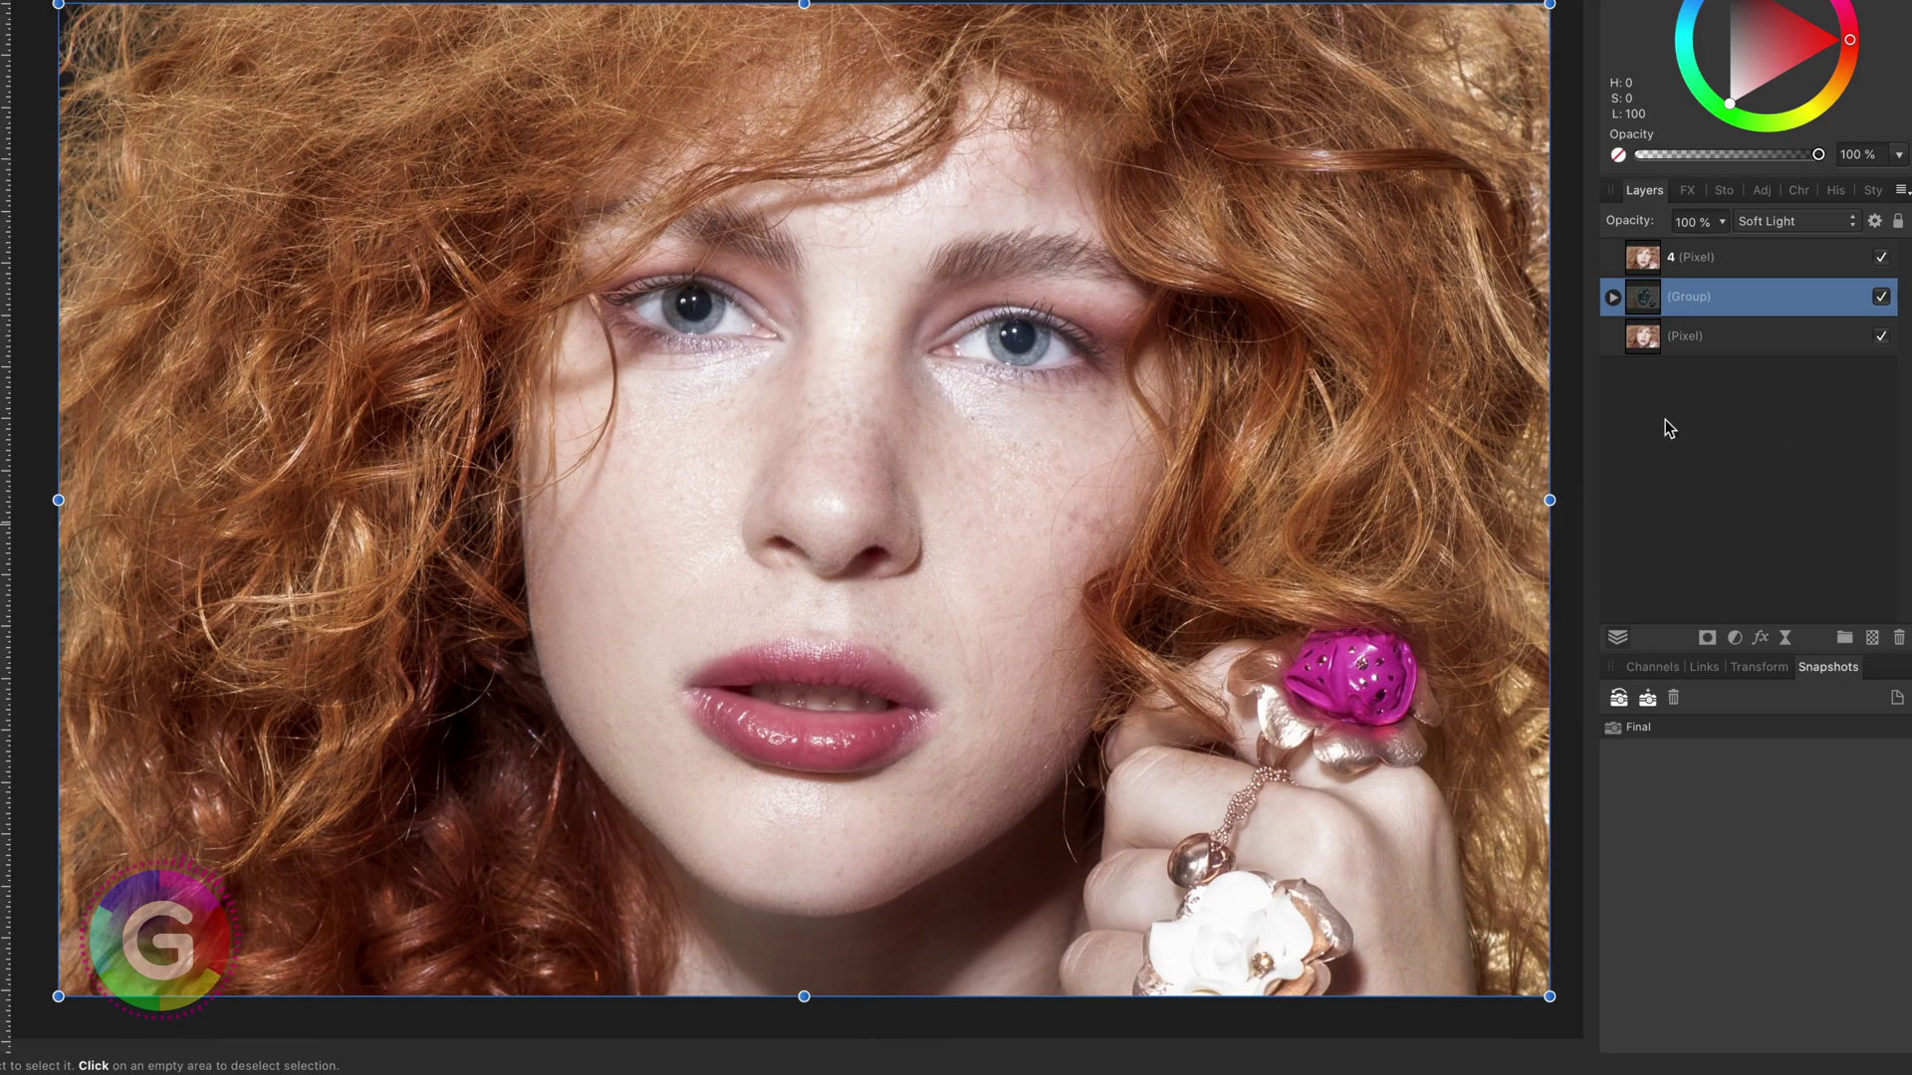
Duplicate the bottom original photo, move the copy to the top of the stack, and hide it.
left_click(1647, 260)
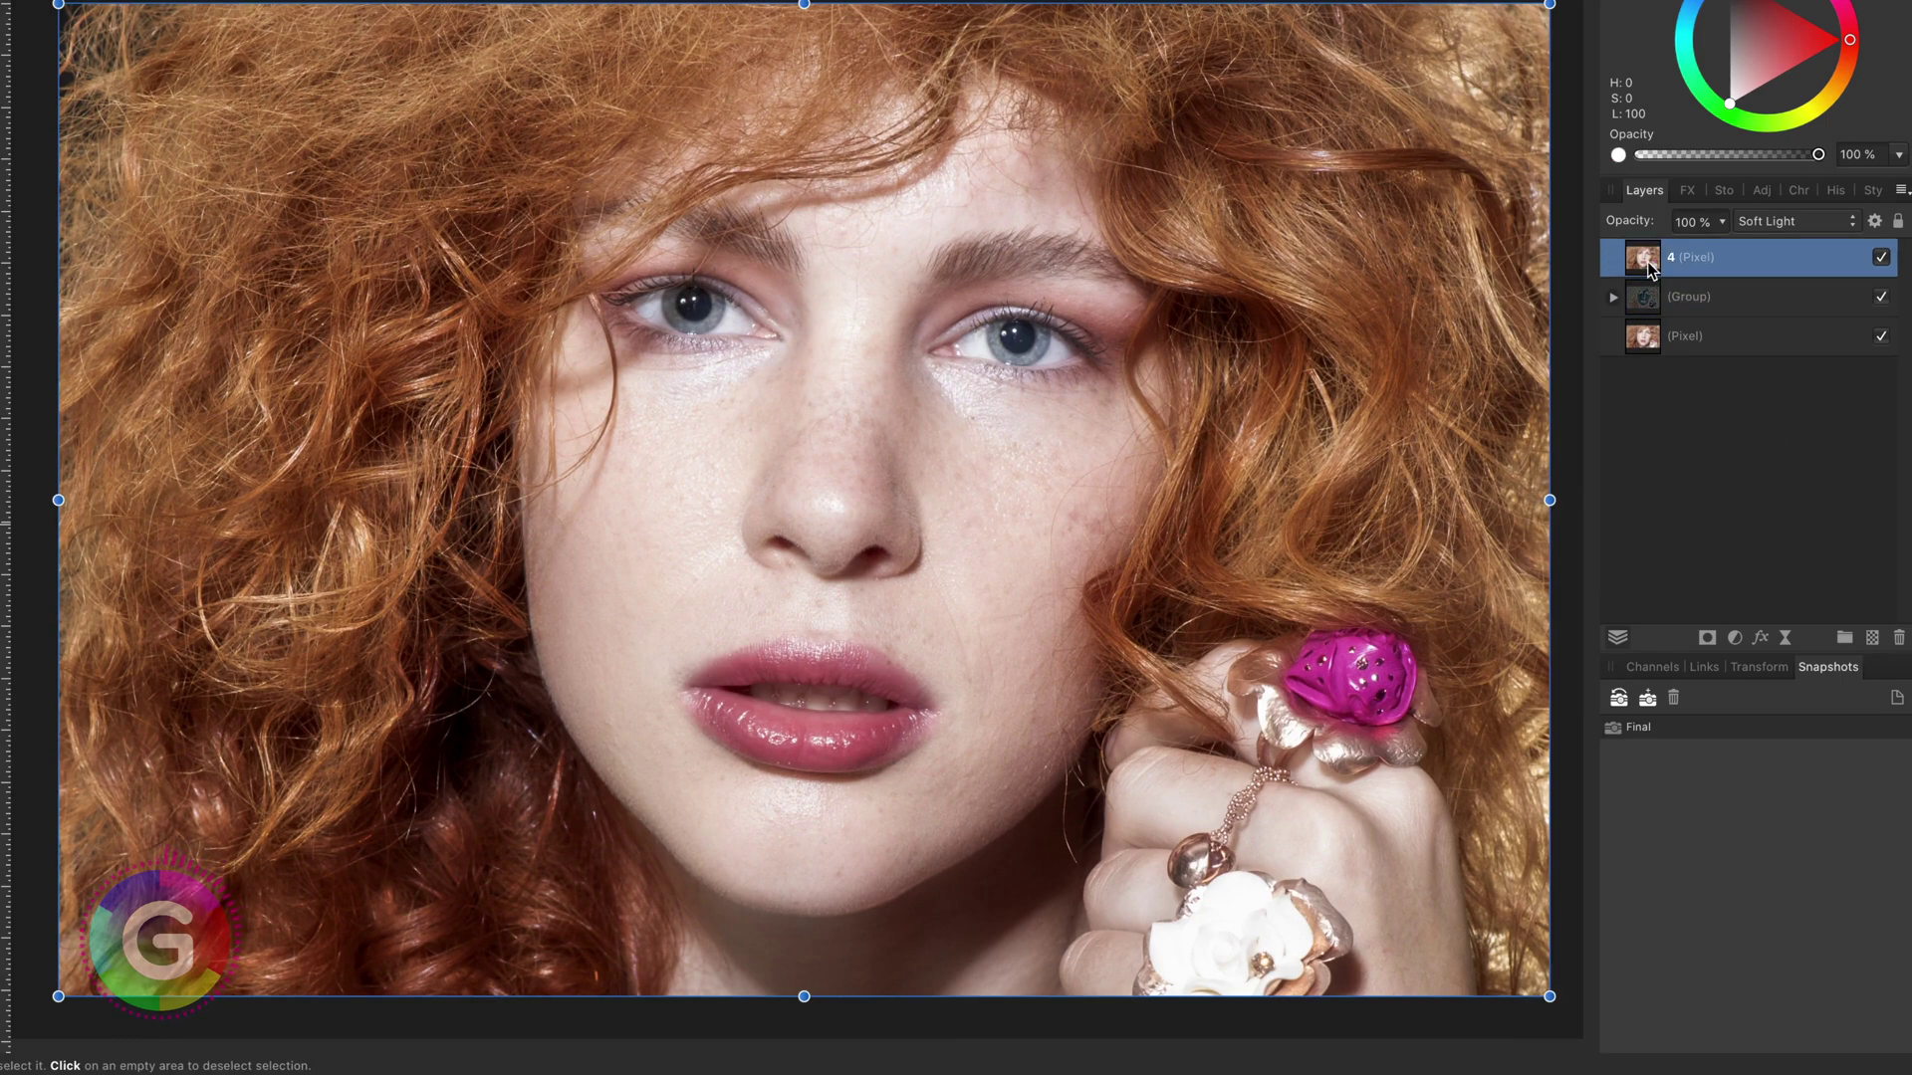
left_click(1656, 345)
key("ctrl+shift+n")
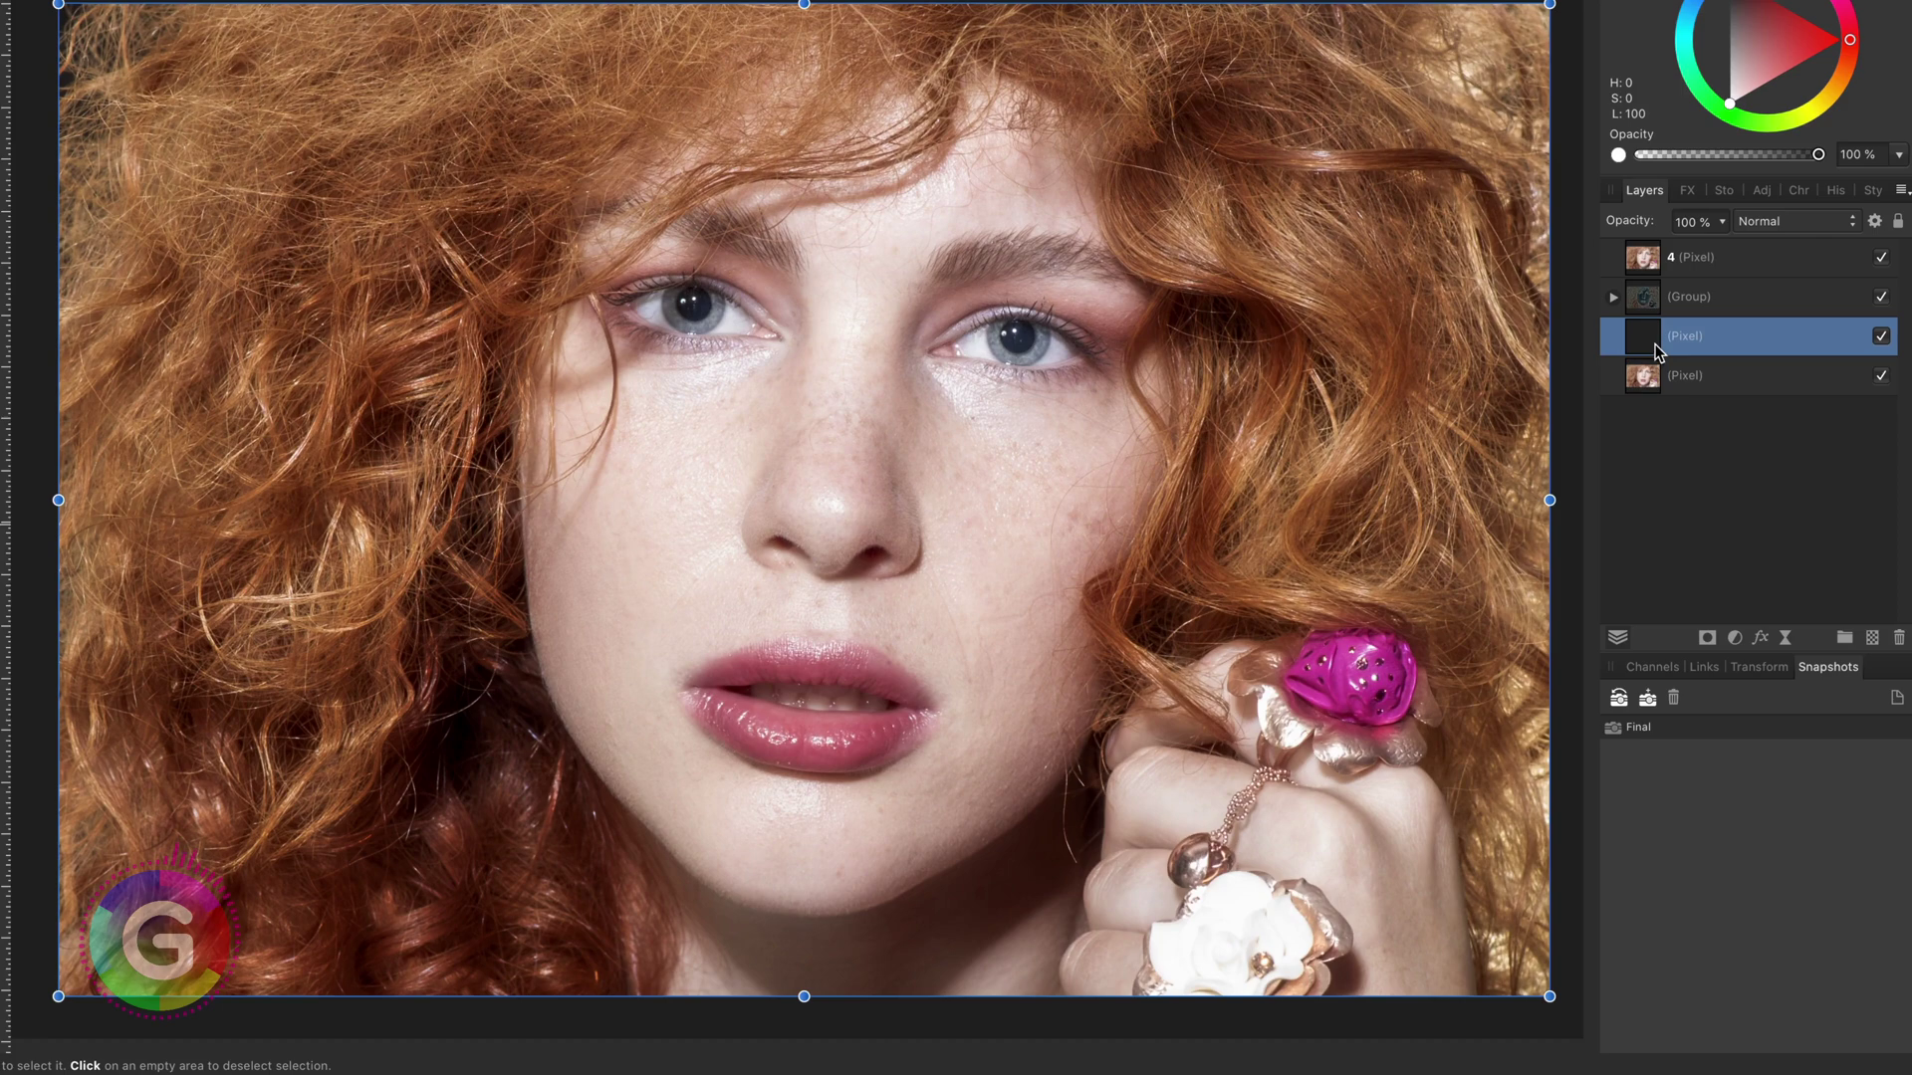
left_click_drag(1663, 314, 1693, 245)
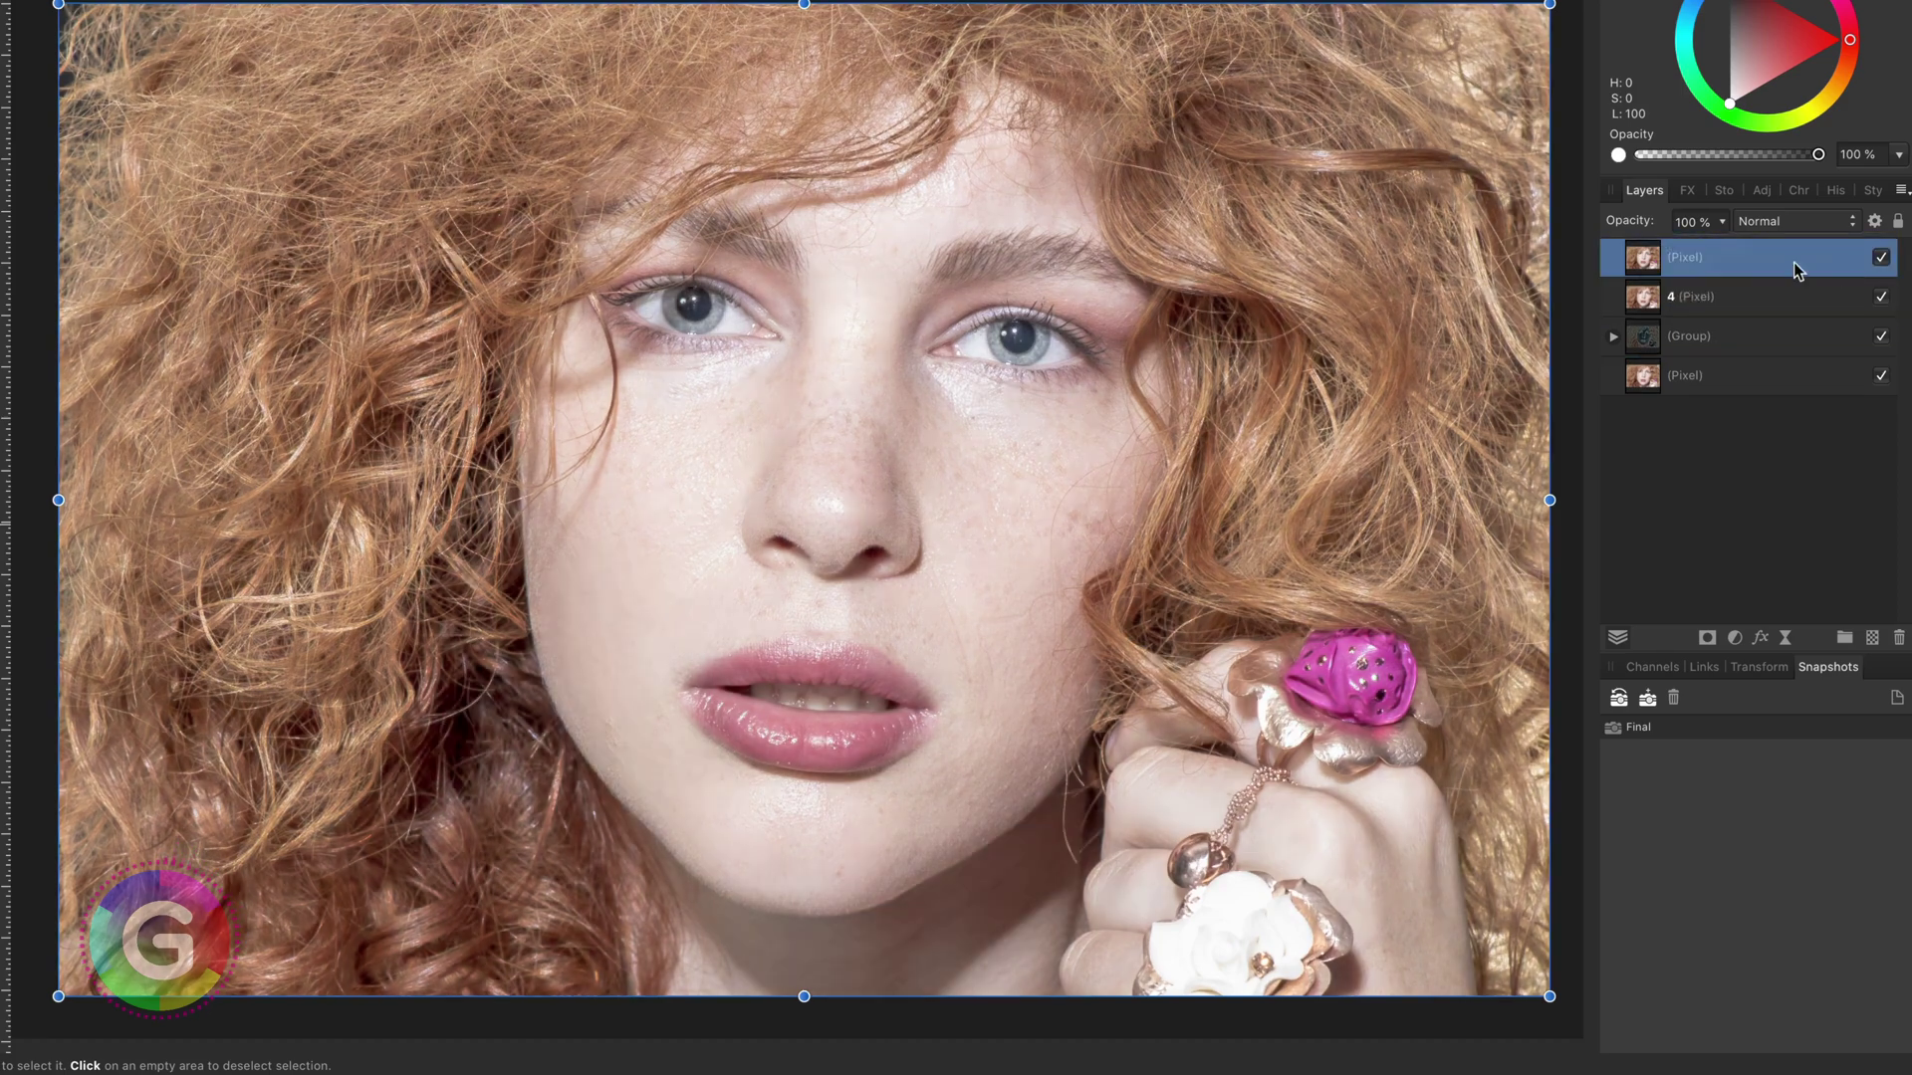
left_click(1880, 259)
left_click(1881, 259)
left_click(1881, 259)
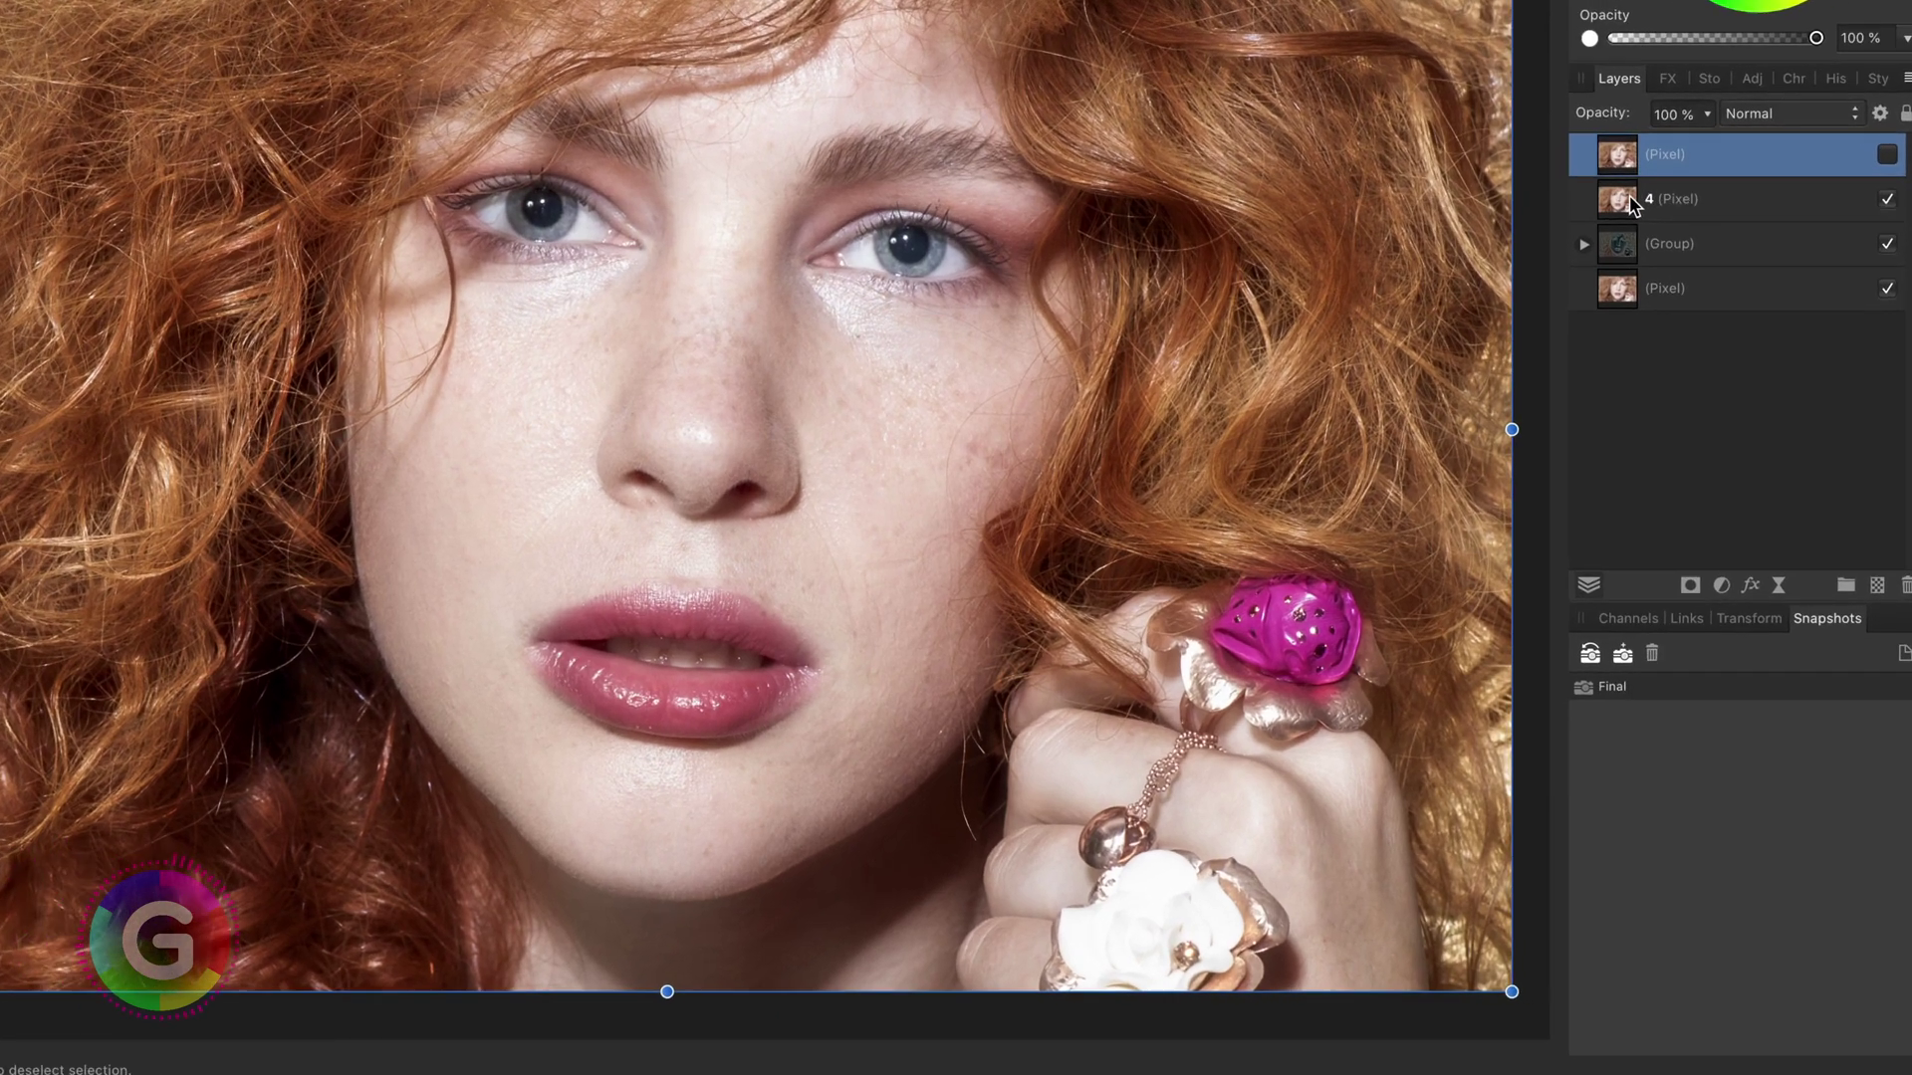
Add a Vibrance adjustment above layer 4 with 24% vibrance and 44% saturation.
left_click(1652, 296)
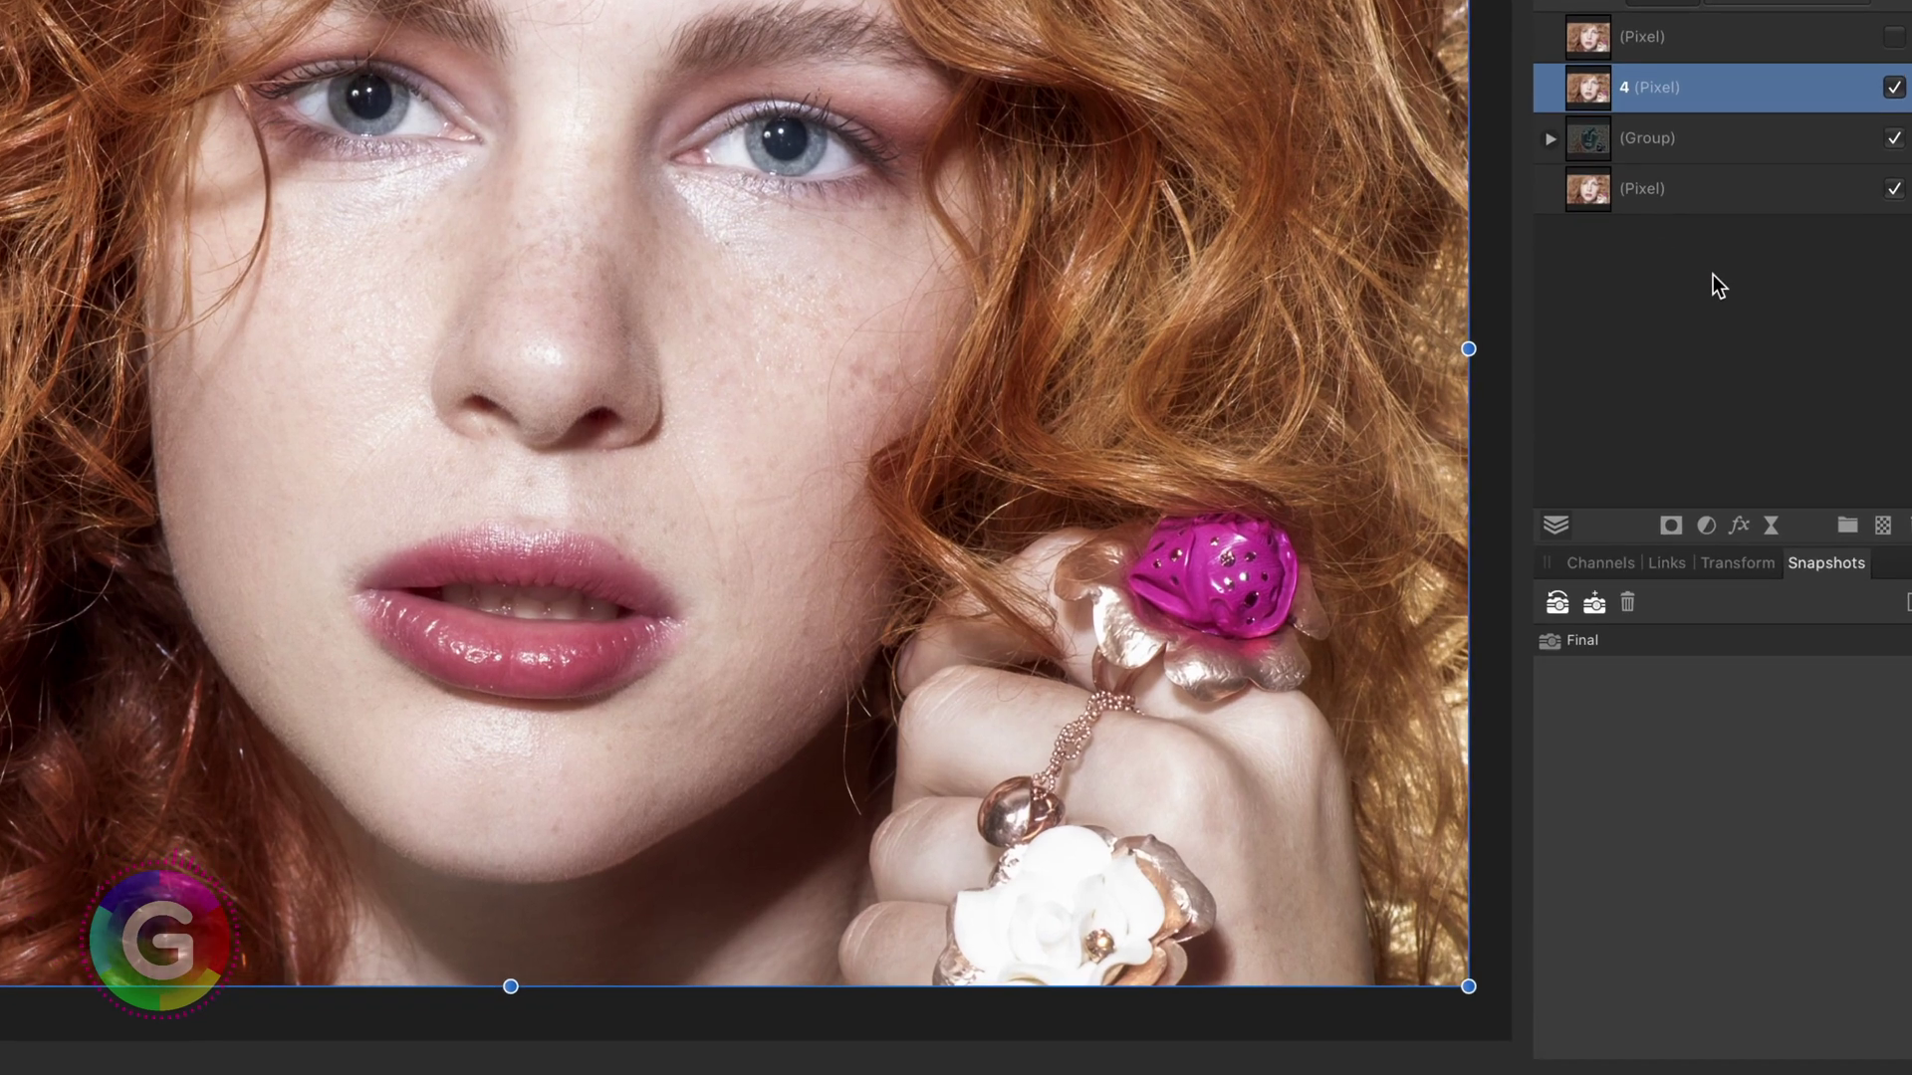
left_click(1705, 525)
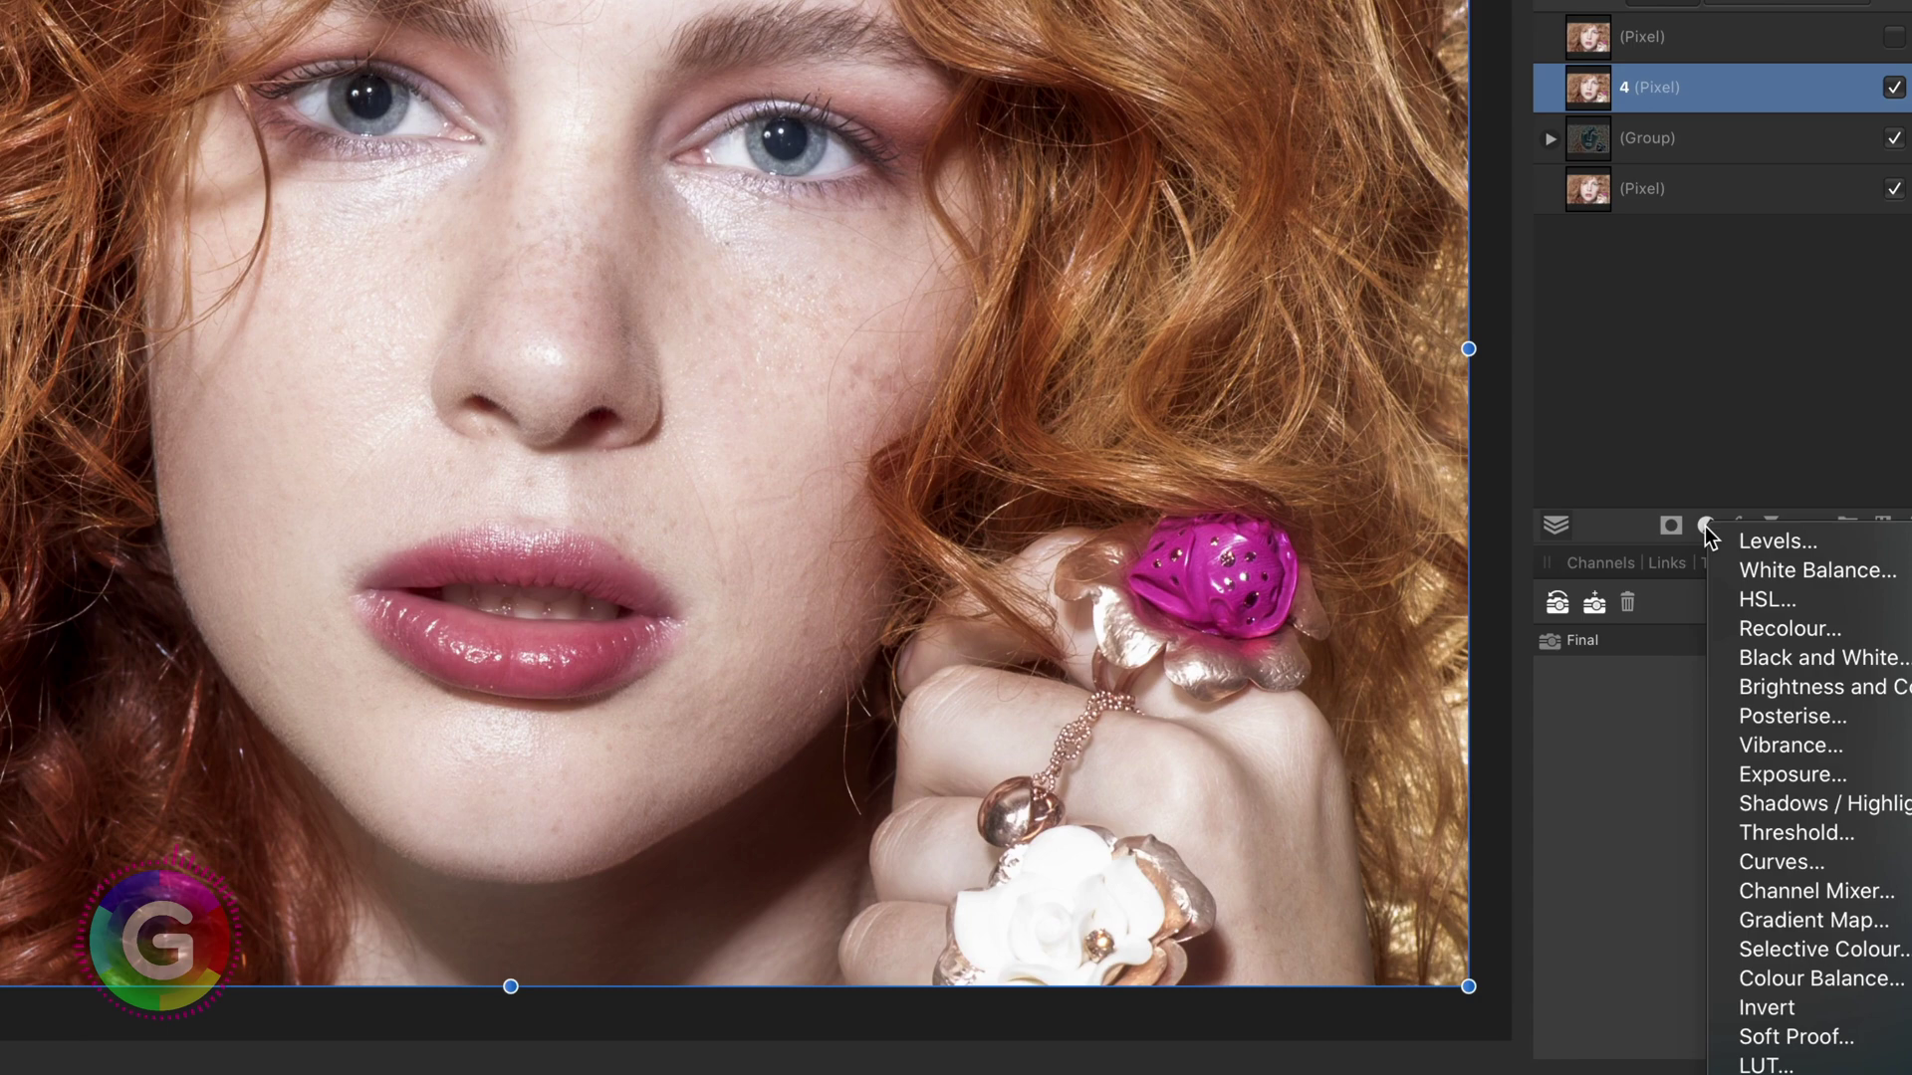
left_click(1789, 745)
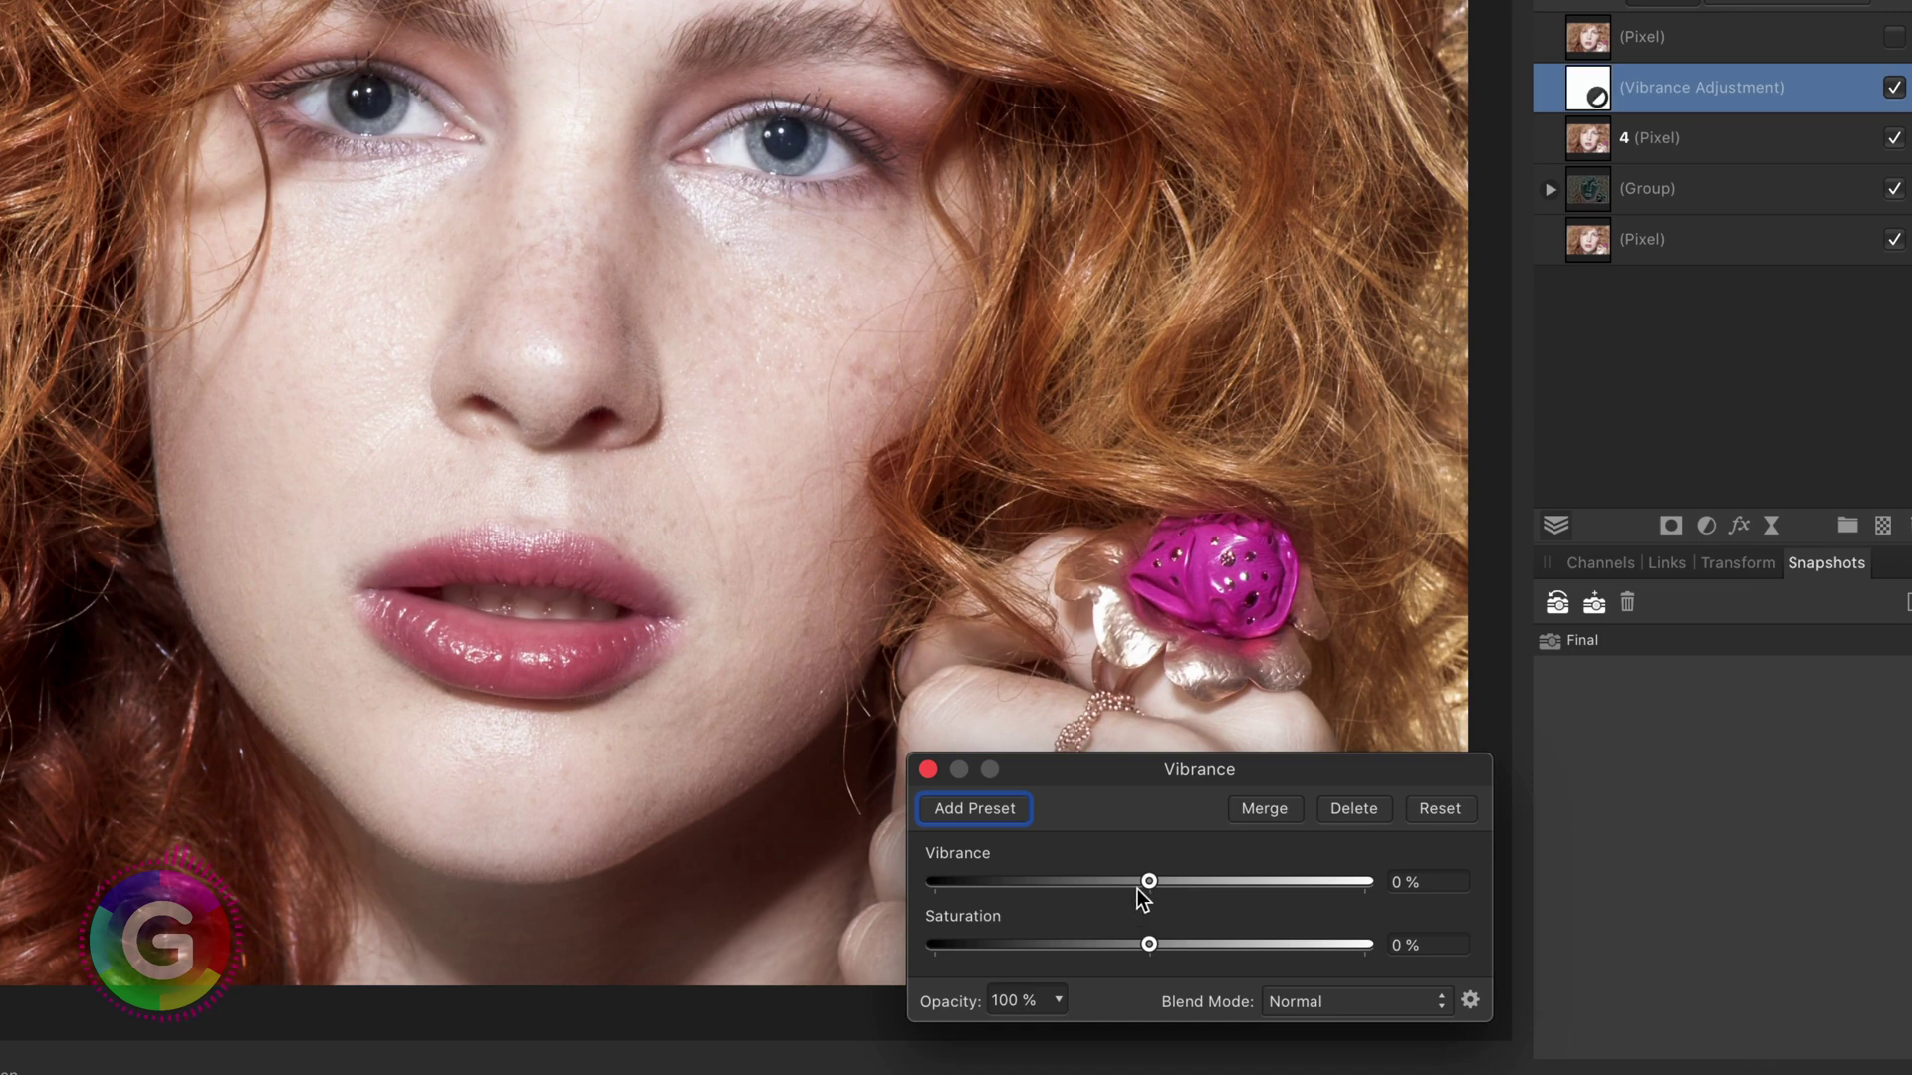
left_click_drag(1145, 886, 1199, 881)
left_click_drag(1147, 945, 1244, 943)
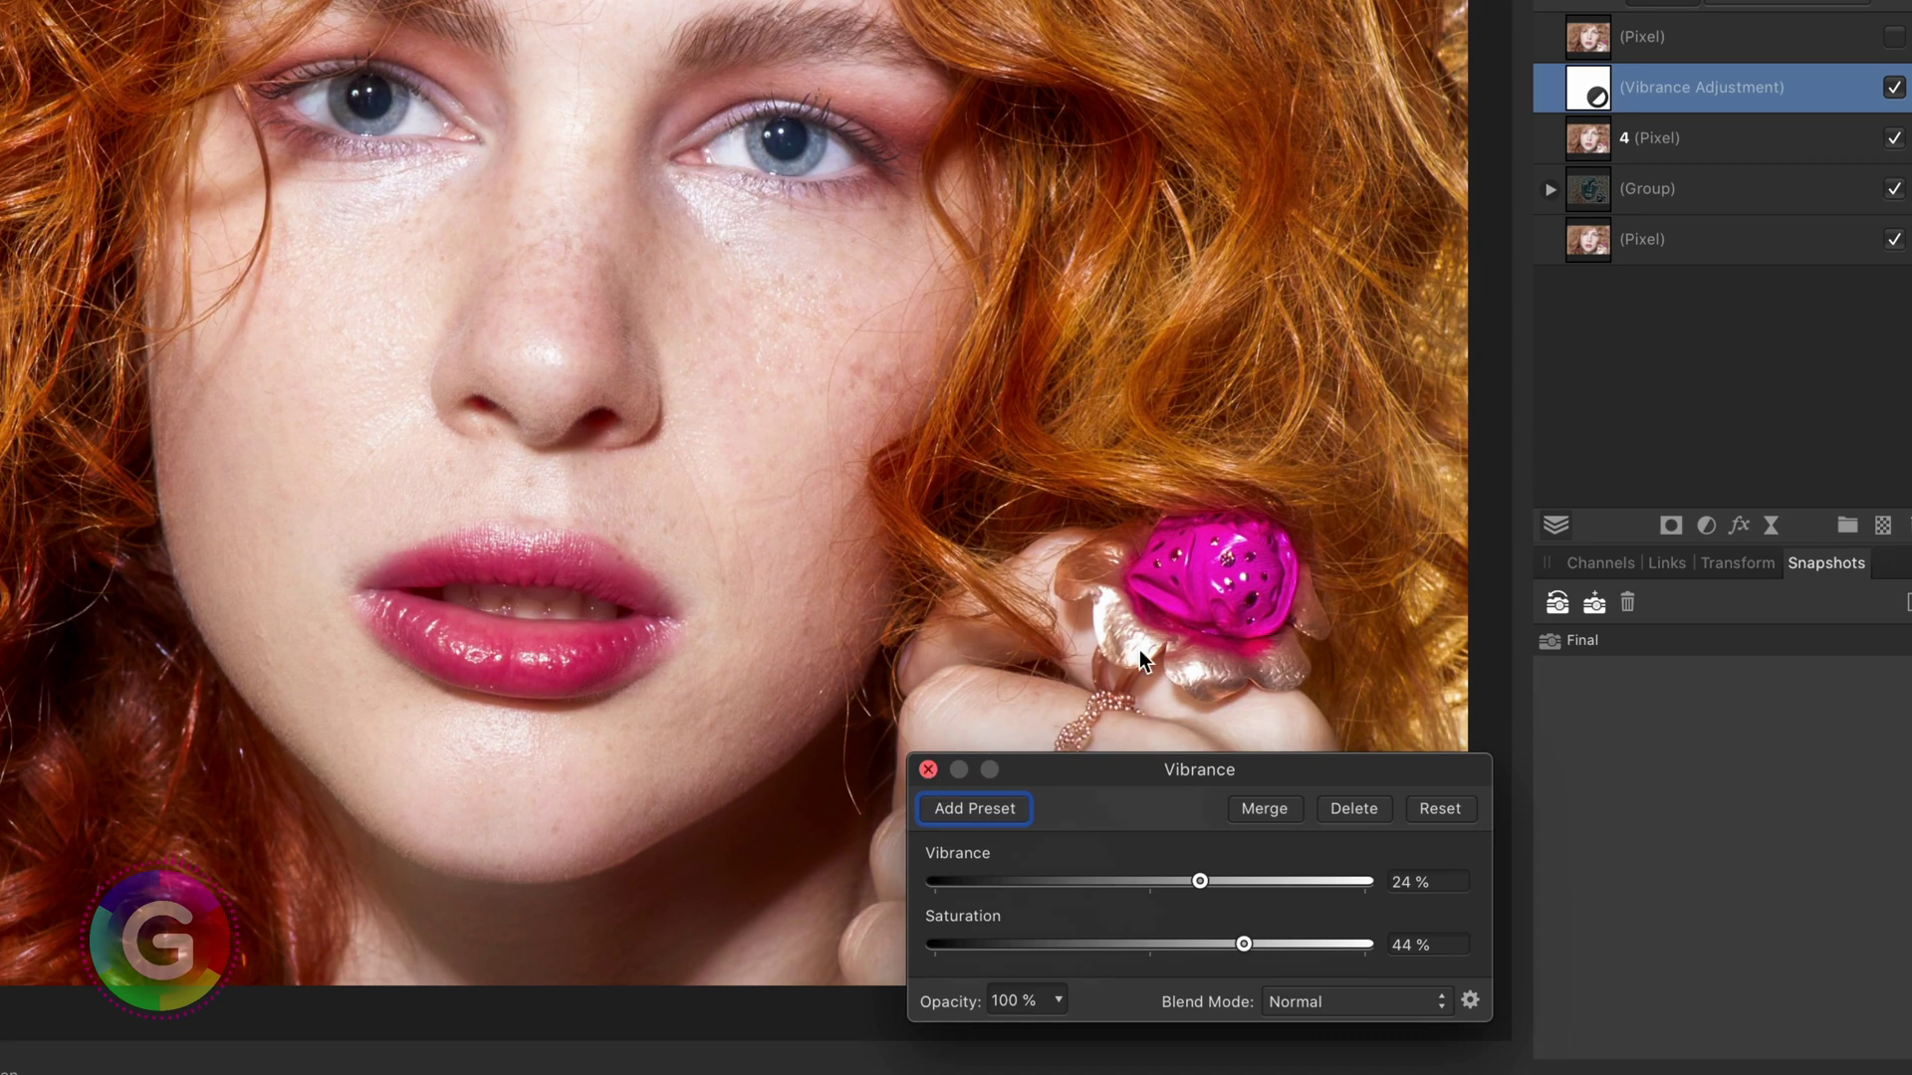
key("Return")
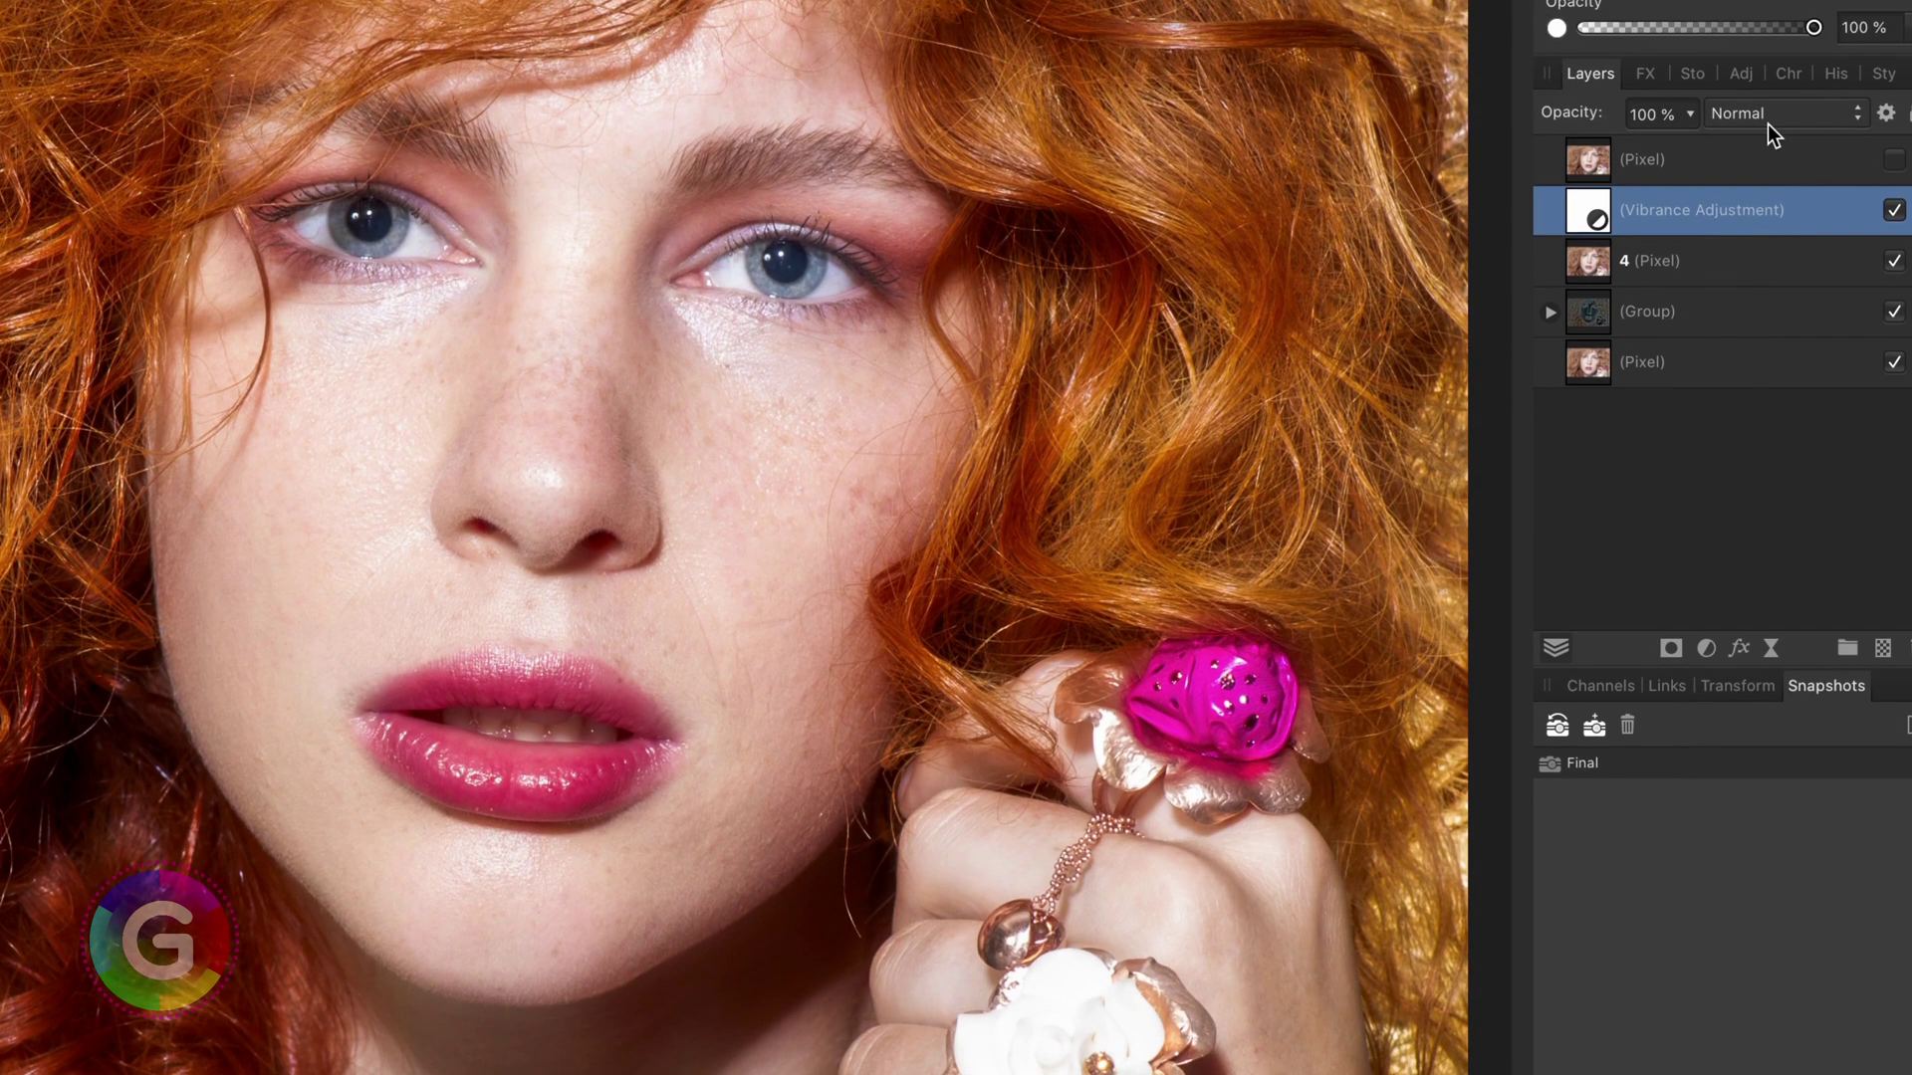
Blend the vibrance adjustment in Multiply at 42% opacity and compare it with the original.
left_click(1766, 114)
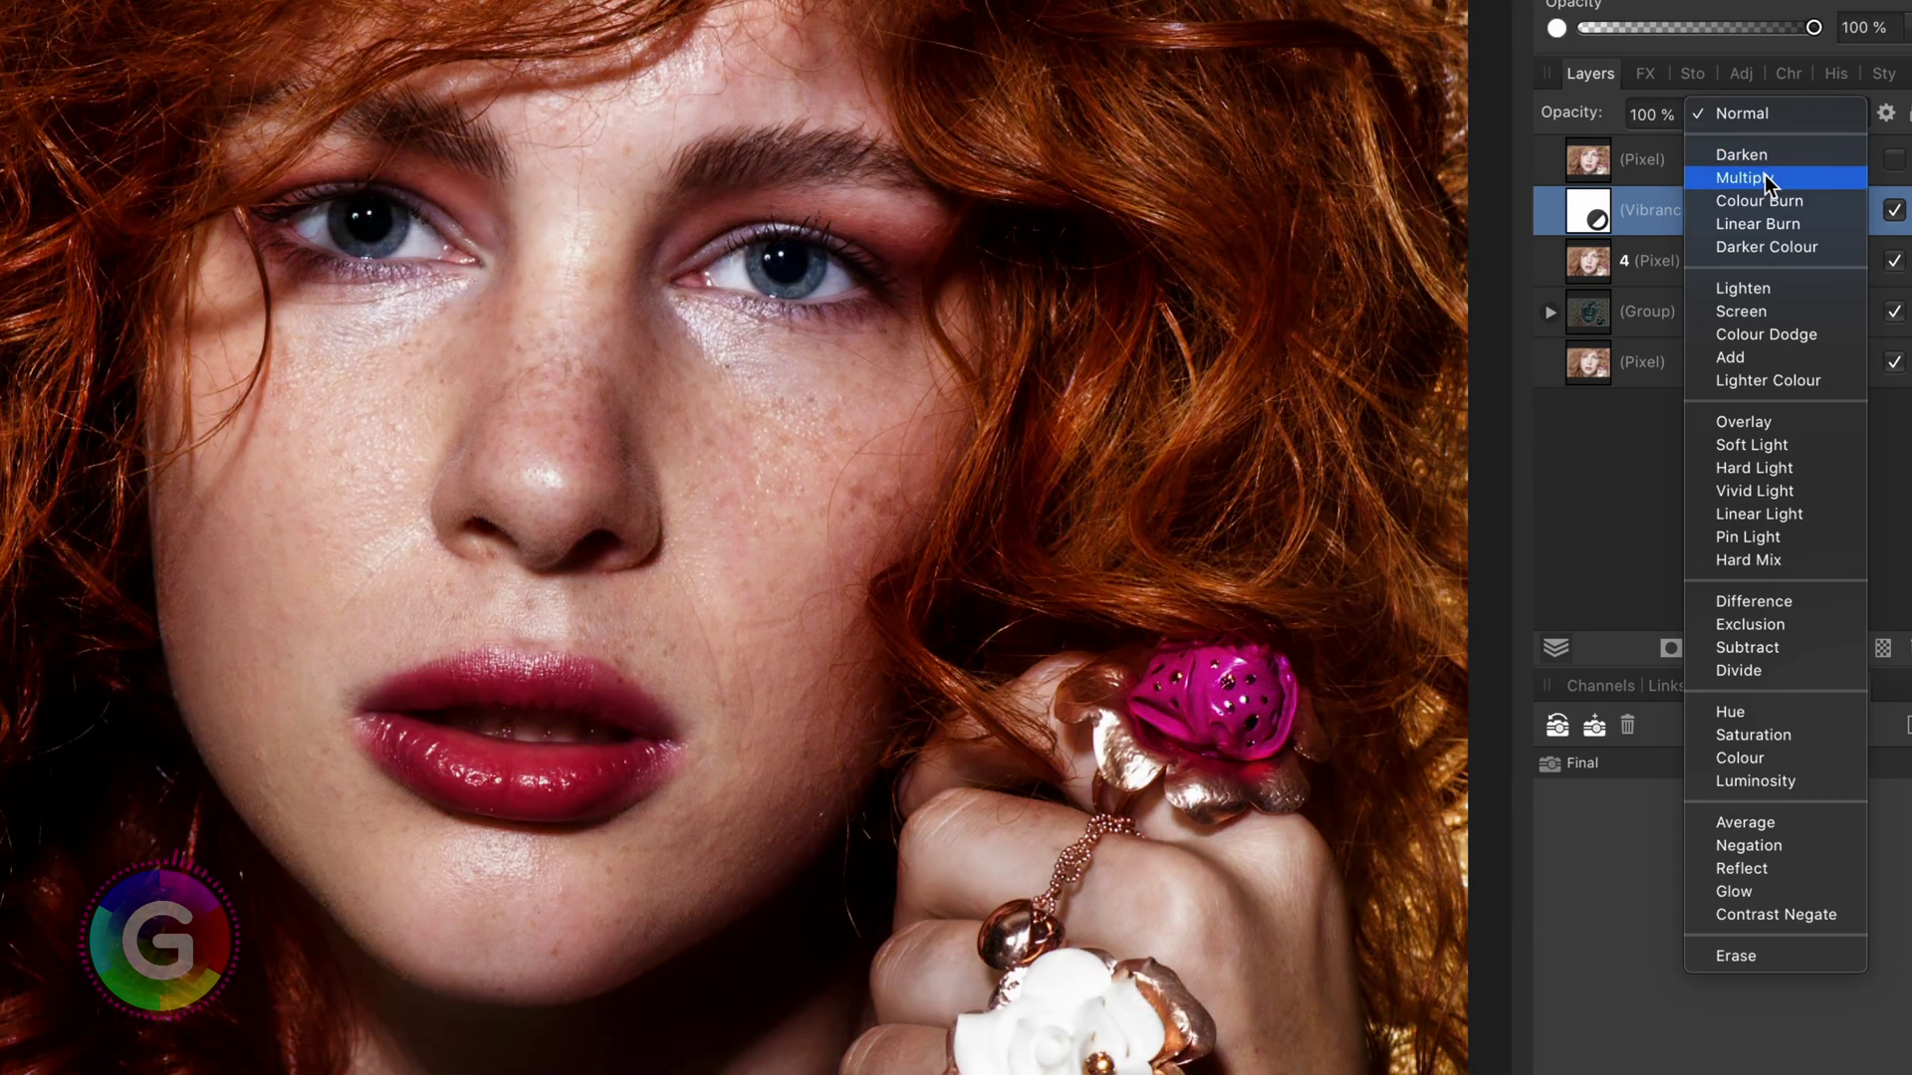
left_click(1764, 175)
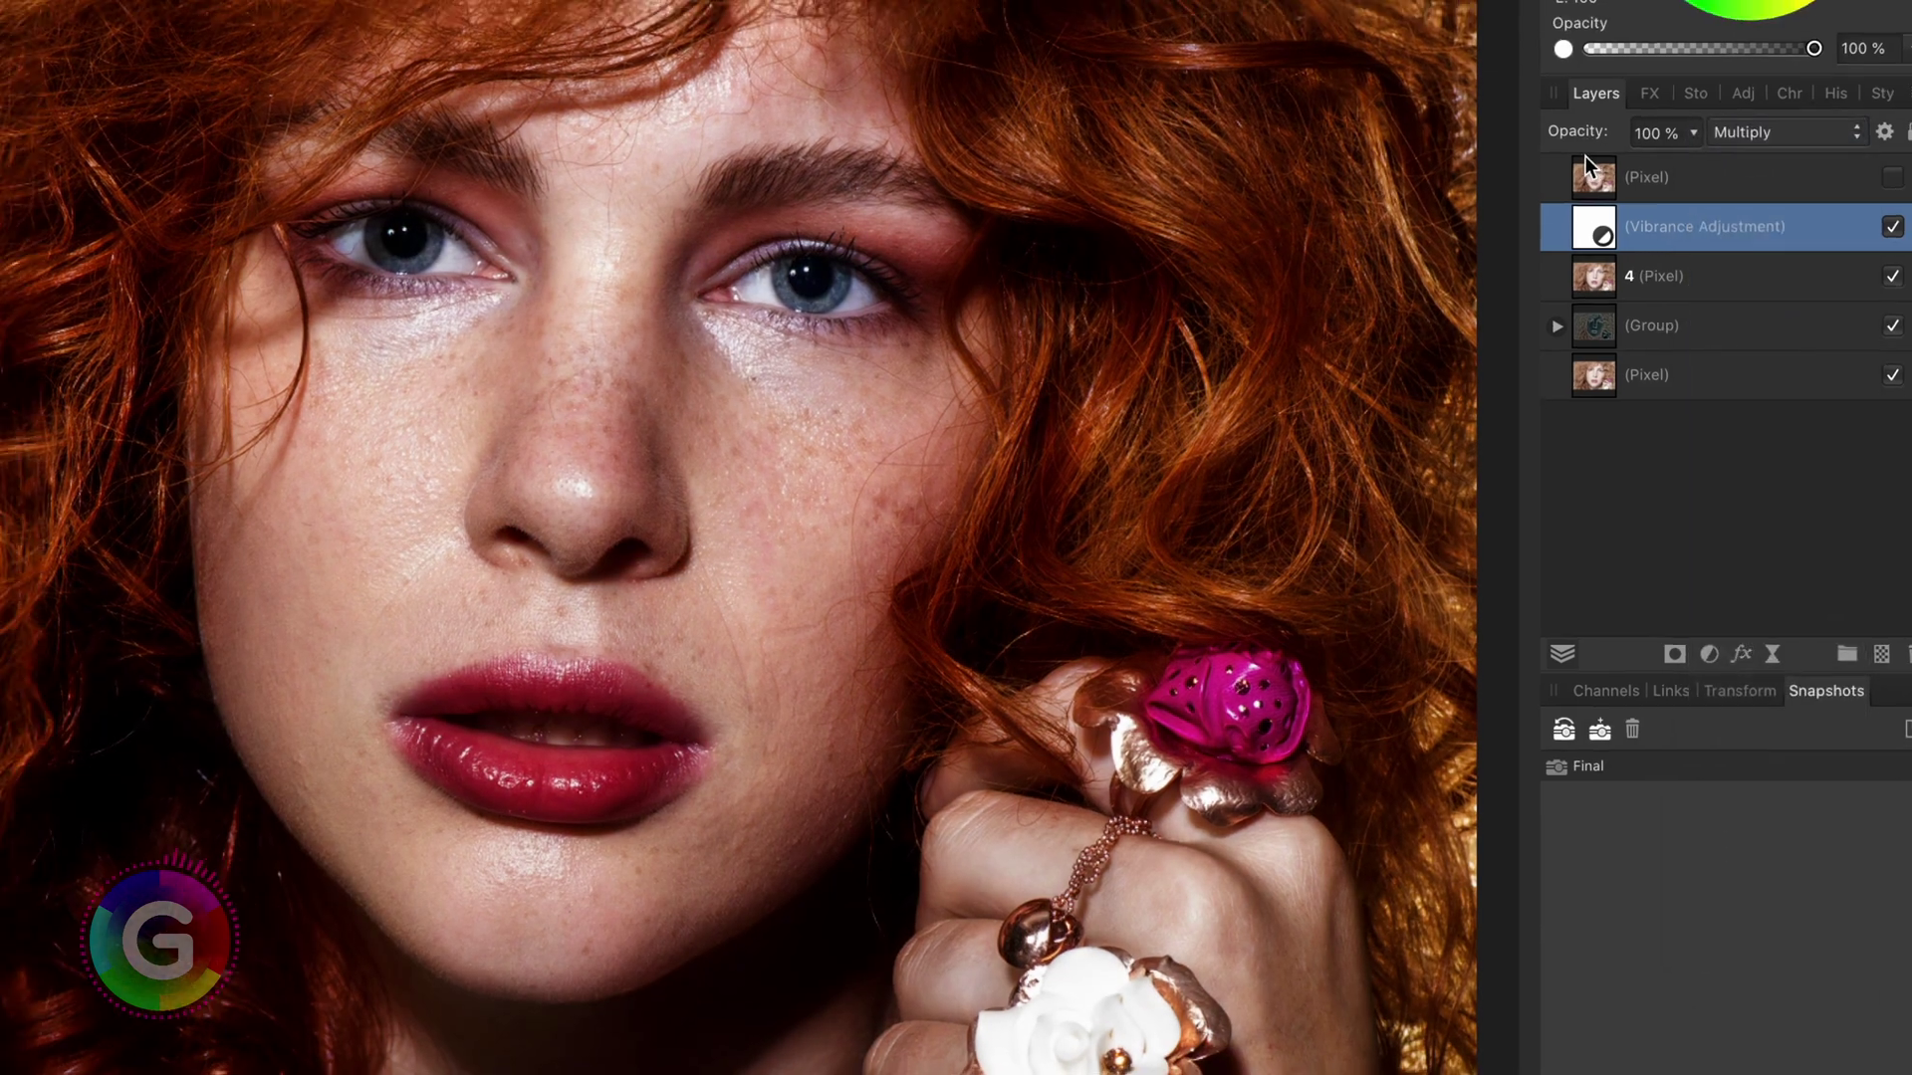
left_click_drag(1595, 260, 1533, 261)
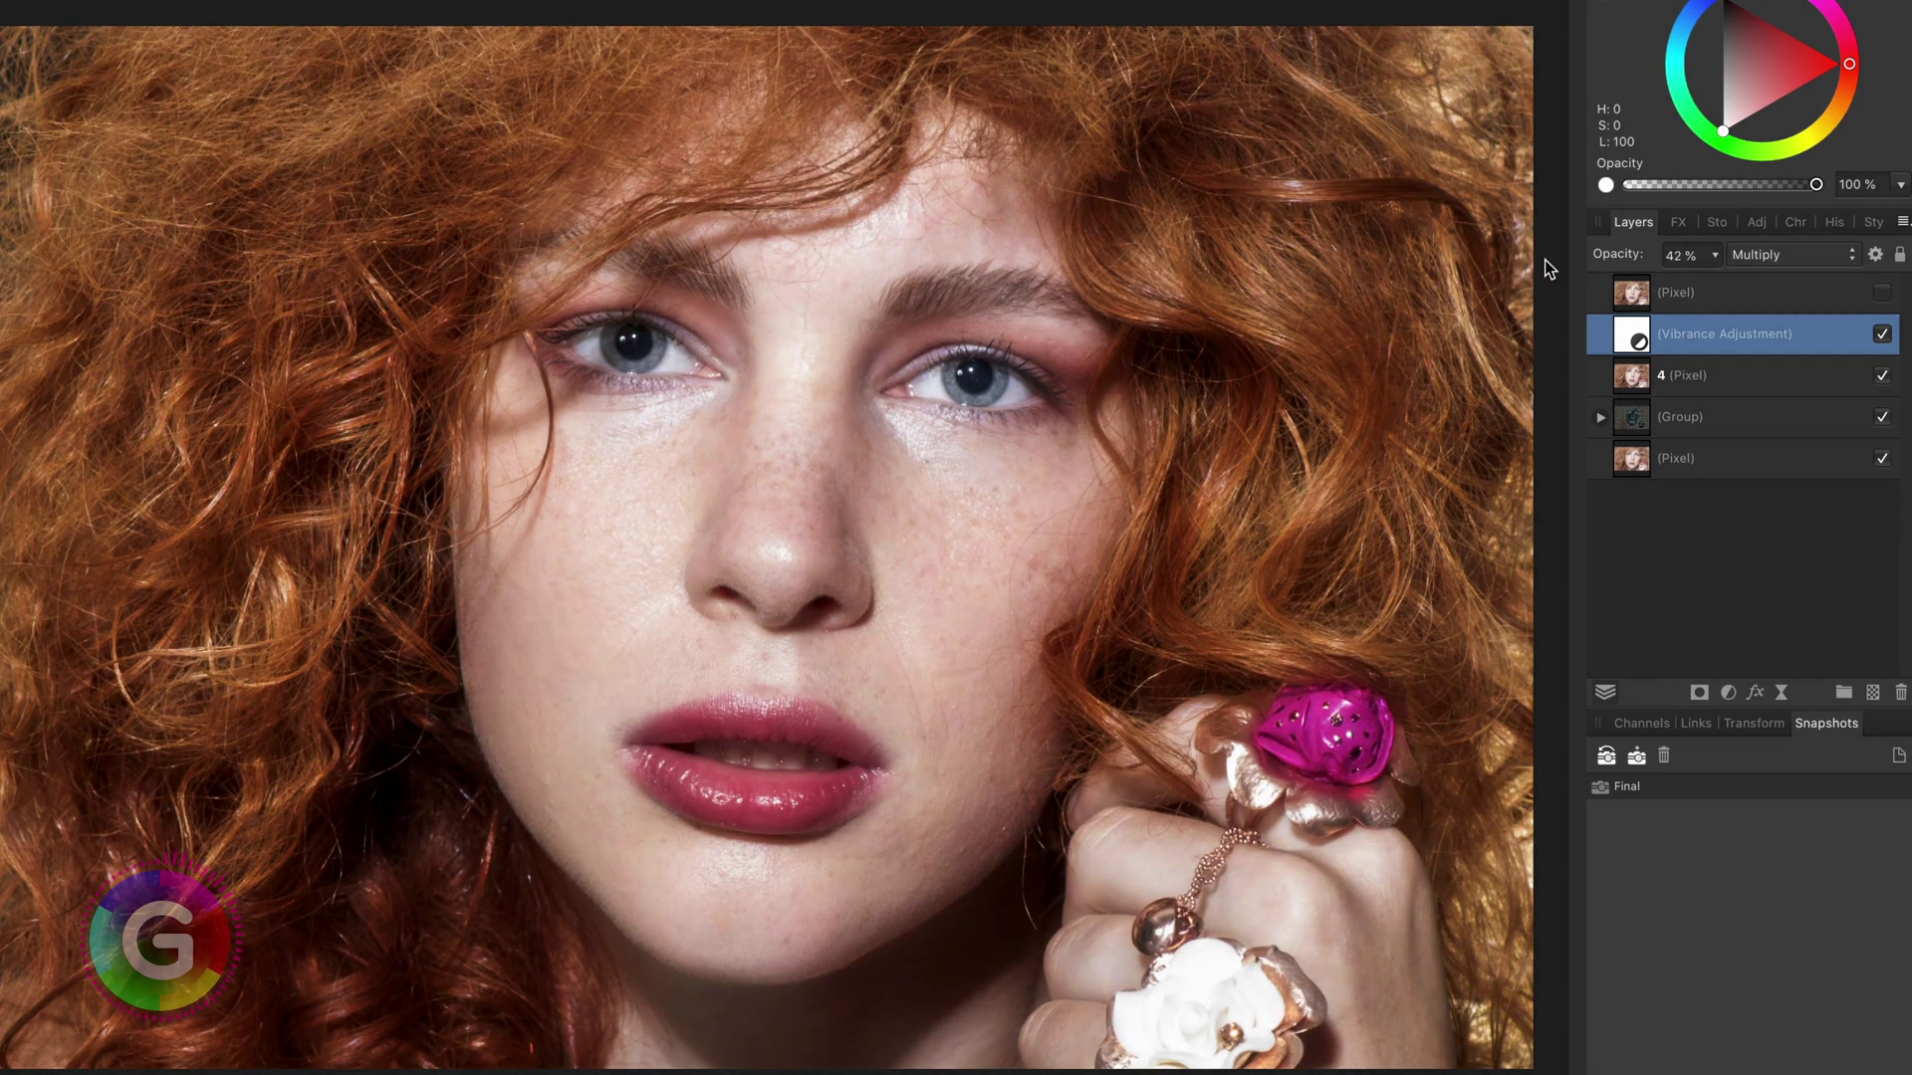
left_click(1733, 567)
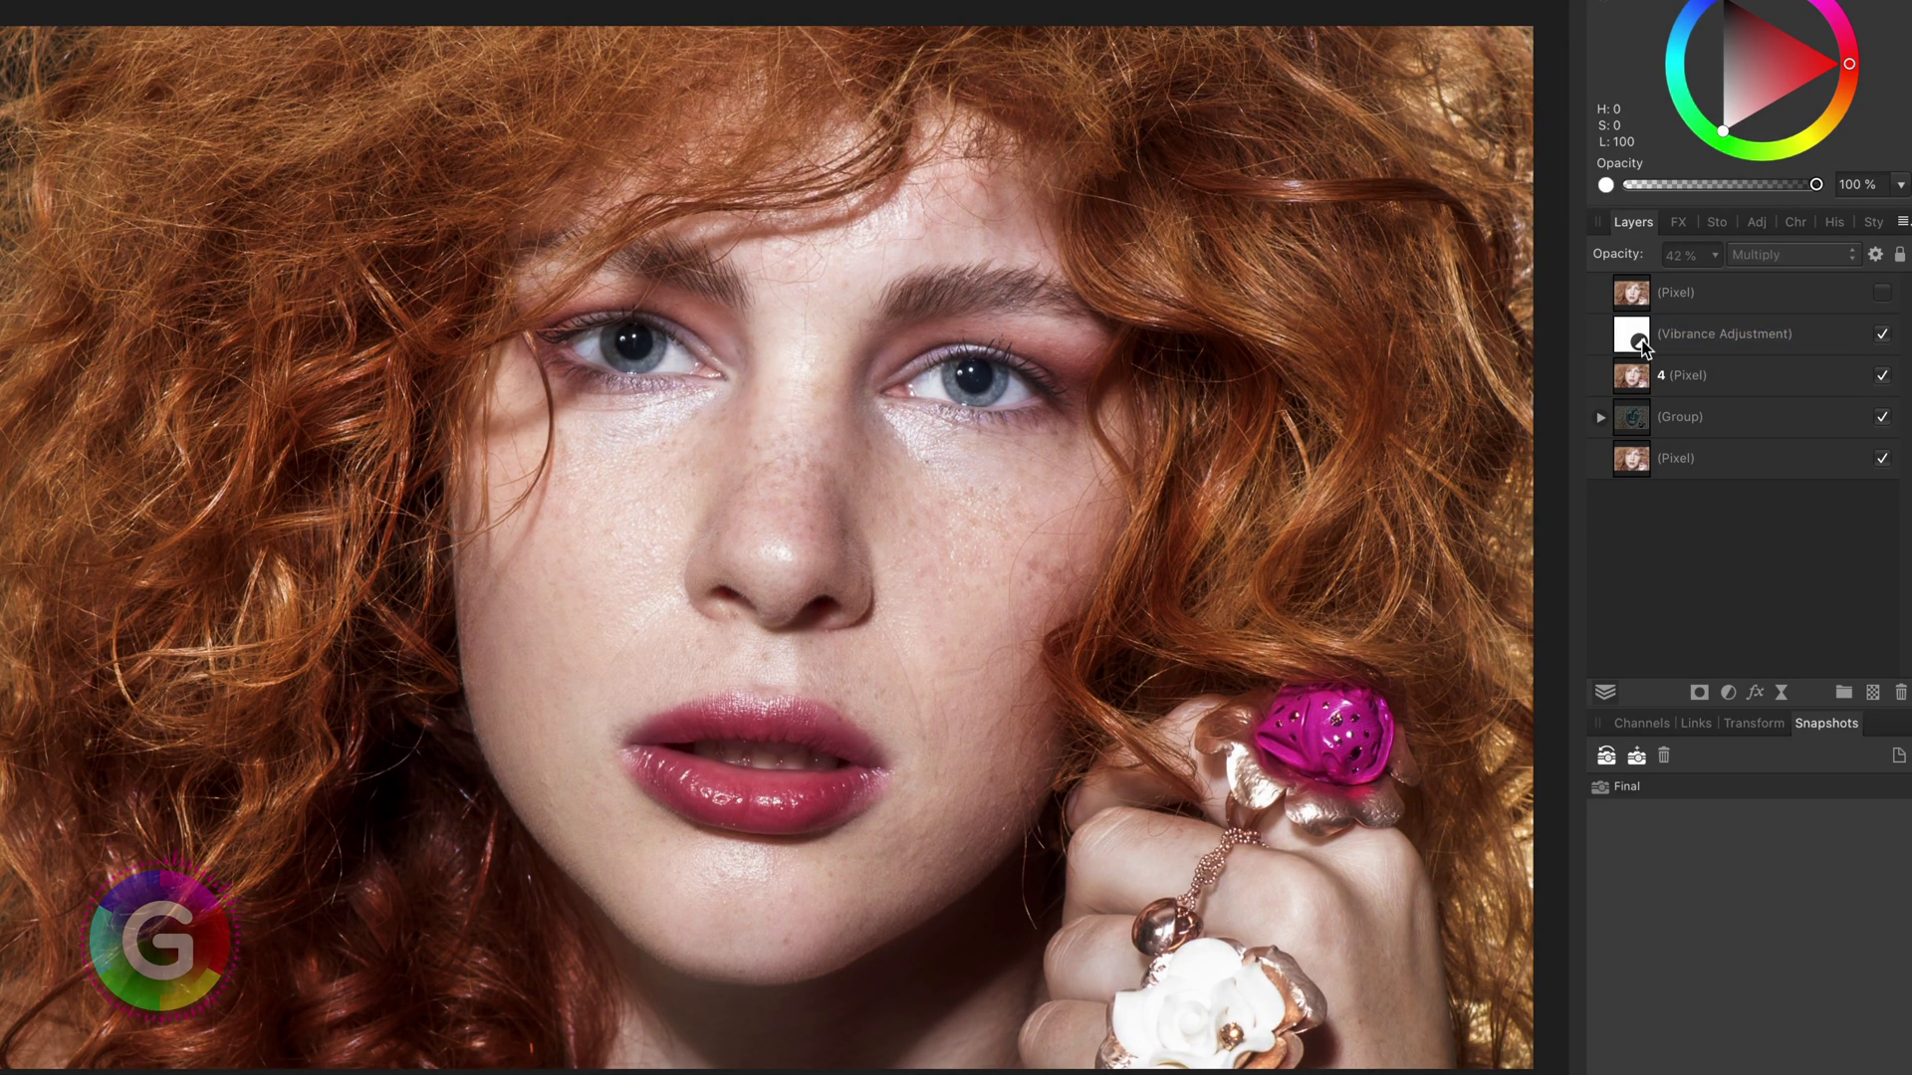
left_click(1881, 293)
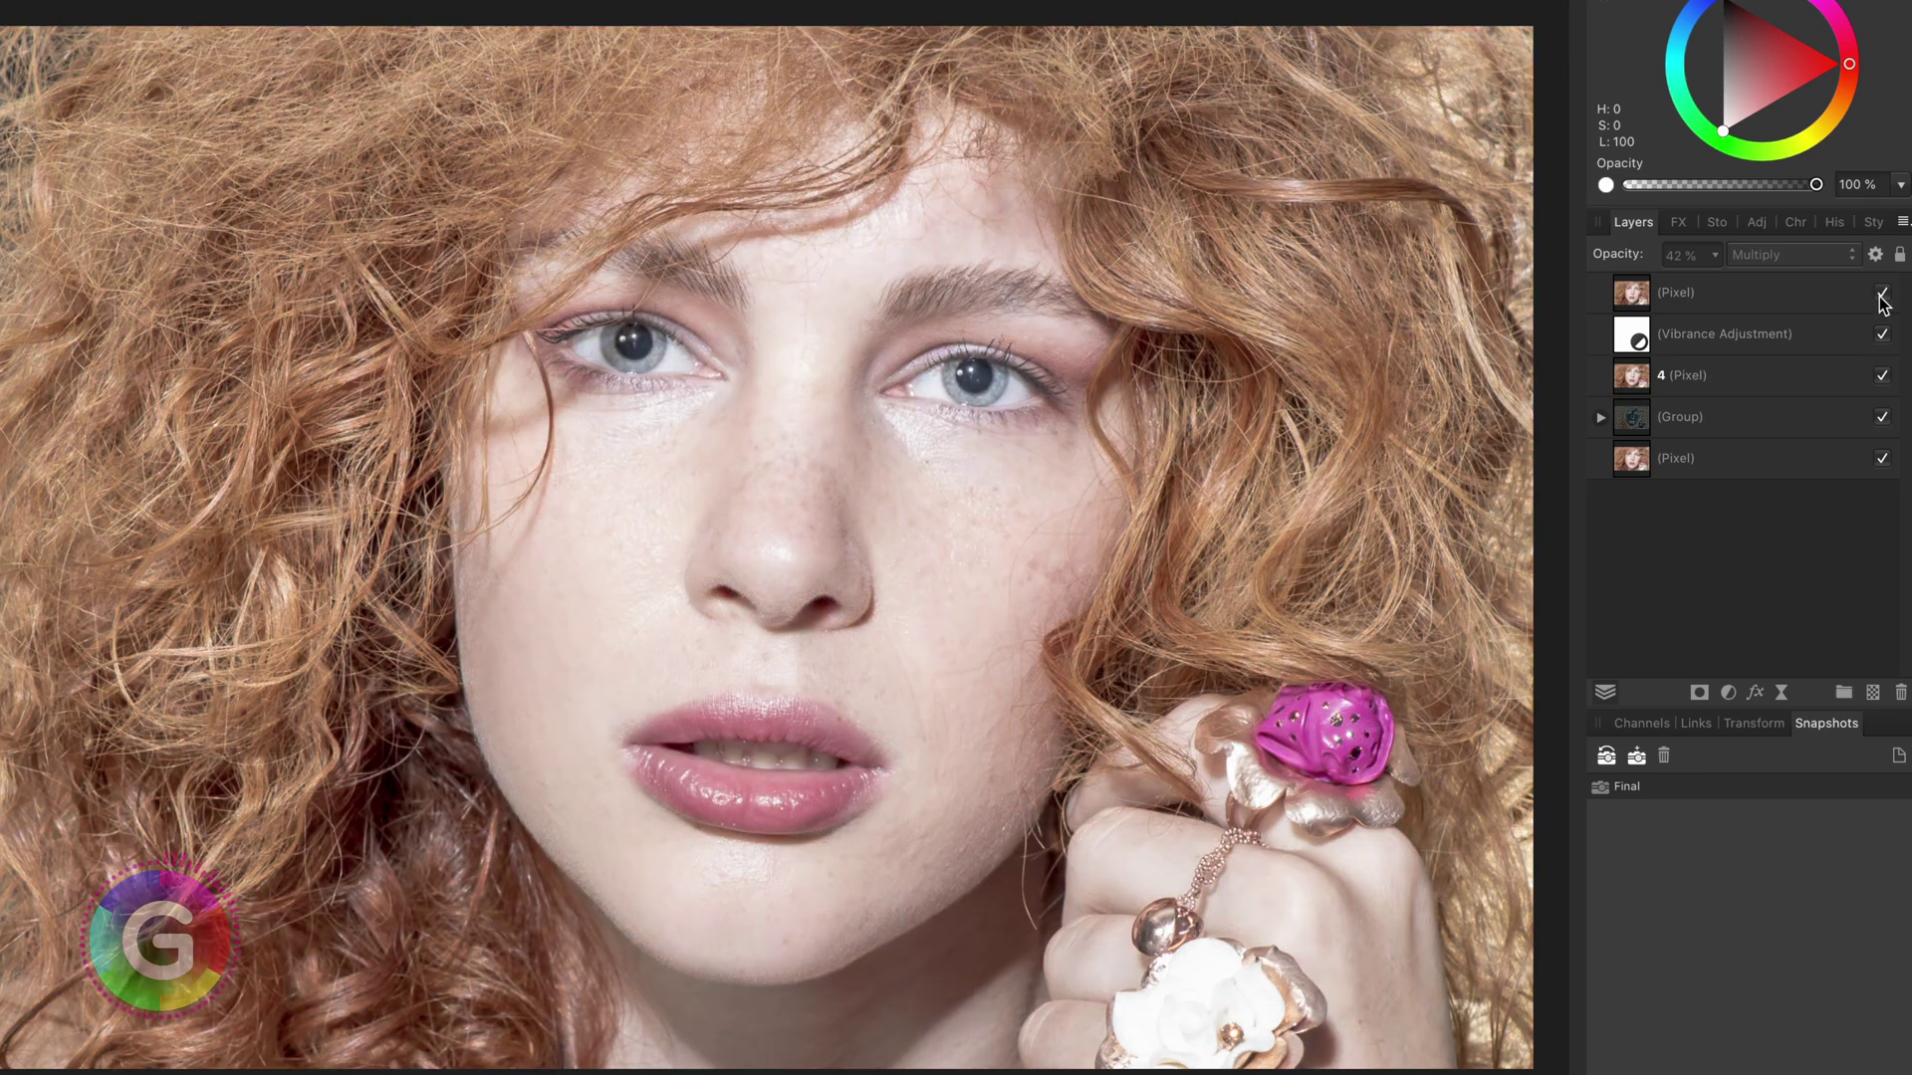
left_click(1881, 293)
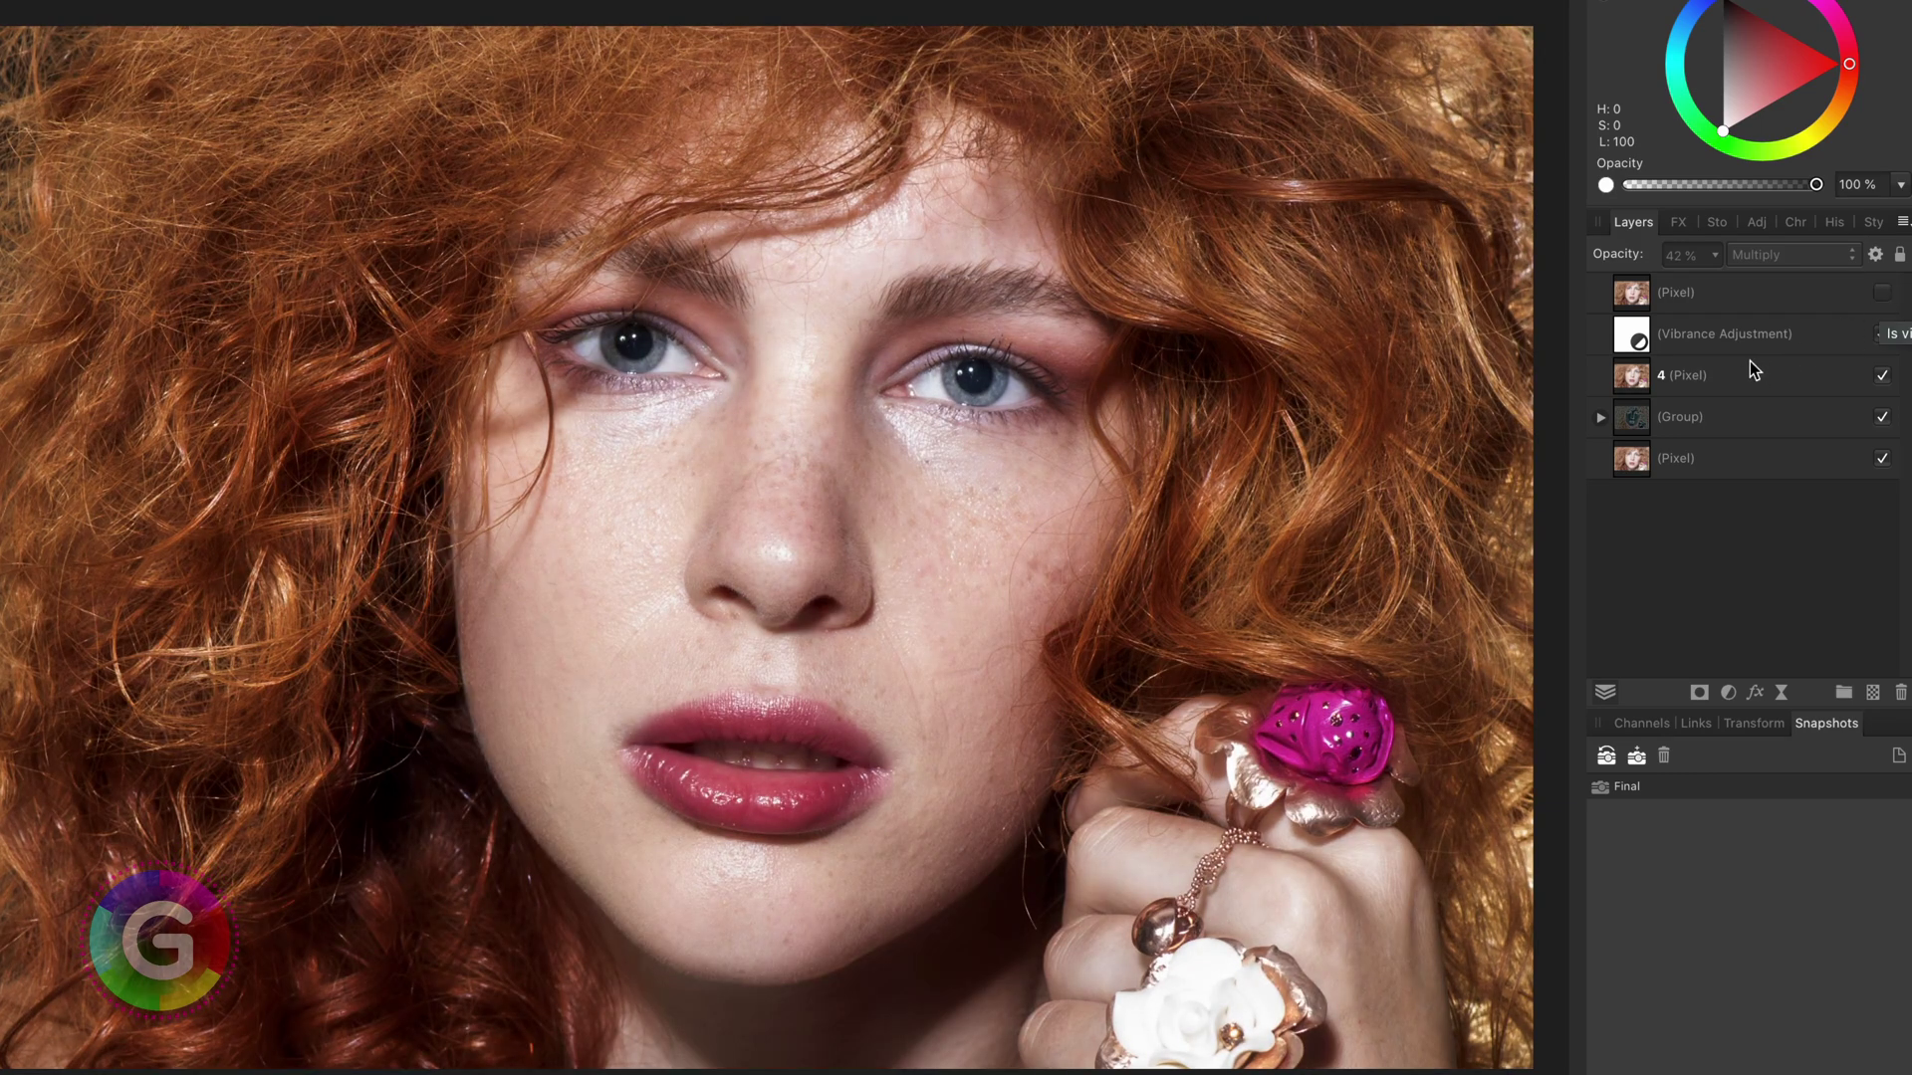
left_click(1647, 342)
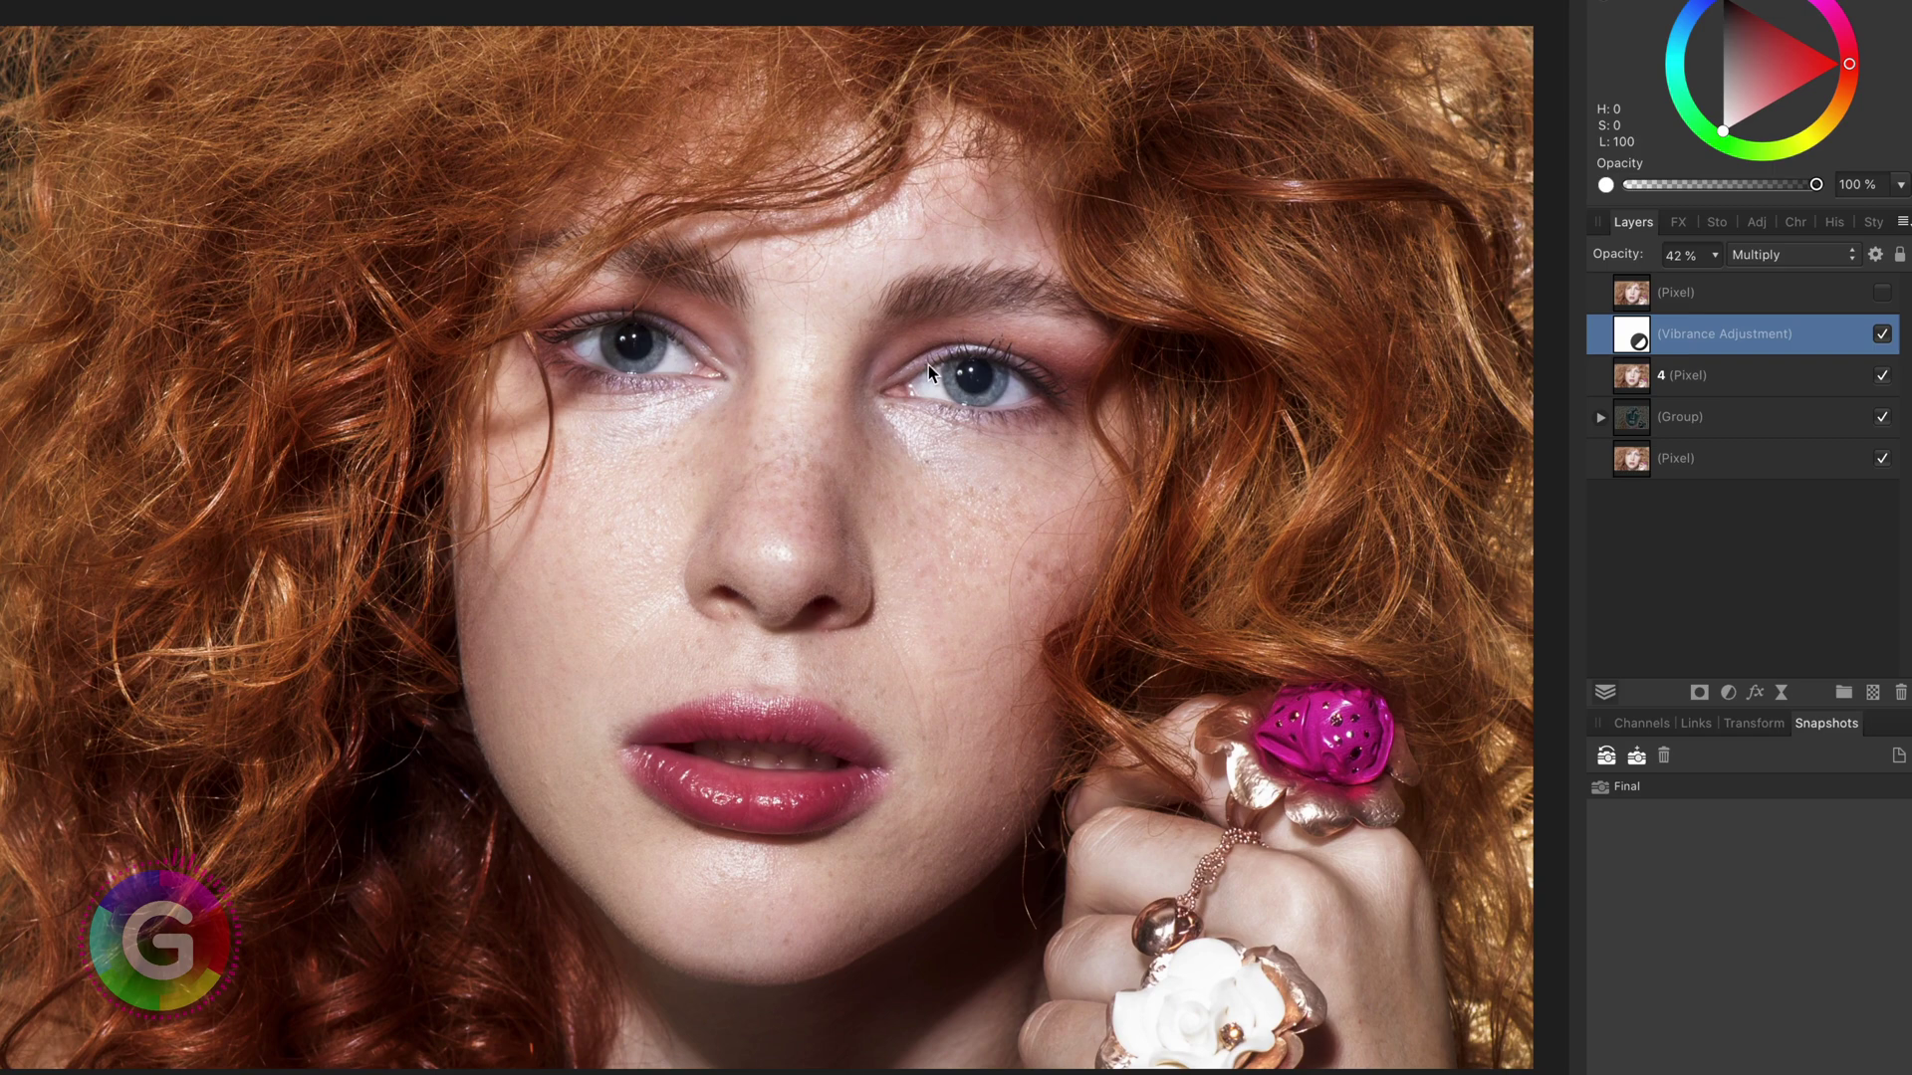
Add a Curves adjustment, lowering the Red curve's highlights and reshaping the Green curve.
left_click(1725, 693)
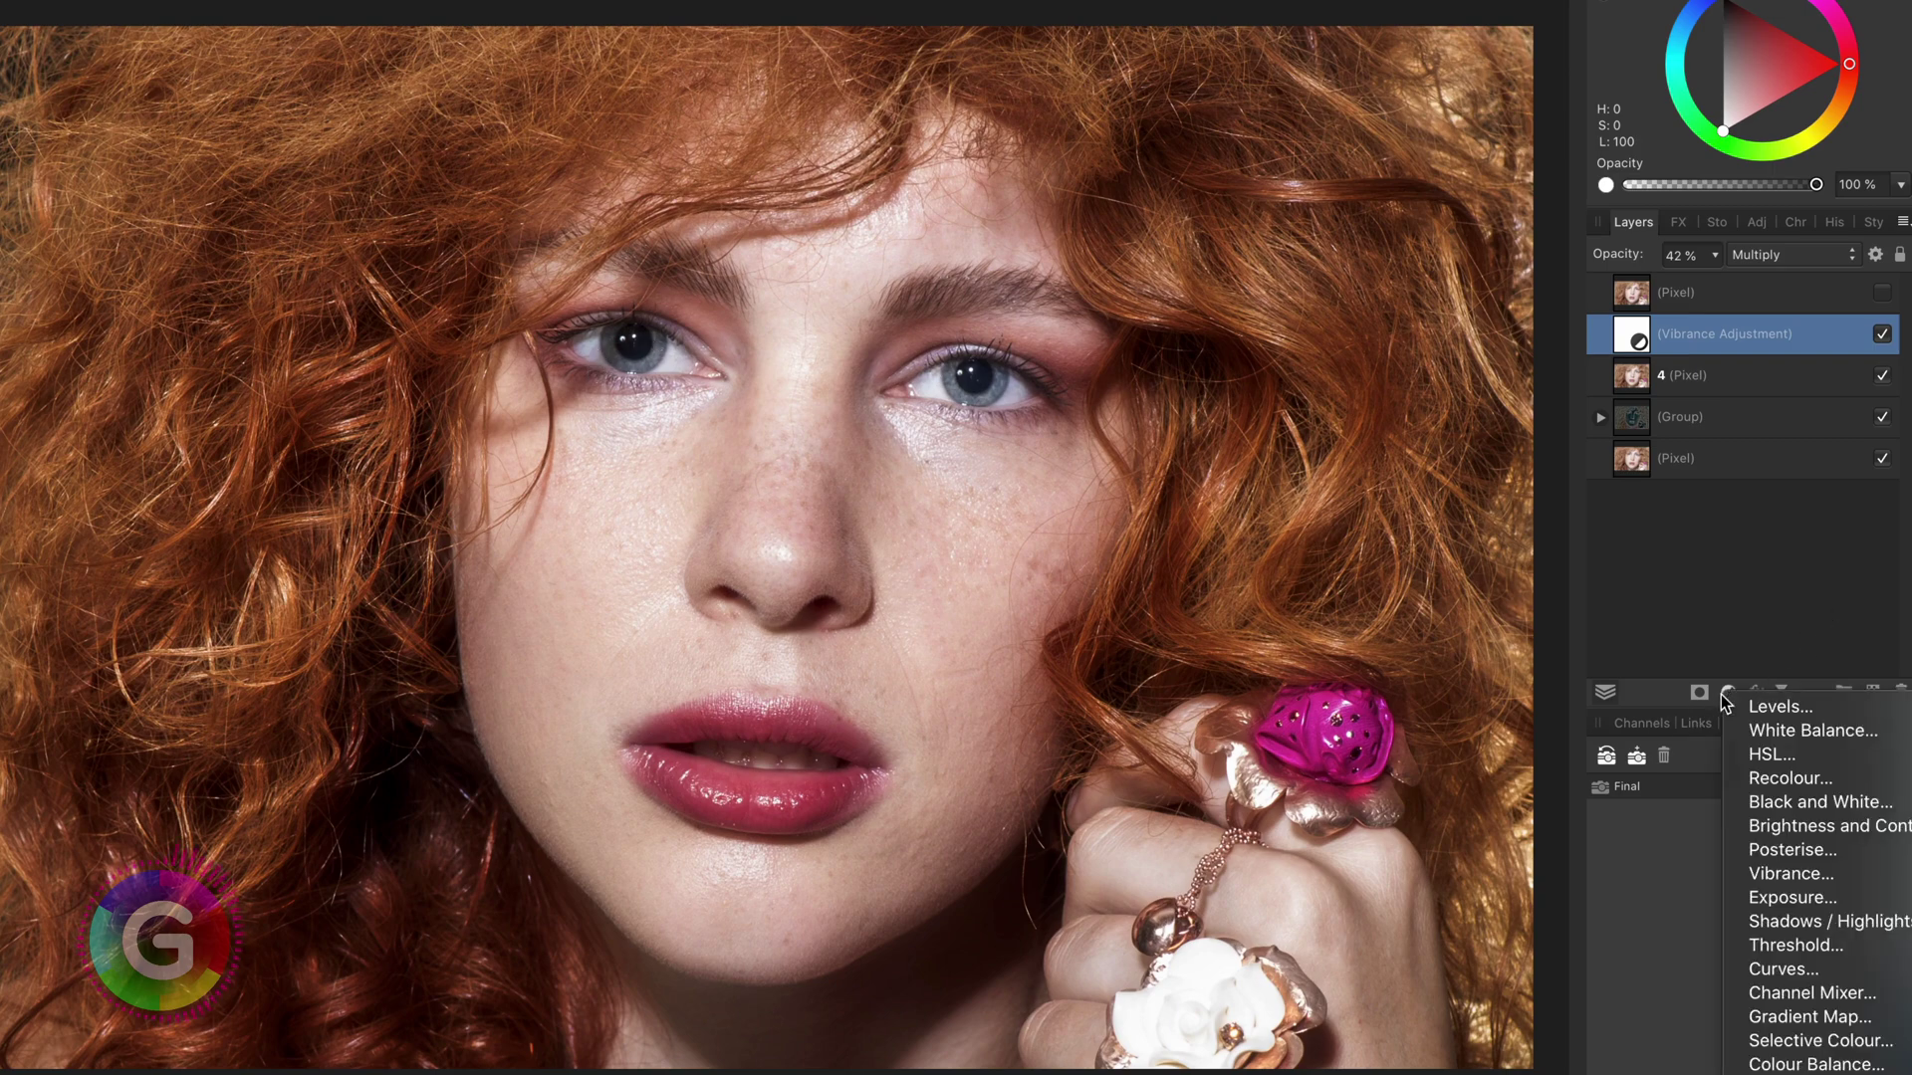
left_click(1782, 969)
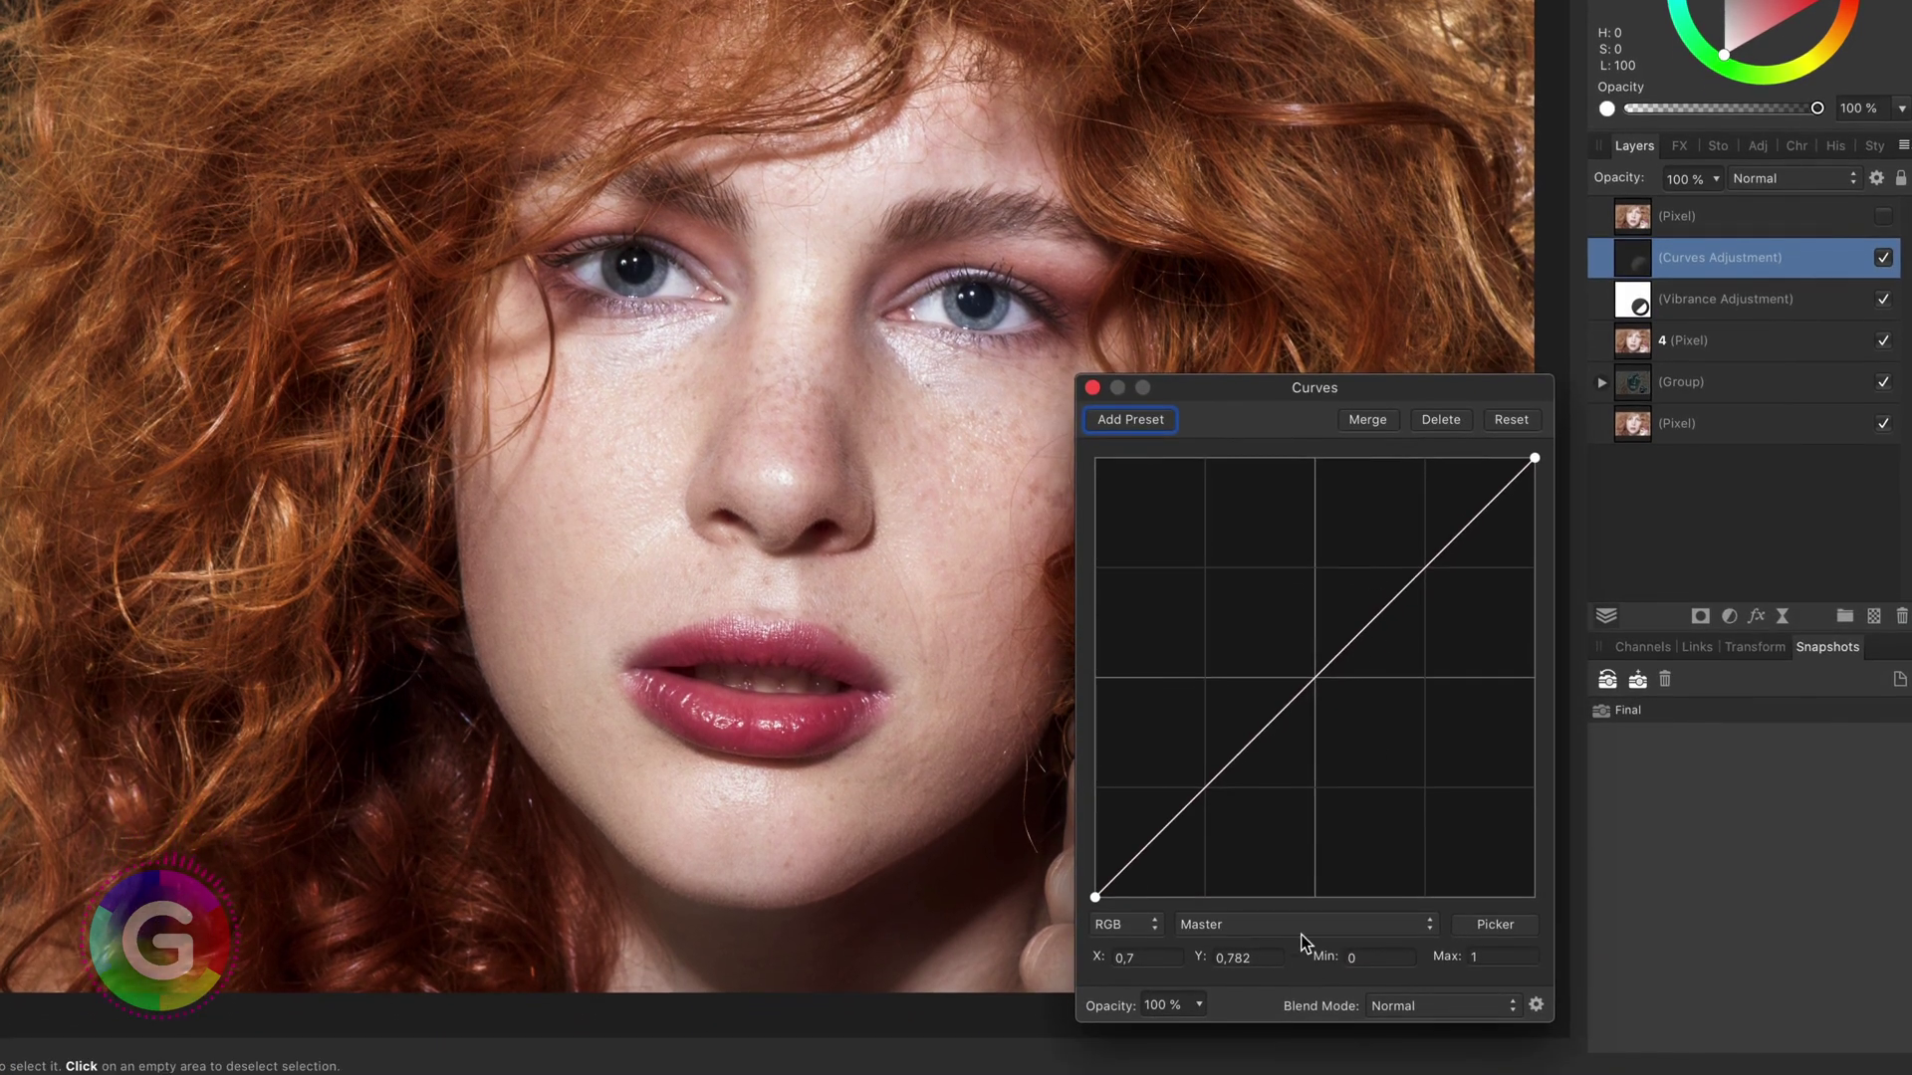
left_click(1228, 924)
left_click(1228, 944)
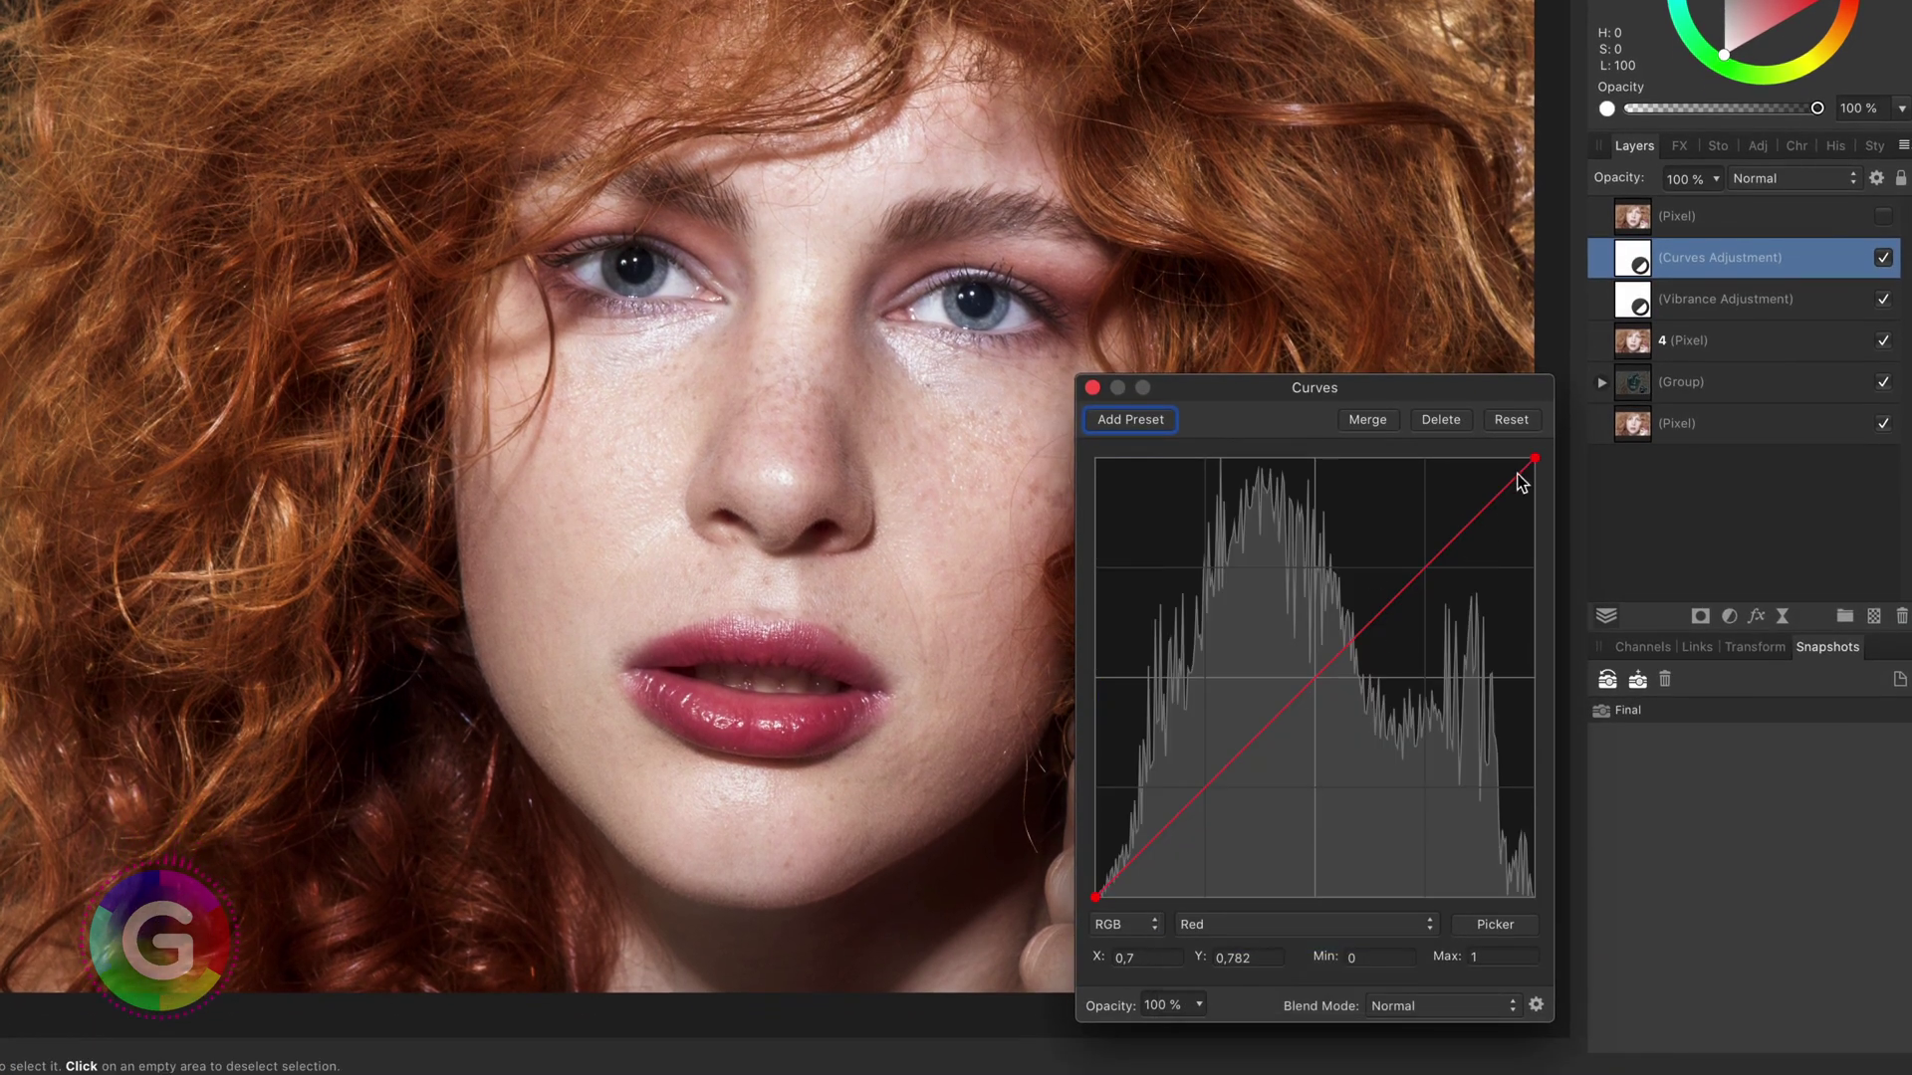
left_click_drag(1534, 459, 1556, 765)
left_click(1394, 924)
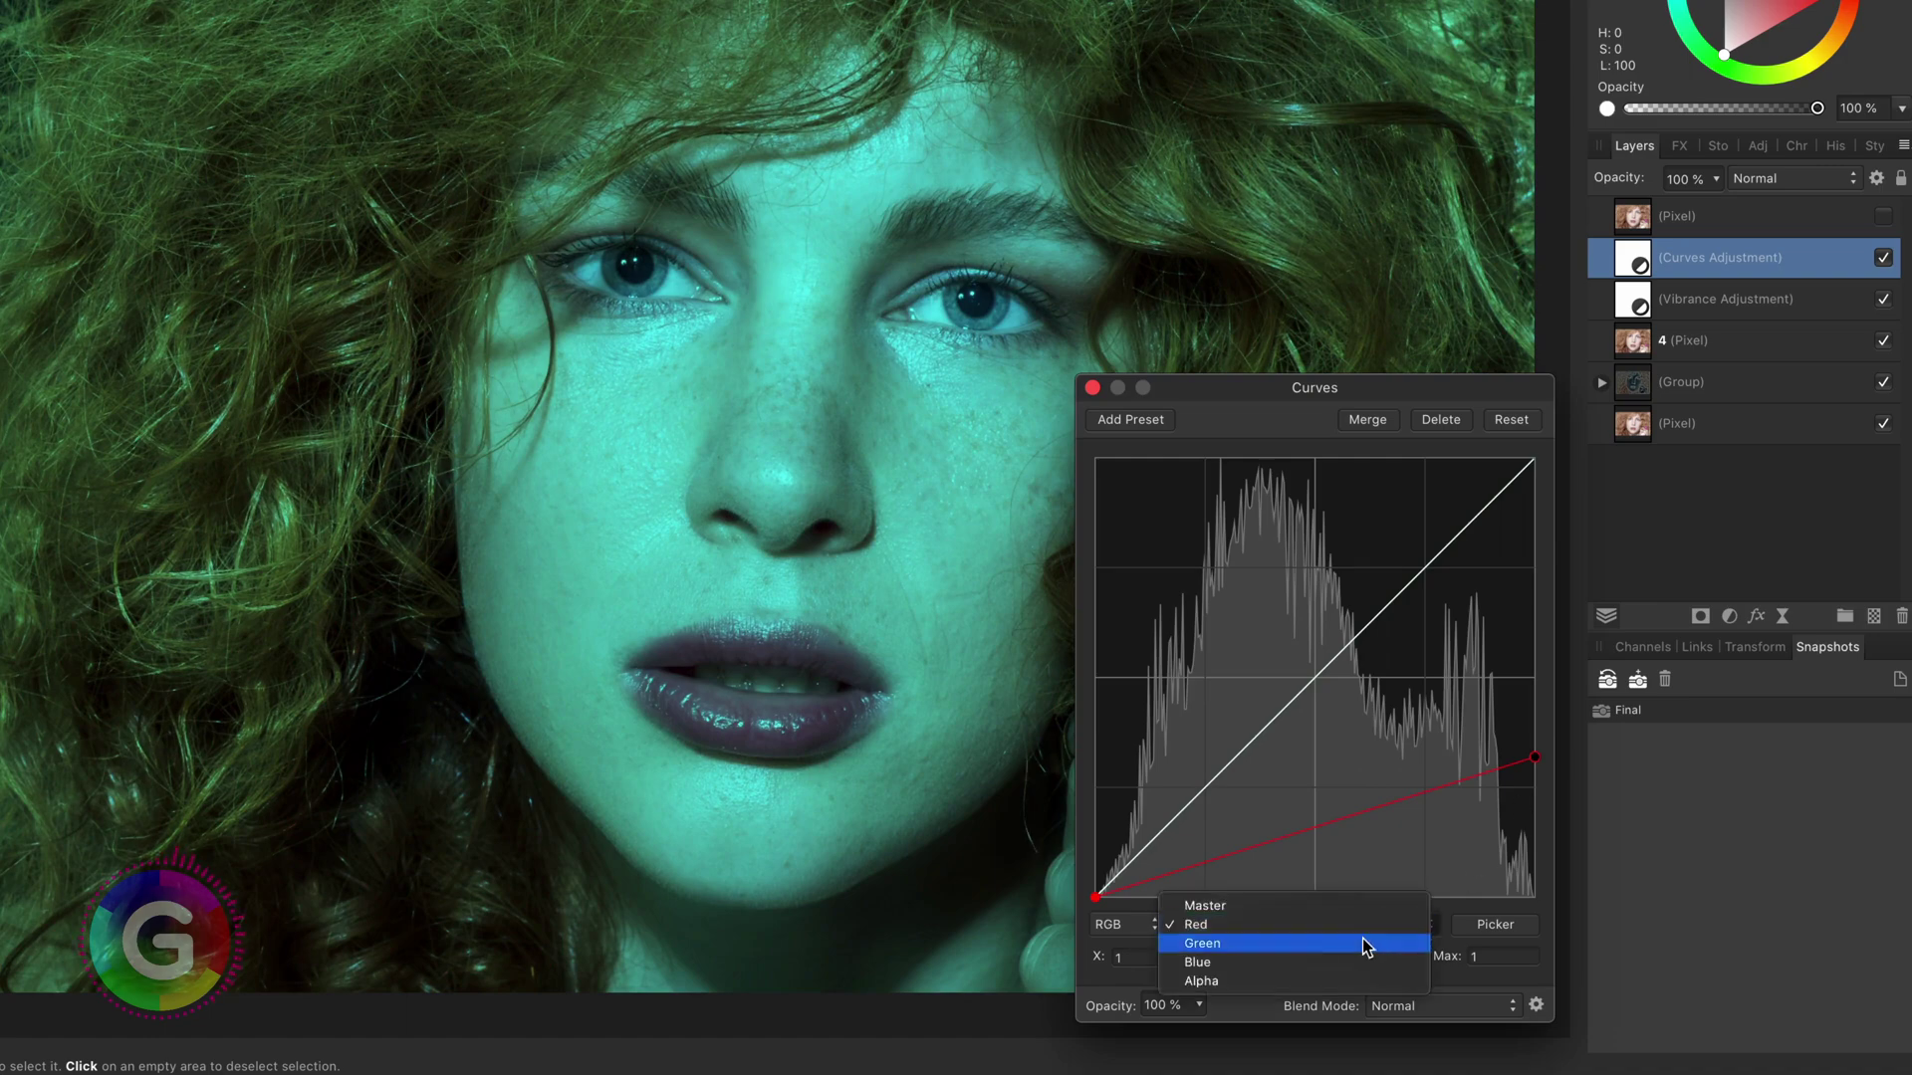
left_click(1362, 943)
left_click_drag(1535, 459, 1414, 681)
left_click_drag(1387, 753, 1303, 732)
Lower the Blue curve's top end and brighten the image with the Master curve.
left_click(1356, 931)
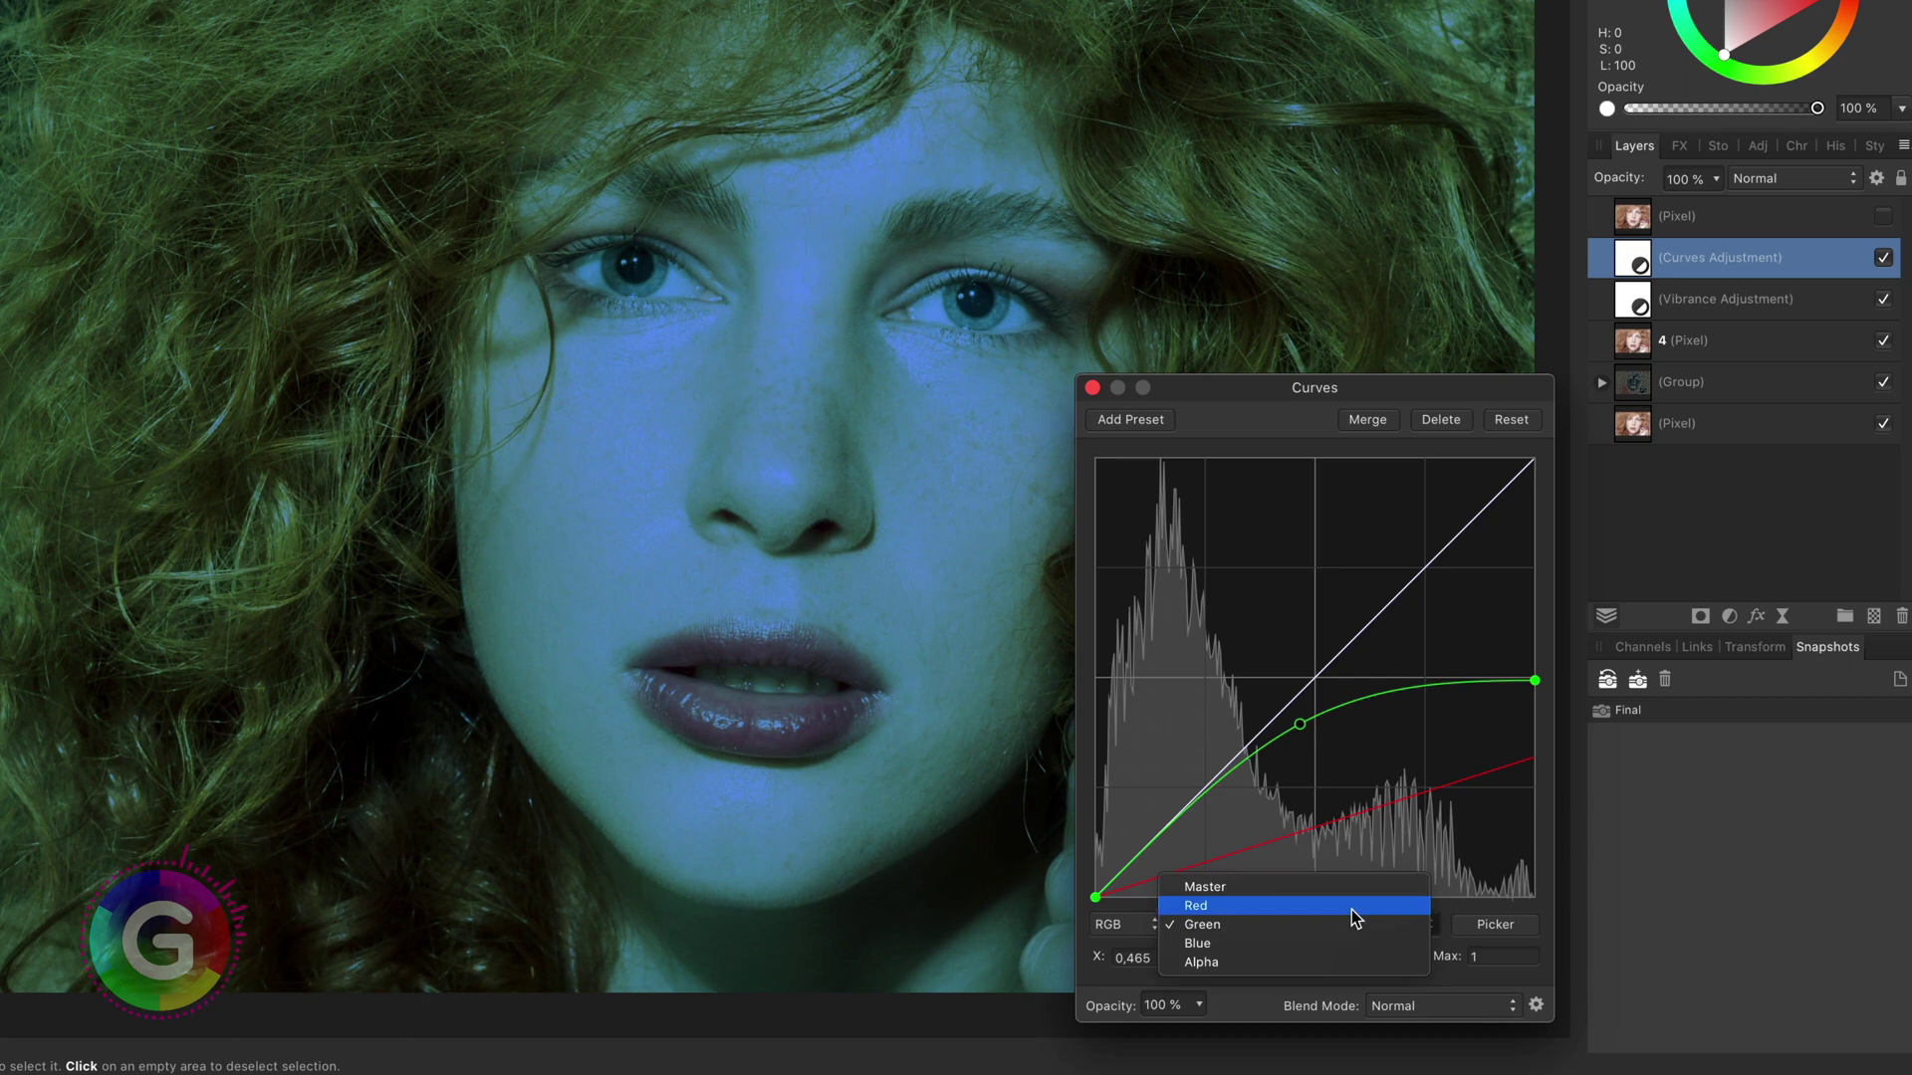
left_click(1354, 939)
left_click_drag(1534, 460, 1534, 504)
left_click(1284, 923)
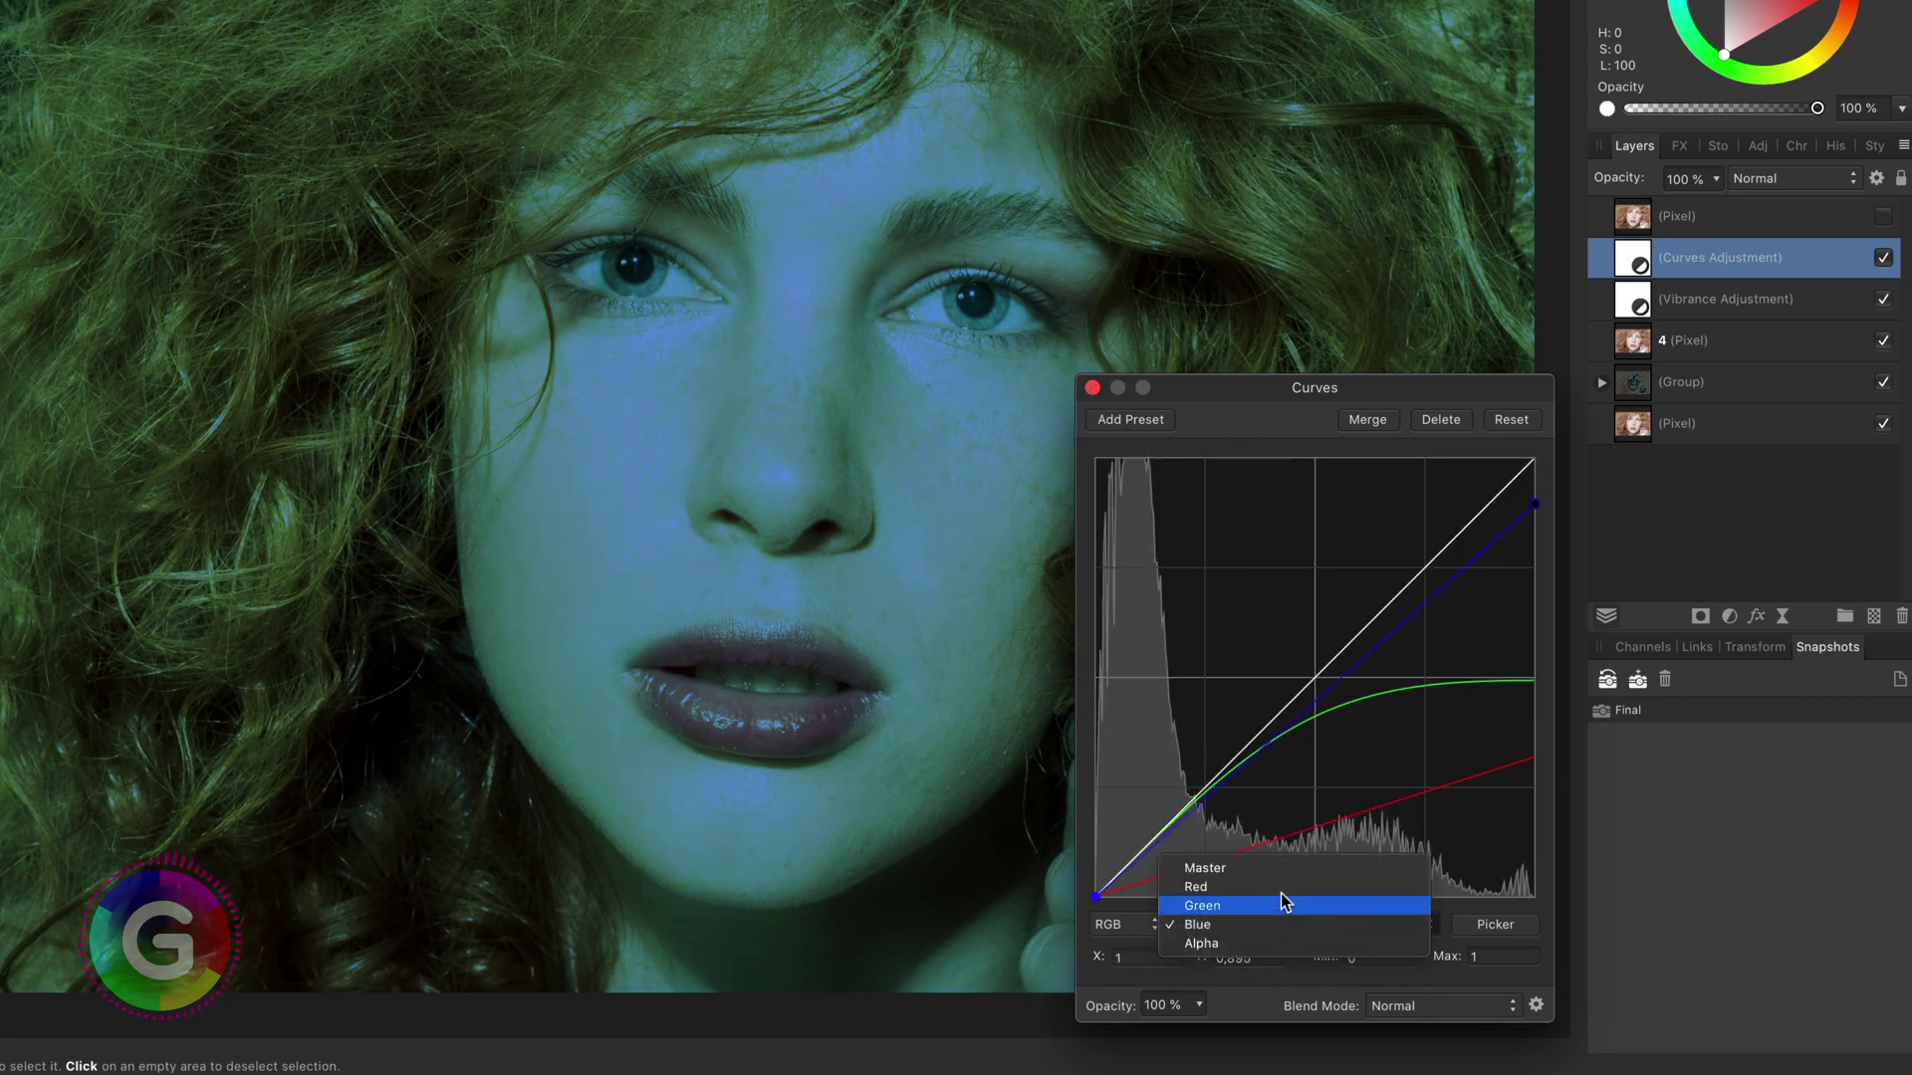
left_click(1281, 870)
left_click_drag(1299, 678, 1287, 637)
left_click(1092, 387)
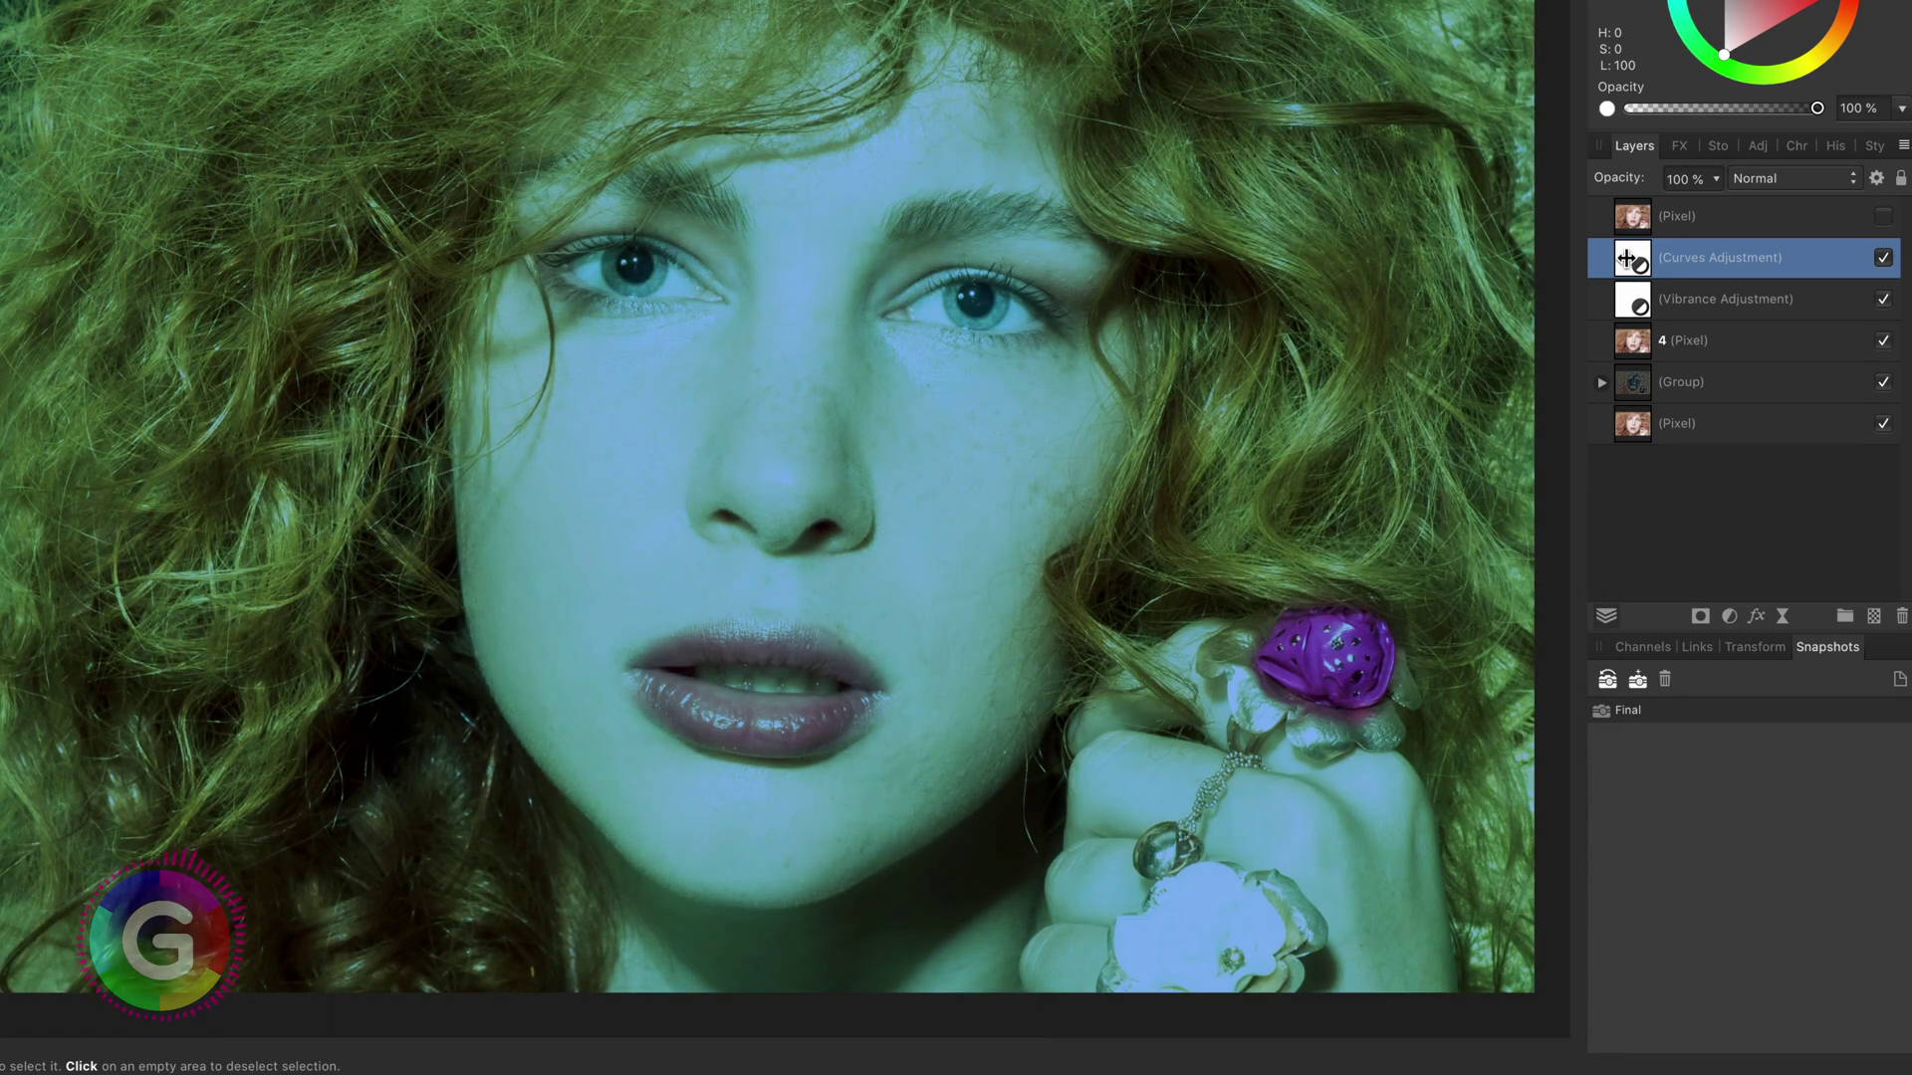
Invert the Curves mask and paint white over both irises to reveal the teal colour.
key("super+i")
key("b")
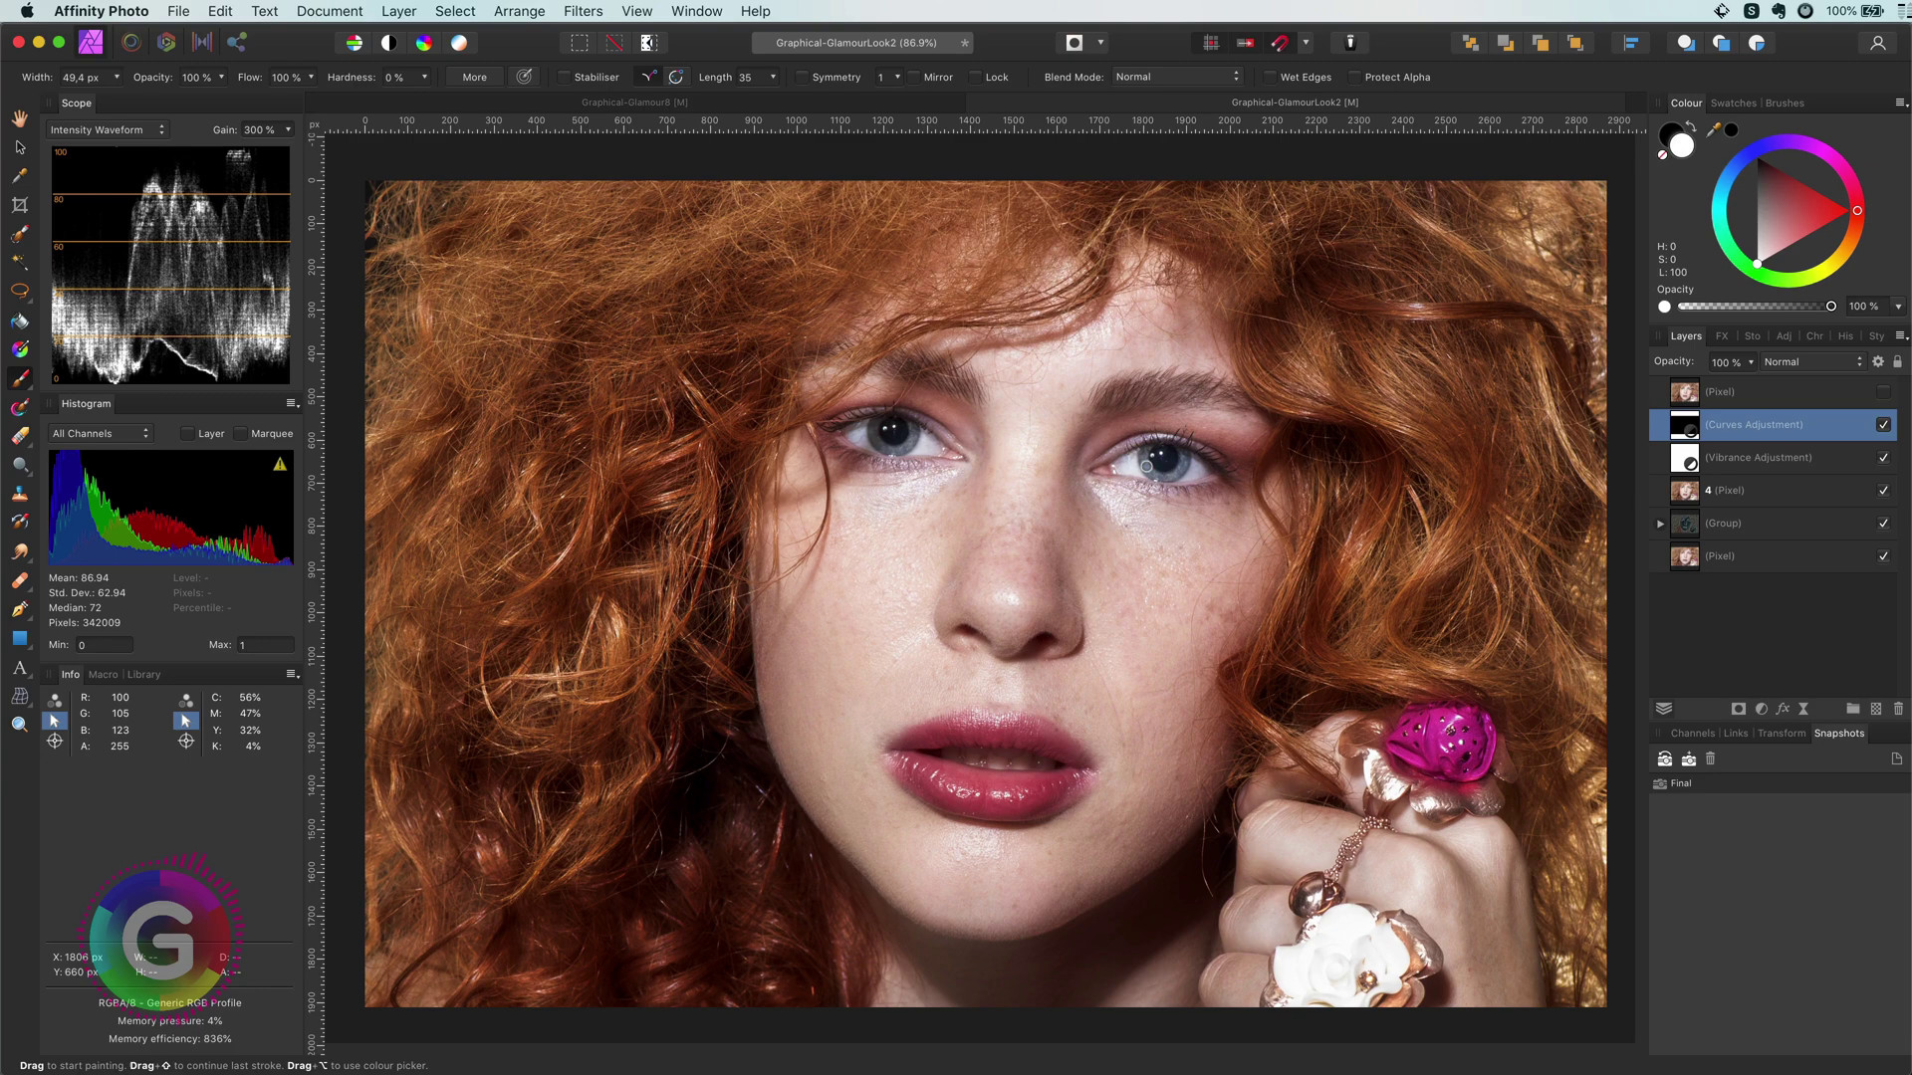
scroll(1138, 458, "up", 5)
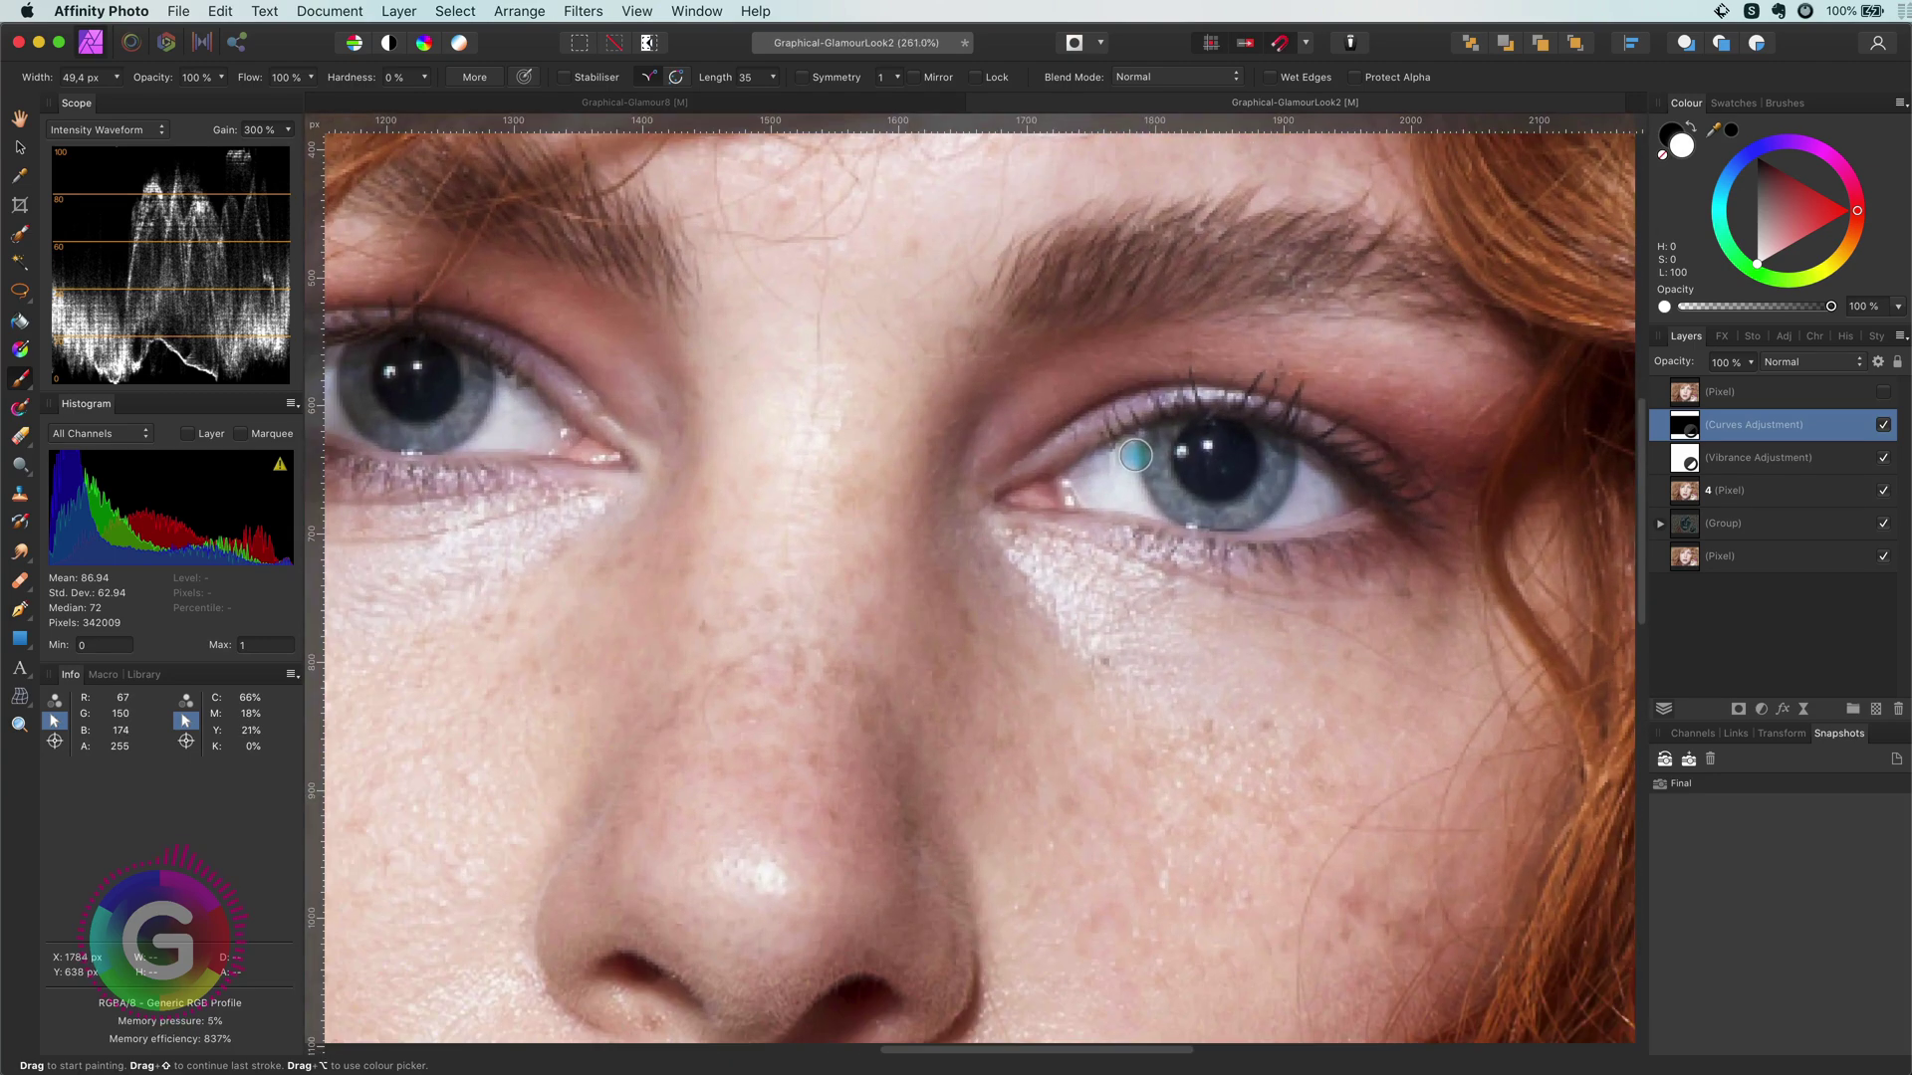
mouse_move(1135, 453)
left_mouse_down()
mouse_move(1254, 473)
mouse_move(1238, 484)
mouse_move(1207, 442)
mouse_move(1213, 460)
left_mouse_up()
key("x")
key("x")
mouse_move(466, 370)
left_mouse_down()
mouse_move(456, 421)
mouse_move(404, 431)
mouse_move(354, 383)
mouse_move(354, 350)
mouse_move(383, 422)
left_mouse_up()
key("x")
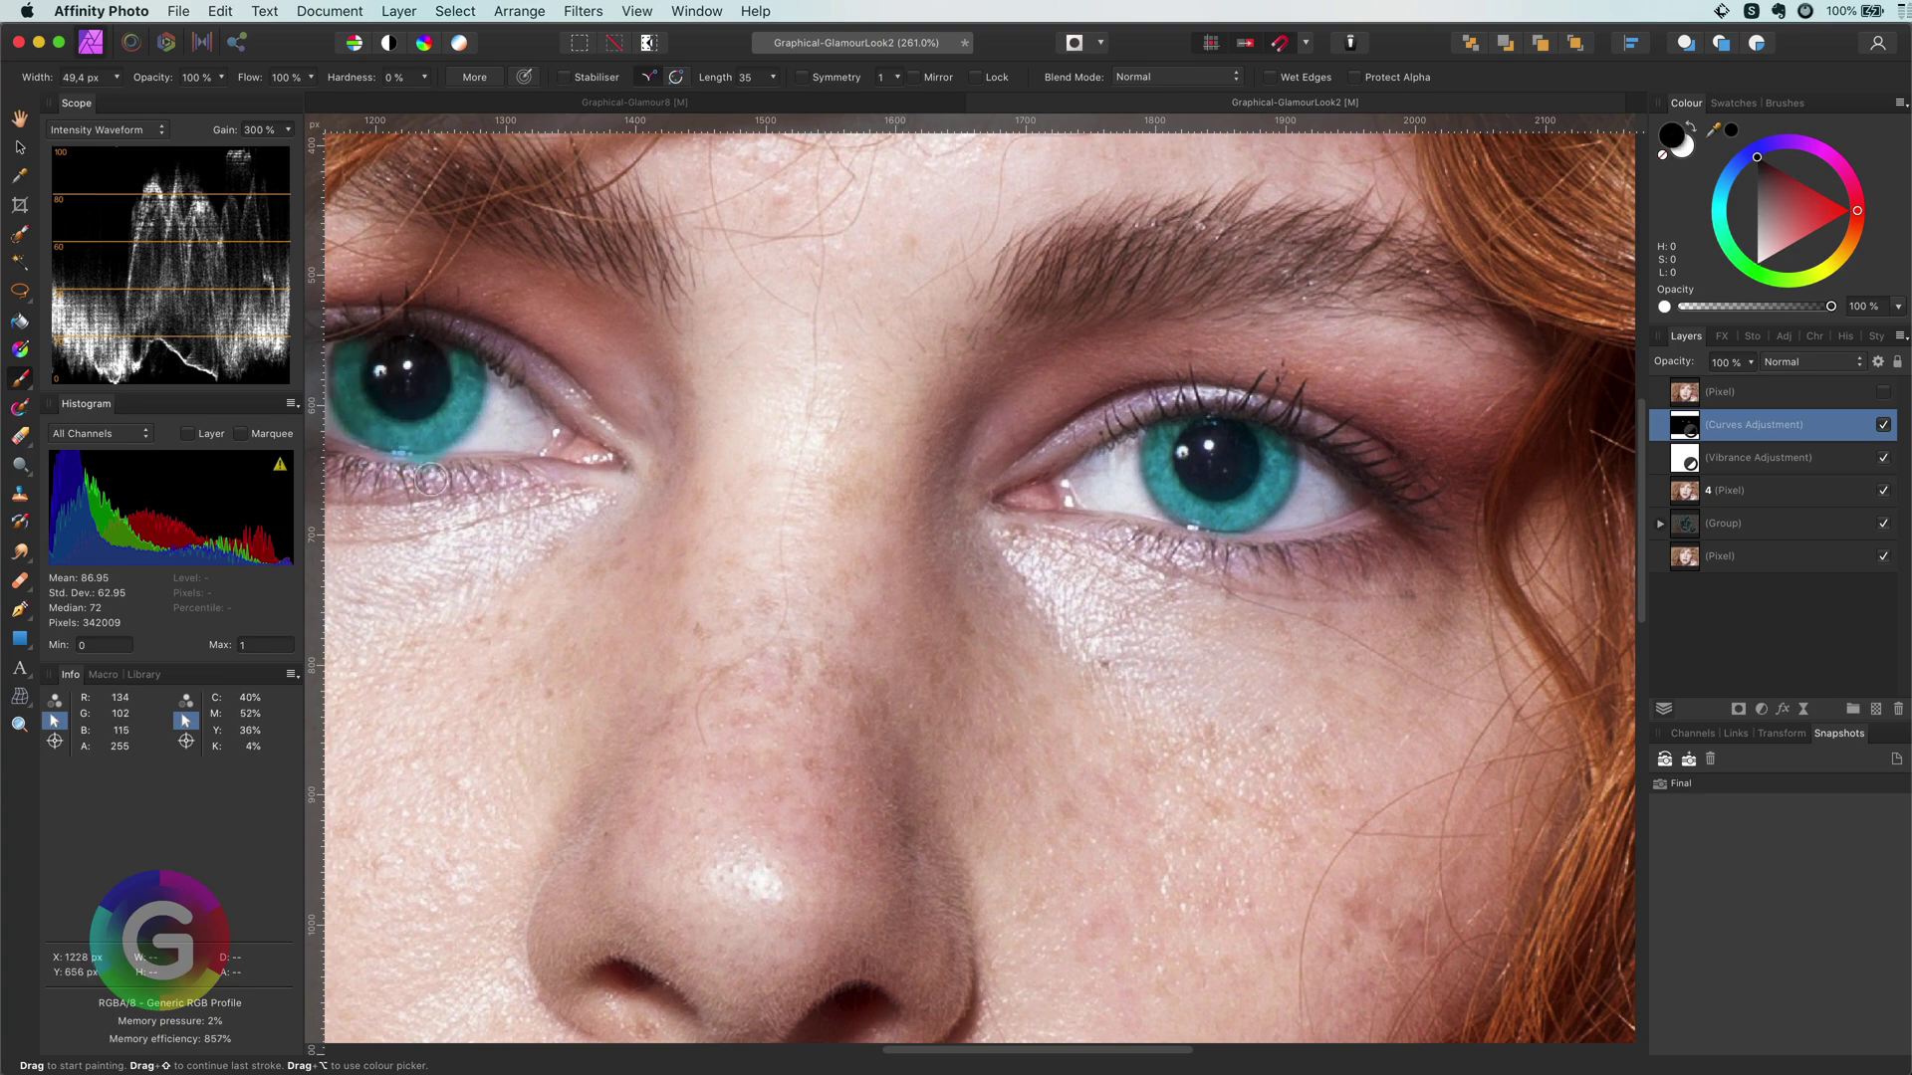
key("super+minus")
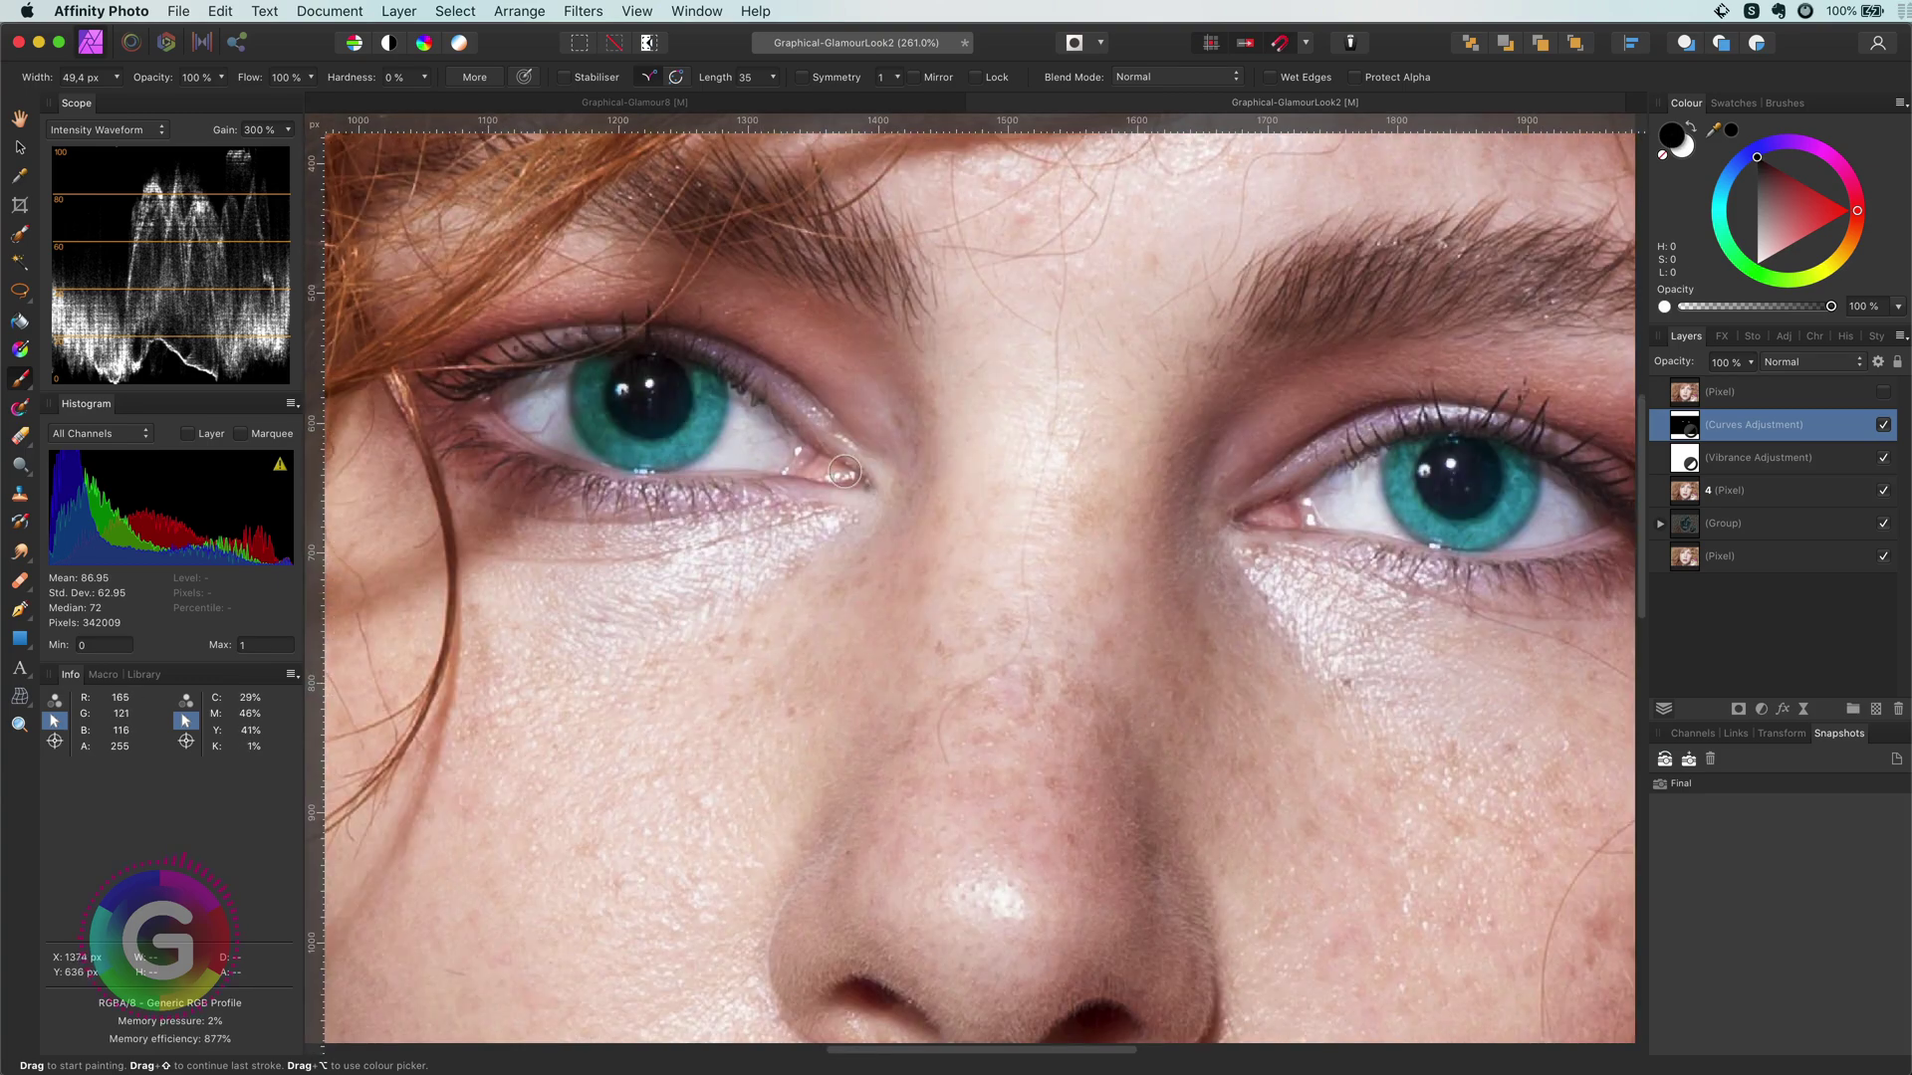
key("super+0")
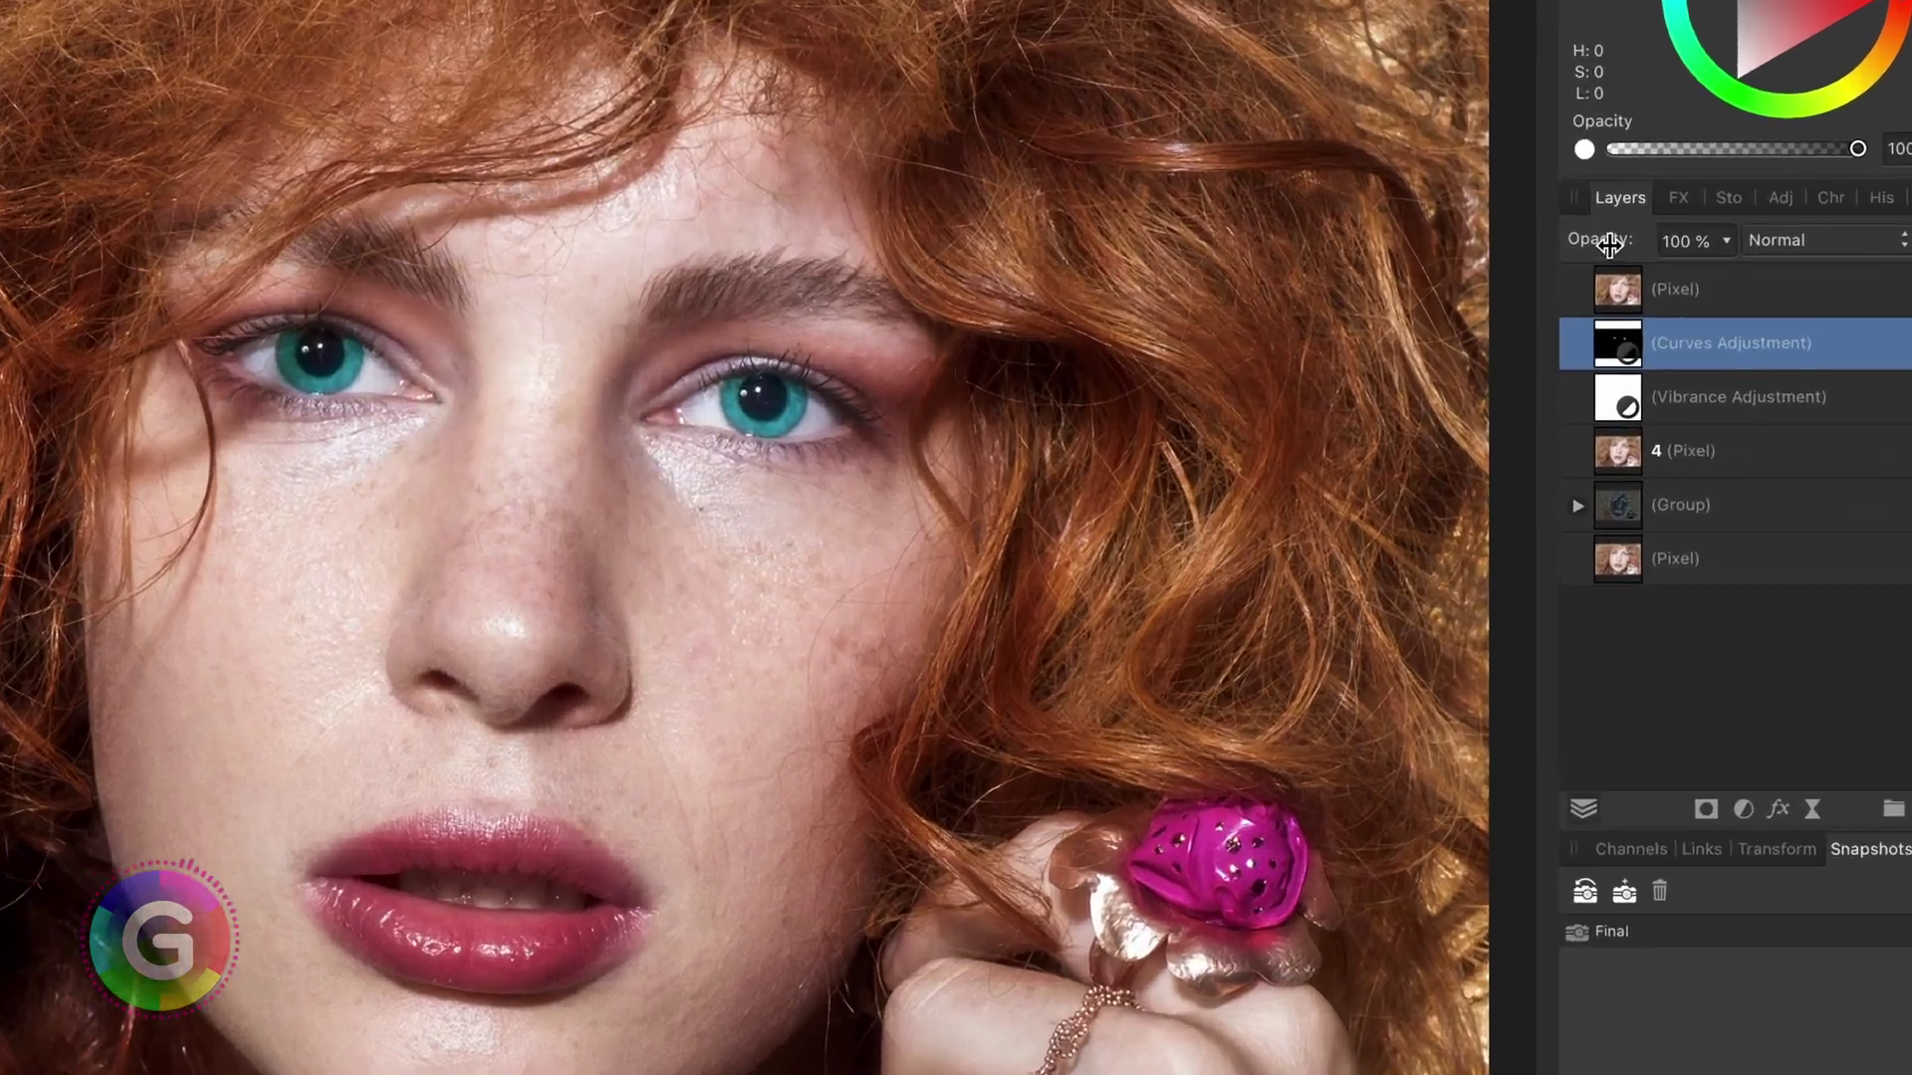
Lower the eye Curves layer's opacity and pull the Green curve's top end down.
left_click_drag(1676, 364, 1636, 368)
mouse_move(1534, 242)
left_mouse_down()
mouse_move(1506, 242)
mouse_move(1546, 241)
left_mouse_up()
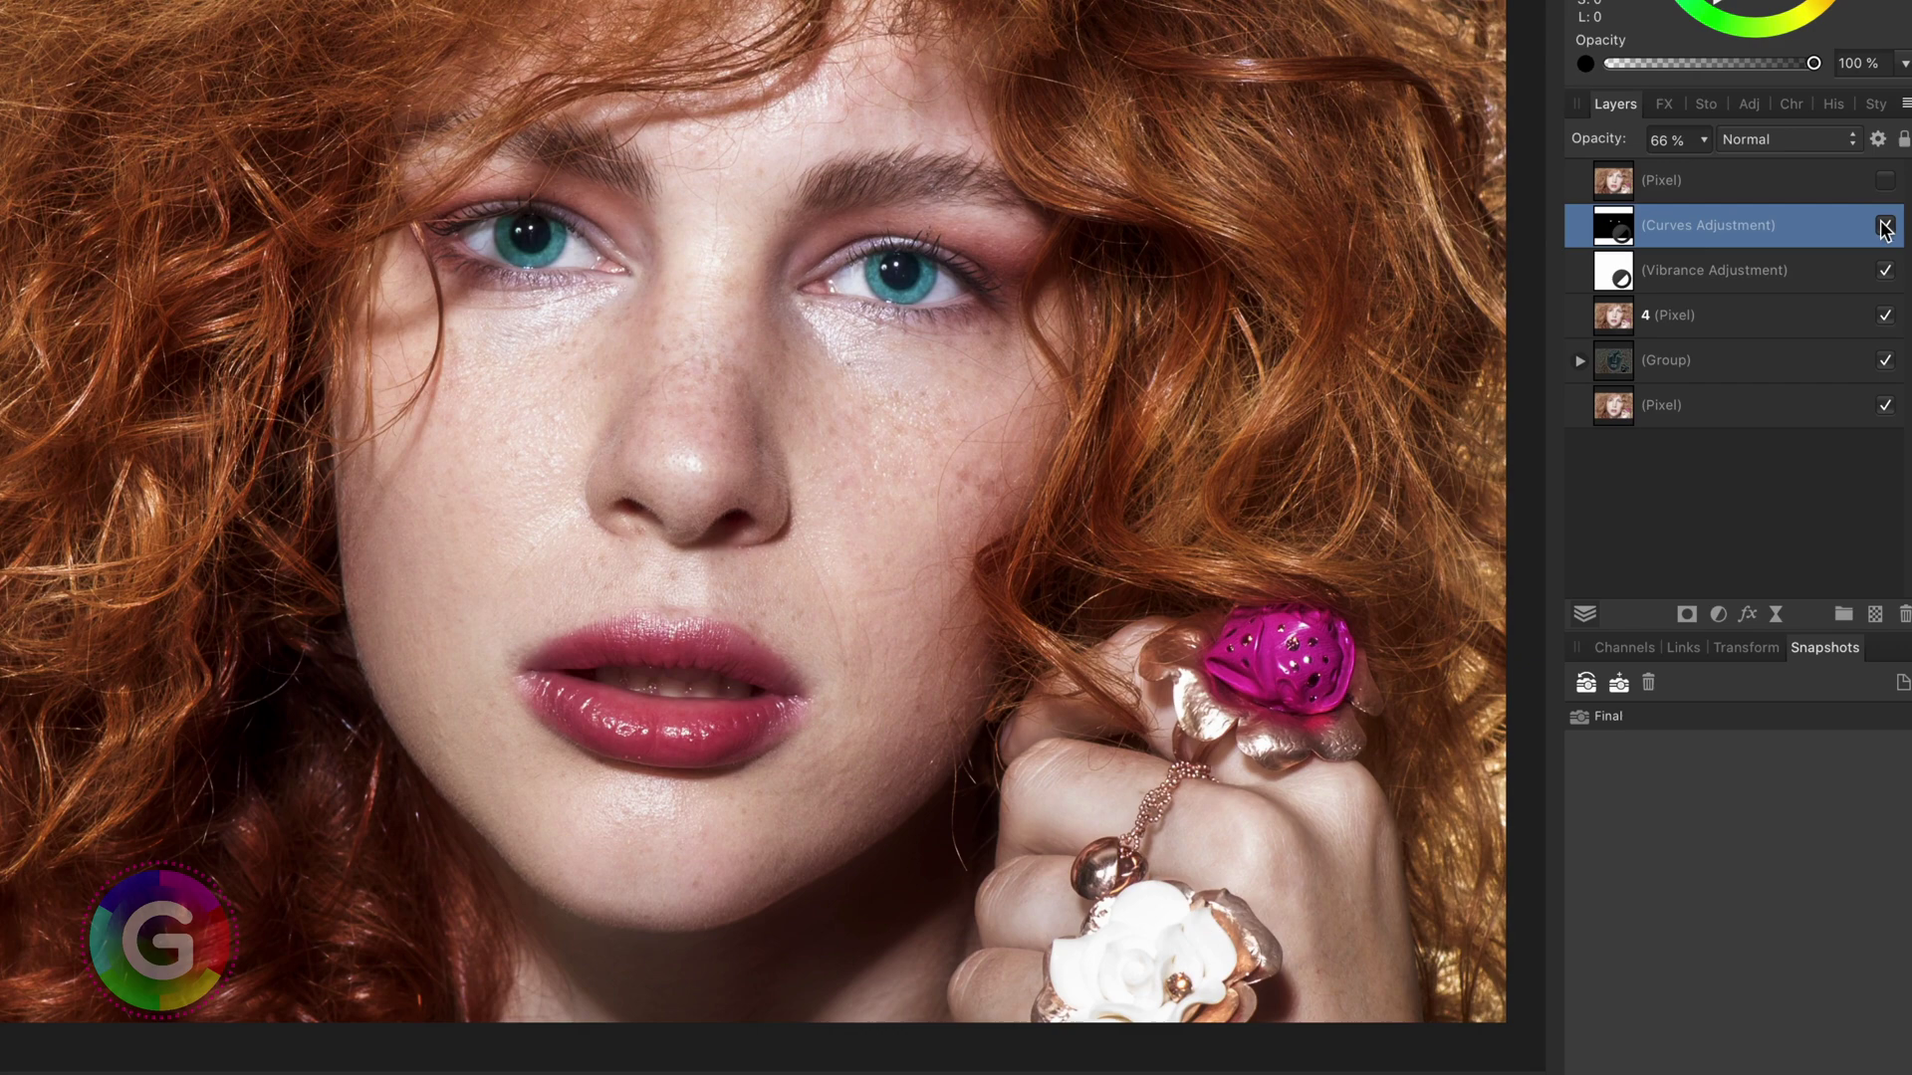
double_click(1627, 294)
left_click(1257, 948)
left_click(1262, 993)
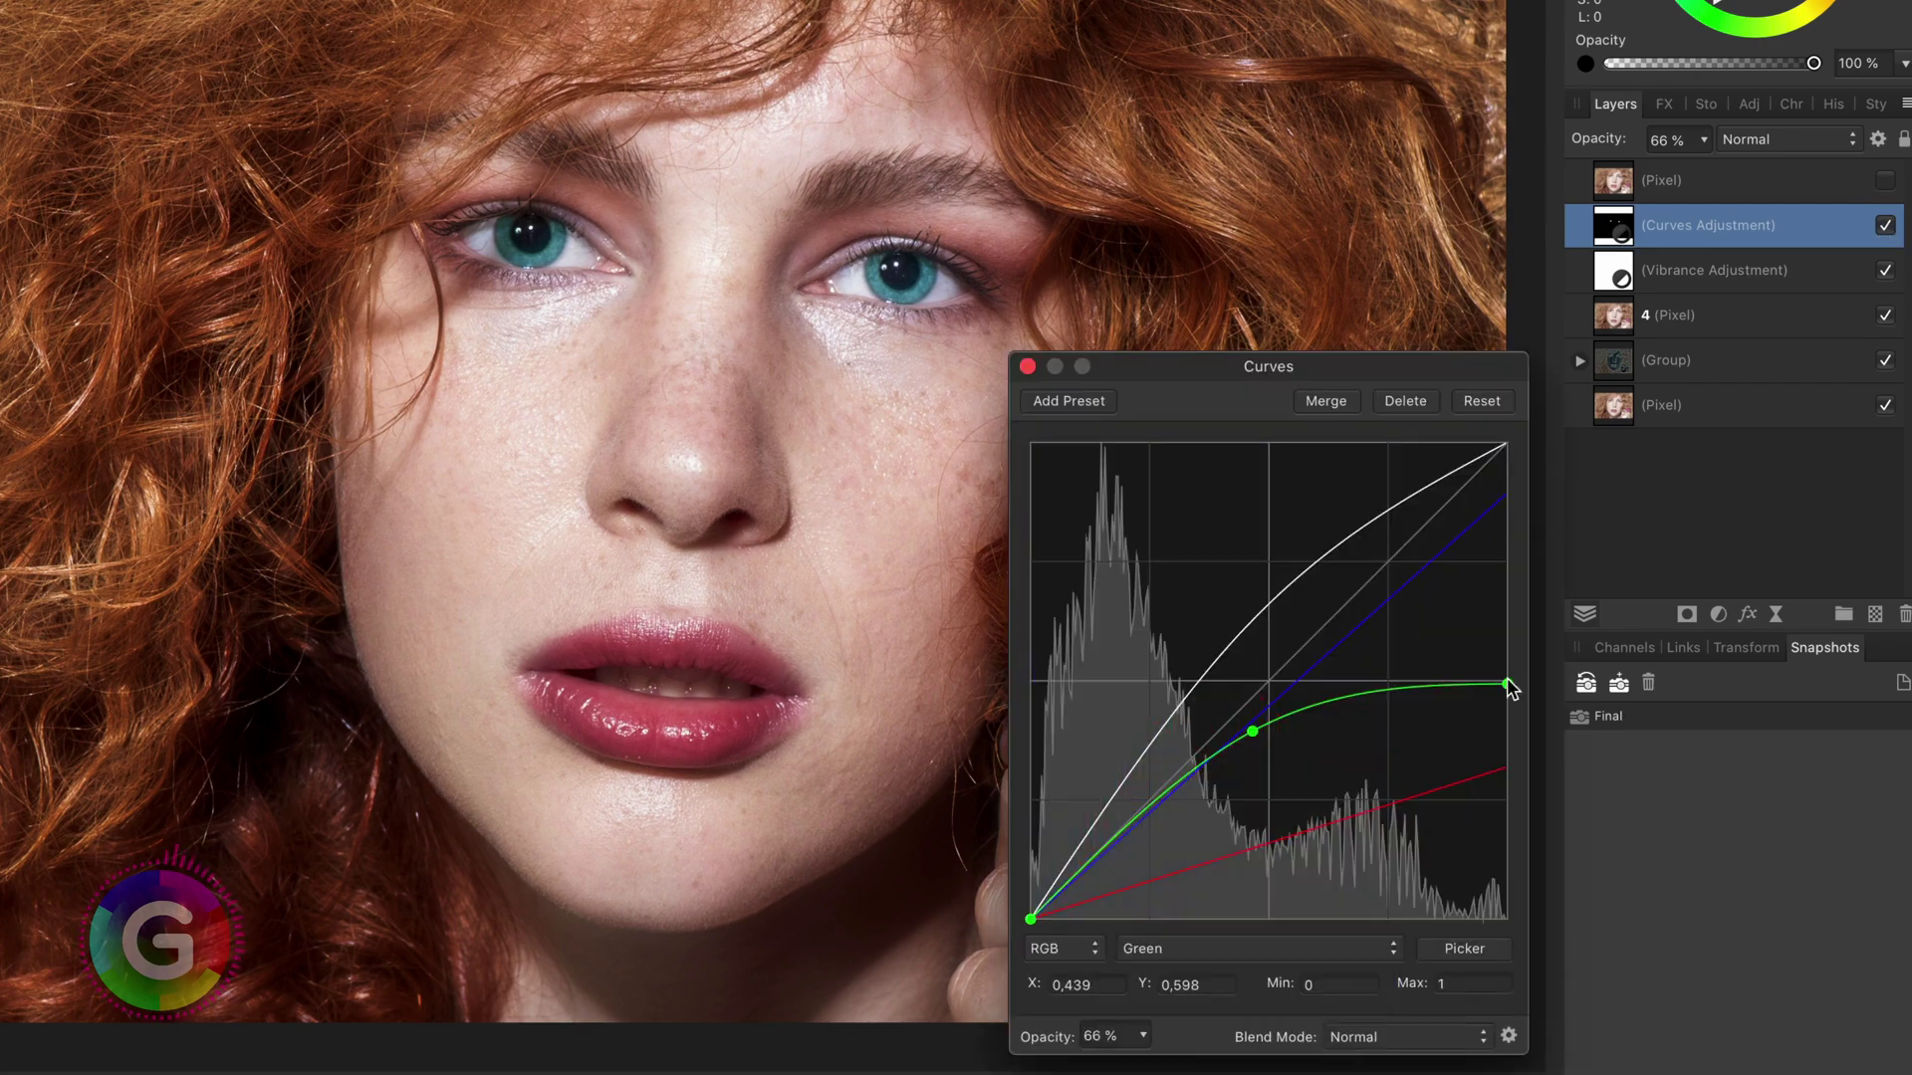
left_click_drag(1505, 683, 1507, 555)
mouse_move(1251, 736)
left_mouse_down()
mouse_move(1247, 786)
mouse_move(1231, 706)
left_mouse_up()
left_click_drag(1508, 555, 1507, 653)
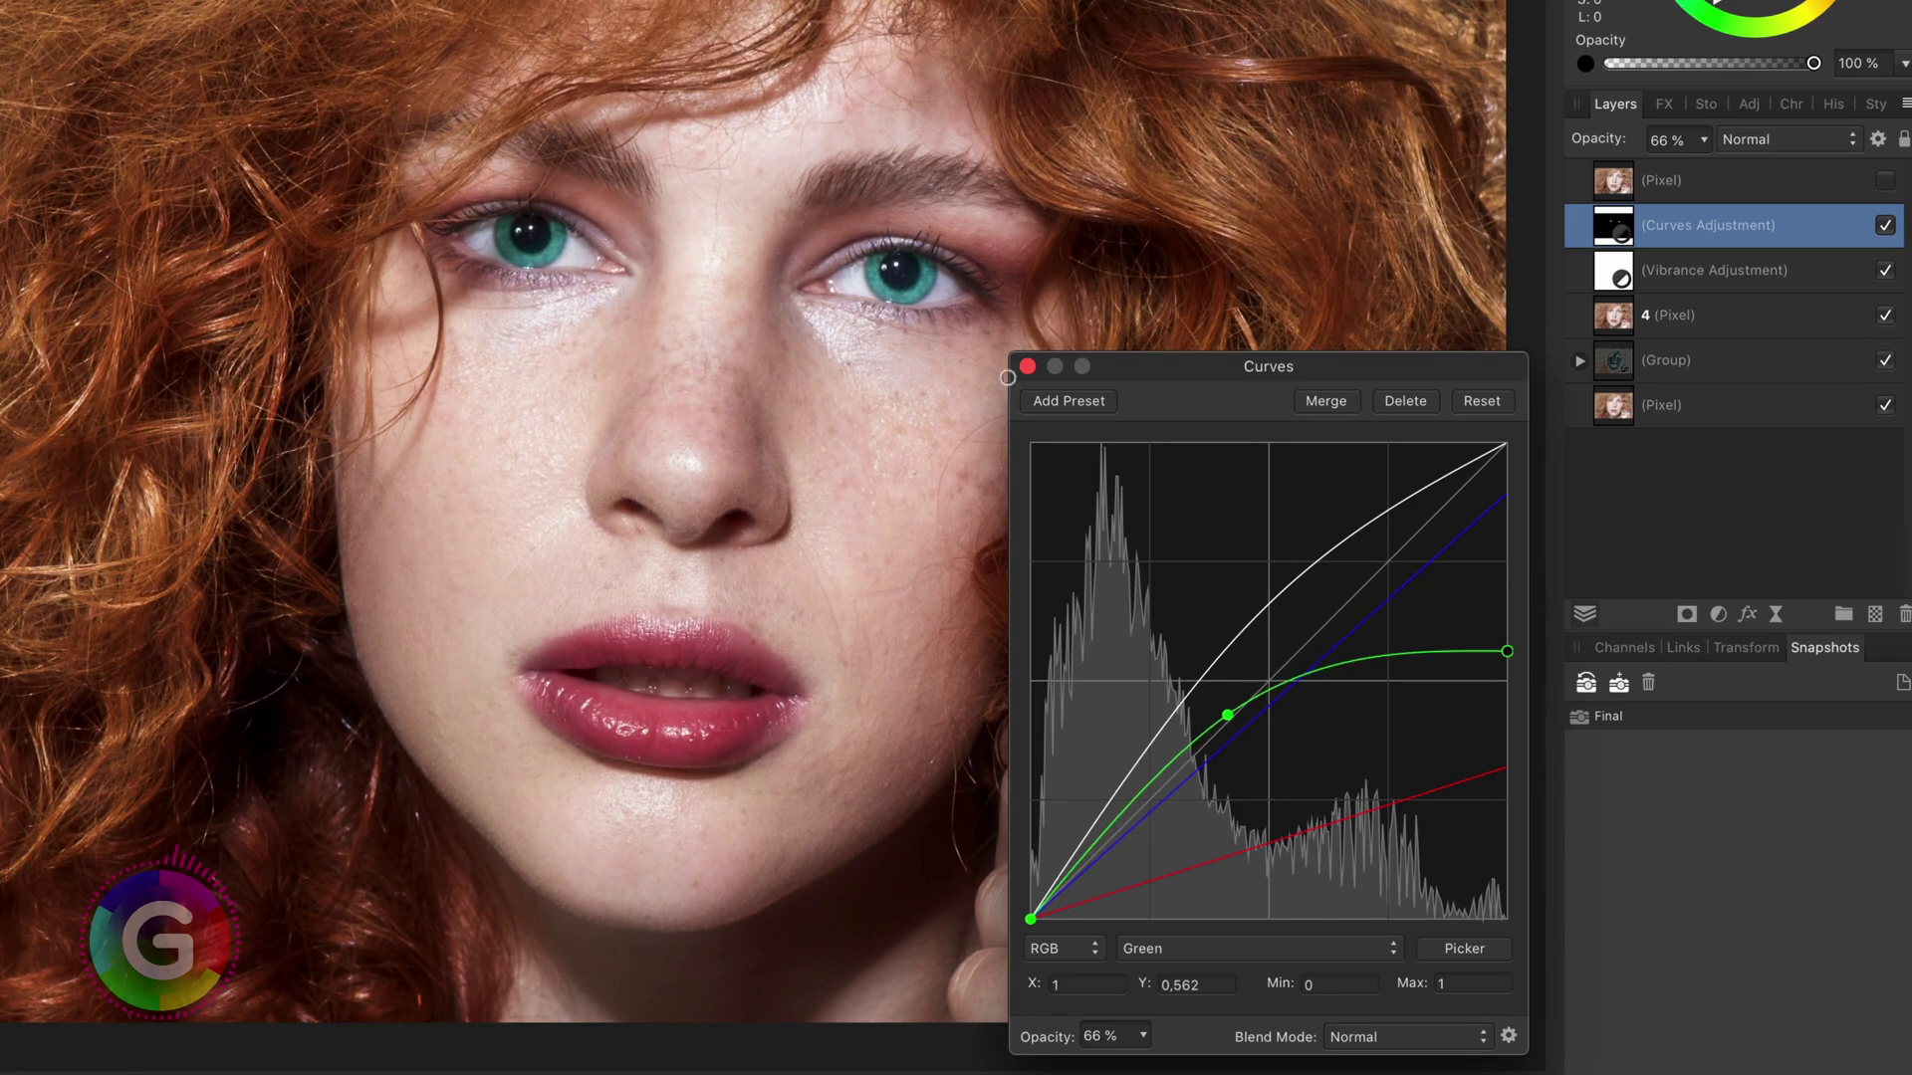
key("Escape")
Set the eye adjustment's opacity to 59%.
key("1")
key("2")
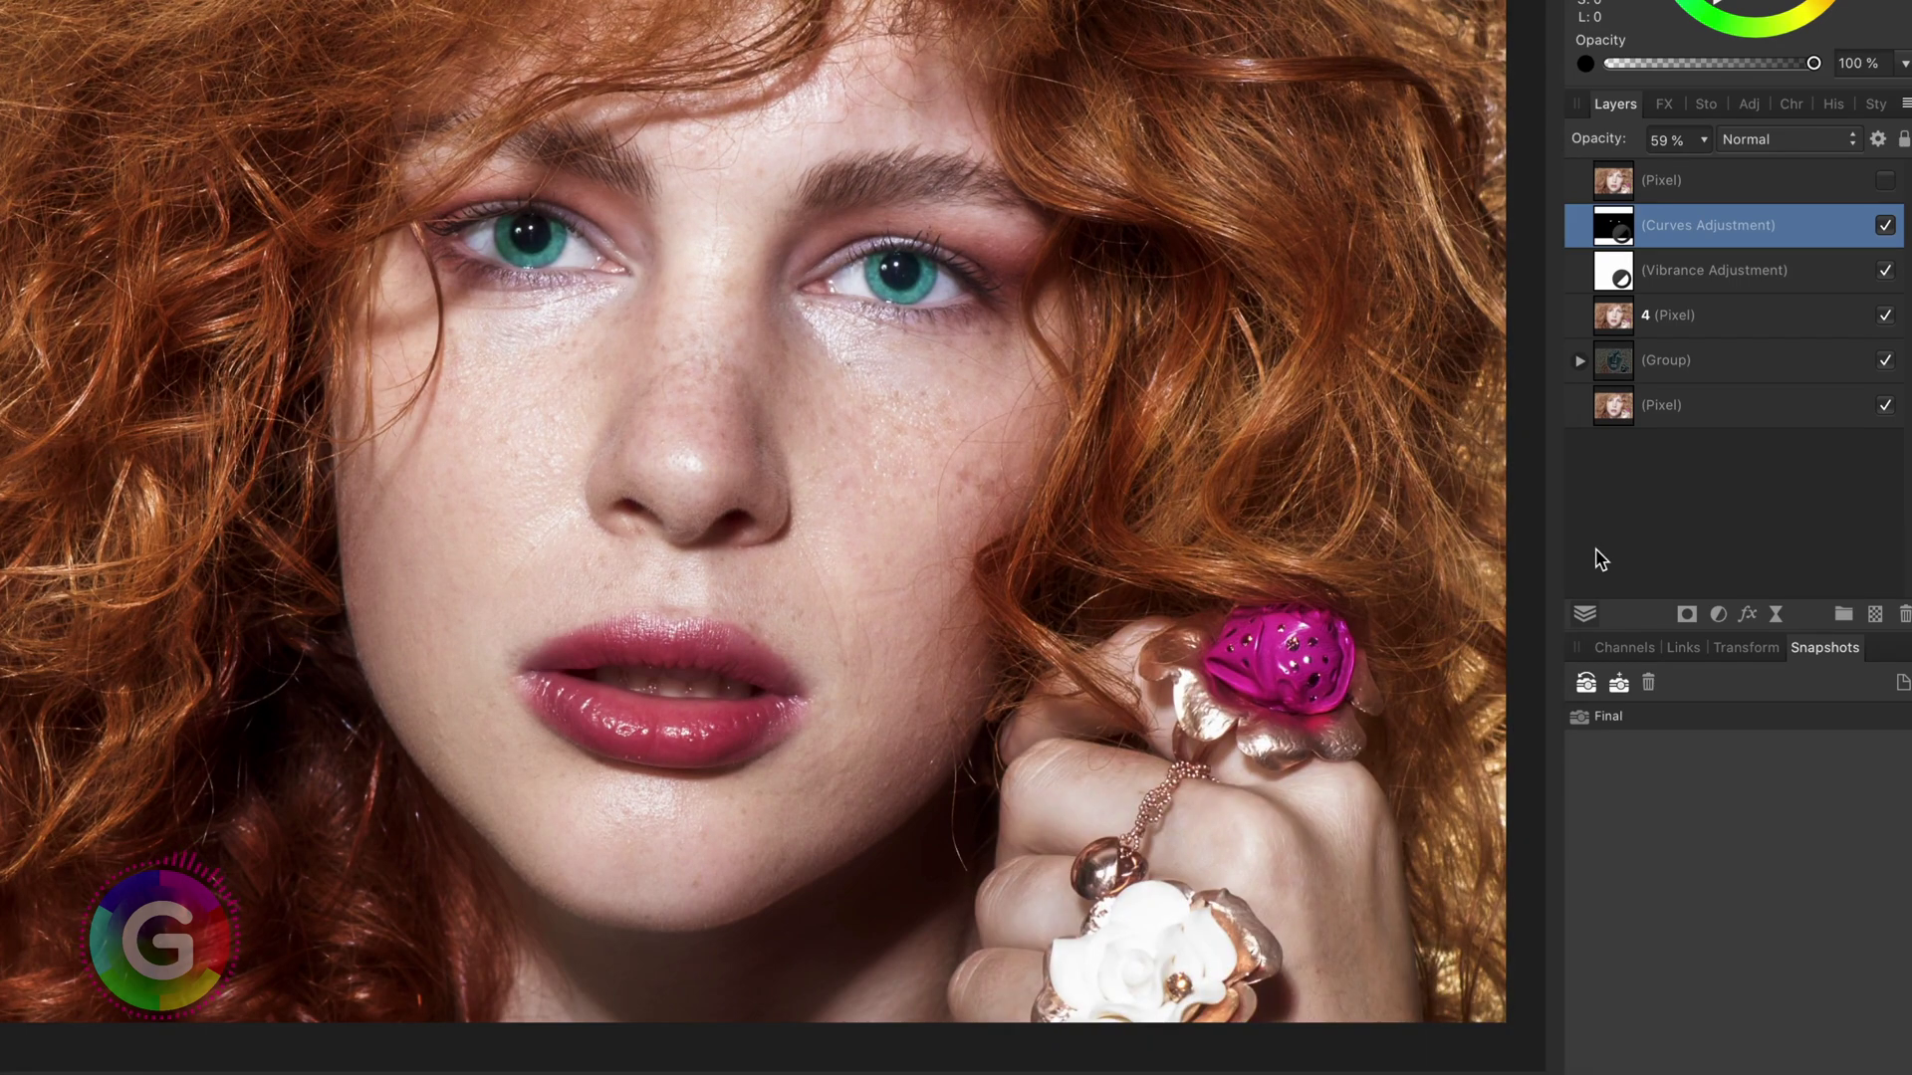
key("5")
key("9")
Add a point on the Red curve and pull it down to reduce red.
double_click(1613, 227)
left_click(1195, 948)
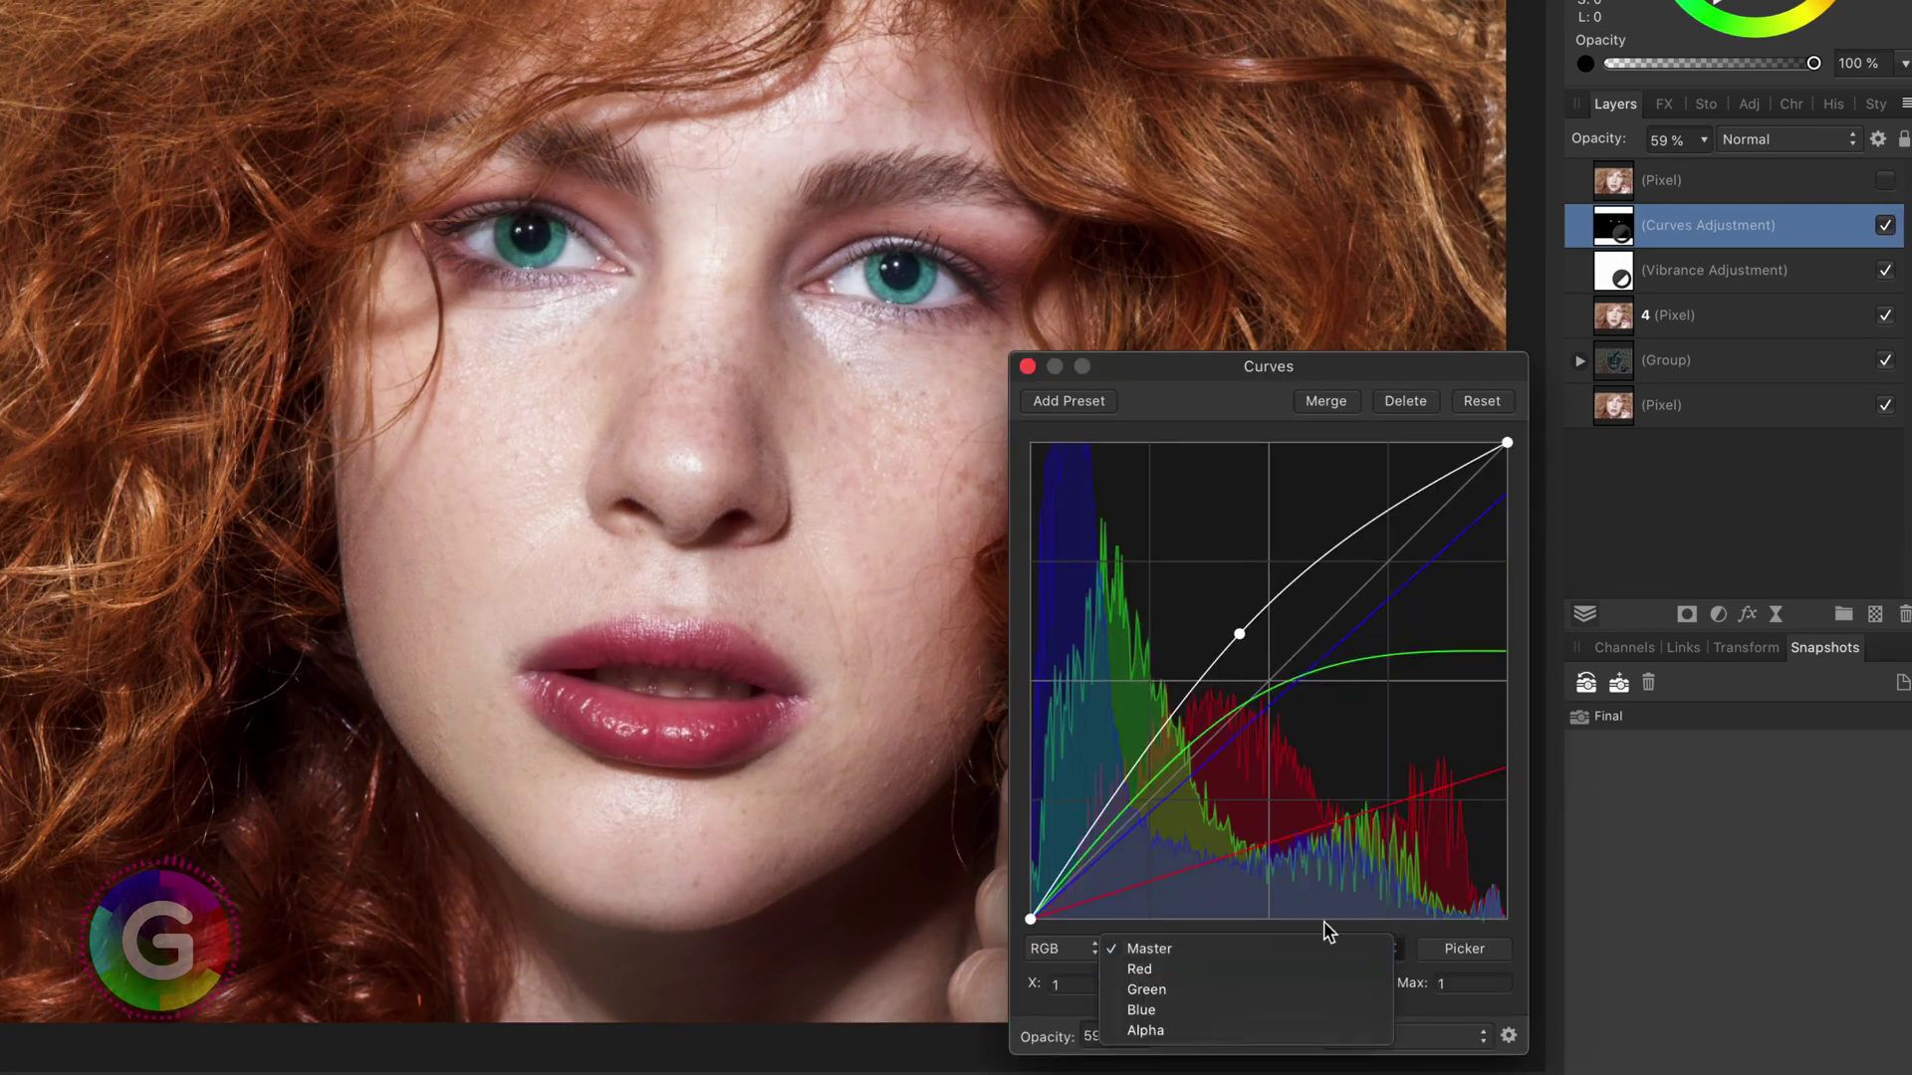
left_click(1135, 985)
left_click(1505, 687)
left_click(1285, 776)
left_click_drag(1287, 780, 1307, 846)
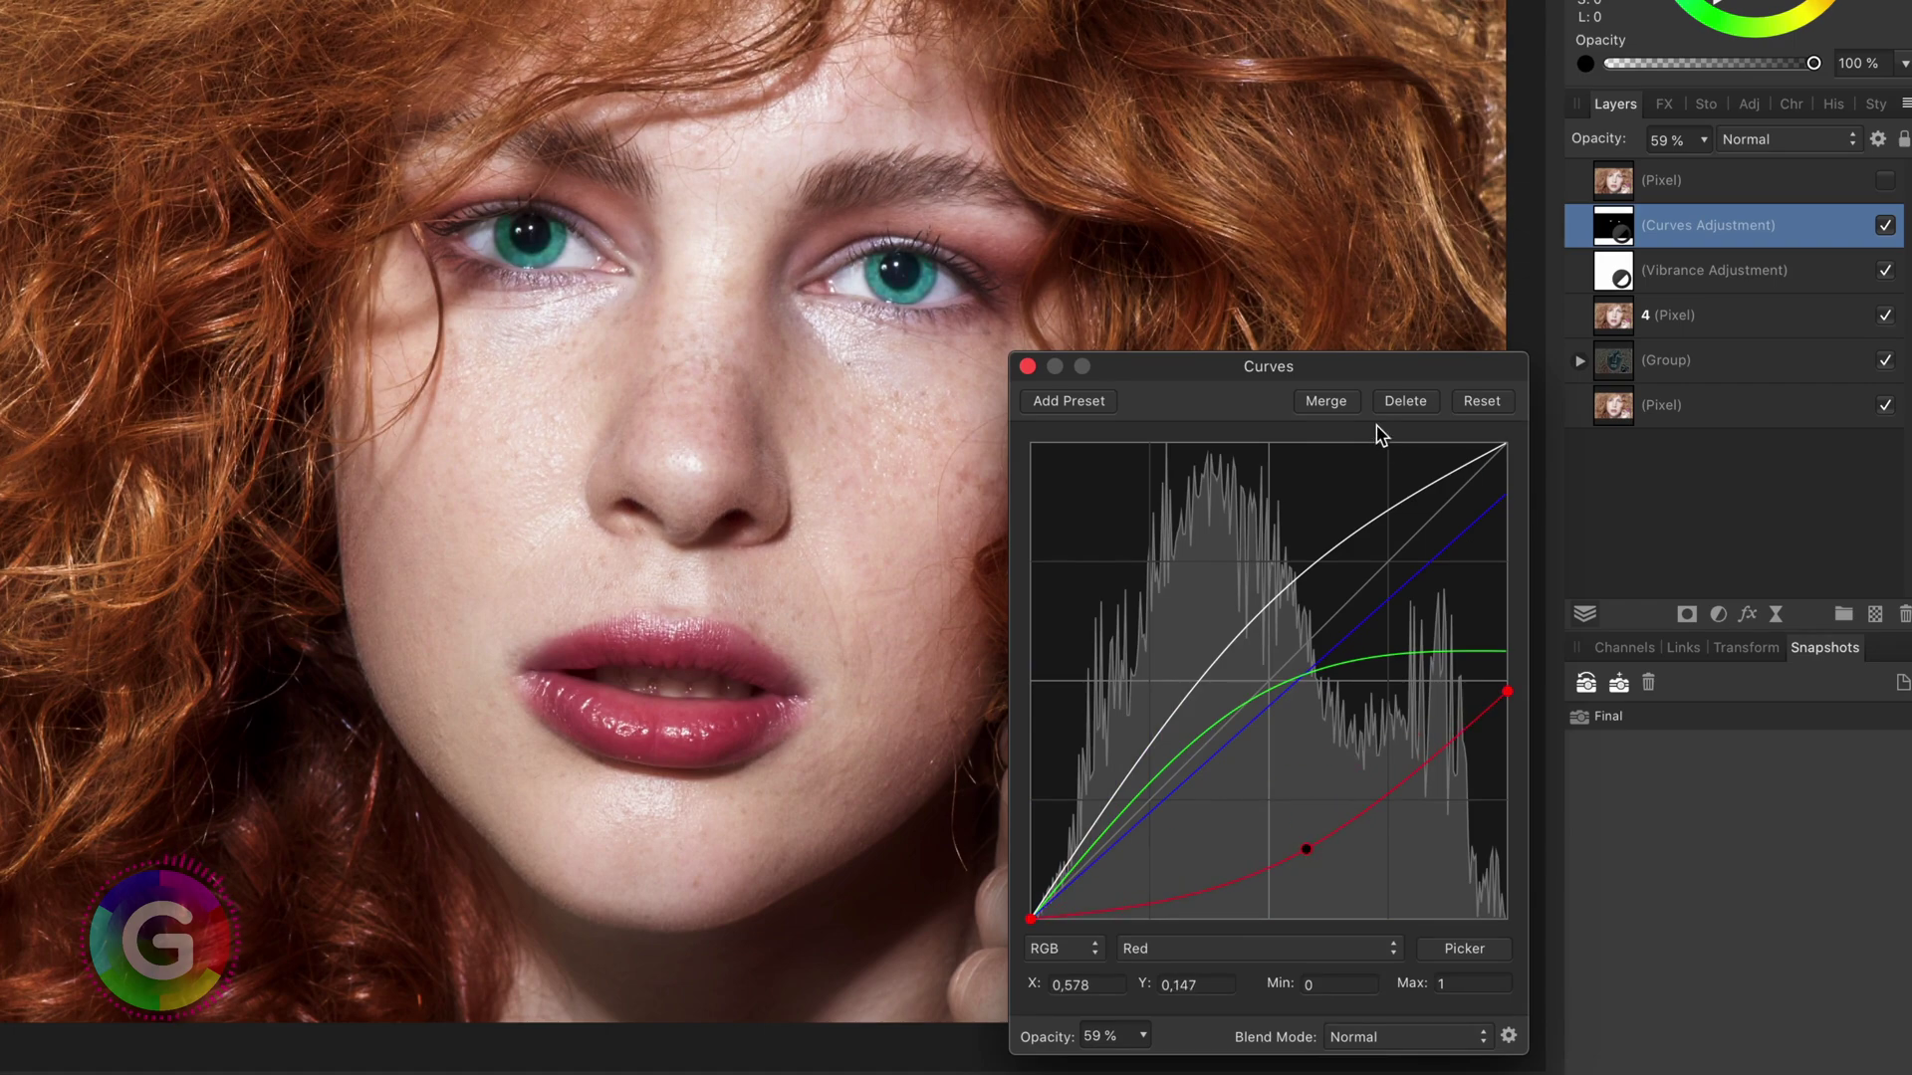
left_click(1027, 366)
Steepen the Blue curve, moving its top end left and bottom point right.
double_click(1620, 236)
left_click(1257, 948)
left_click(1194, 1000)
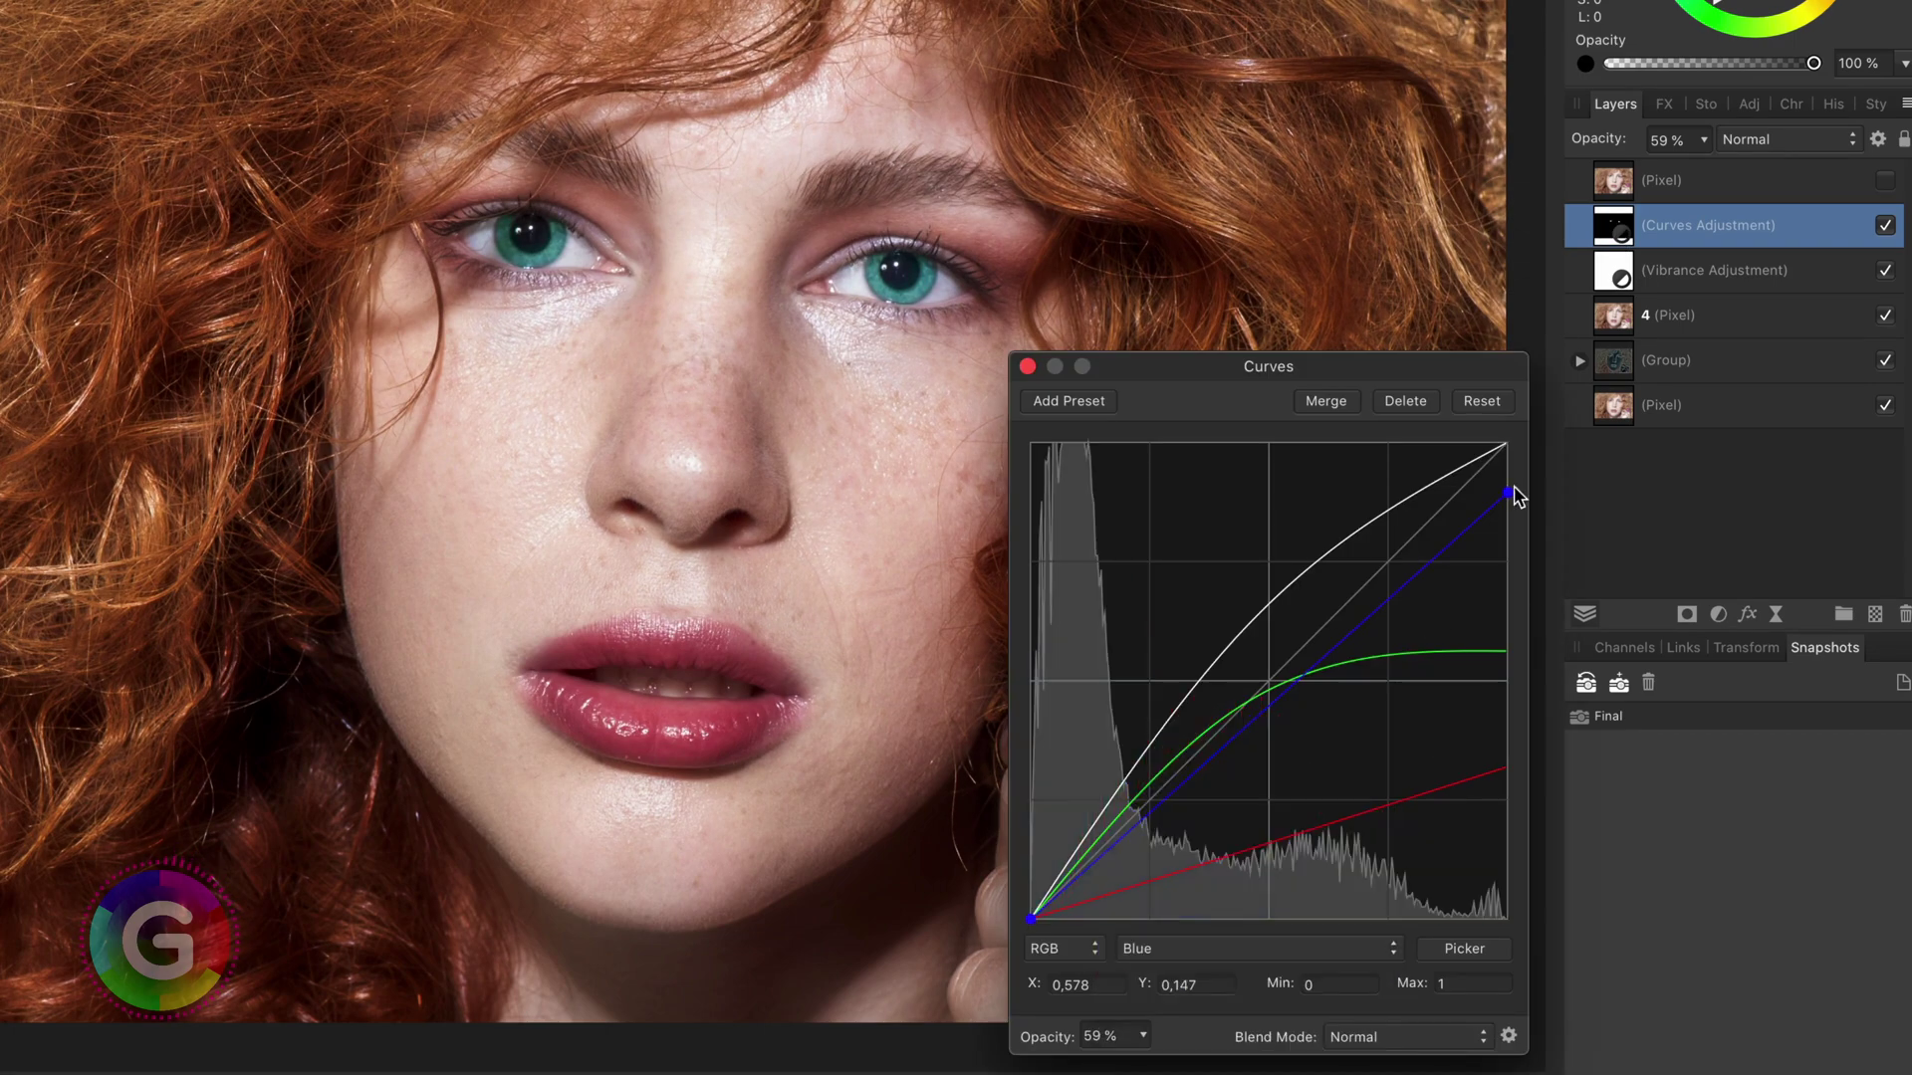
left_click_drag(1506, 445, 1353, 444)
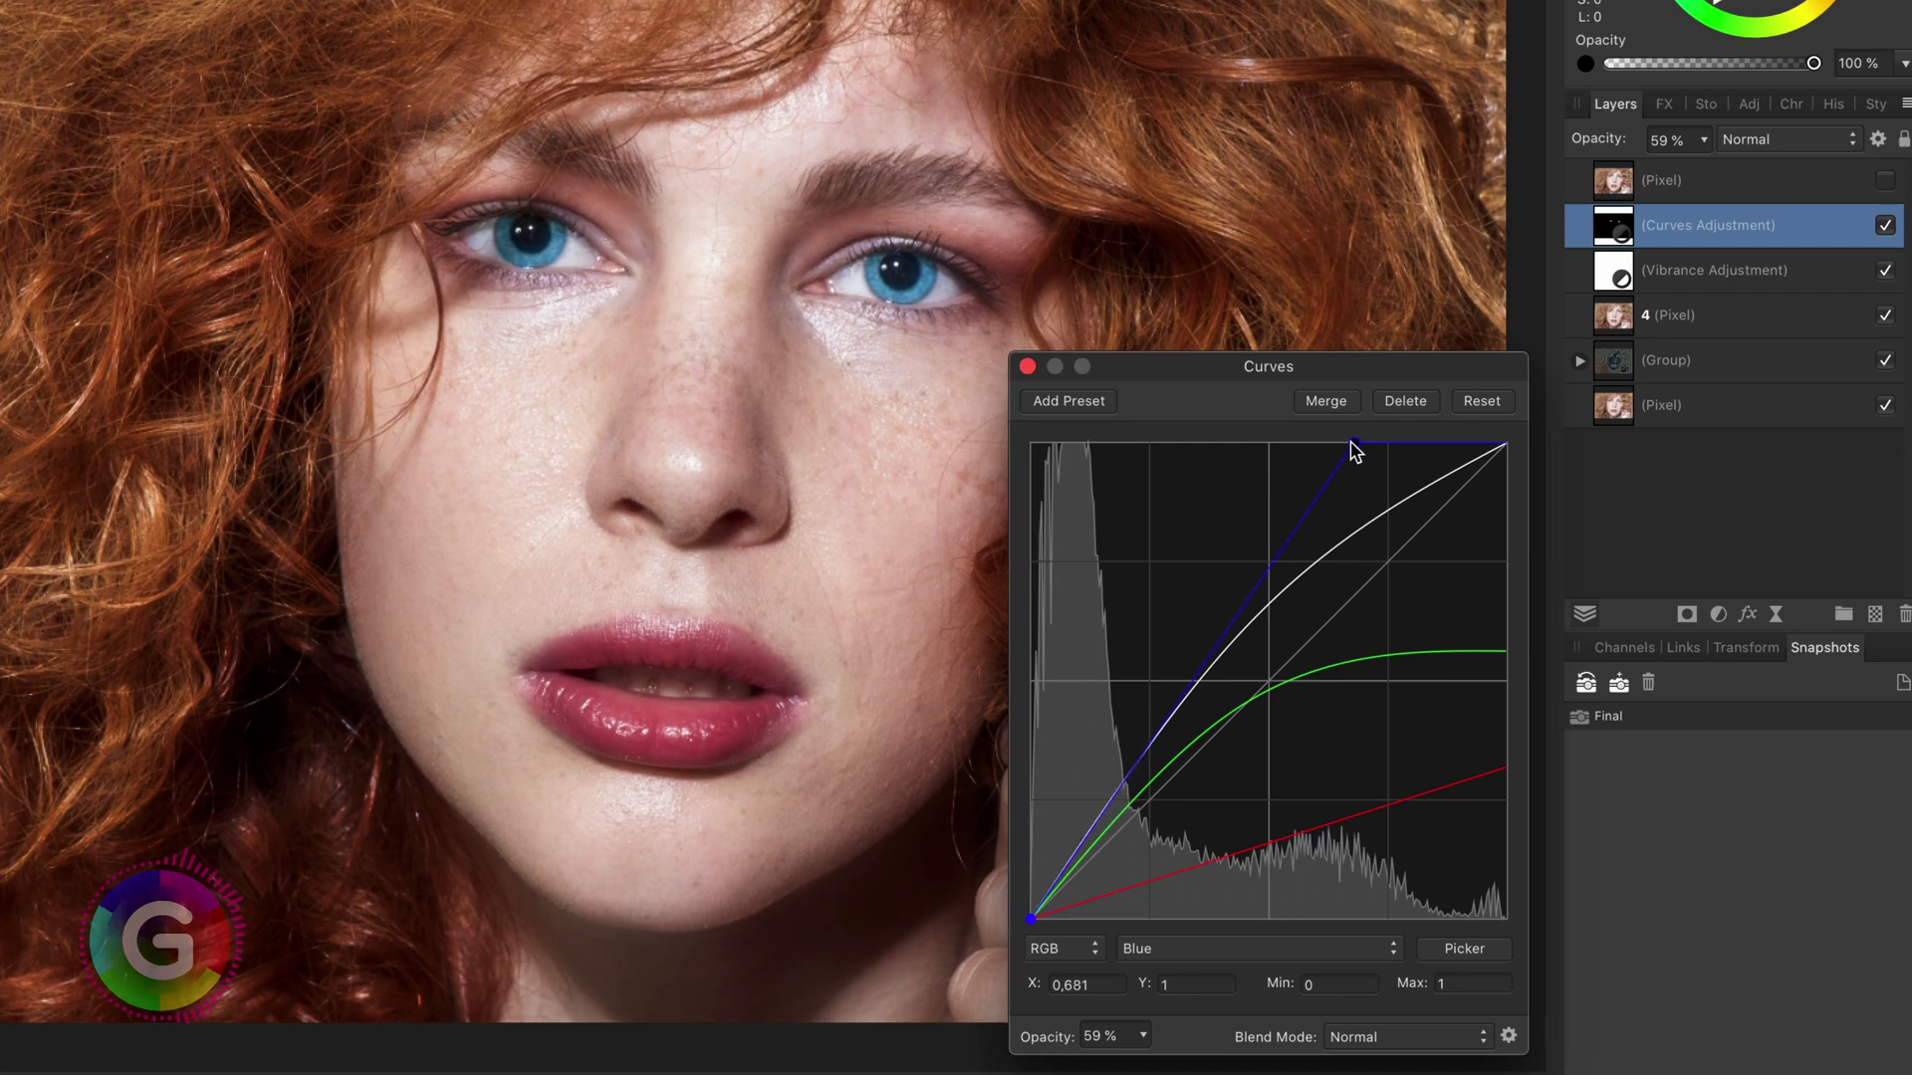
left_click_drag(1032, 917, 1037, 917)
left_click_drag(1088, 998, 1155, 920)
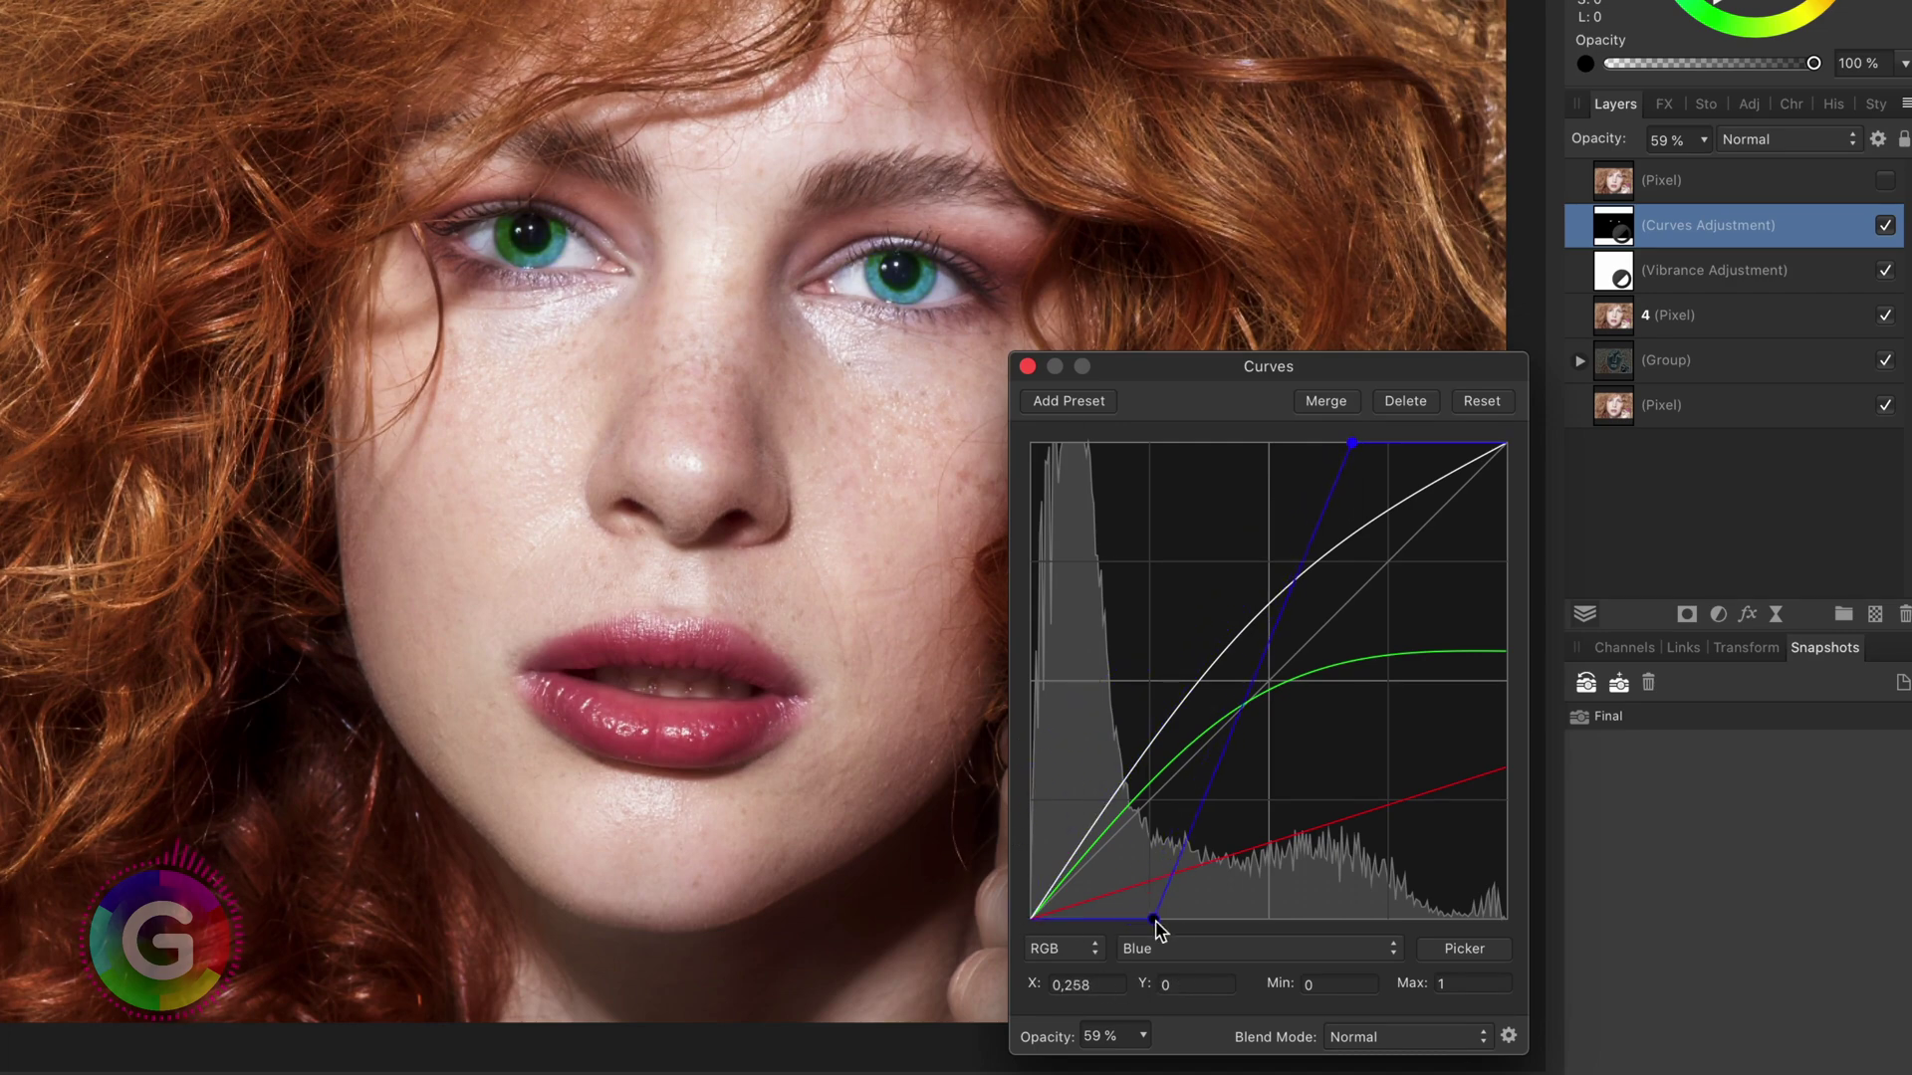
left_click(1028, 366)
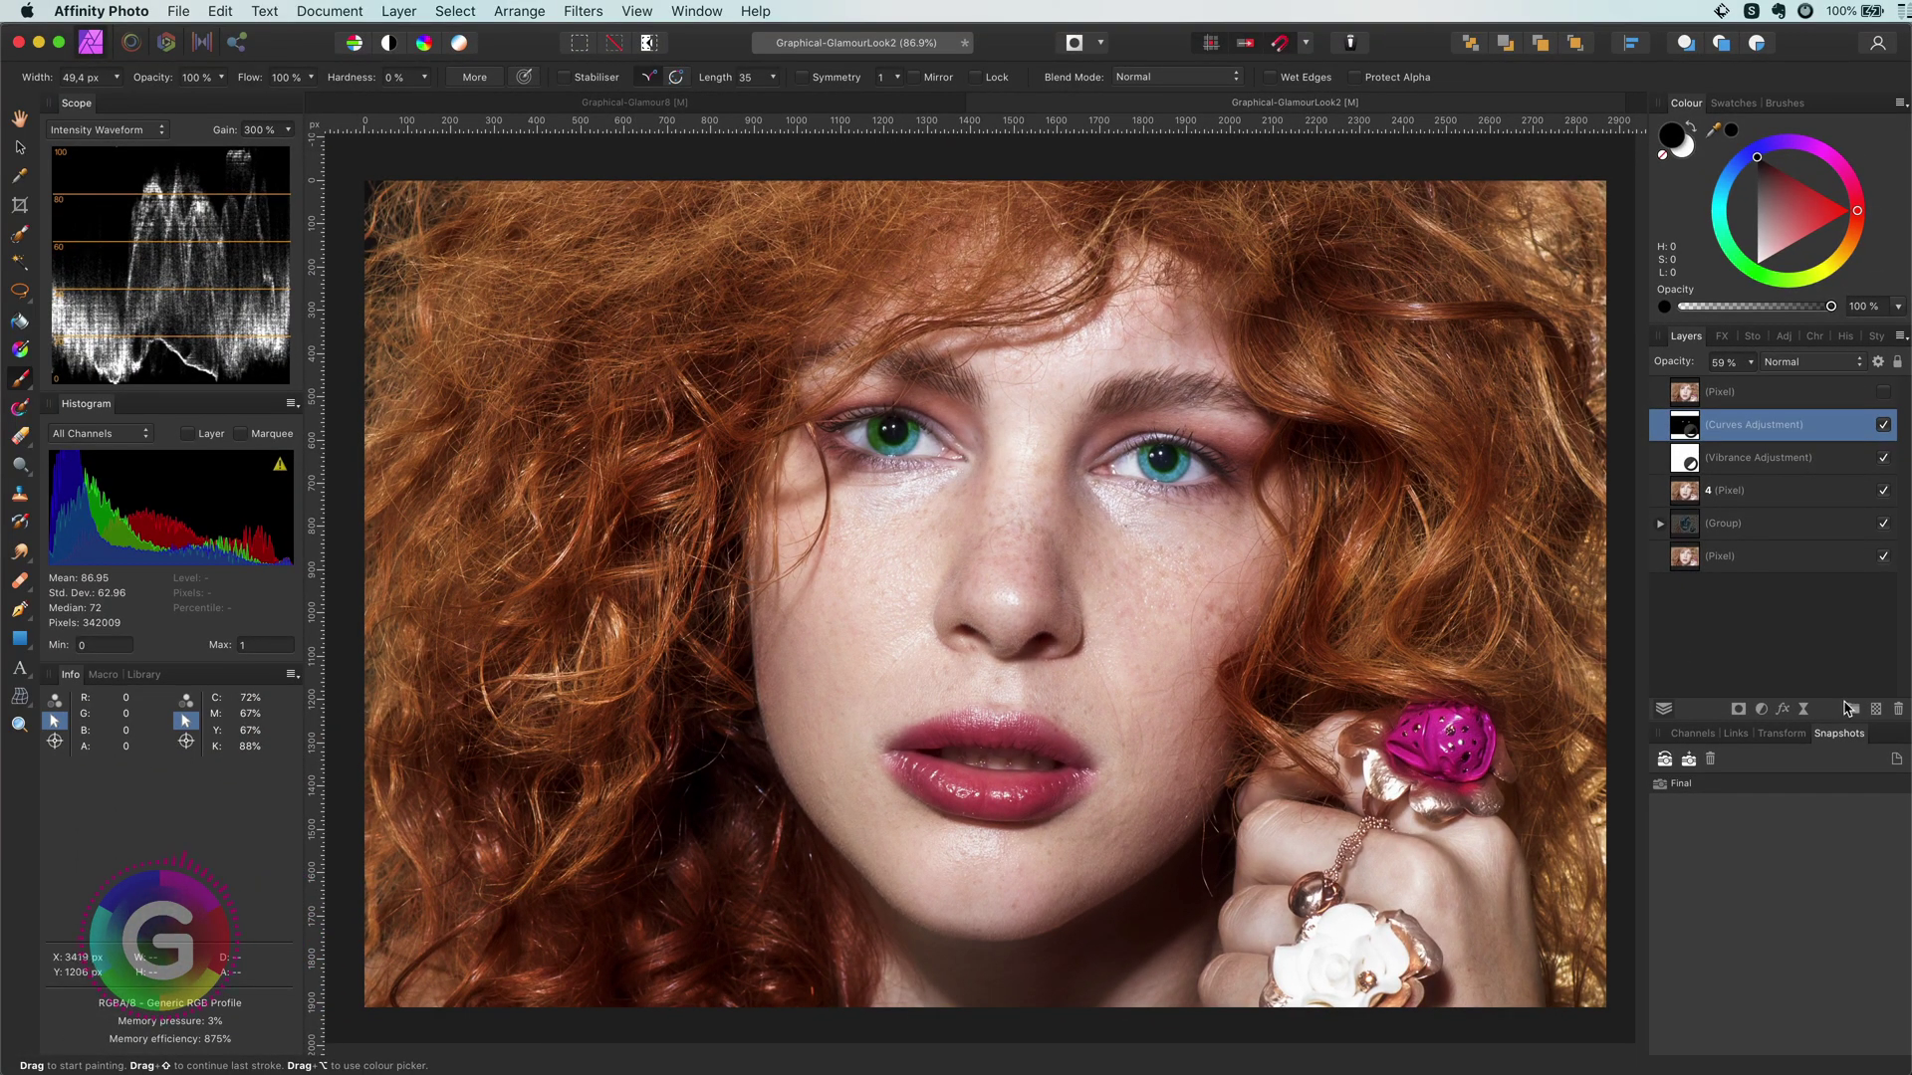
Save a document snapshot named End.
left_click(1688, 760)
type("End")
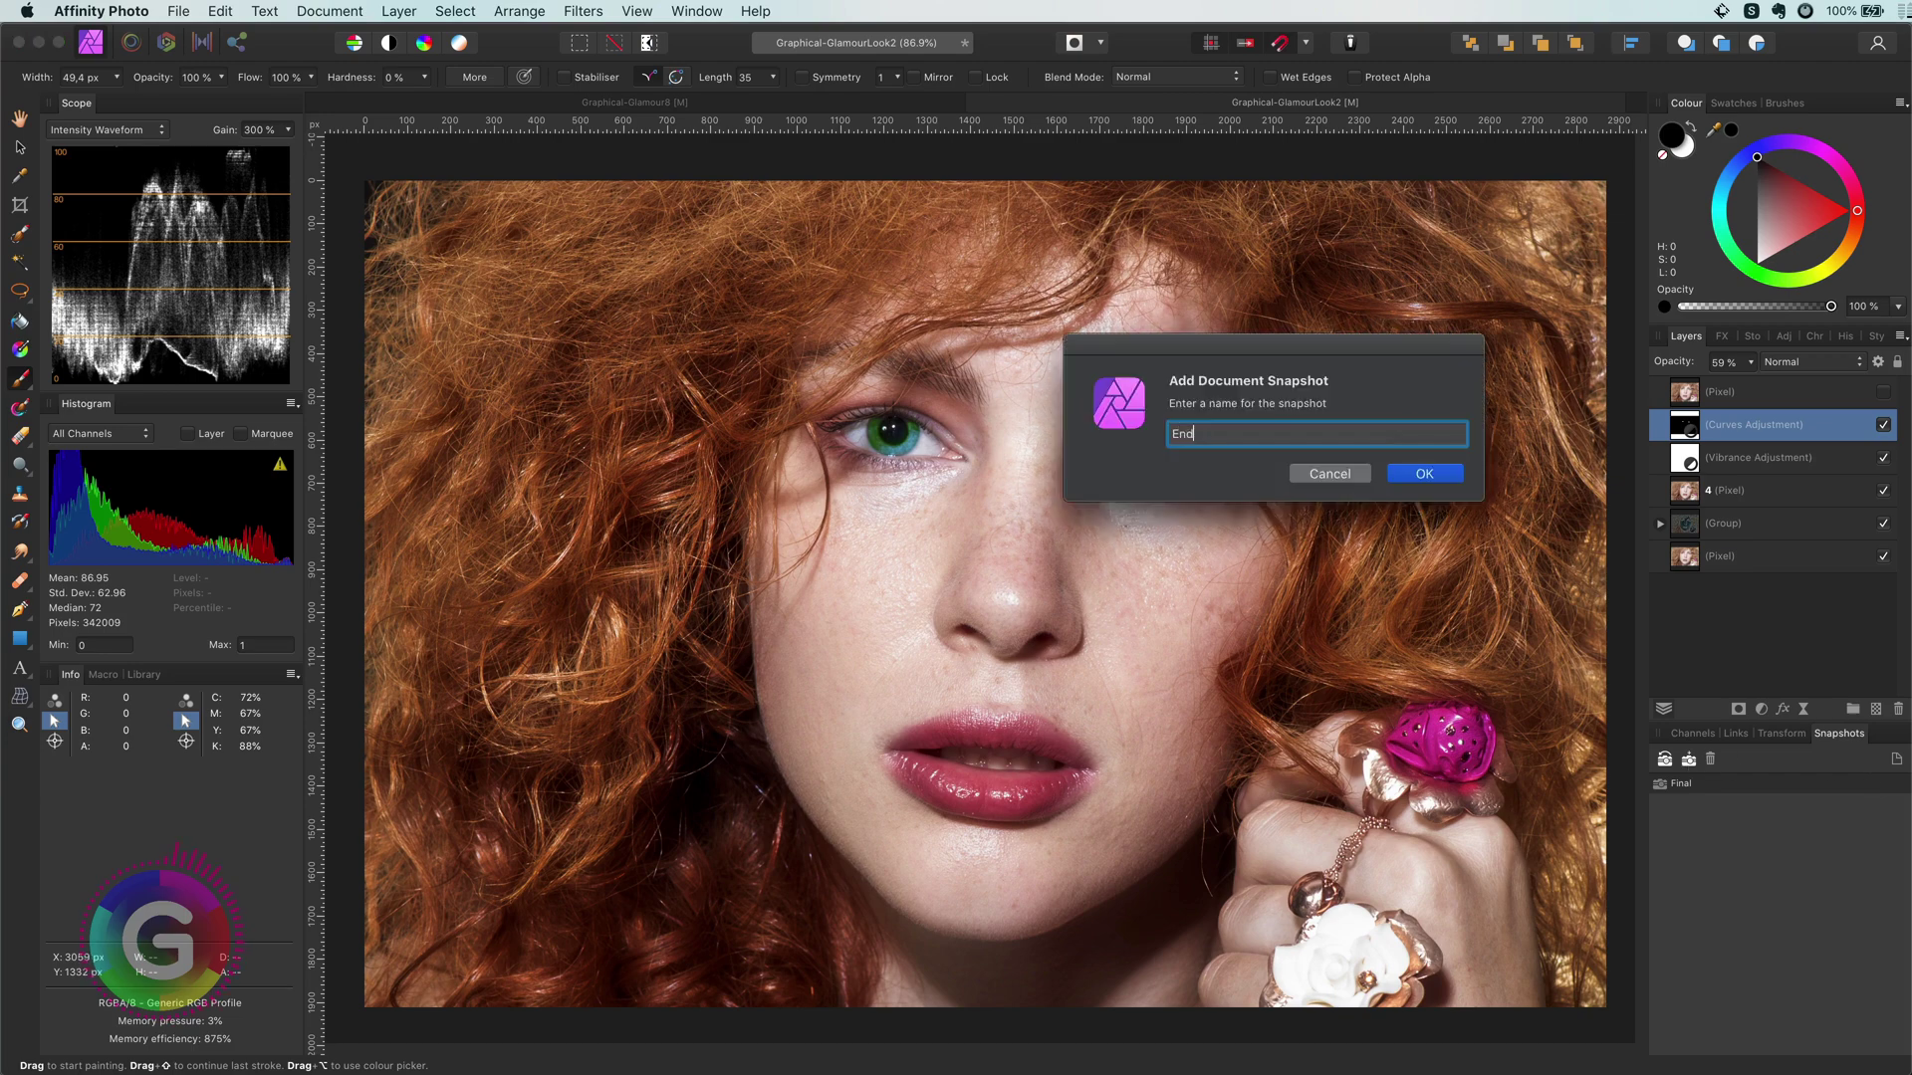
key("Return")
Expand Group and G23, confirm layer 3 uses Screen, and isolate the original Pixel layer.
left_click(1723, 523)
left_click(1659, 523)
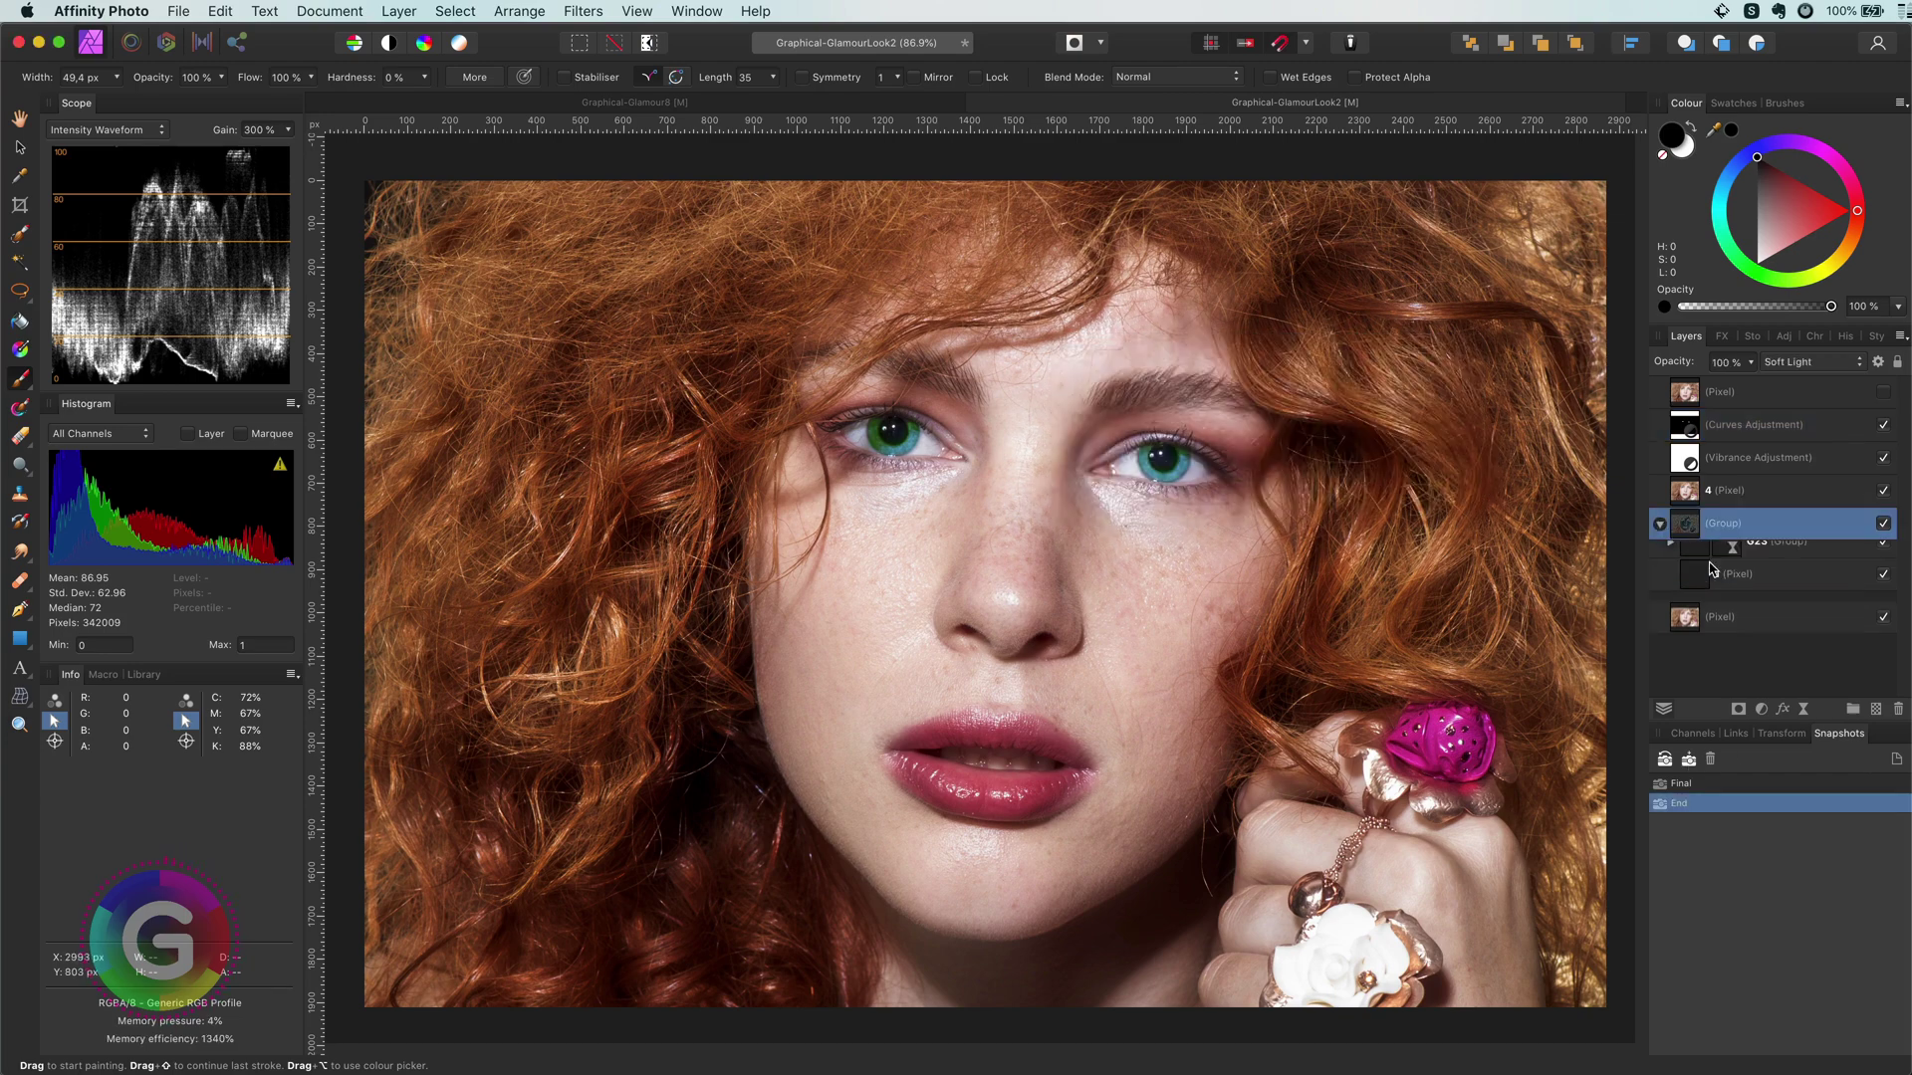
left_click(1670, 558)
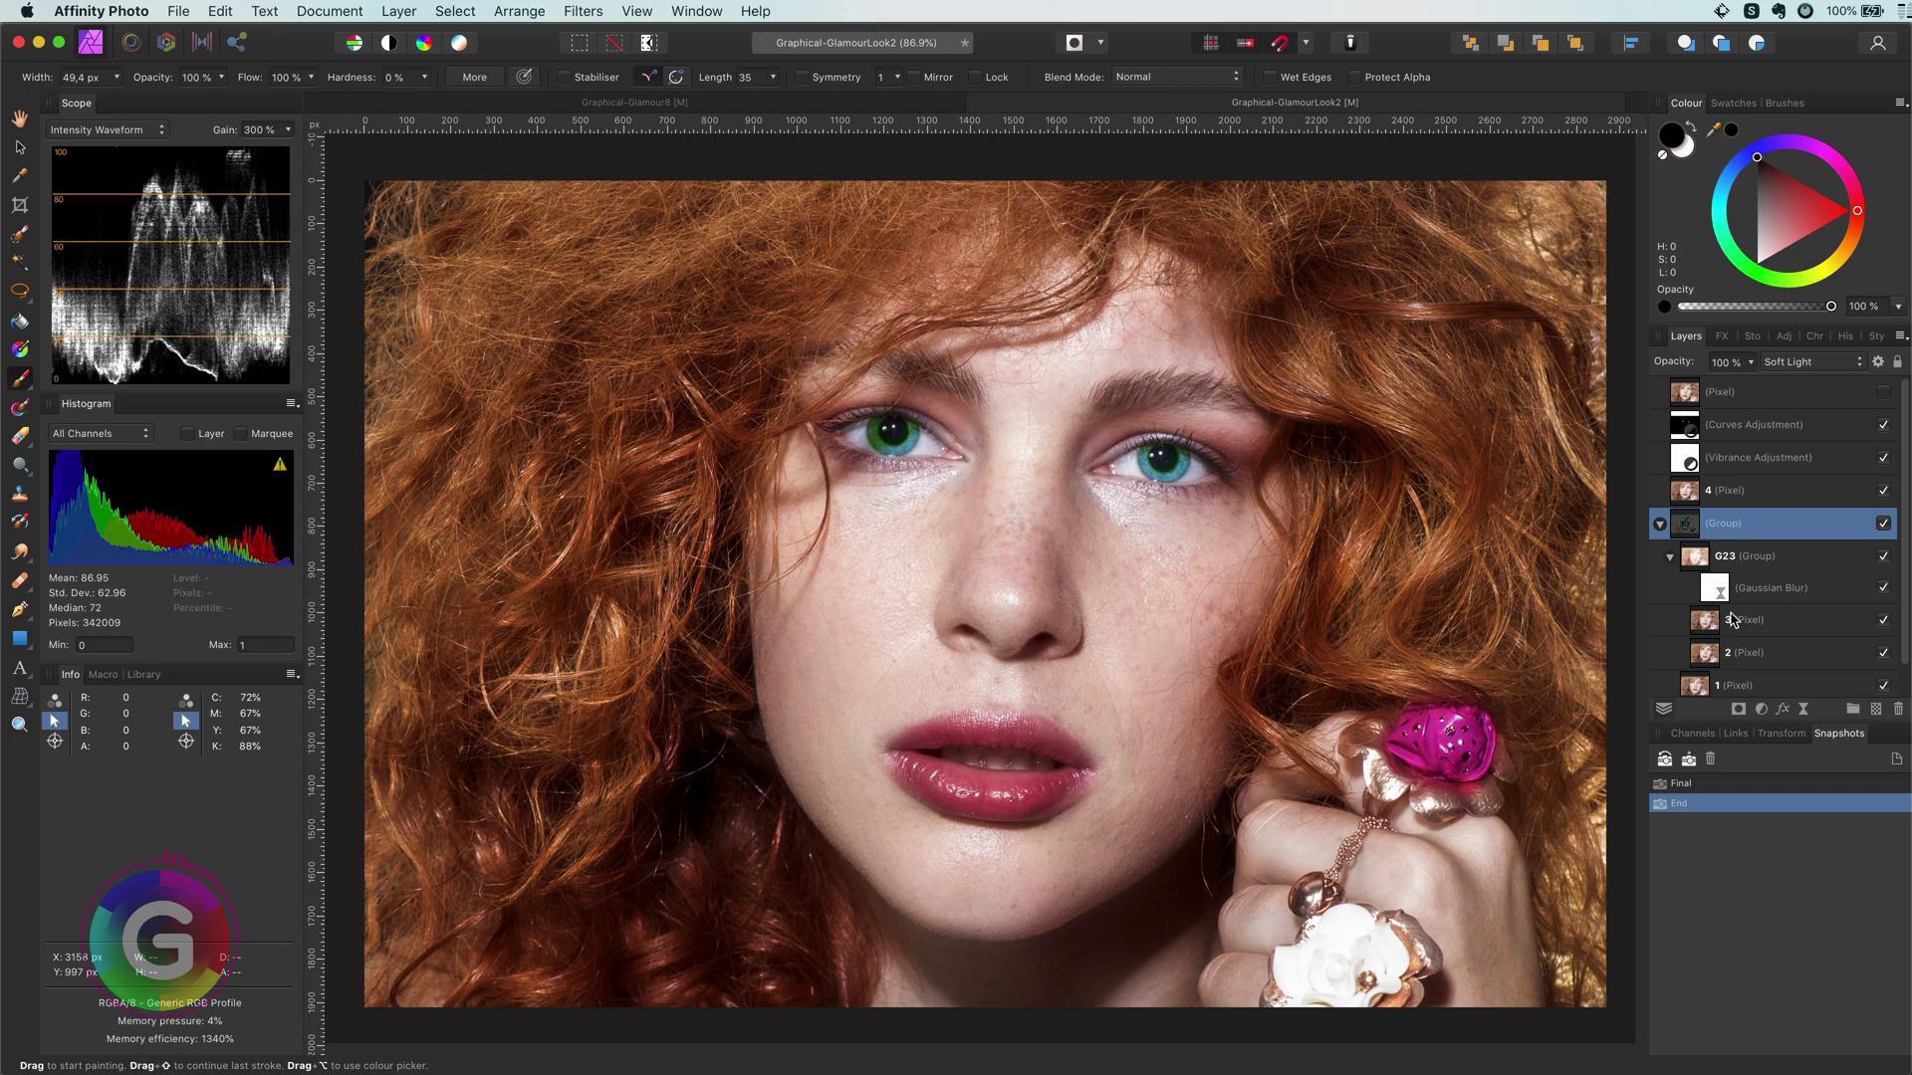
left_click(1732, 619)
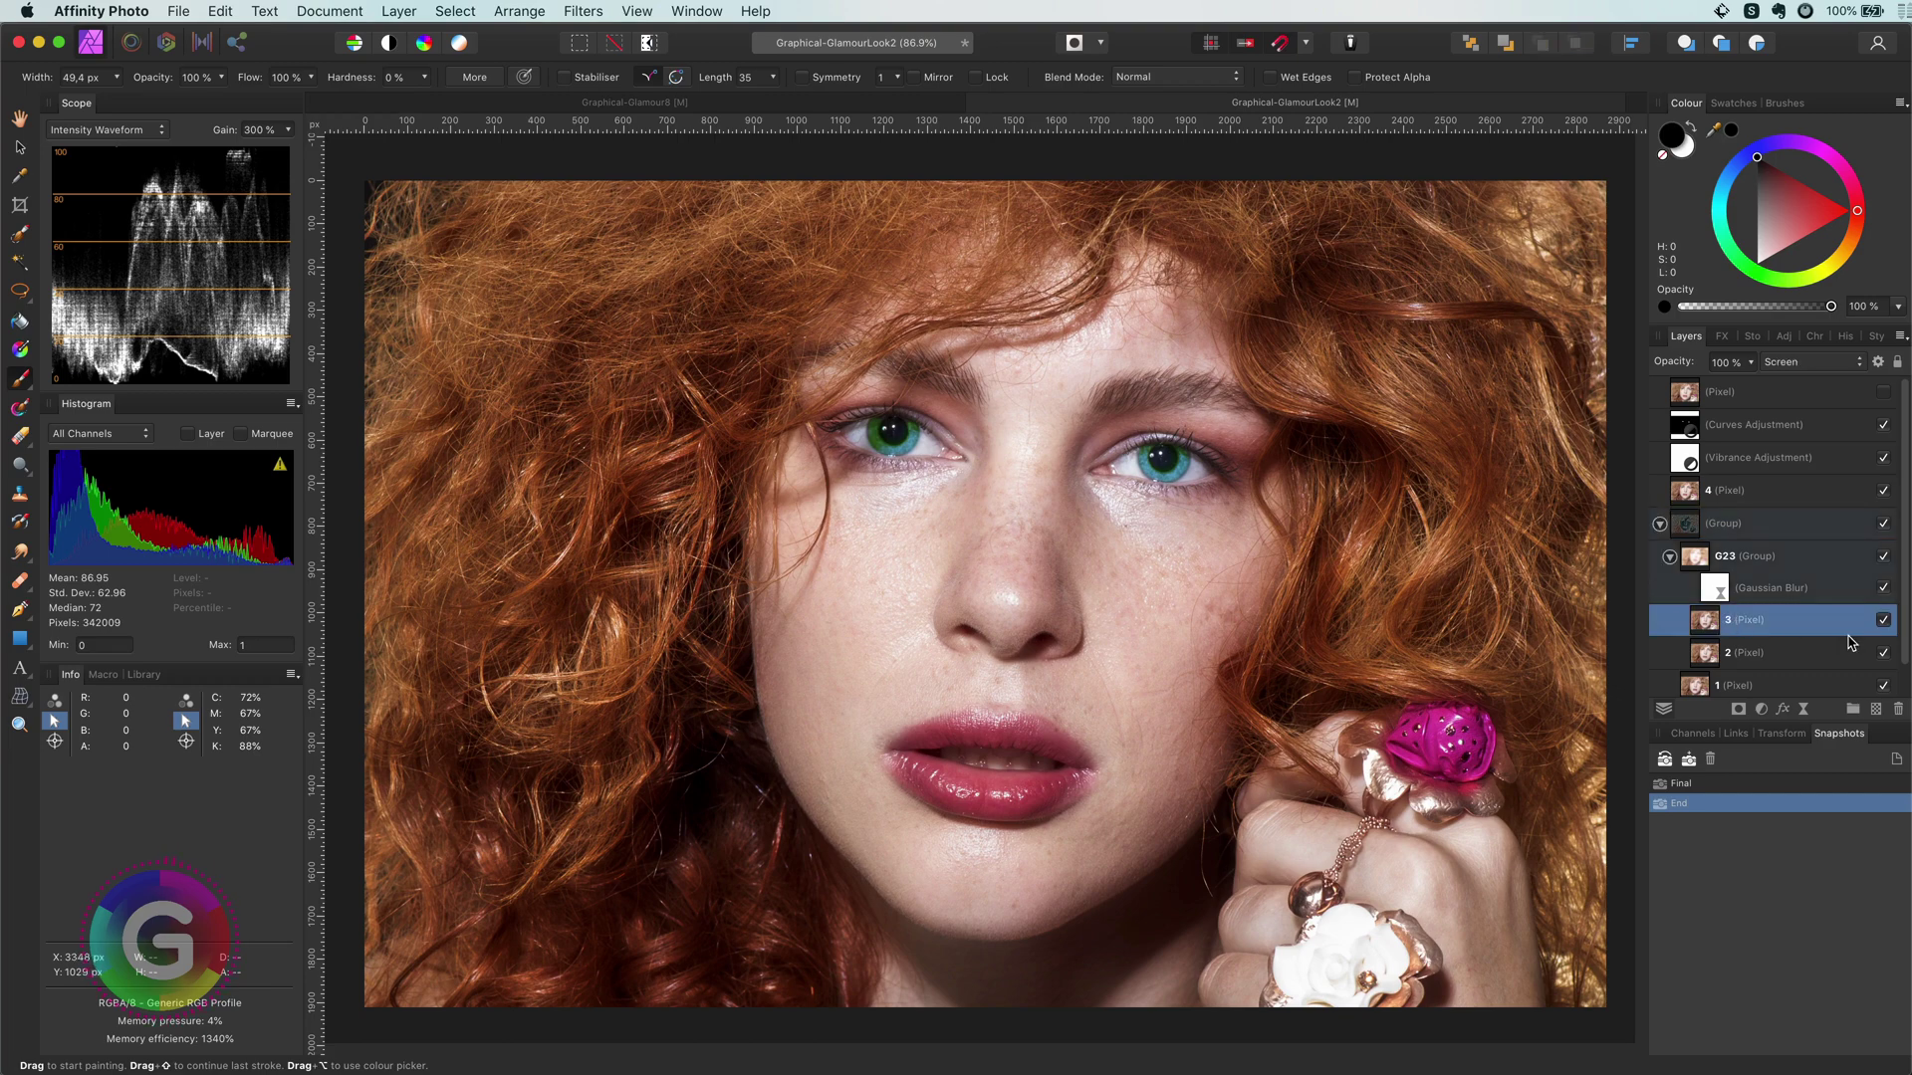
left_click(1811, 363)
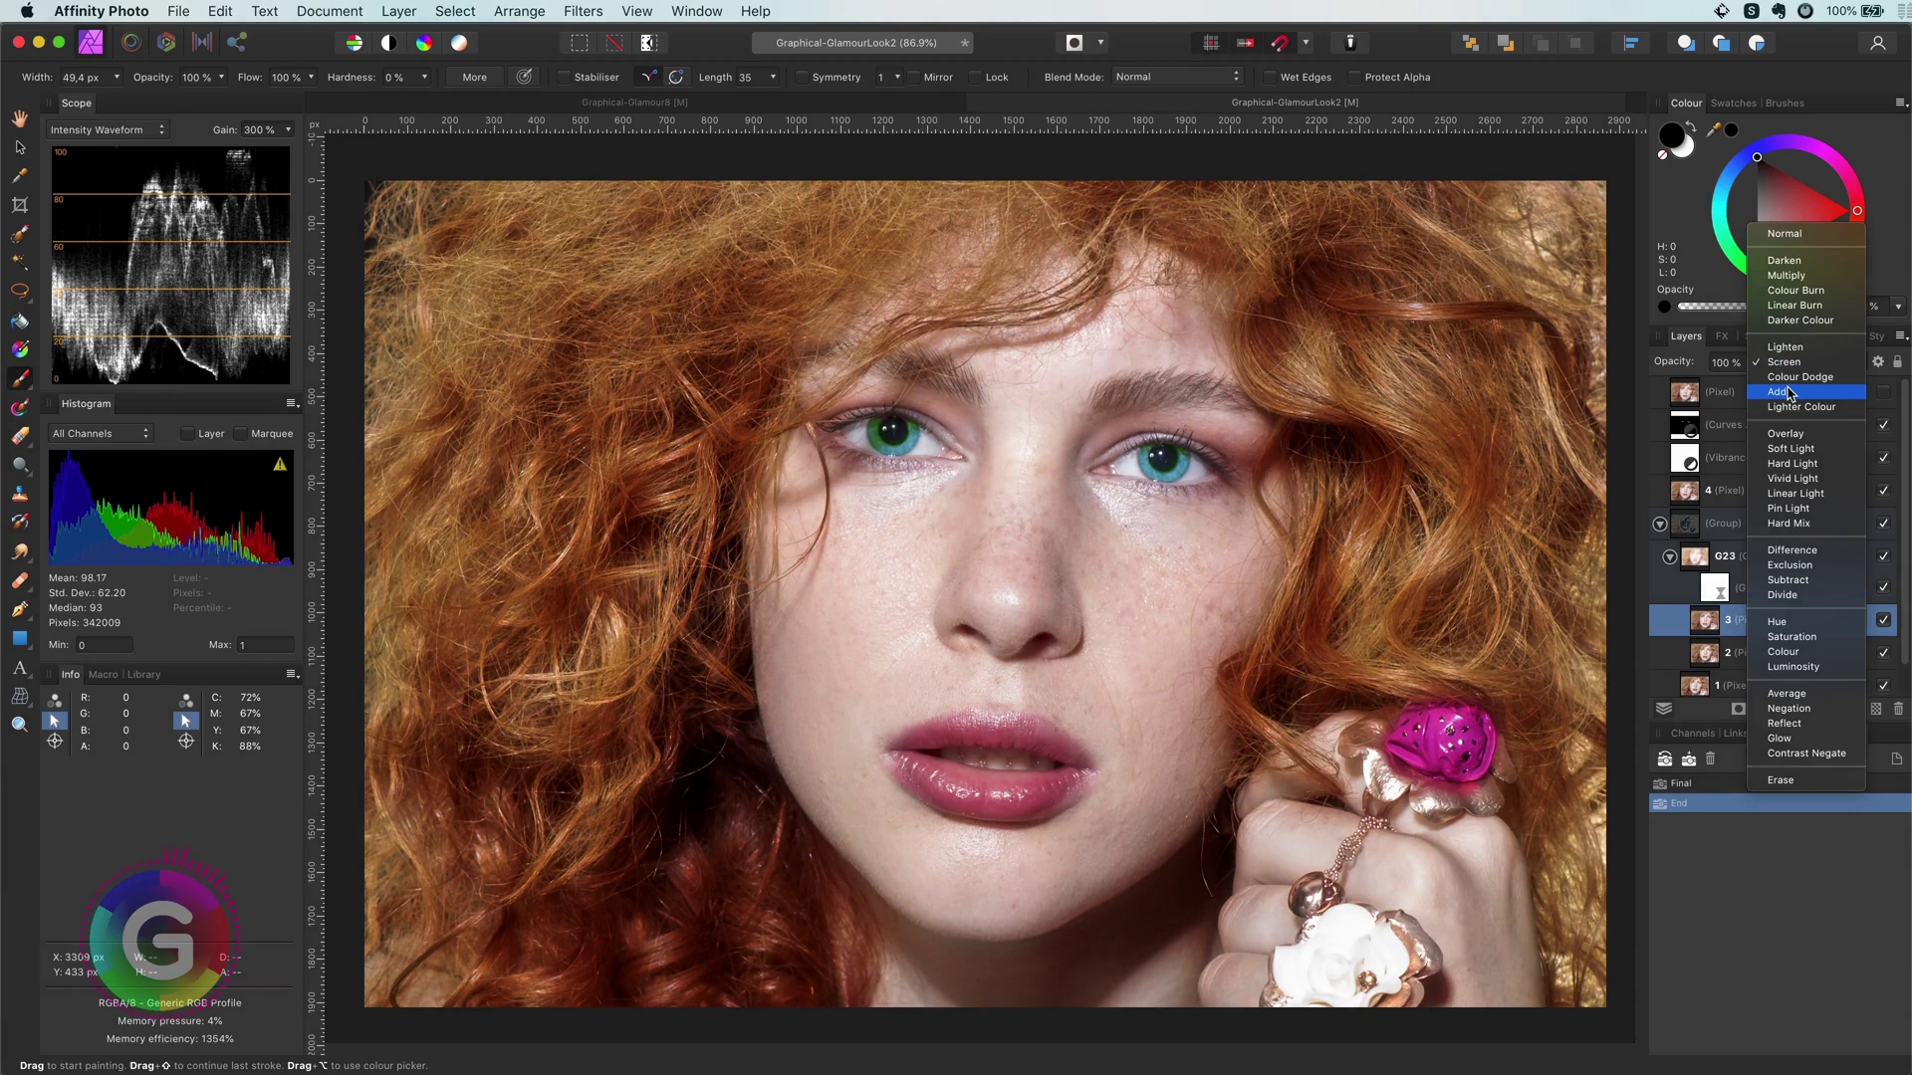
key("Escape")
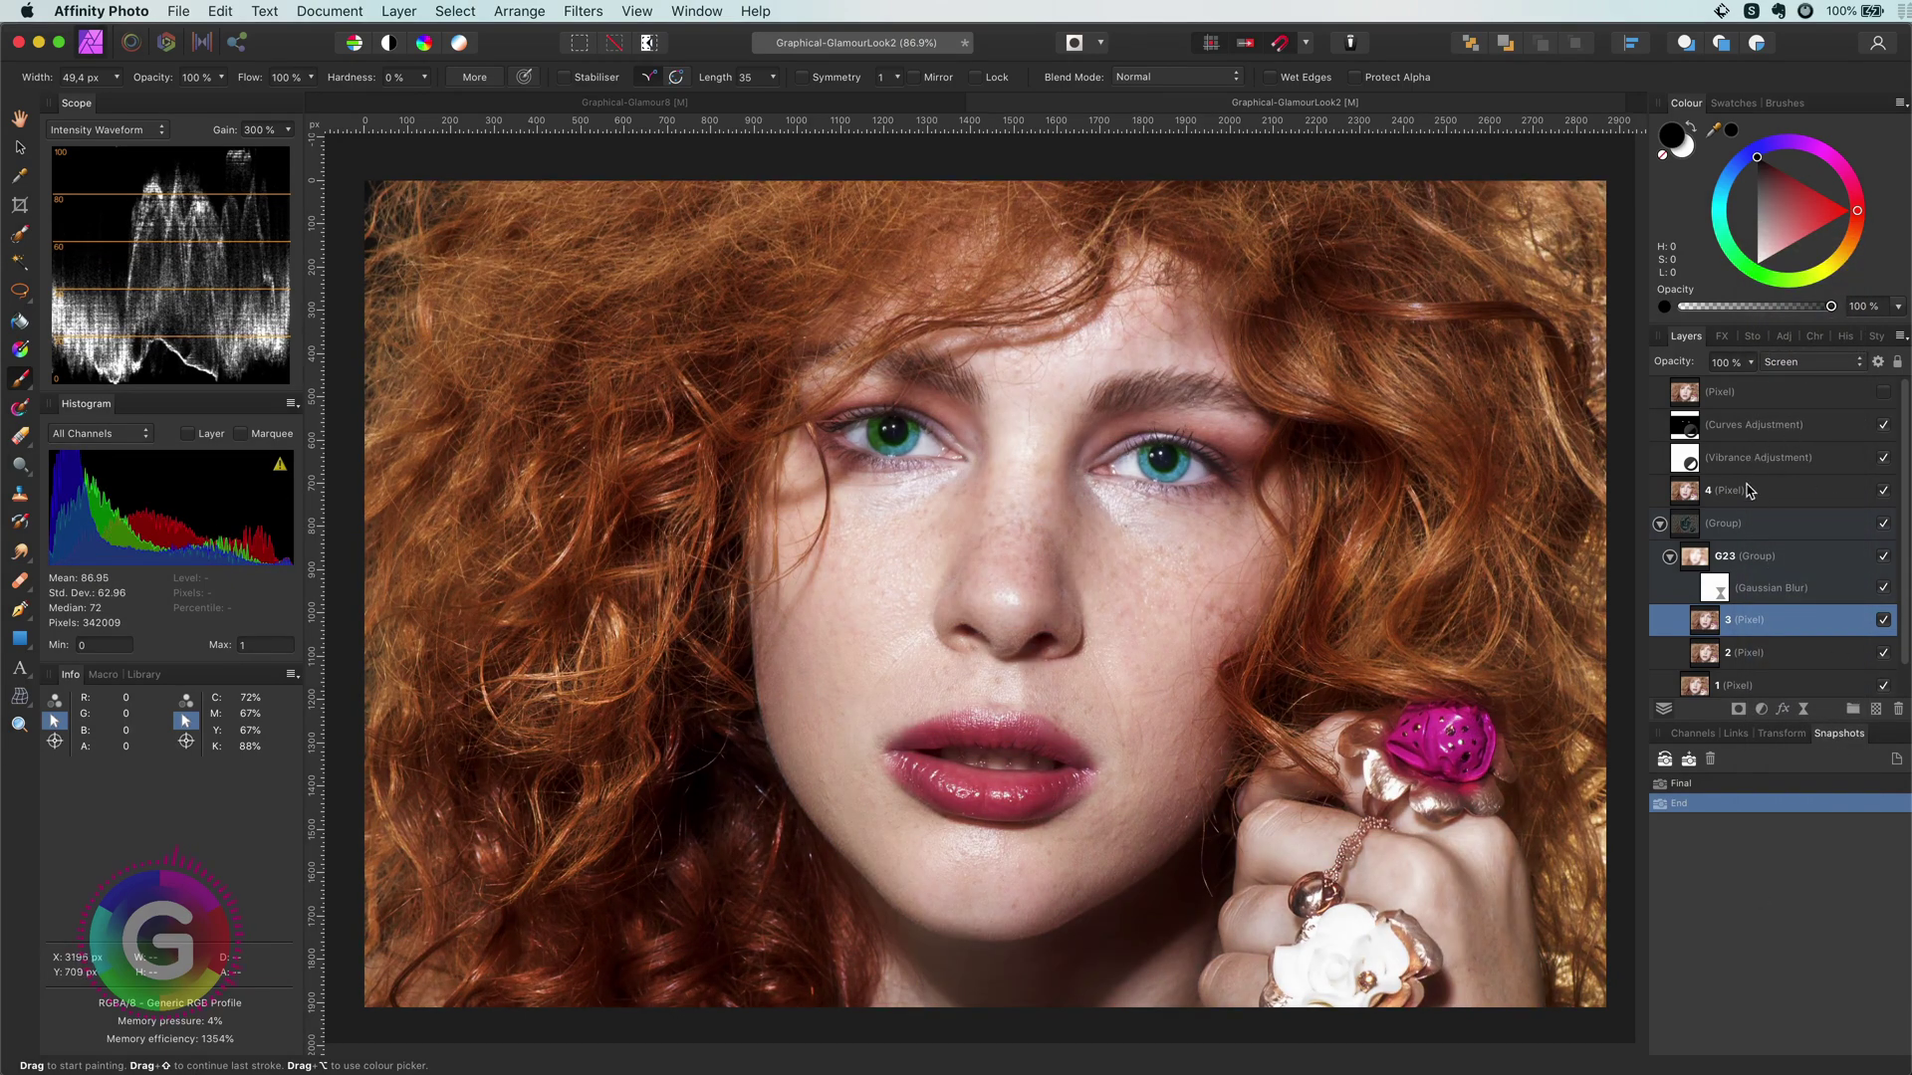
left_click(1674, 400, "alt")
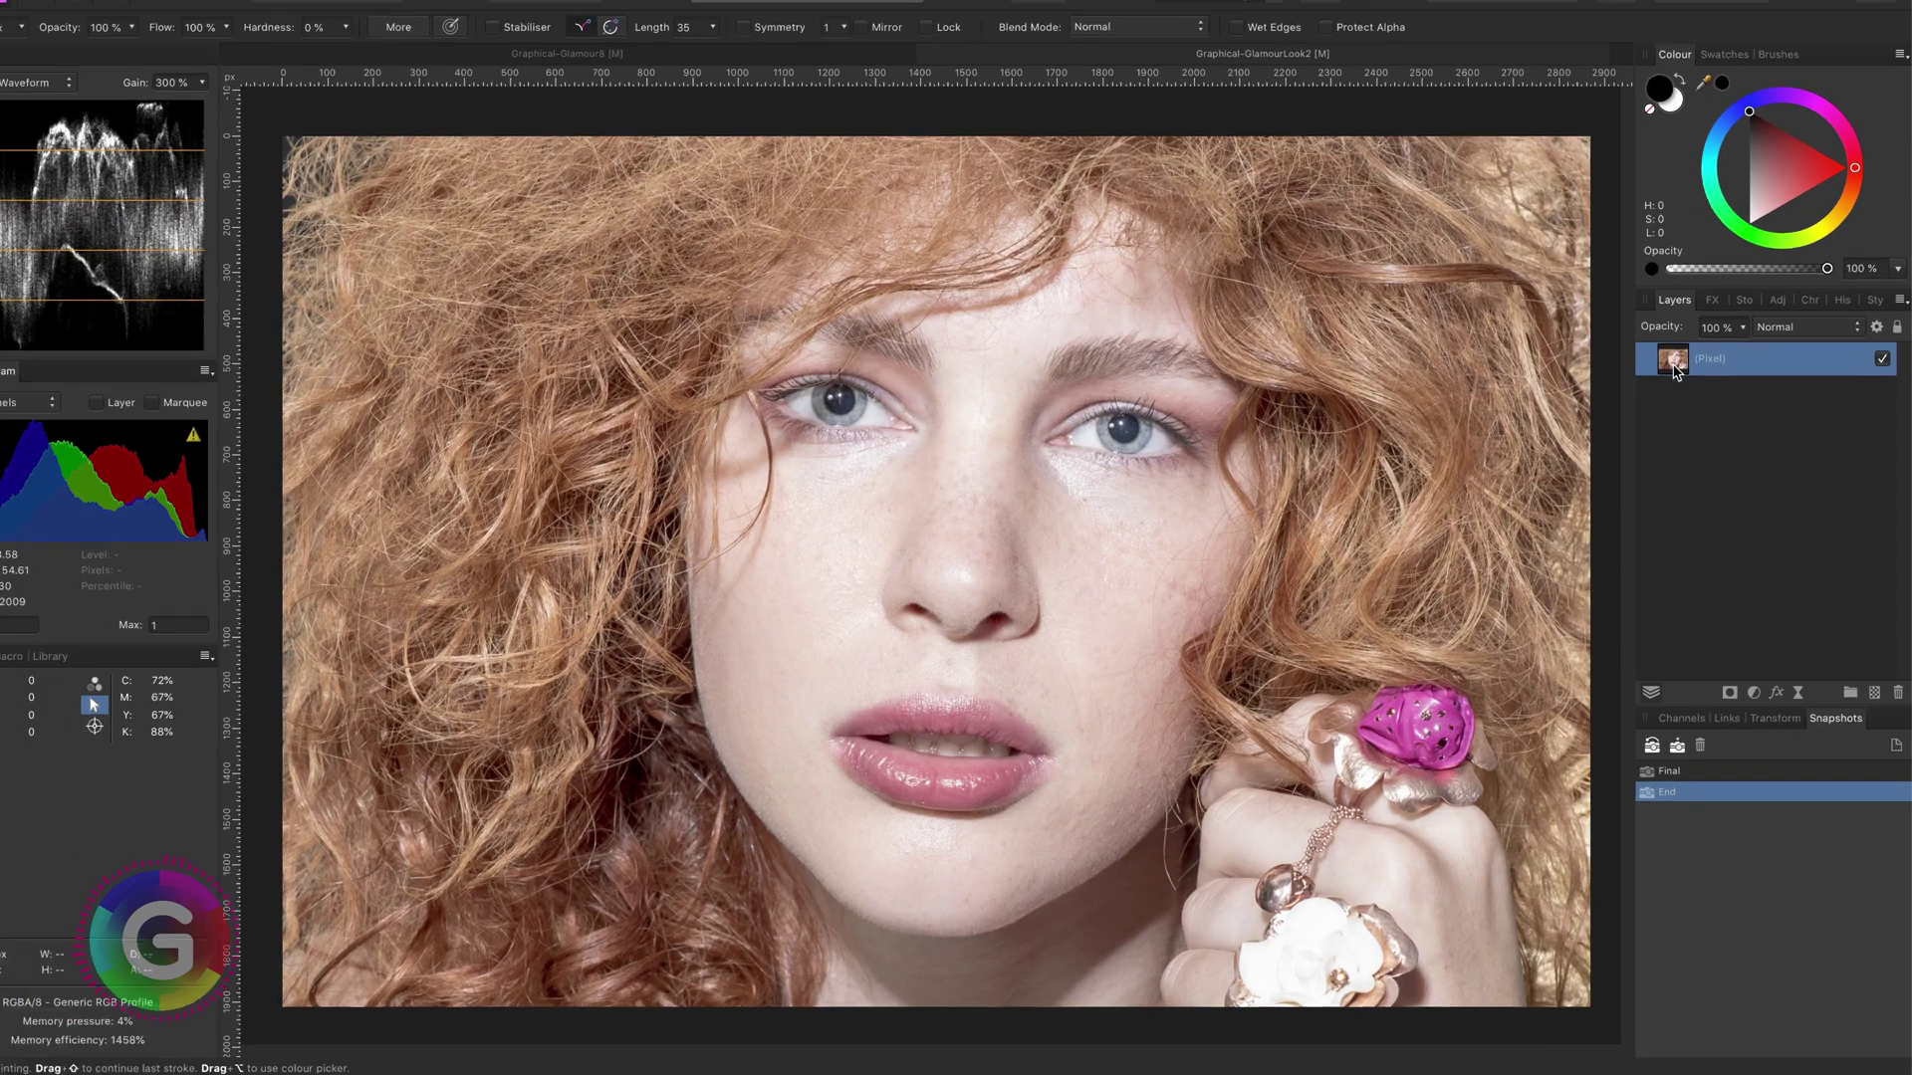
Show all layers again and rename the three photo layers 1, 2 and 3.
left_click(1684, 394, "alt")
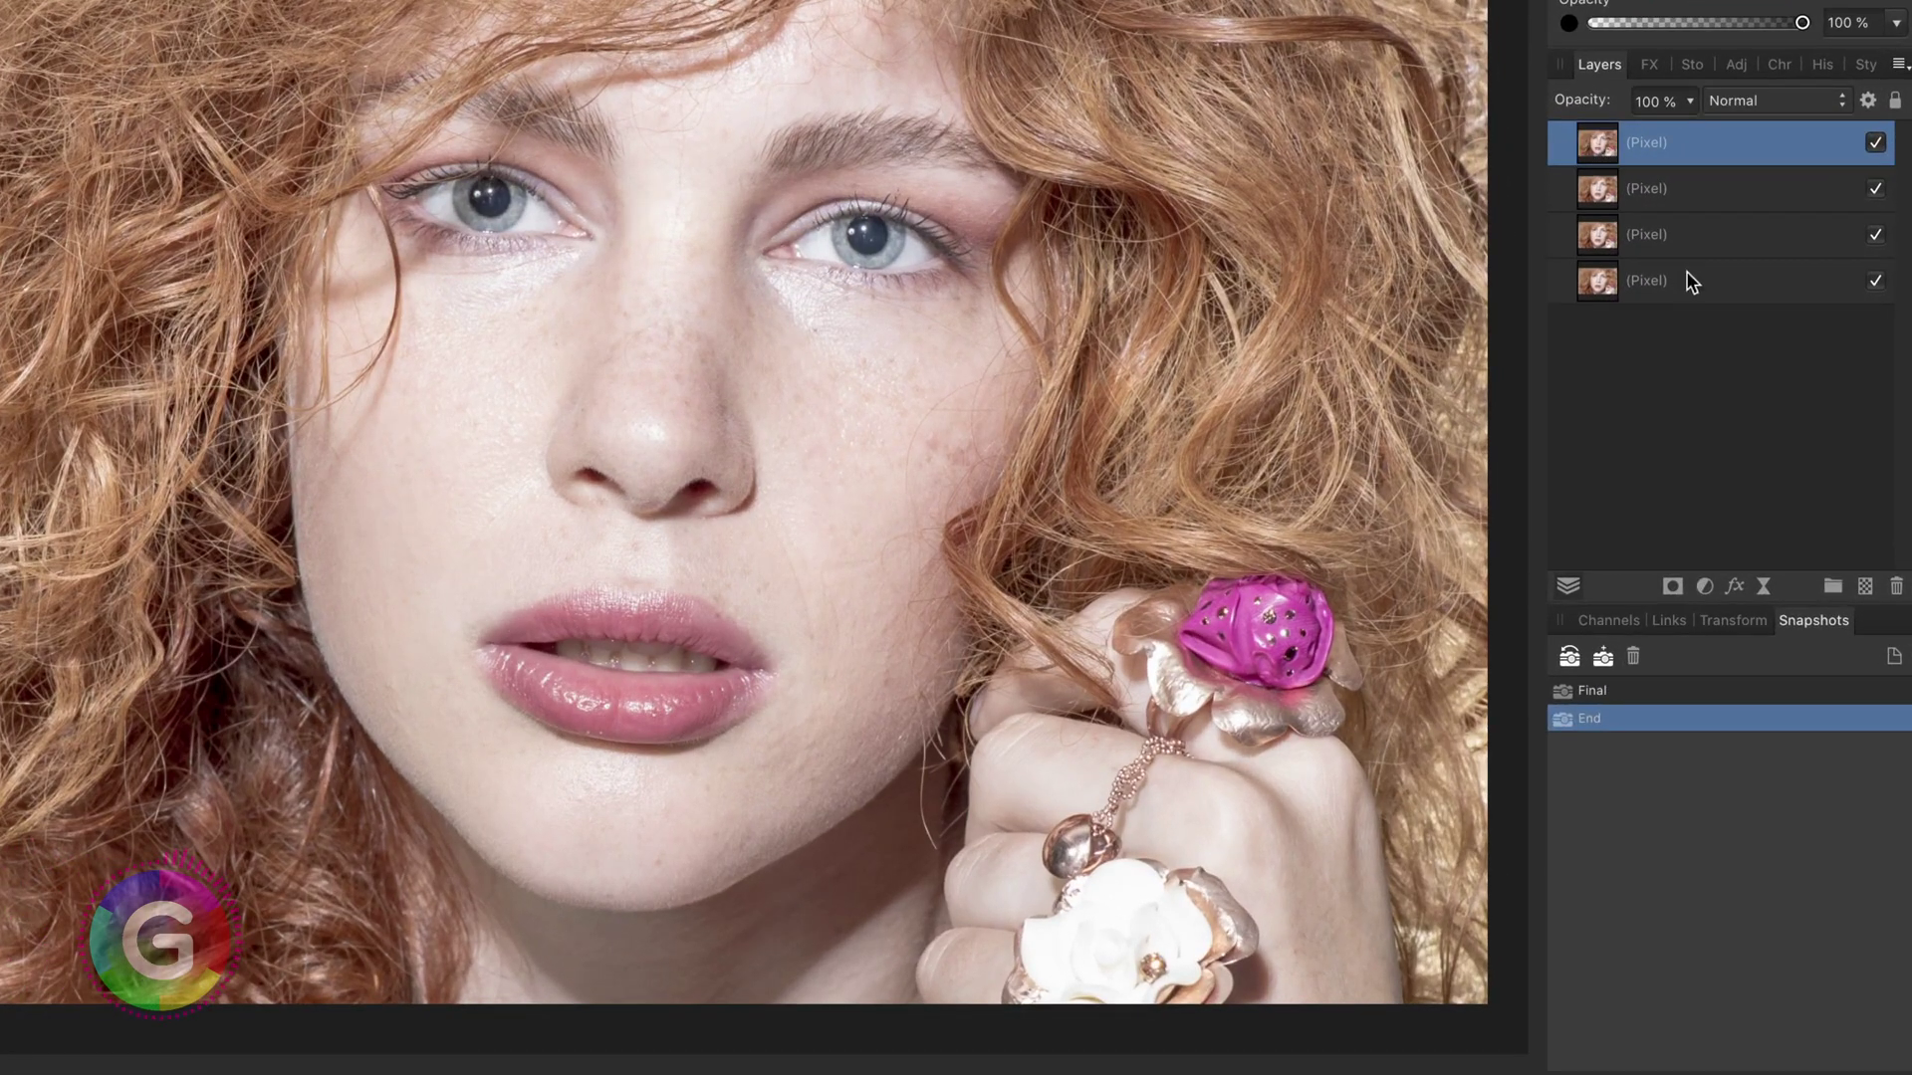
double_click(1672, 237)
type("1")
double_click(1651, 194)
type("2")
double_click(1657, 149)
type("3")
key("Return")
Hide layer 3 and nest a Curves adjustment under layer 2, blended in Screen.
left_click(1874, 142)
left_click(1609, 193)
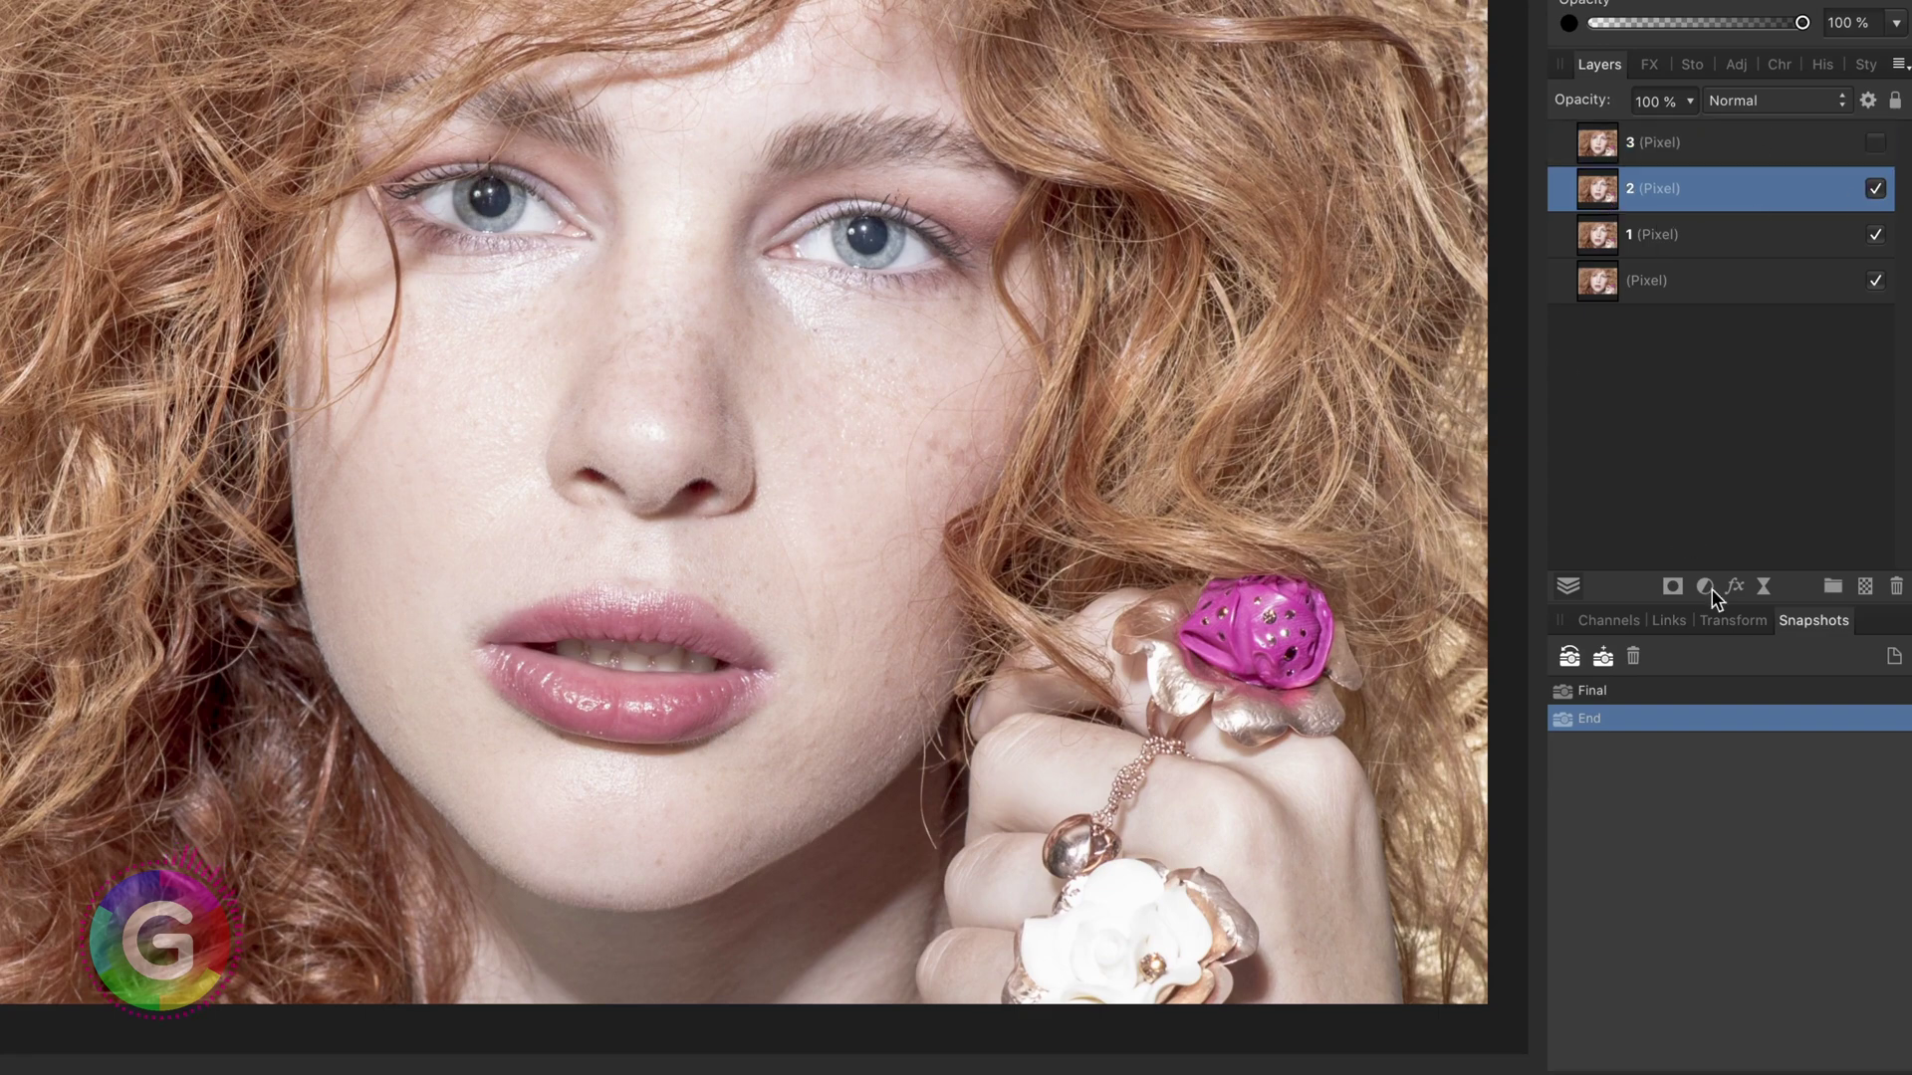
left_click(1705, 586)
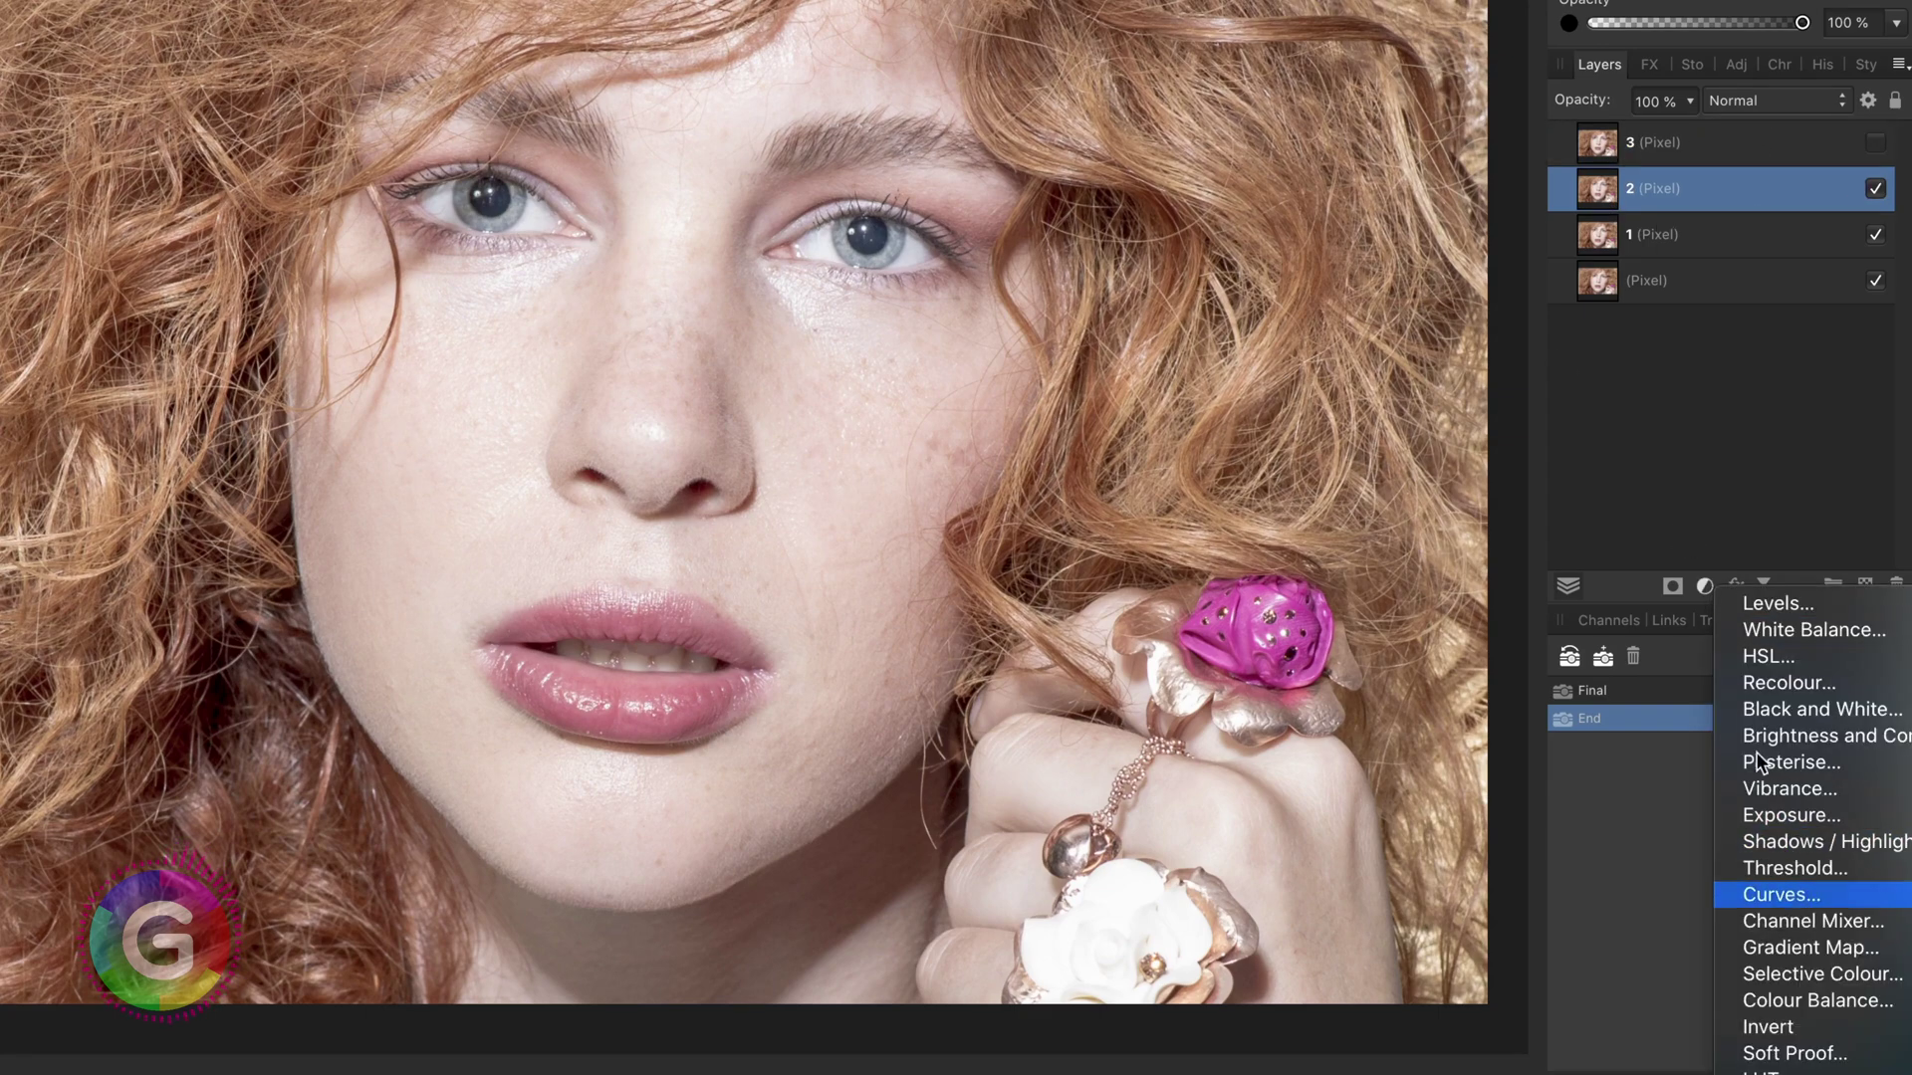
left_click(1795, 894)
left_click_drag(1605, 194, 1688, 265)
left_click(999, 333)
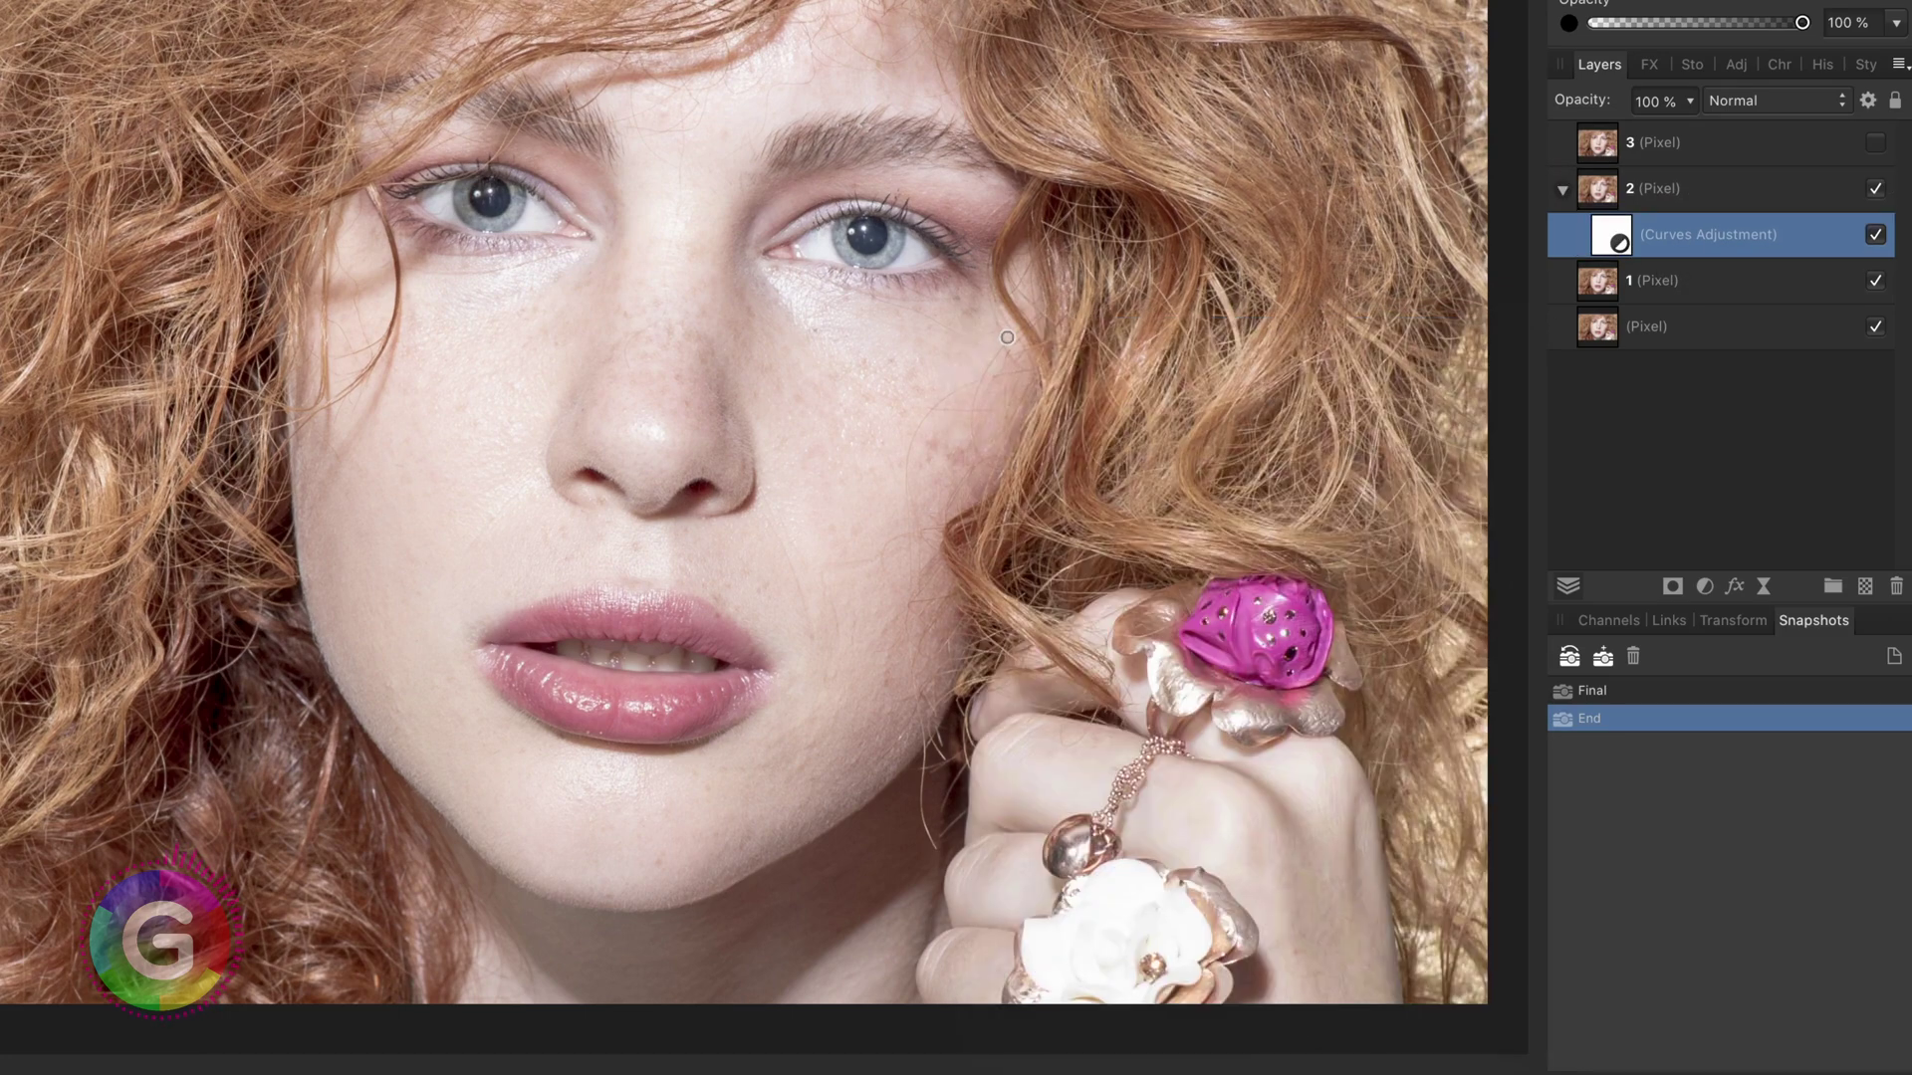
left_click(1760, 104)
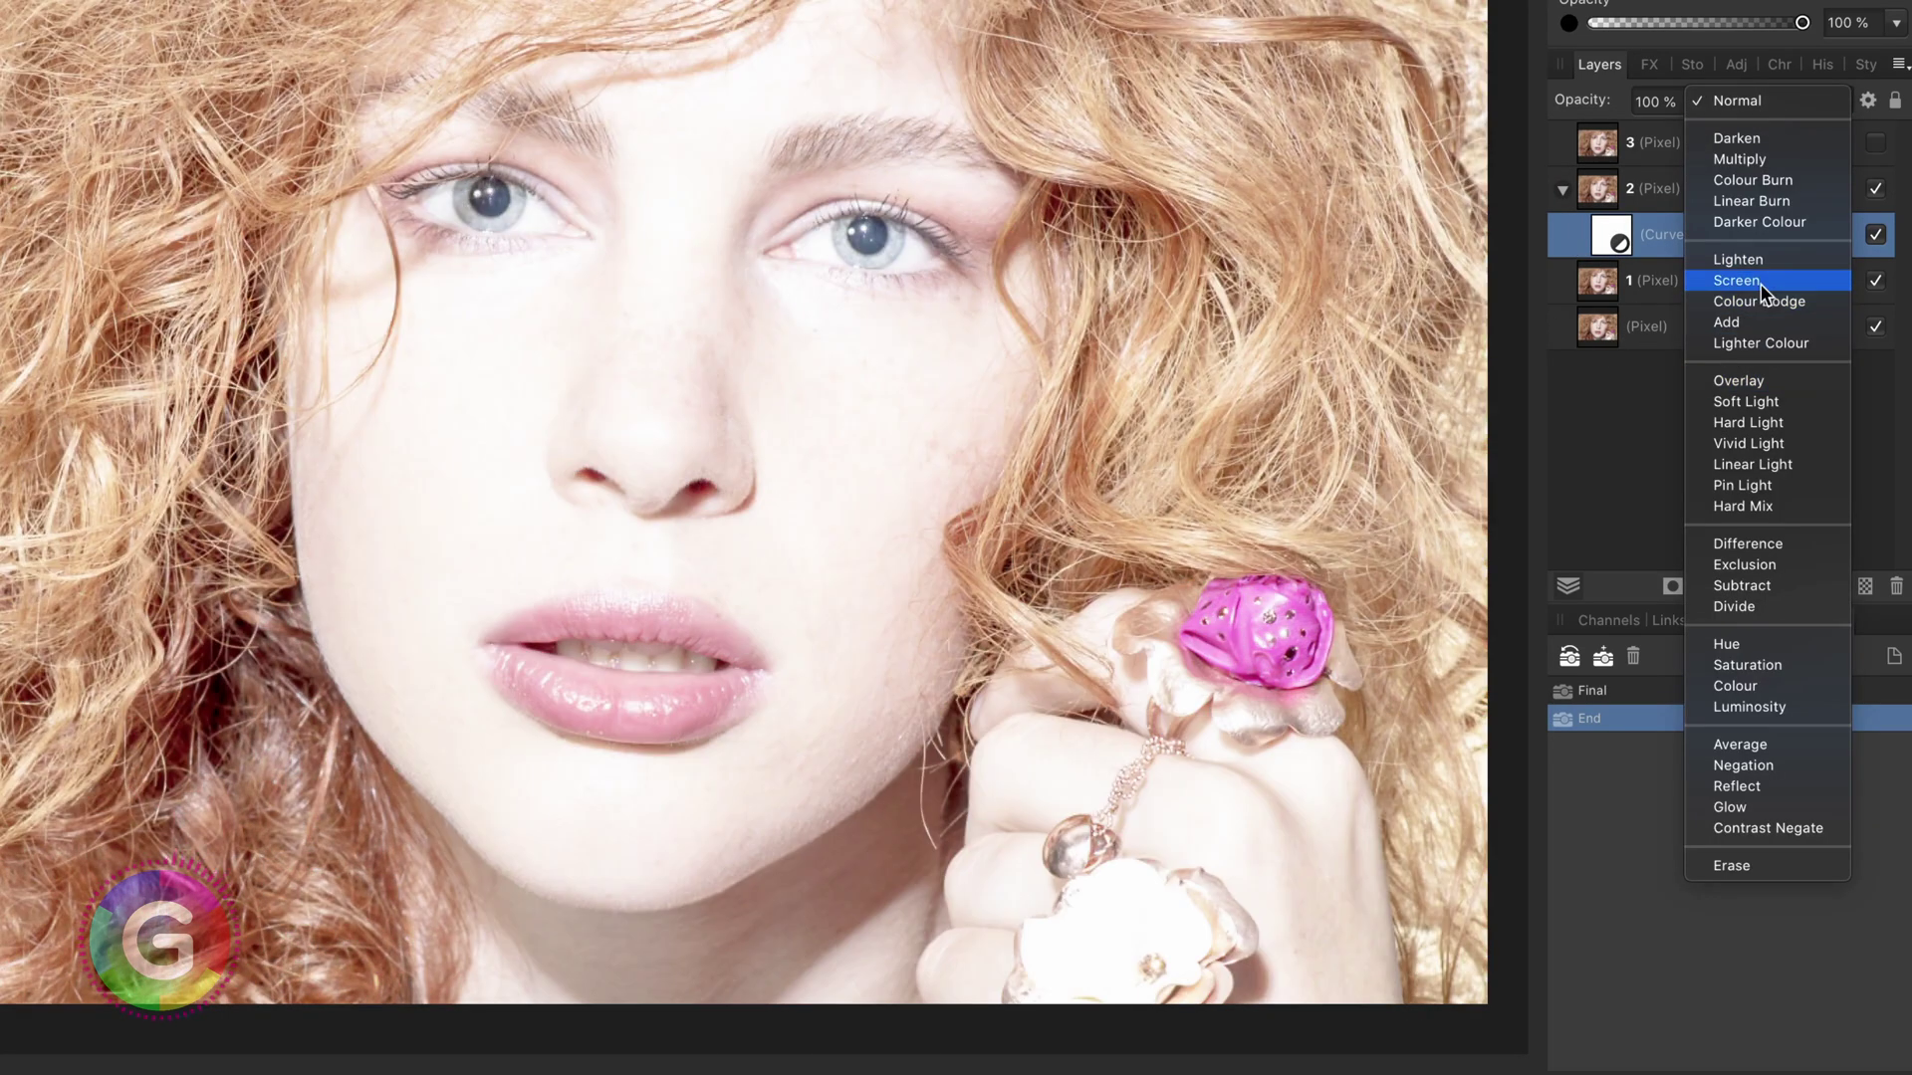
left_click(1761, 282)
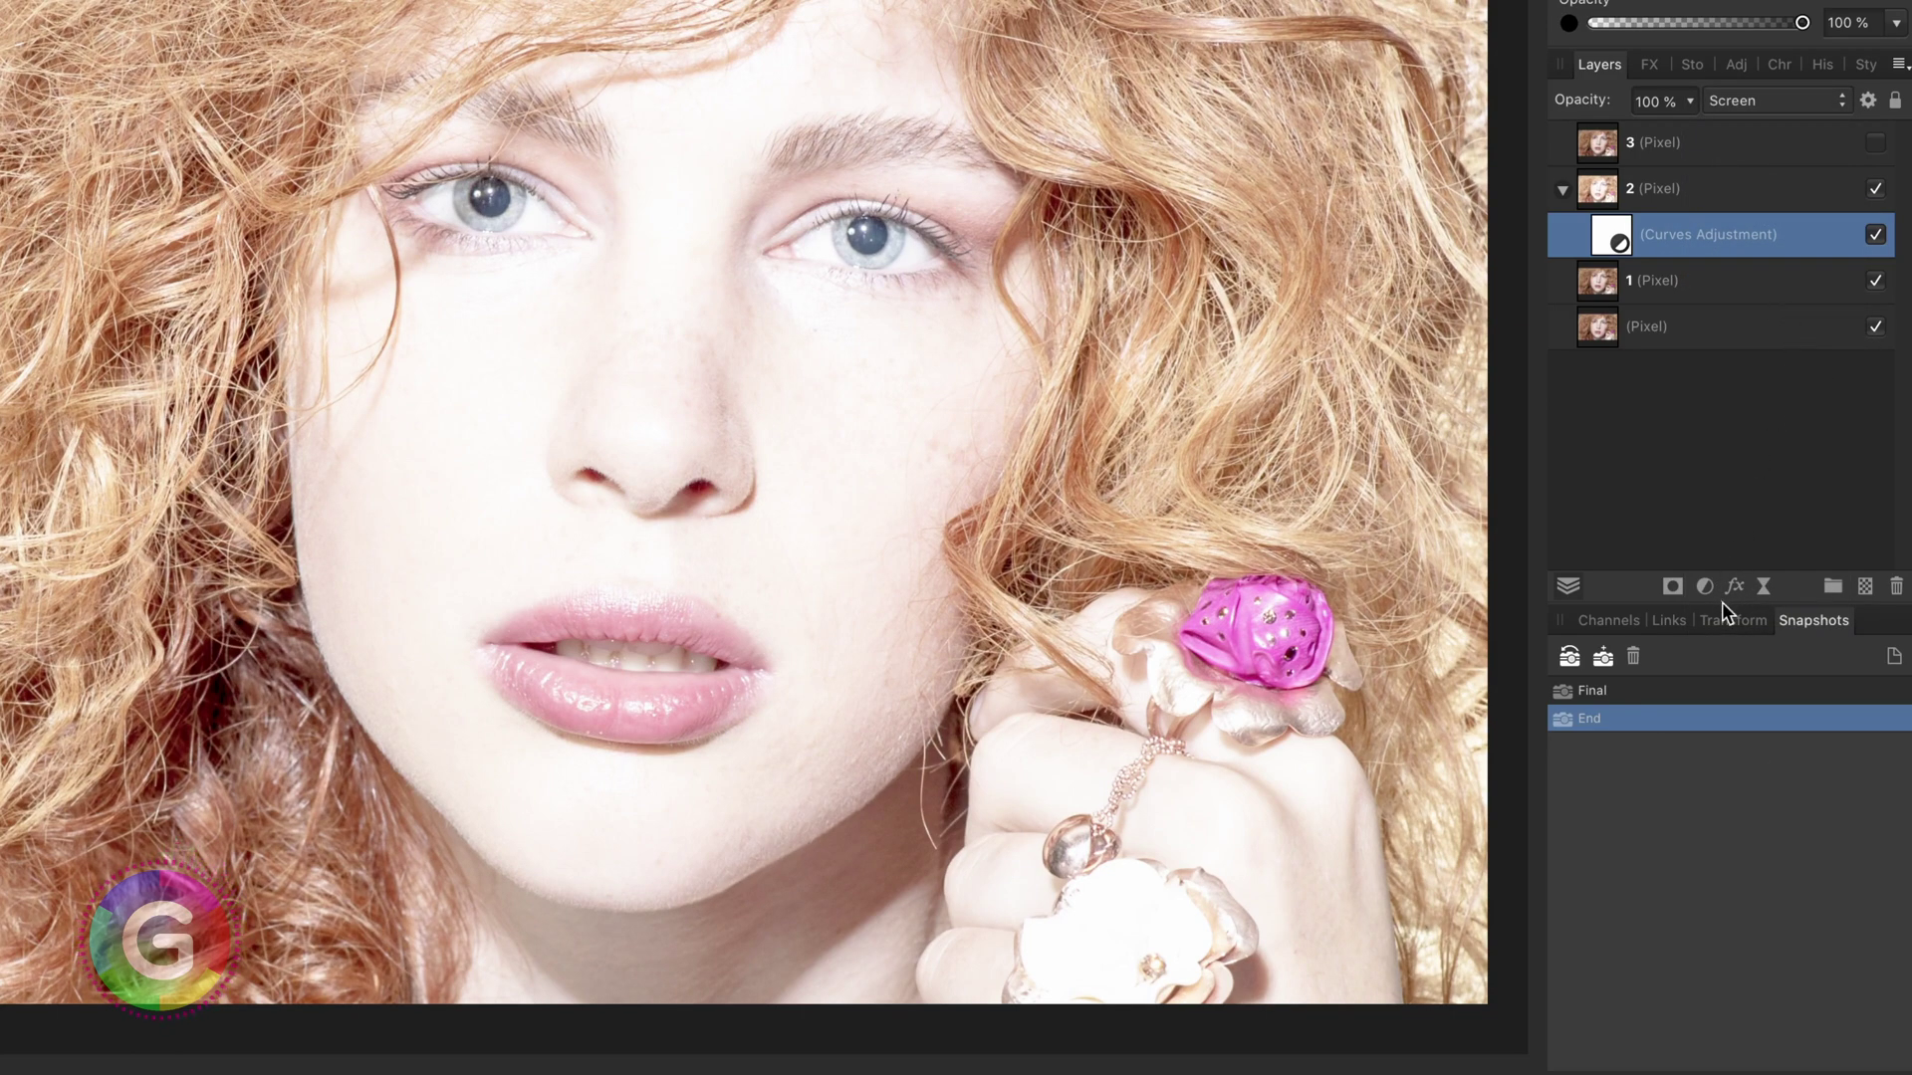
Add a ~20 px live Gaussian Blur with Preserve Alpha, and set layer 2 to Difference.
left_click(1764, 587)
left_click(1837, 600)
left_click_drag(1646, 278, 1722, 221)
left_click(1073, 895)
left_click_drag(1075, 964, 1241, 976)
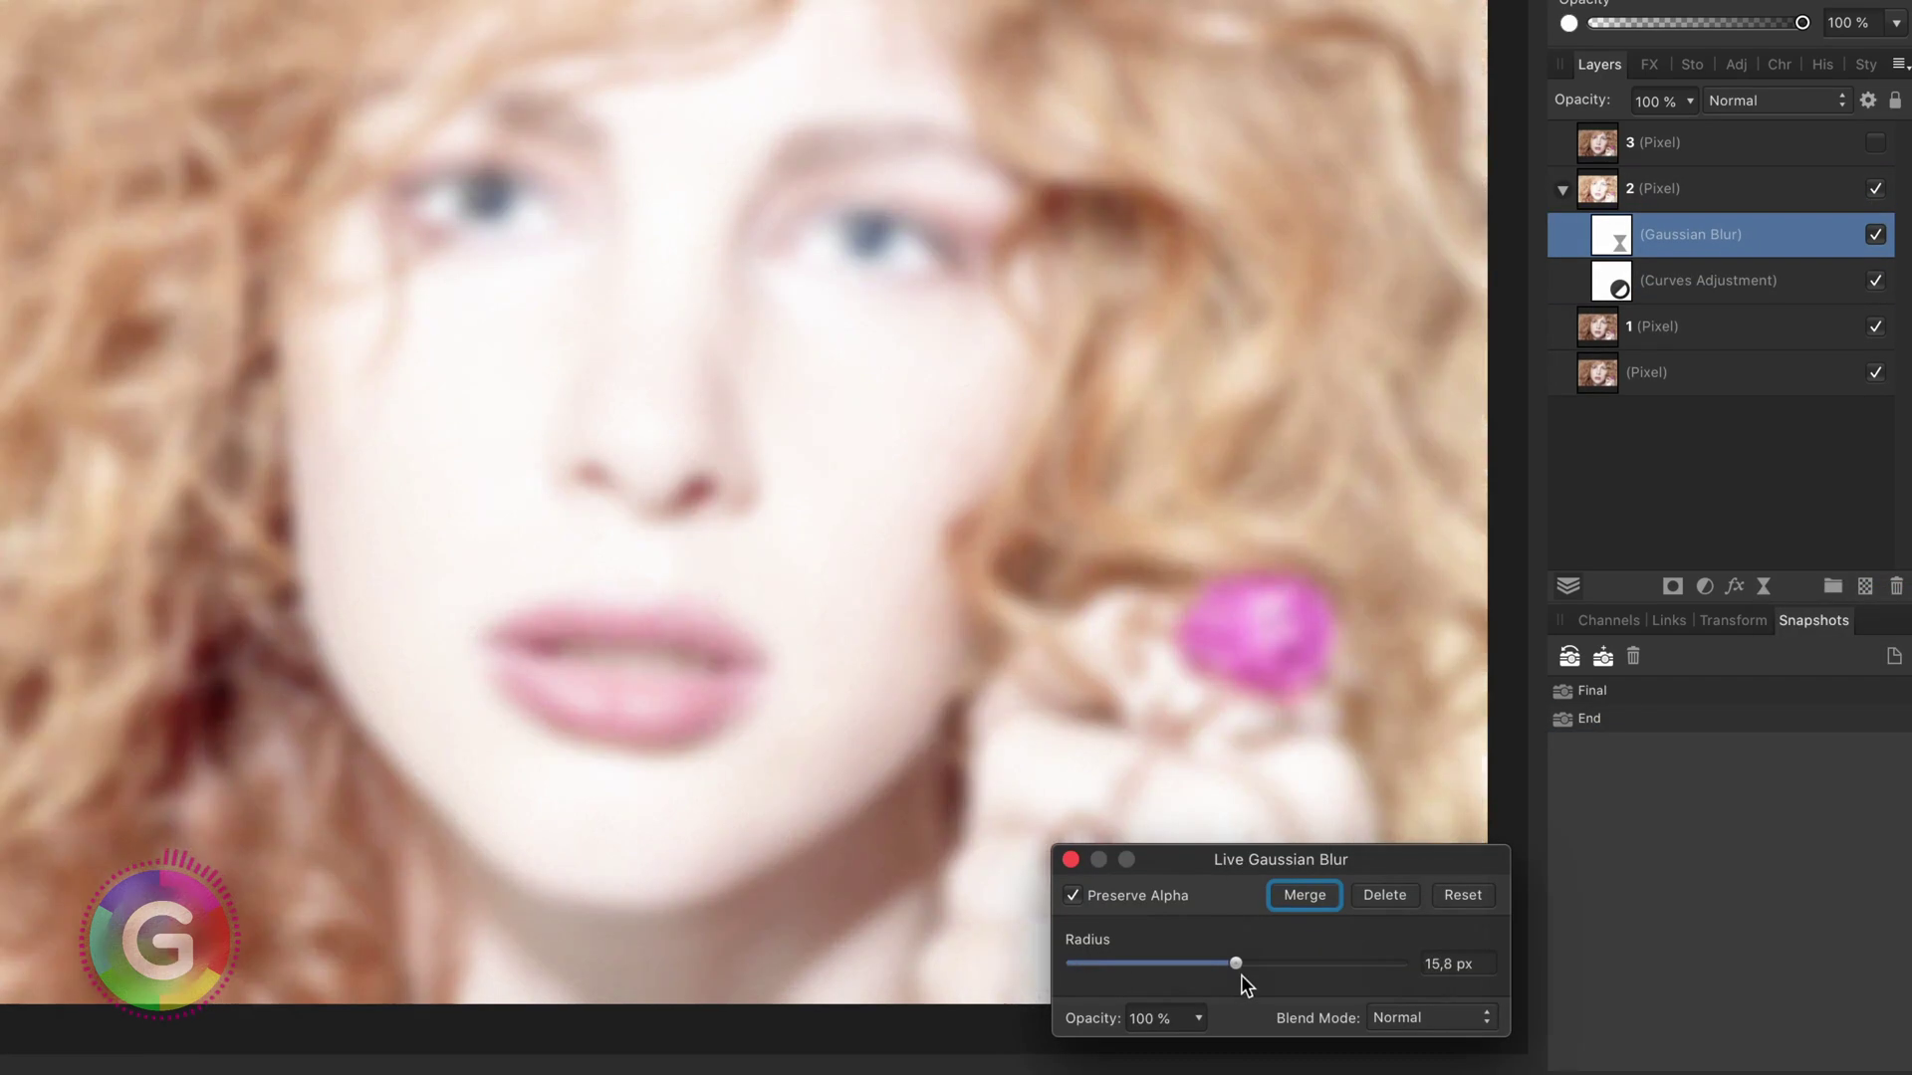
left_click(1070, 859)
left_click(1746, 189)
left_click(1742, 101)
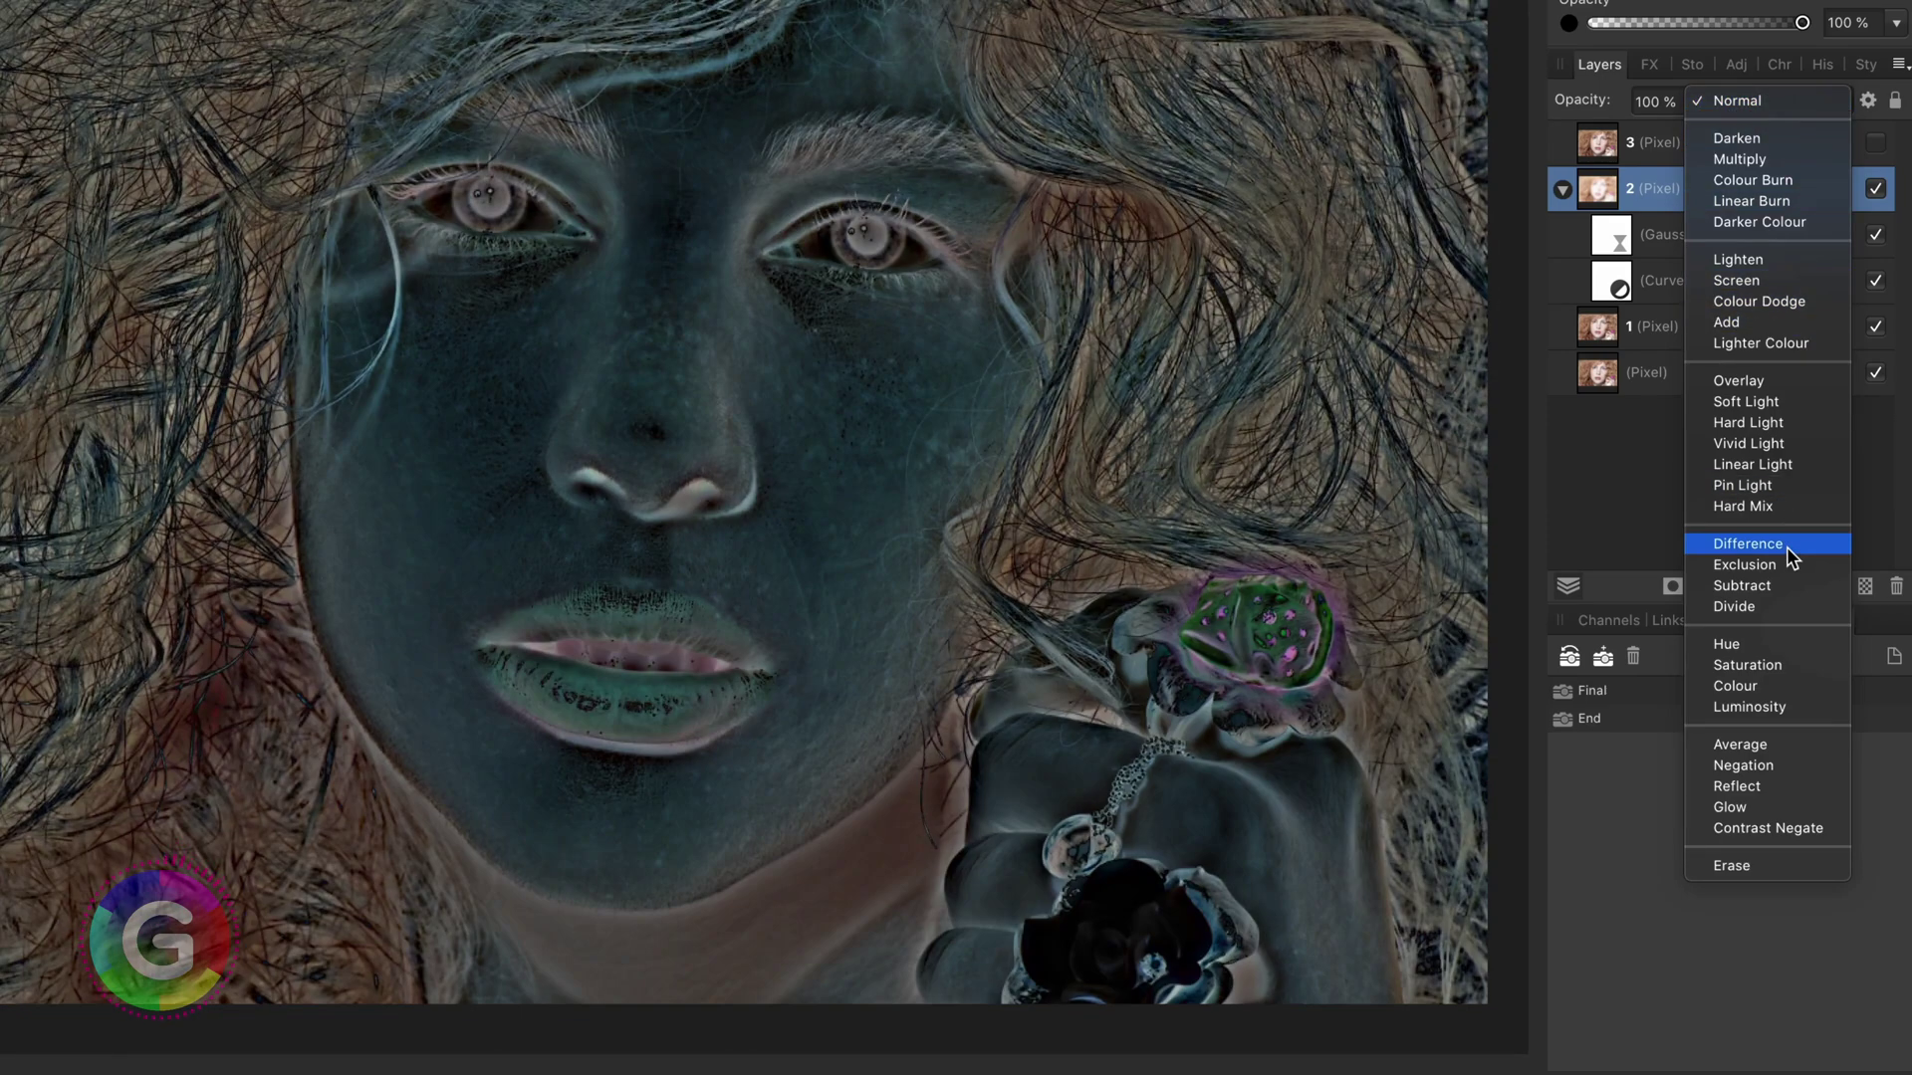
left_click(1786, 546)
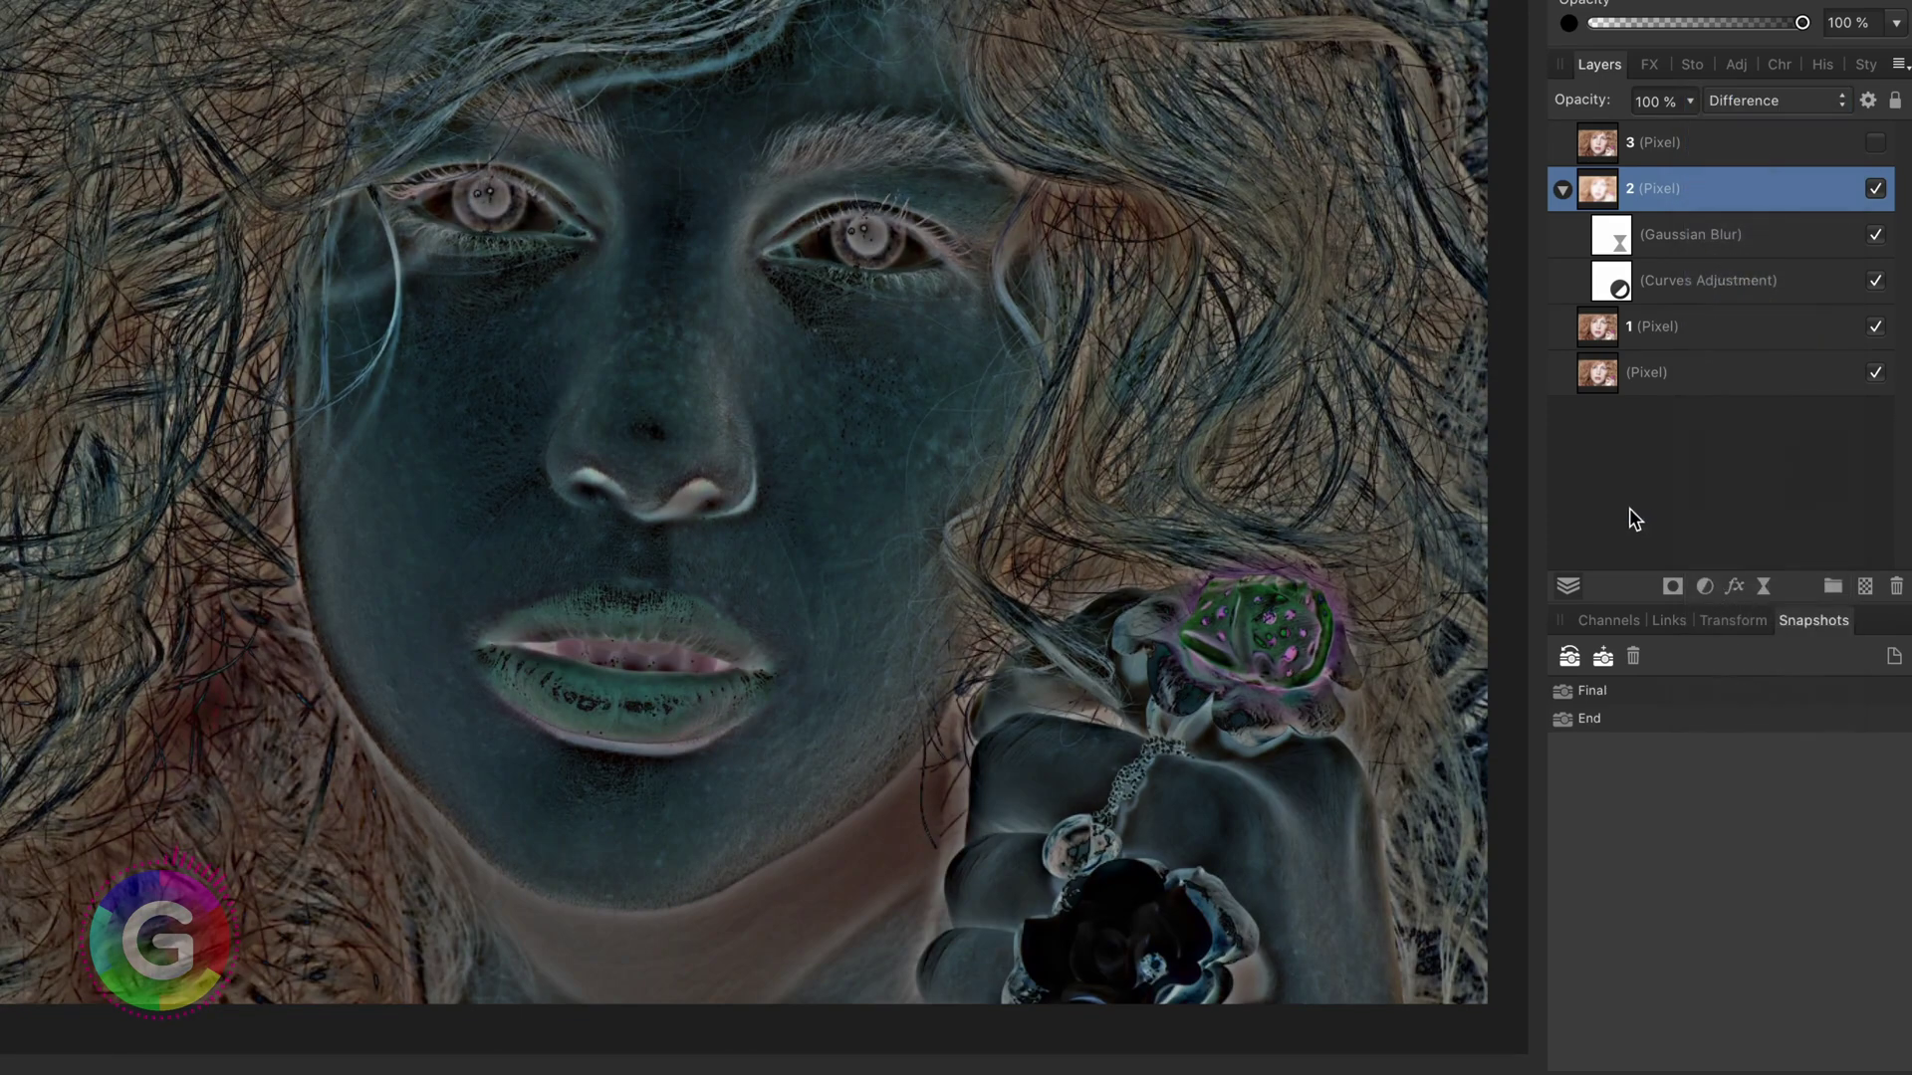
Nest layer 2 inside layer 1 and blend layer 1 in Soft Light.
left_click(1564, 190)
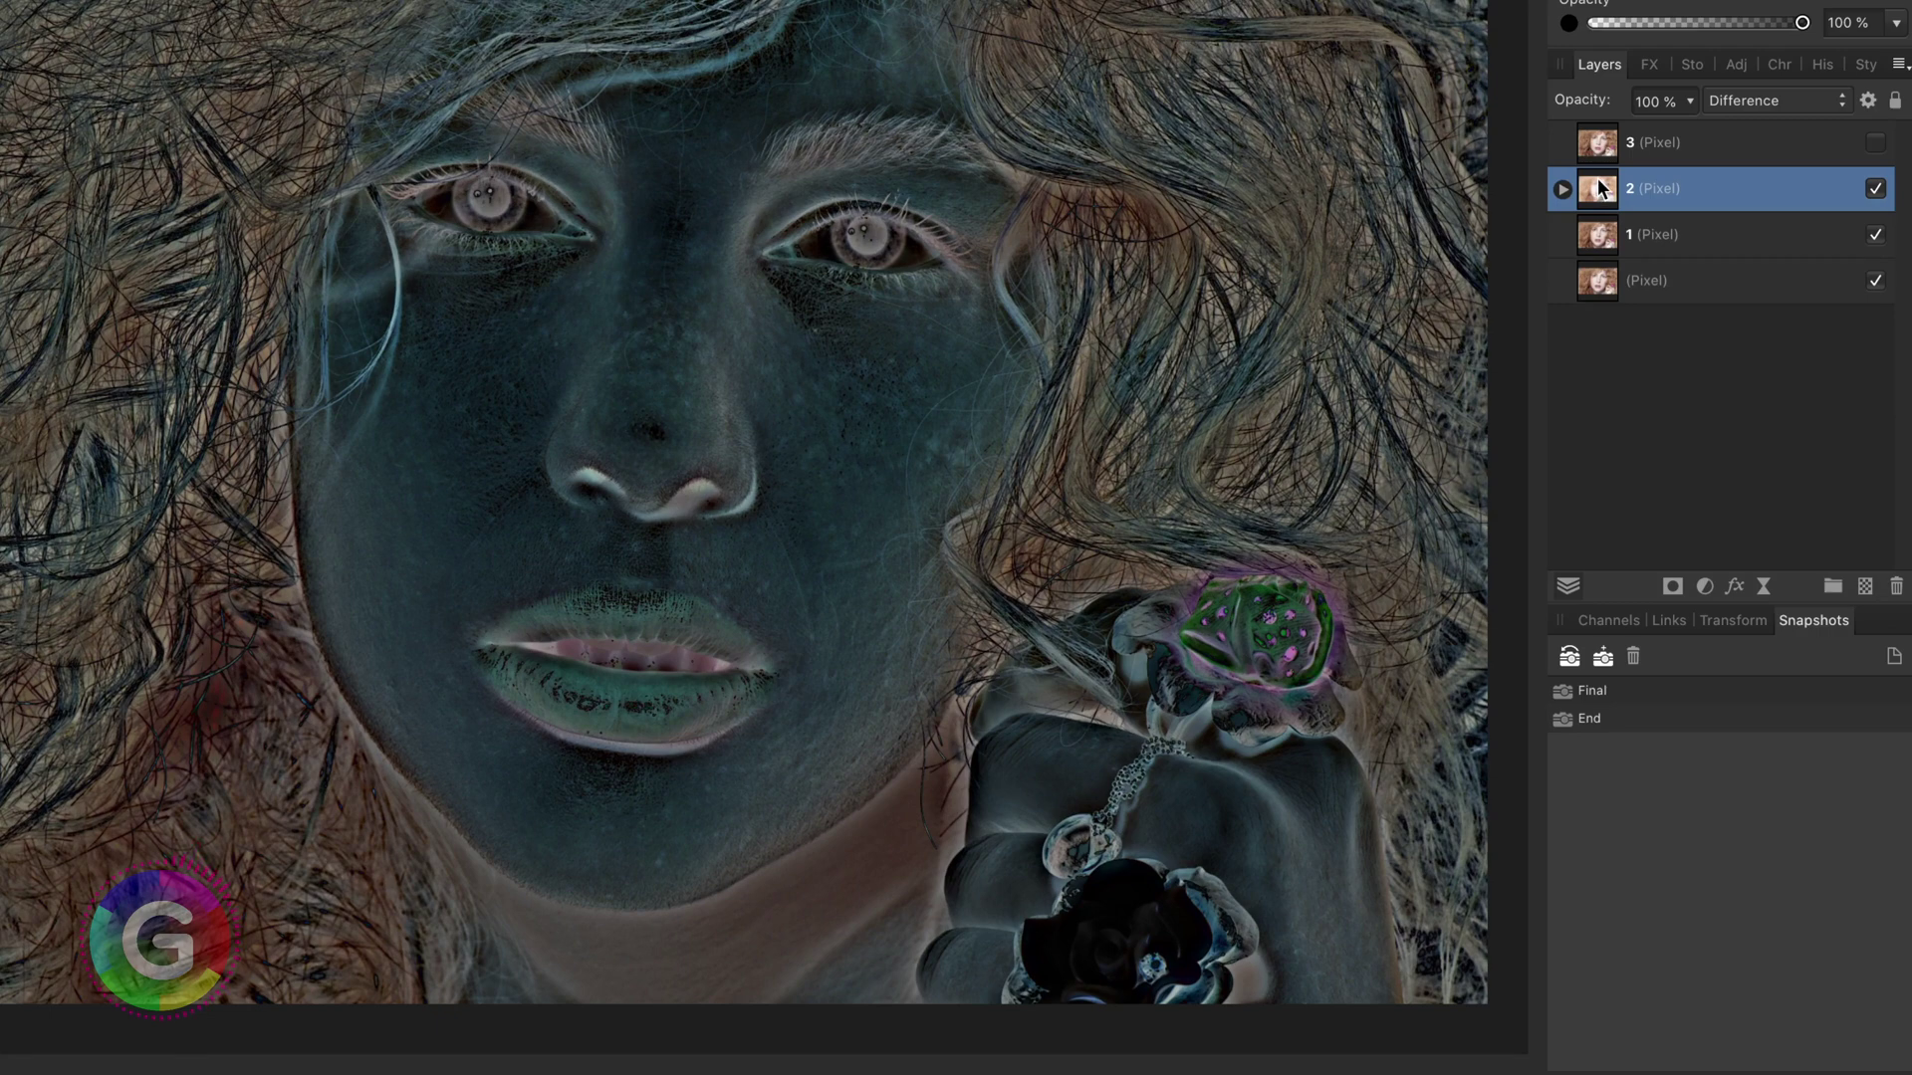
left_click_drag(1597, 180, 1714, 236)
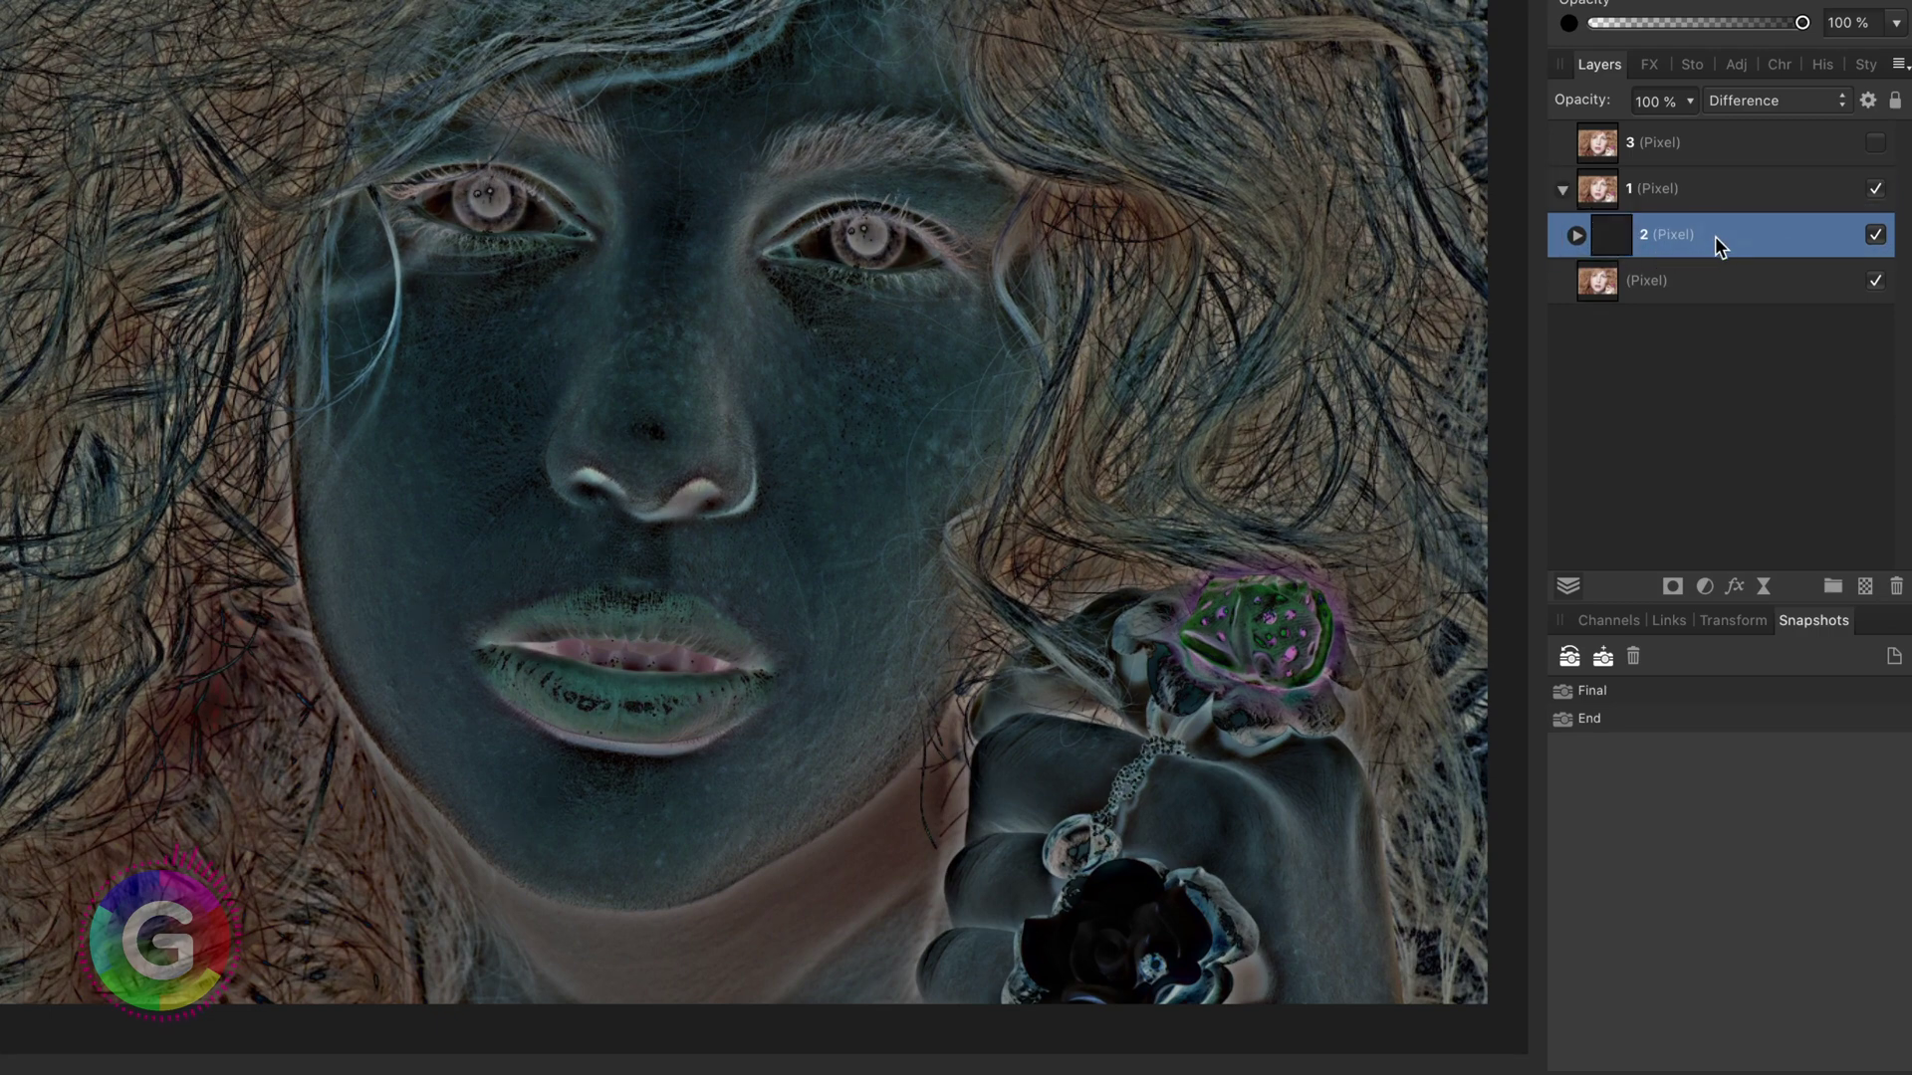
left_click(1603, 188)
left_click(1760, 102)
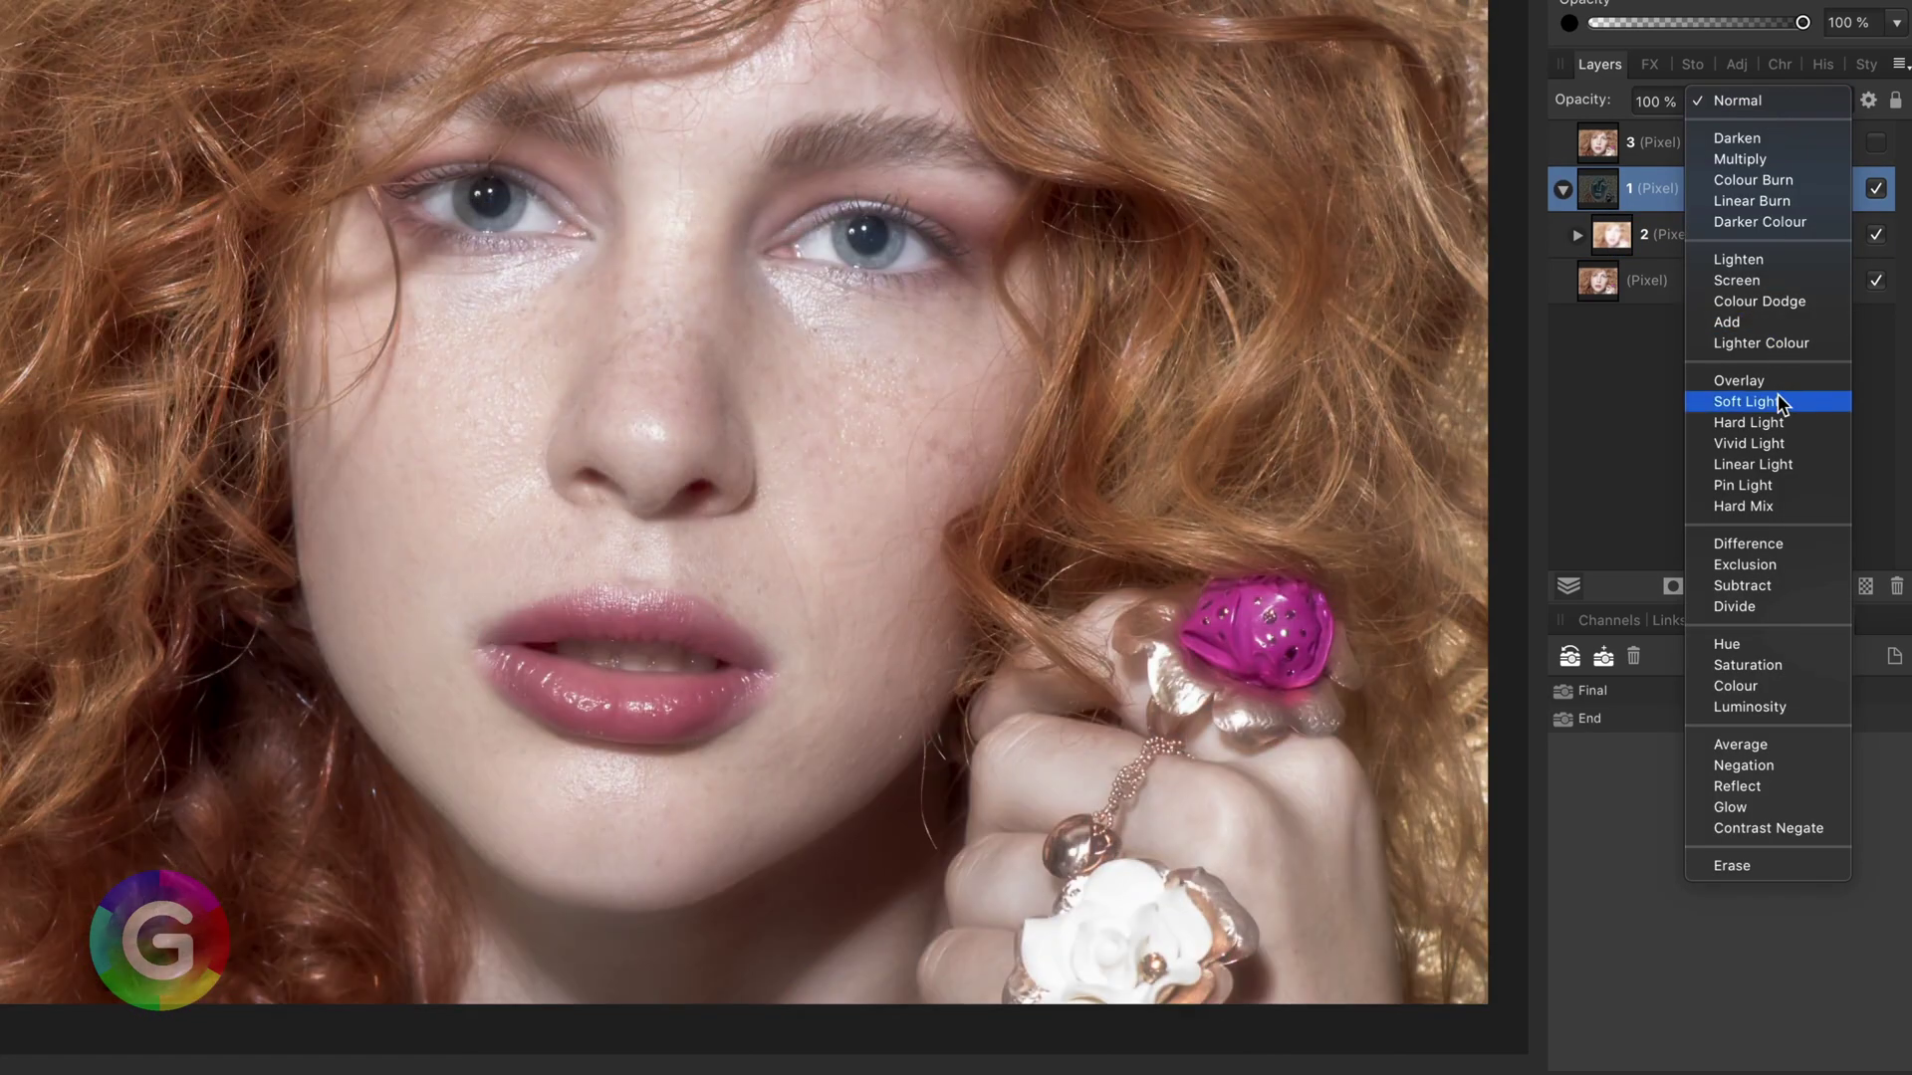
left_click(1746, 401)
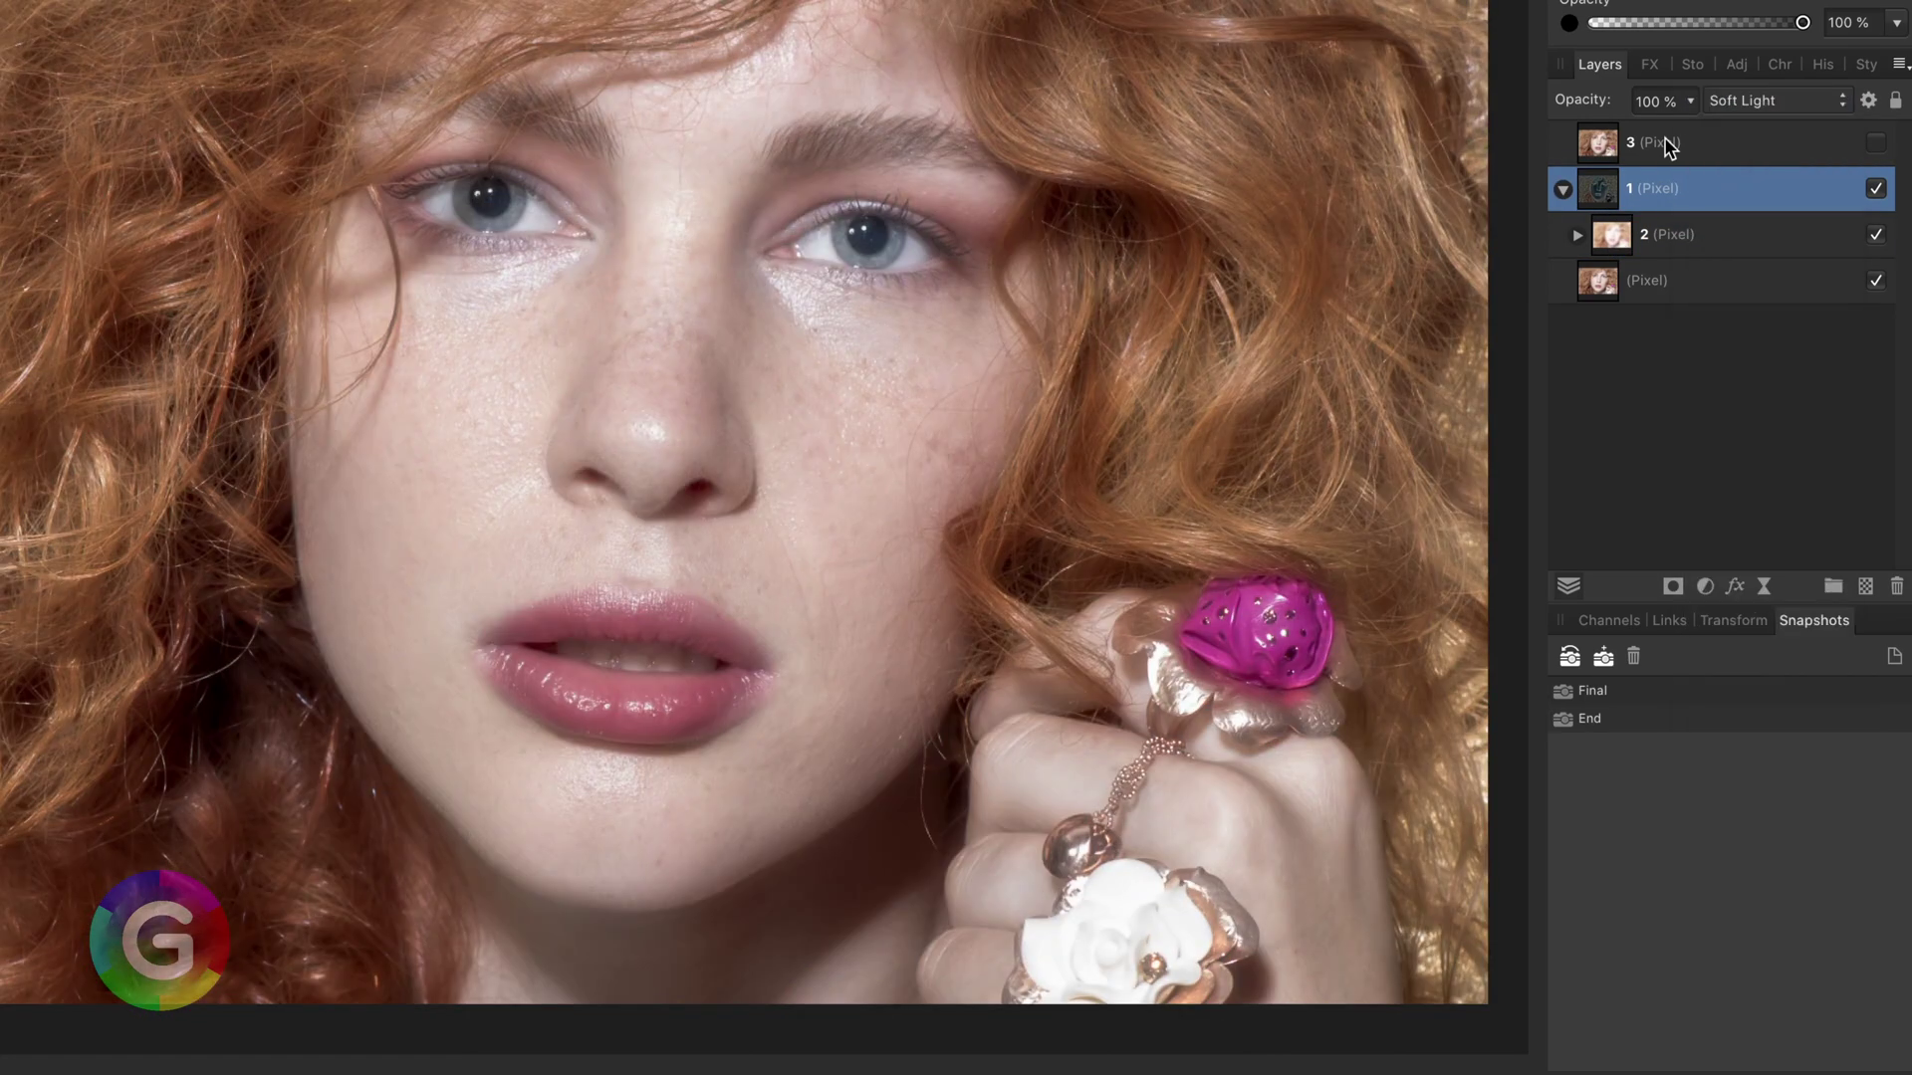
Set layer 3 to Soft Light and make it visible.
left_click(1692, 140)
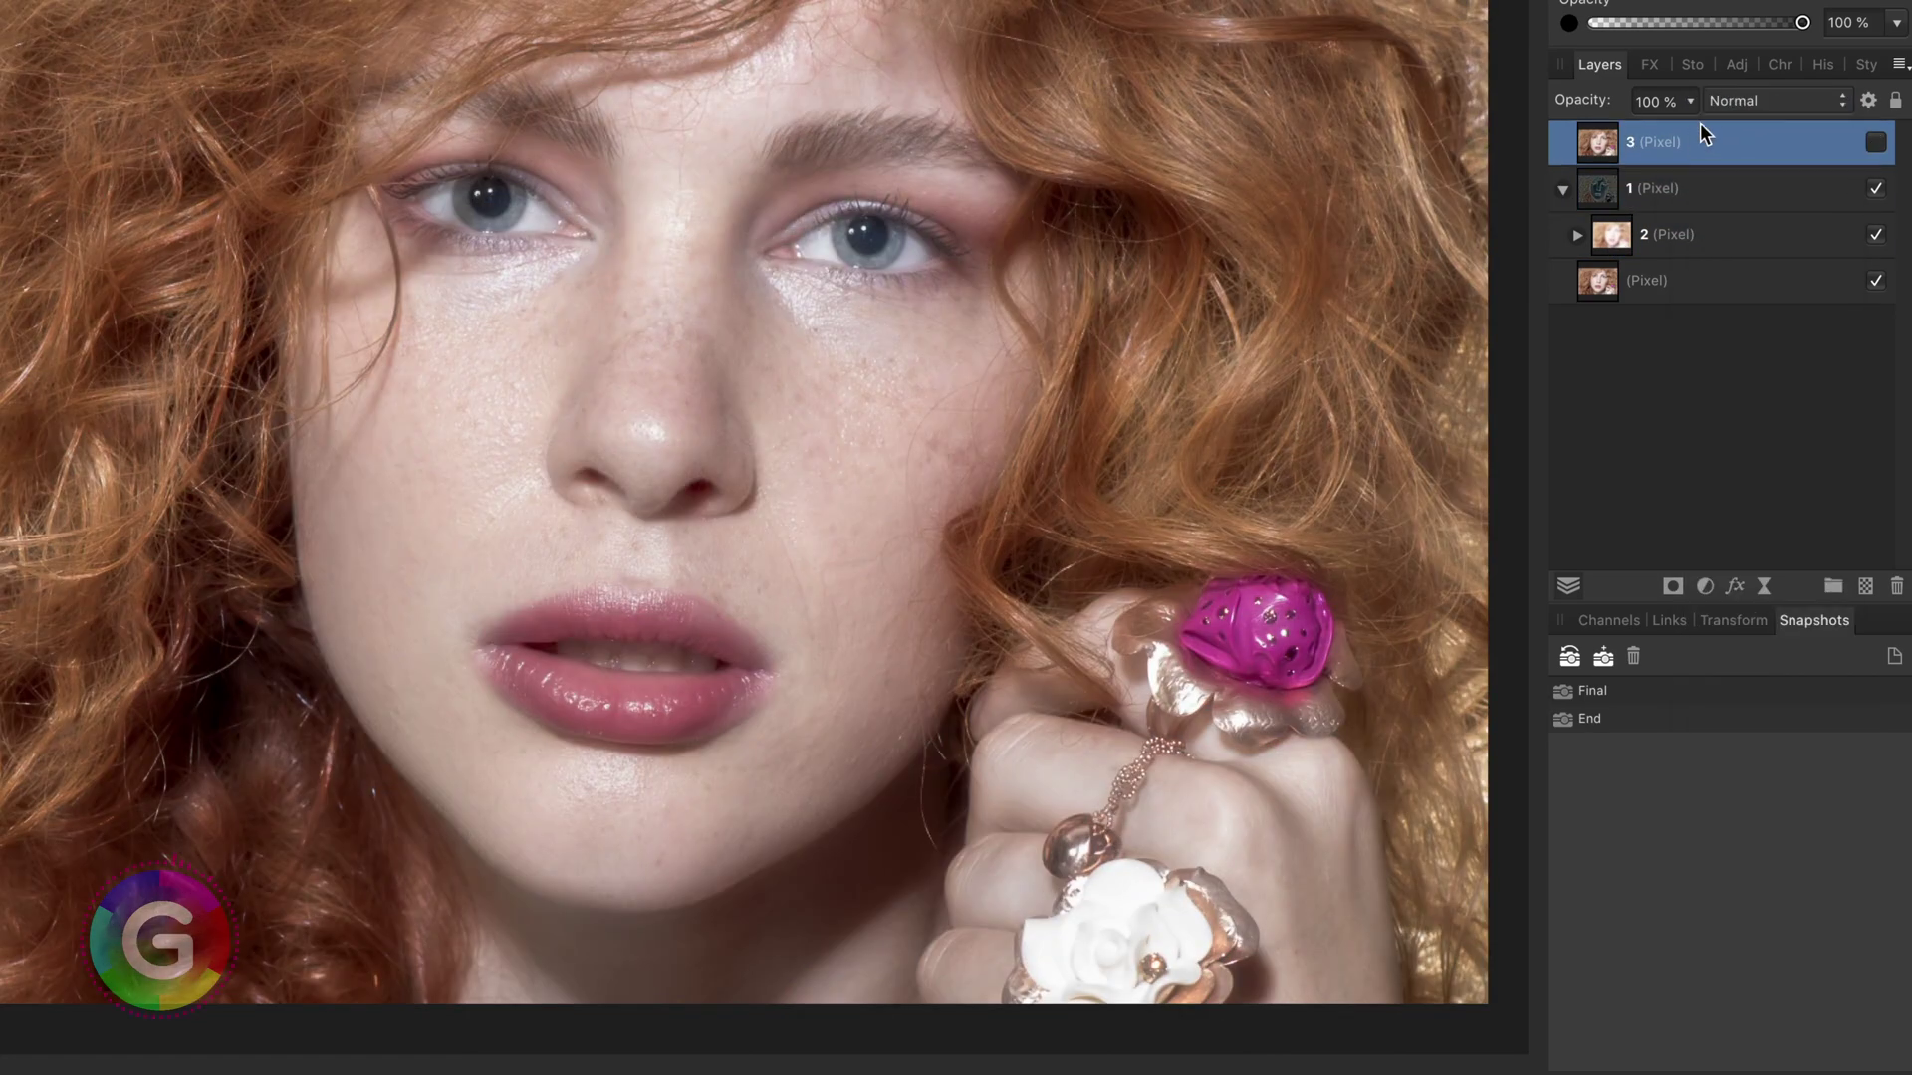
left_click(1771, 103)
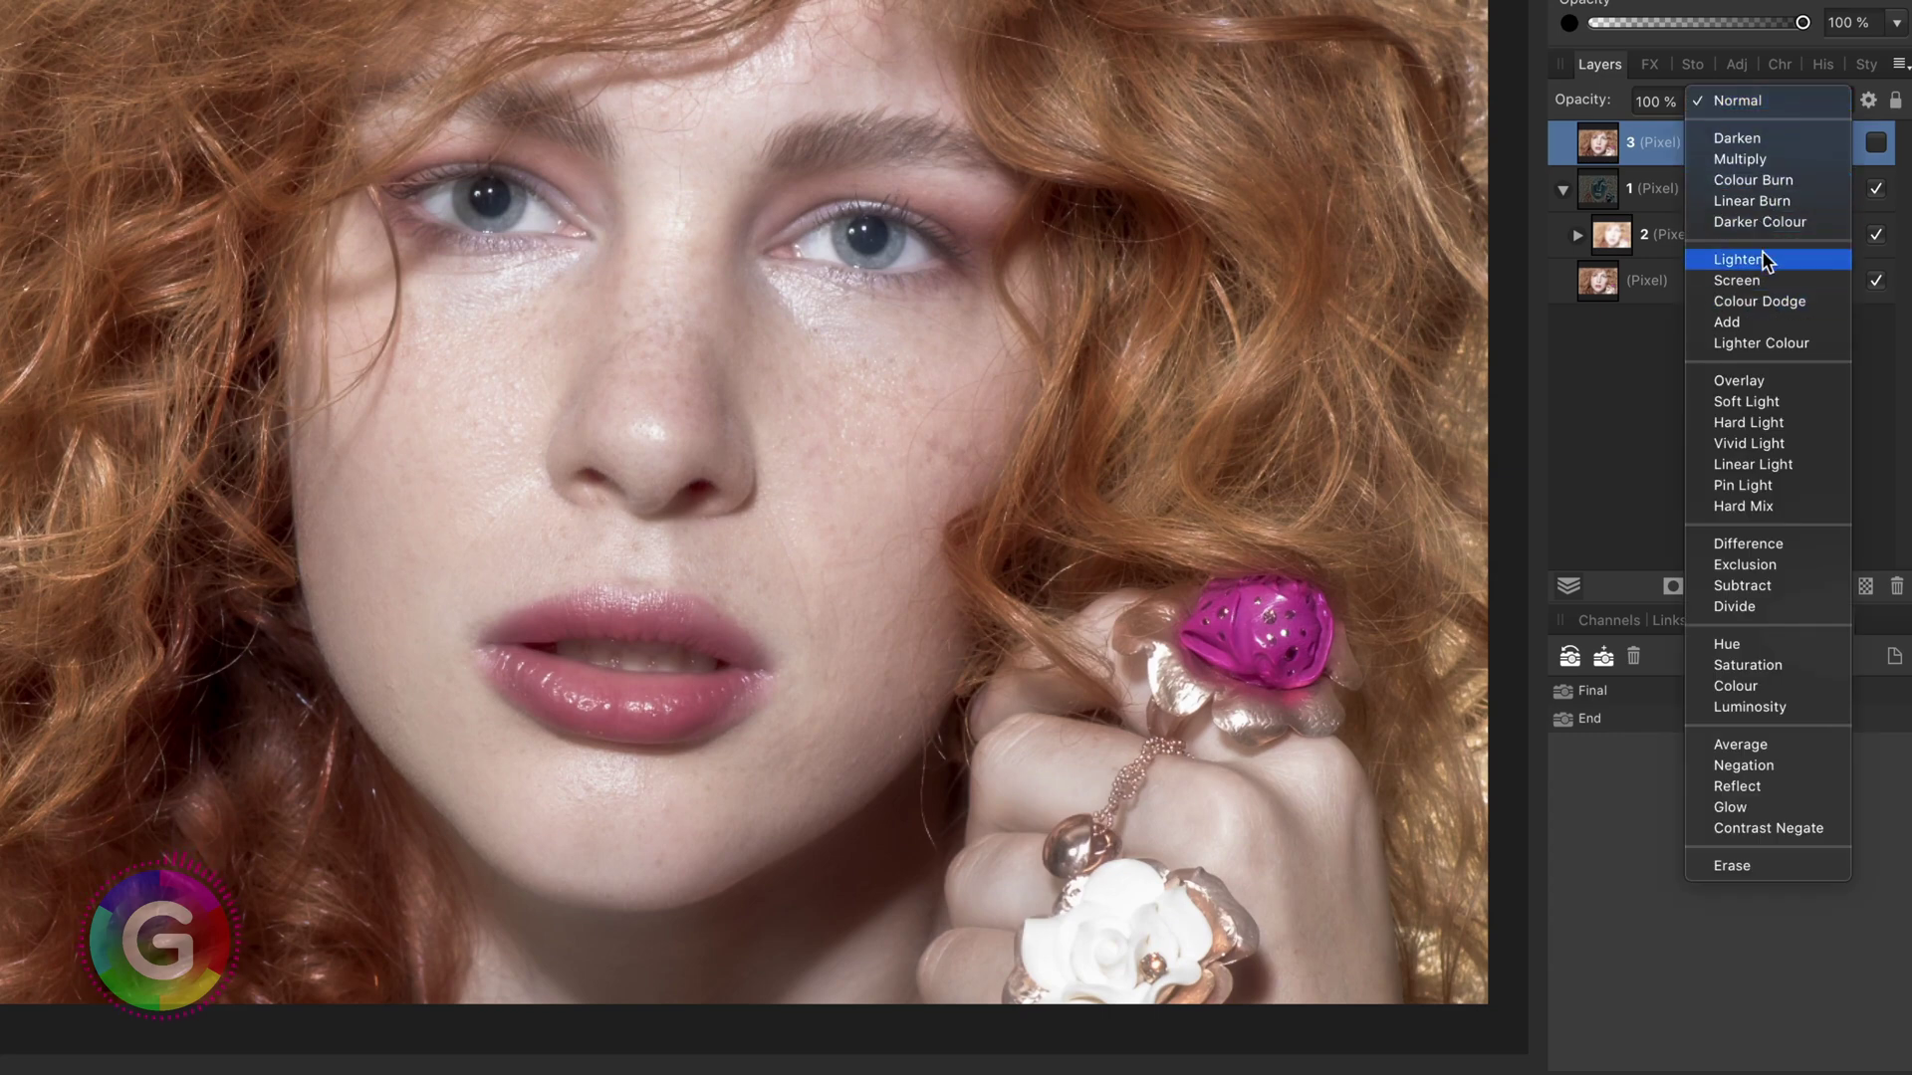
left_click(1755, 401)
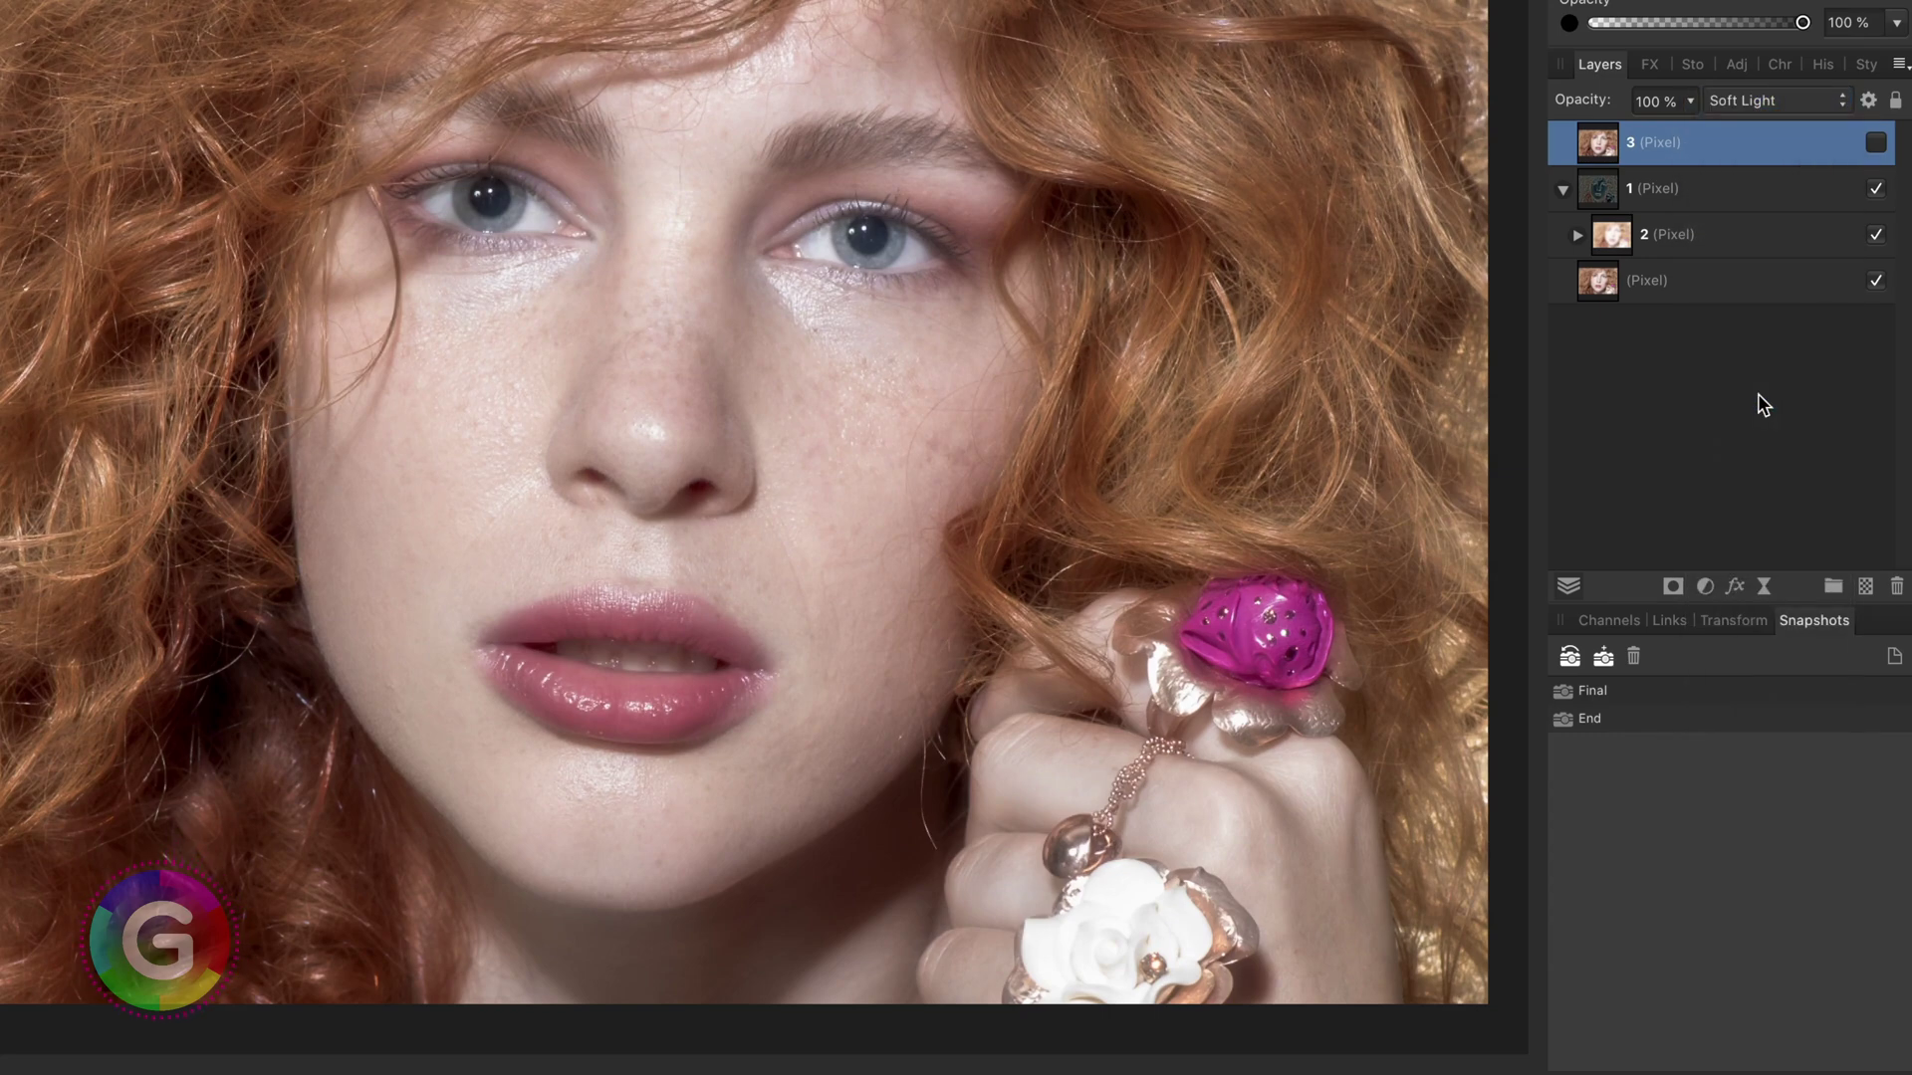
left_click(1875, 144)
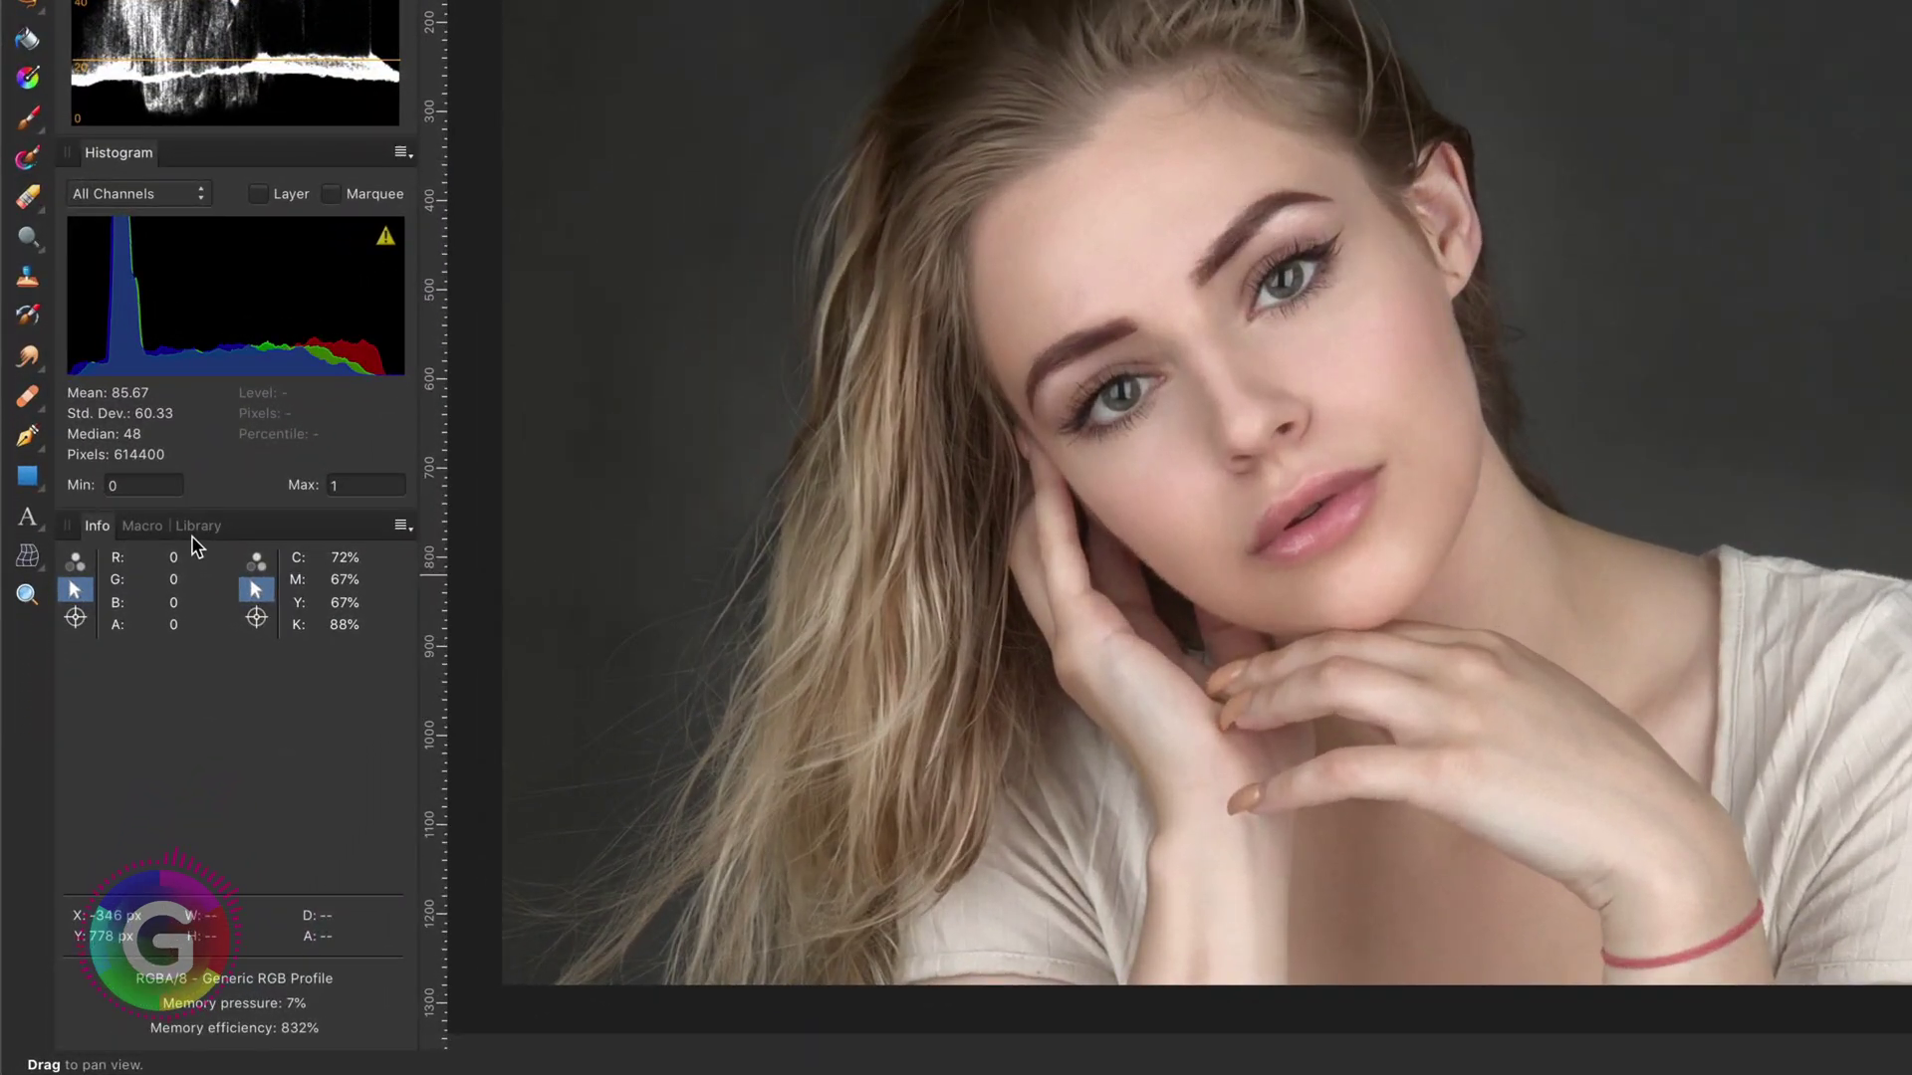
Run the GlamourLook macro from the Library on the blonde portrait's Image layer.
left_click(193, 536)
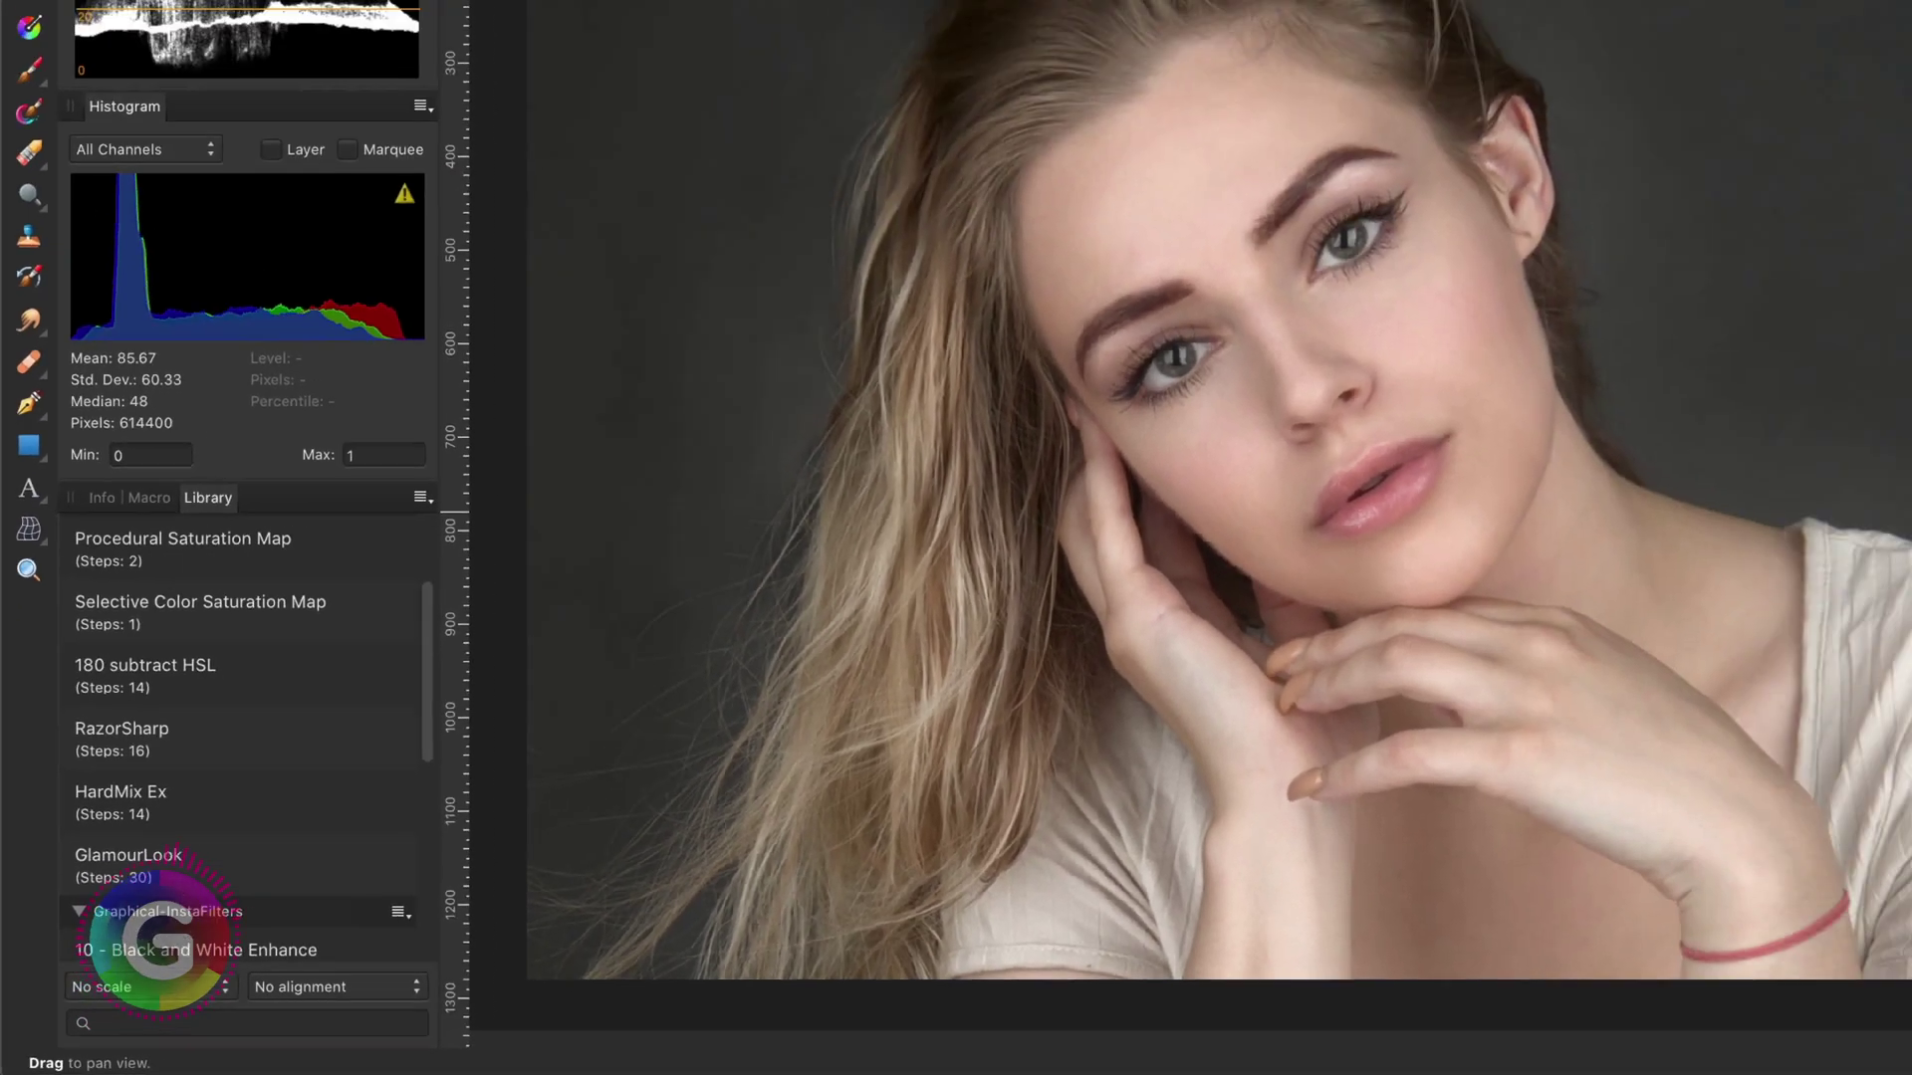
left_click(1713, 528)
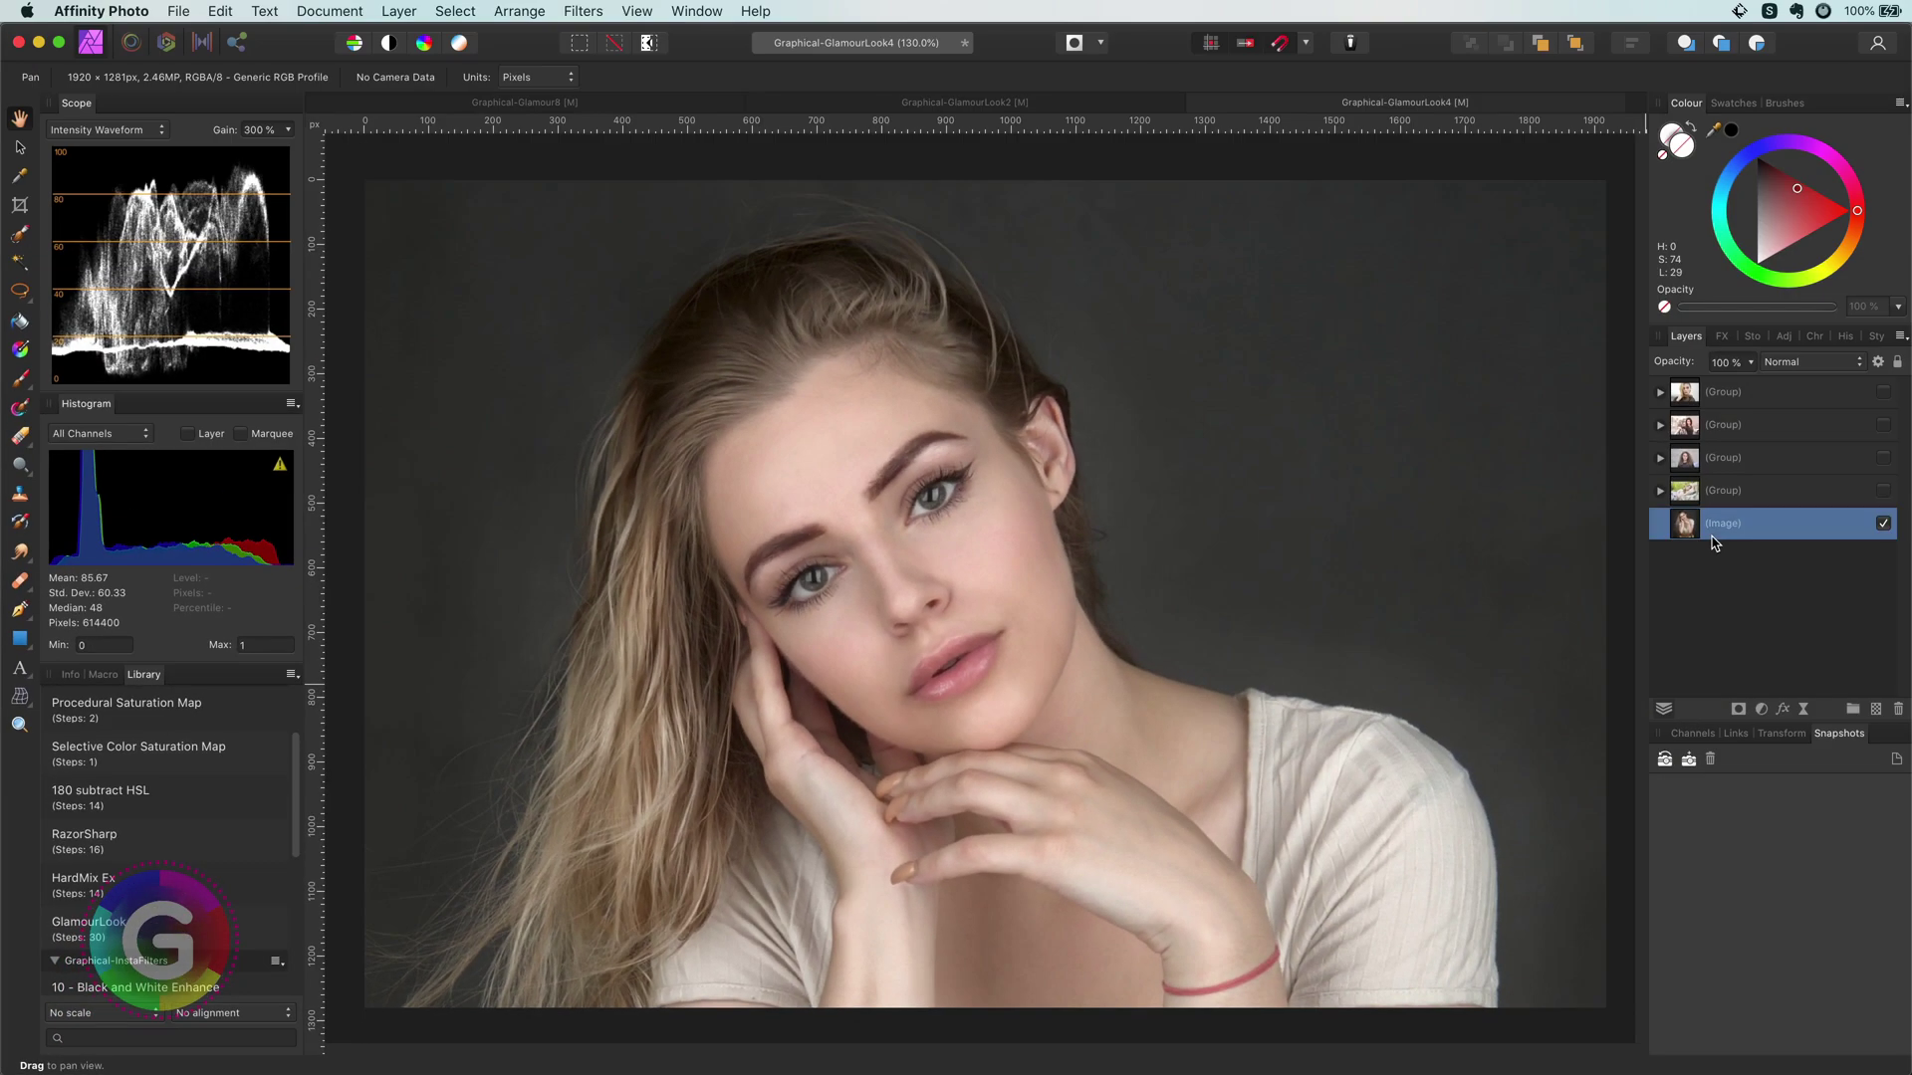
left_click(137, 928)
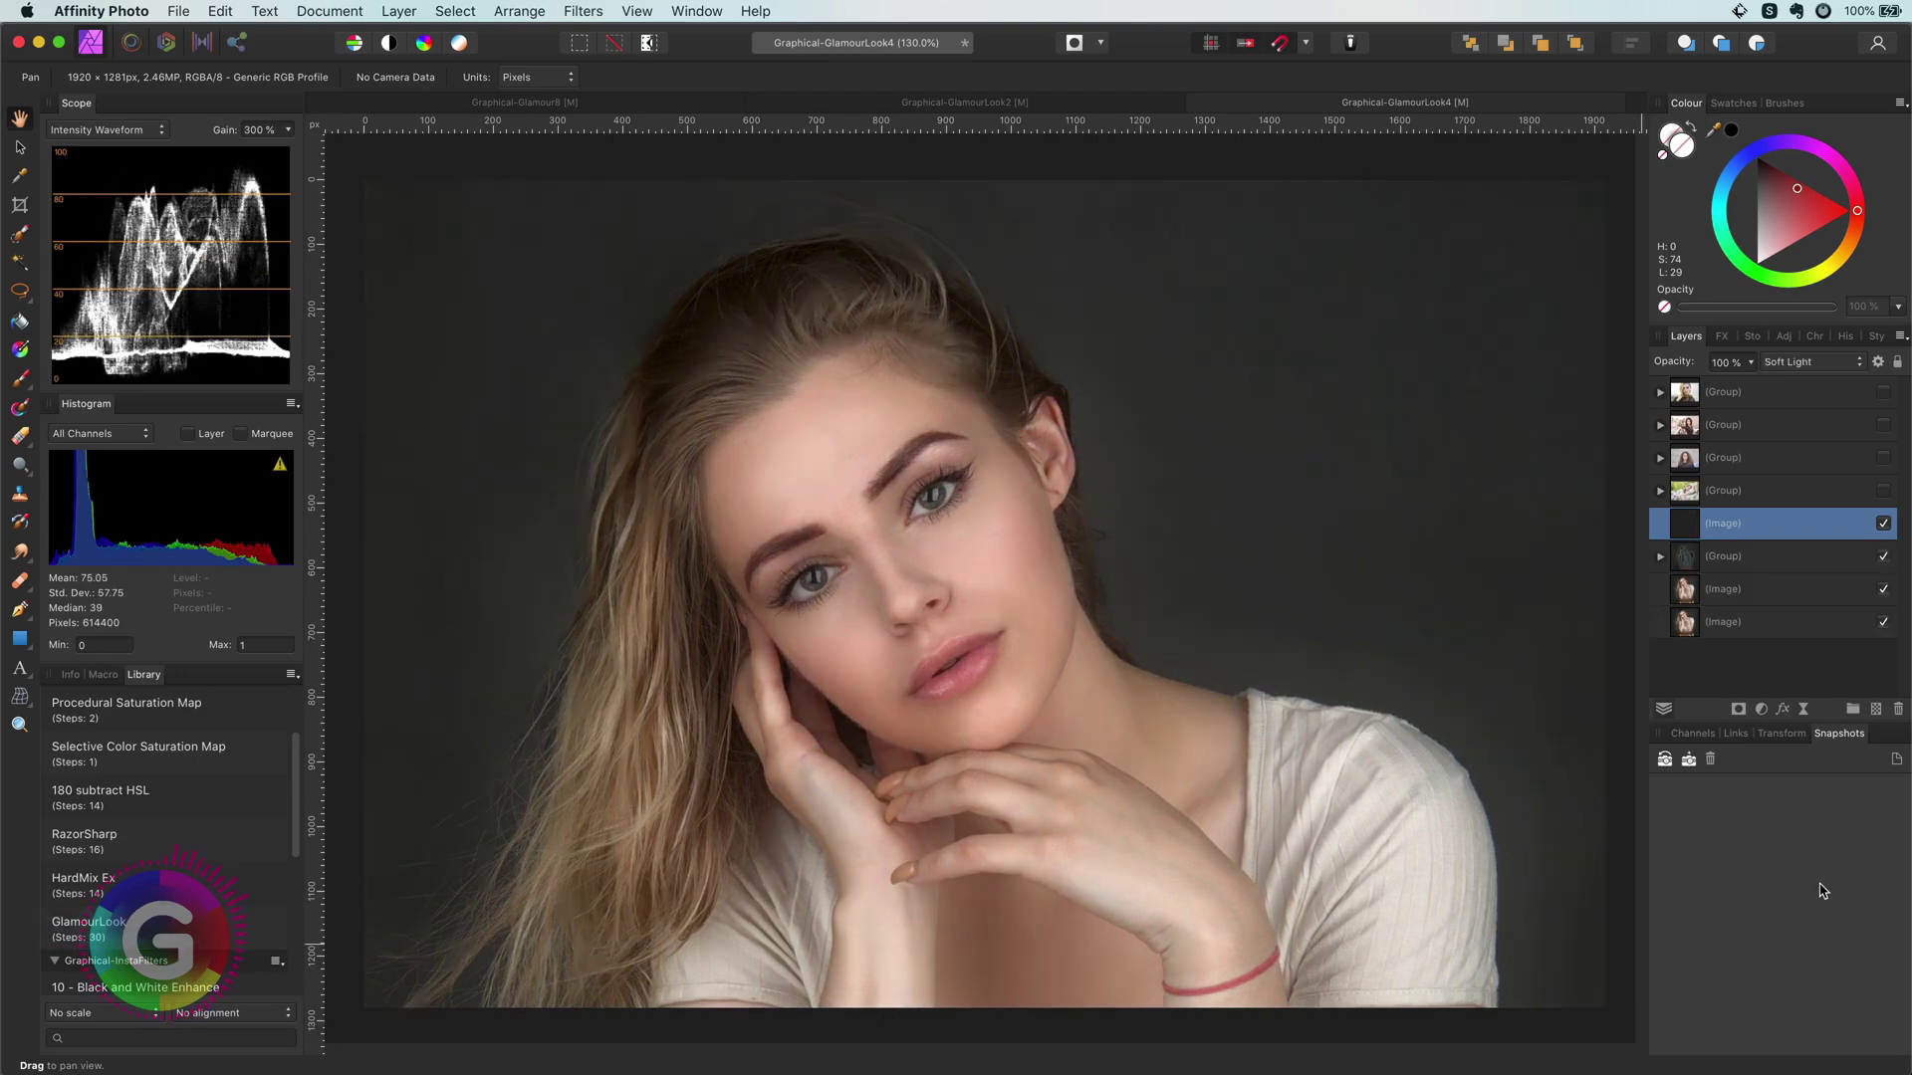
Move the original portrait Image layer to the top and hide it.
left_click(1703, 595)
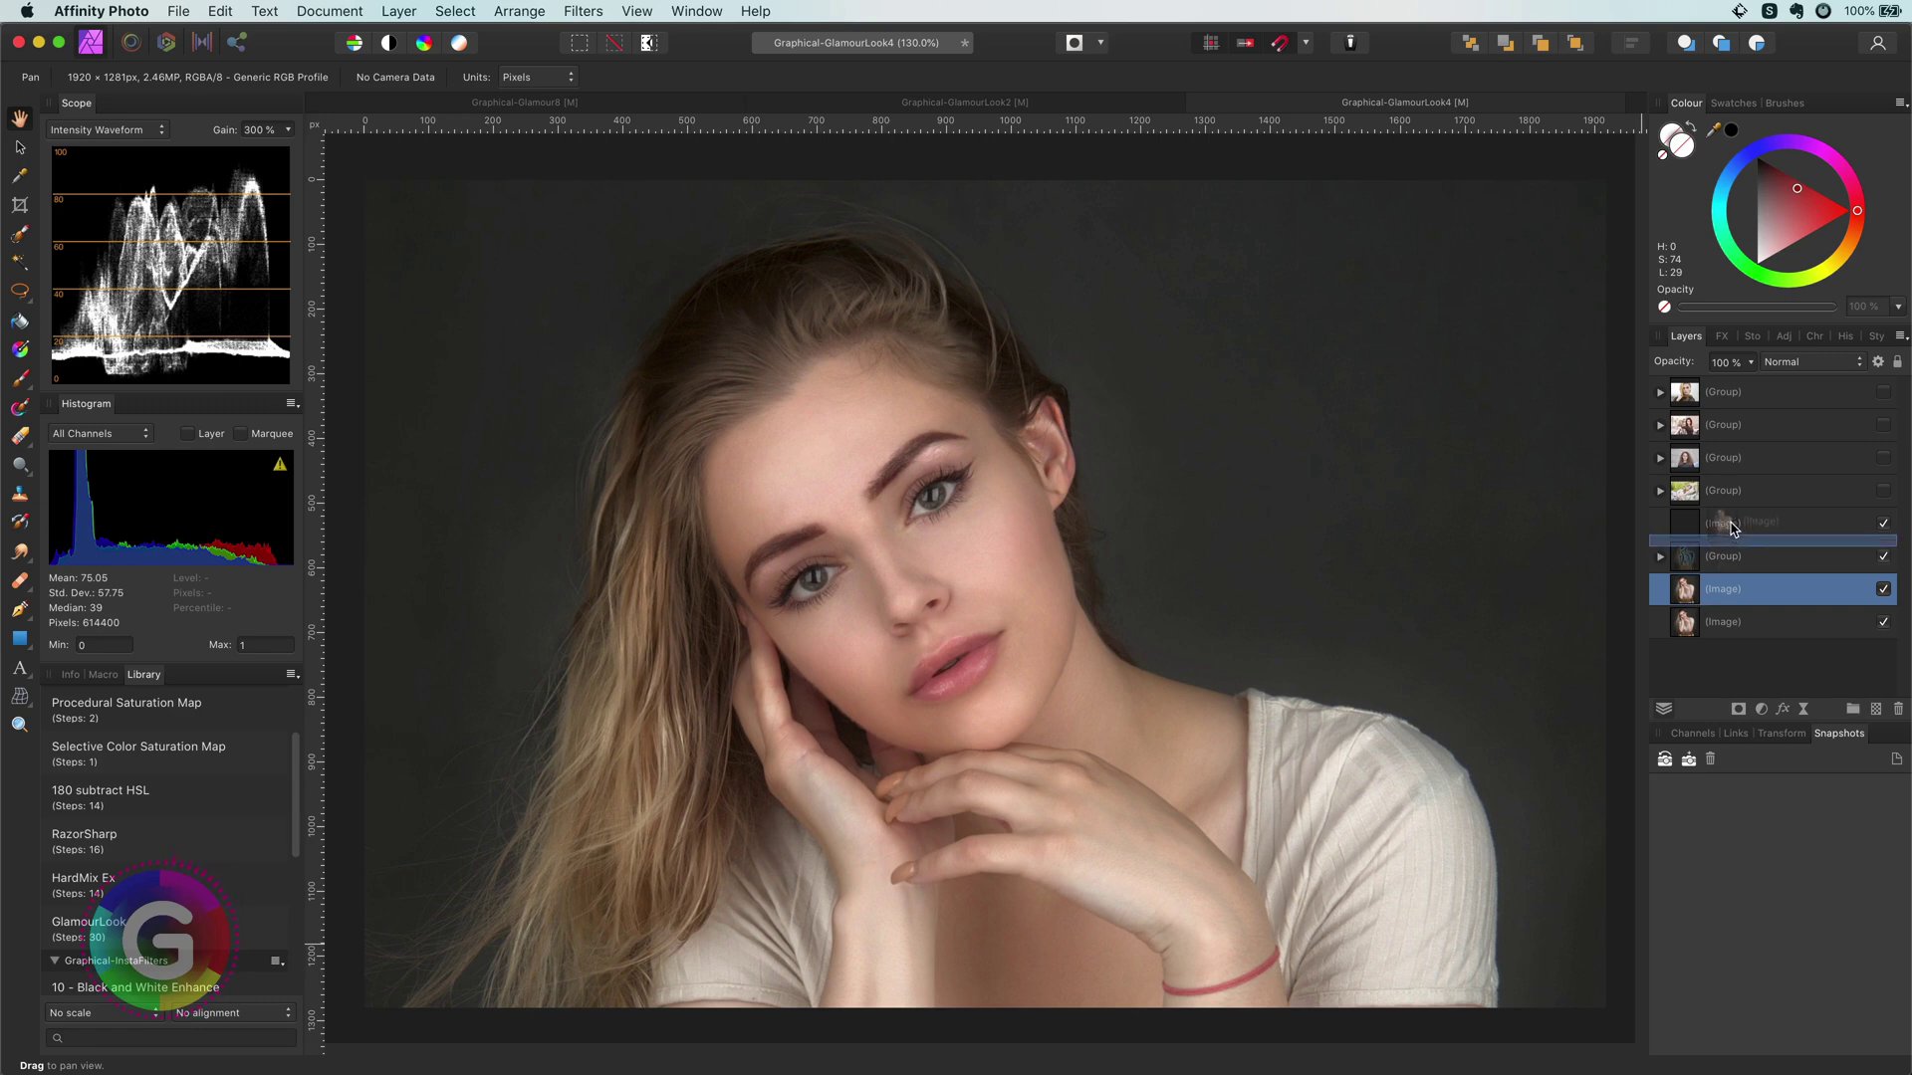
left_click_drag(1732, 521, 1737, 524)
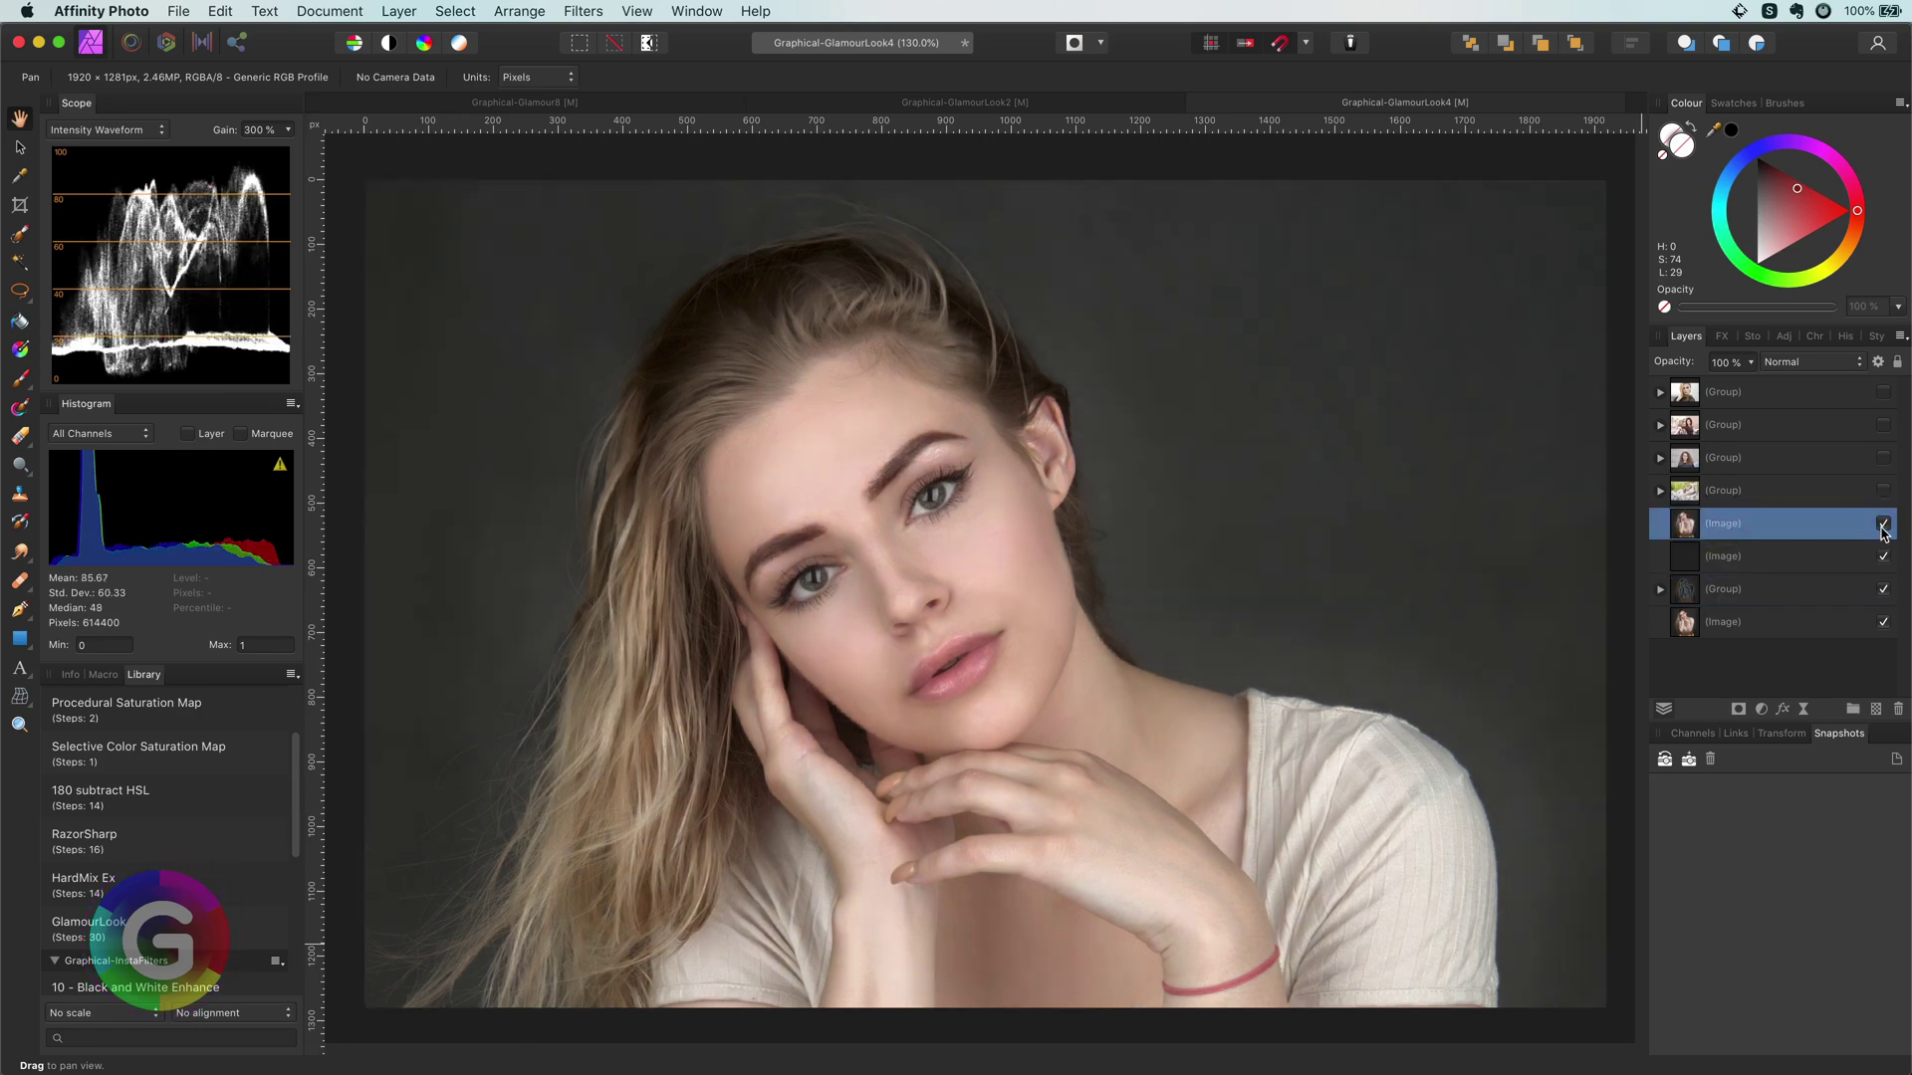
left_click(1882, 527)
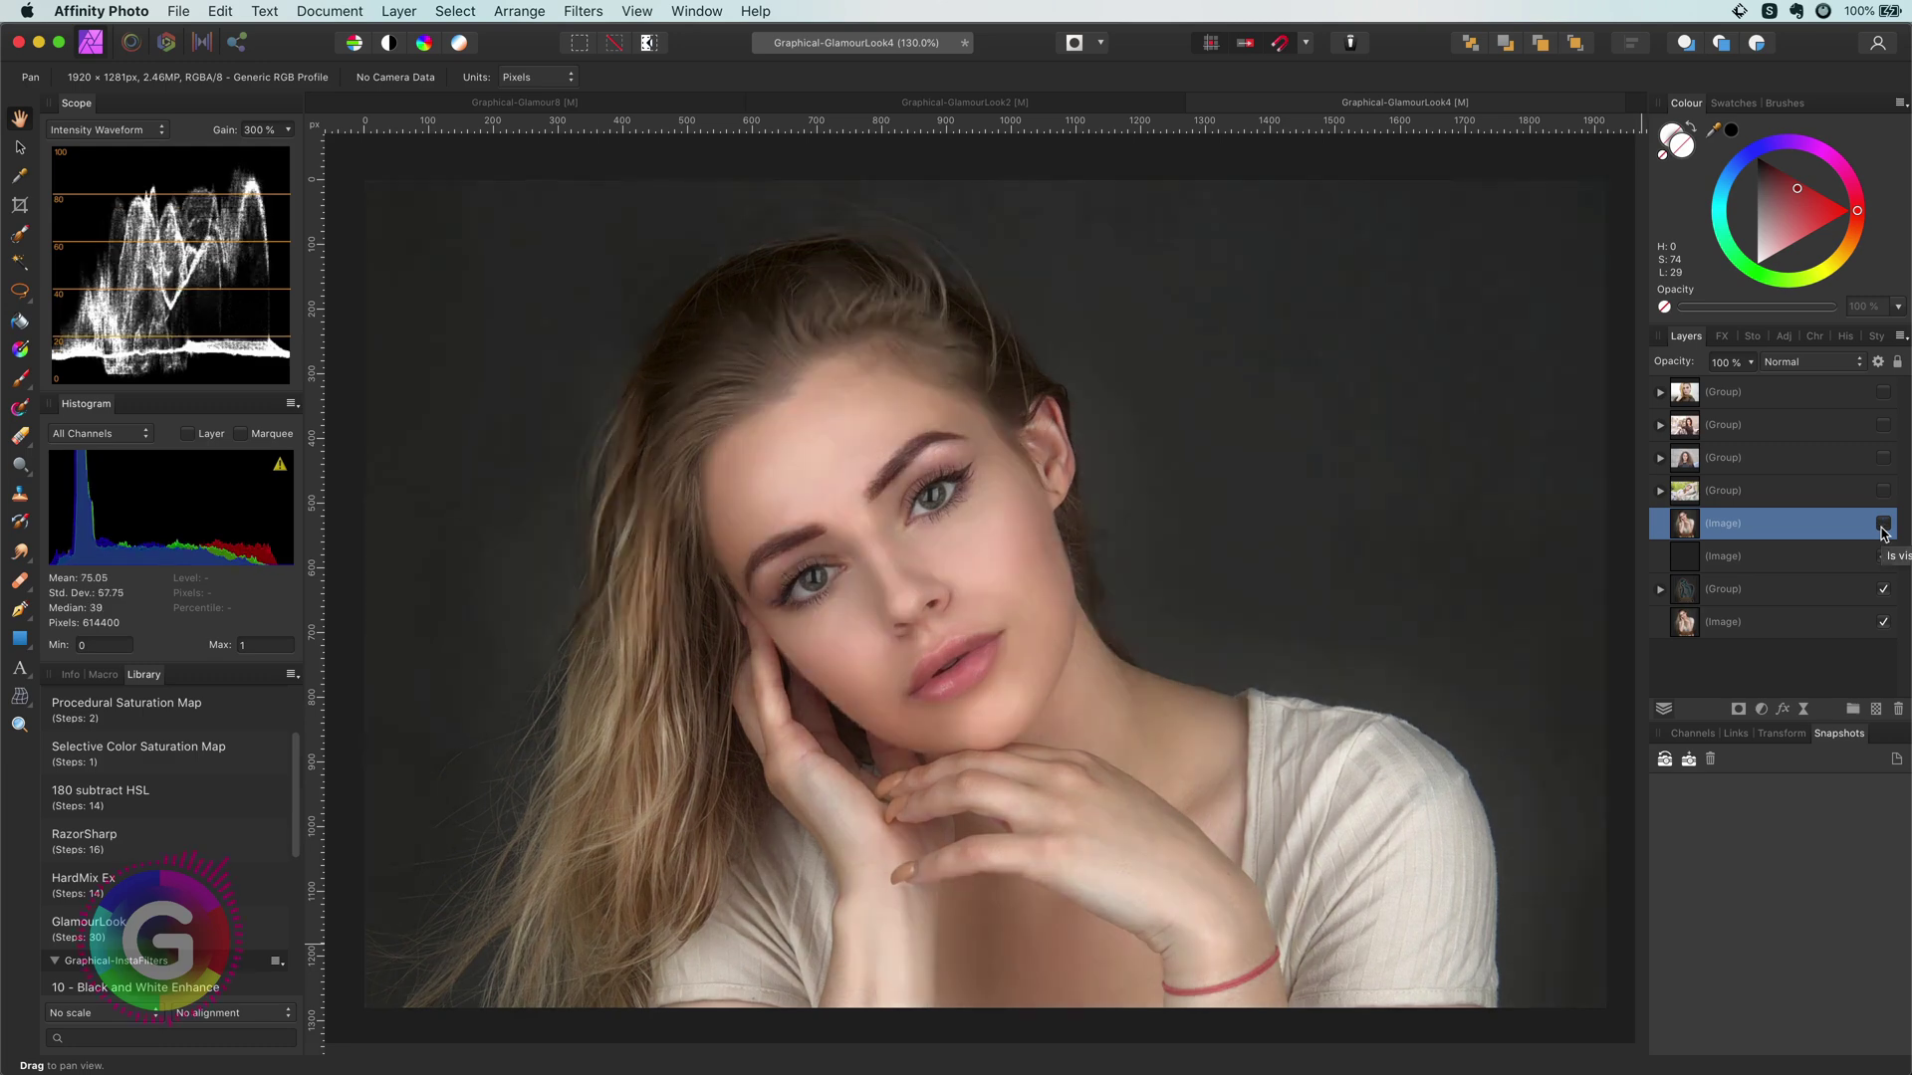
Apply the GlamourLook macro to the bed-scene photo and switch its Curves adjustment on.
key("super+z")
key("super+z")
key("super+z")
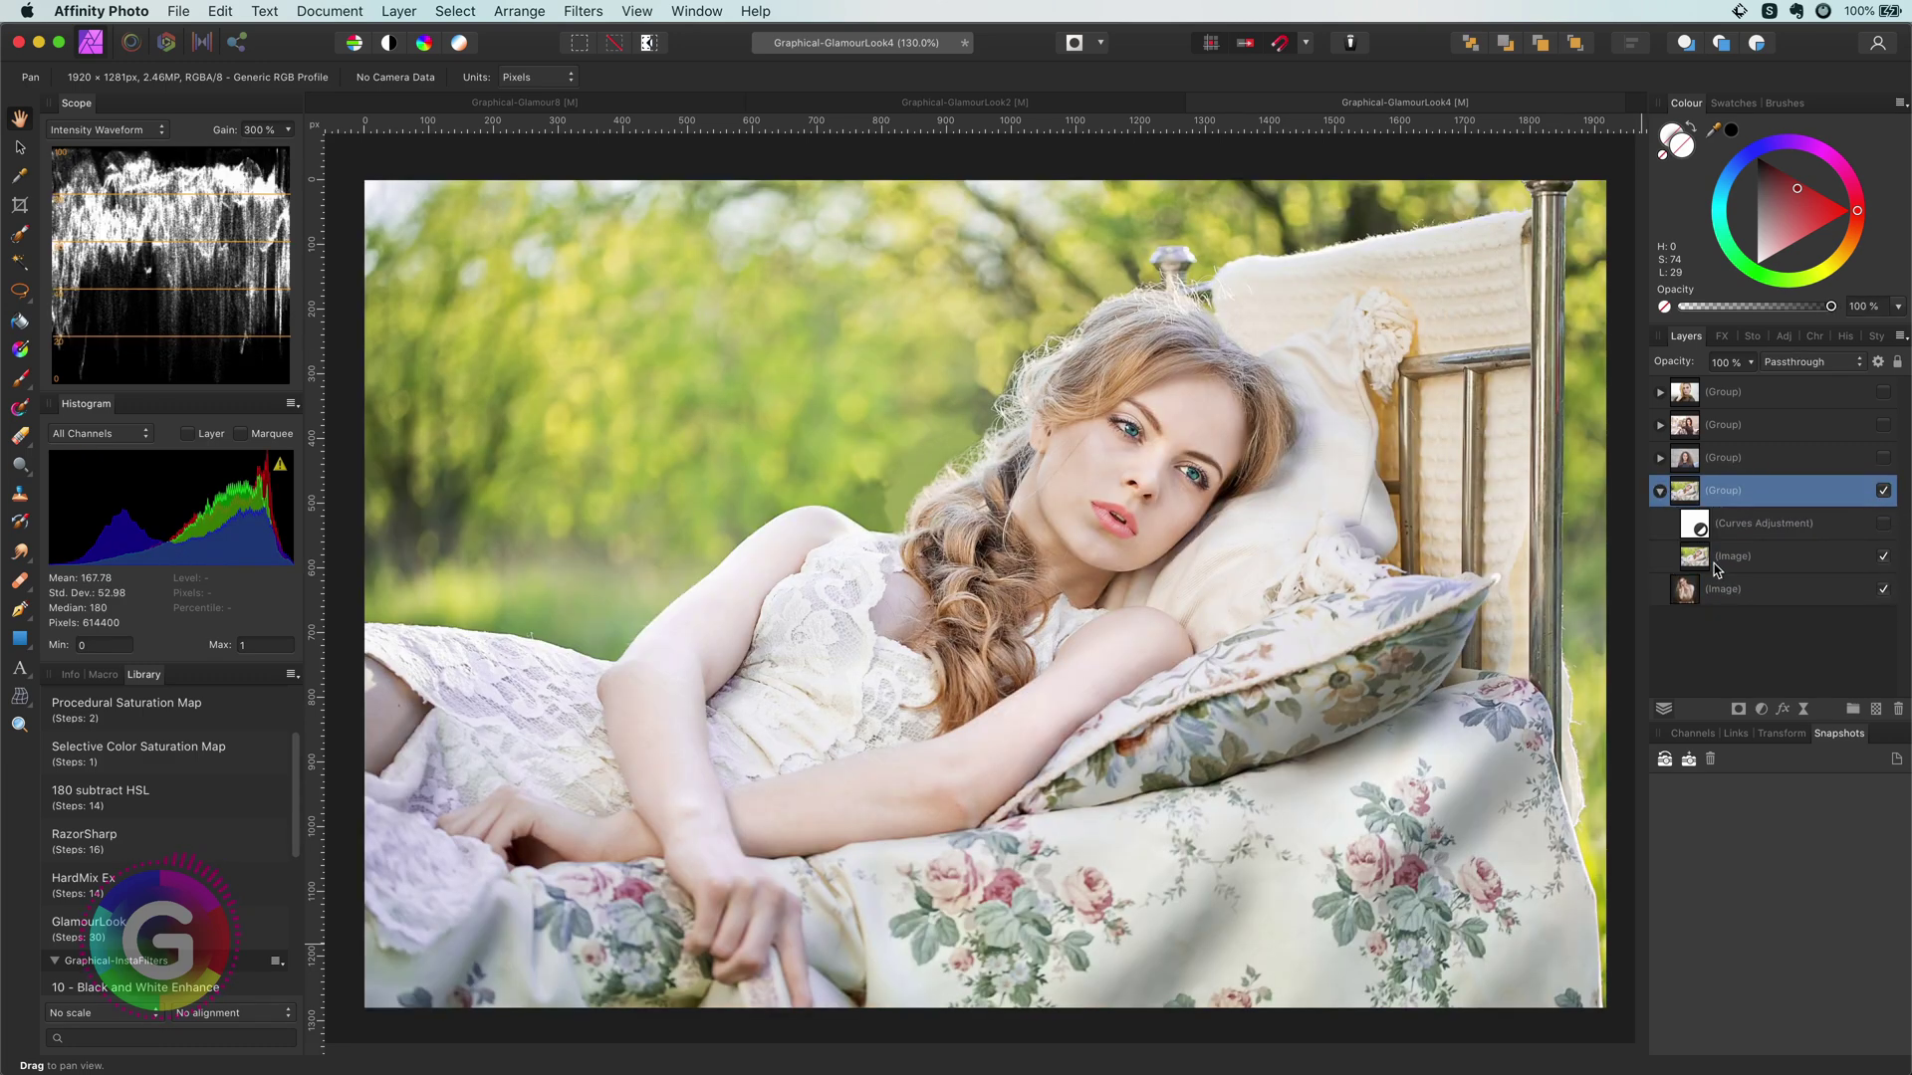
left_click(1716, 560)
left_click(90, 924)
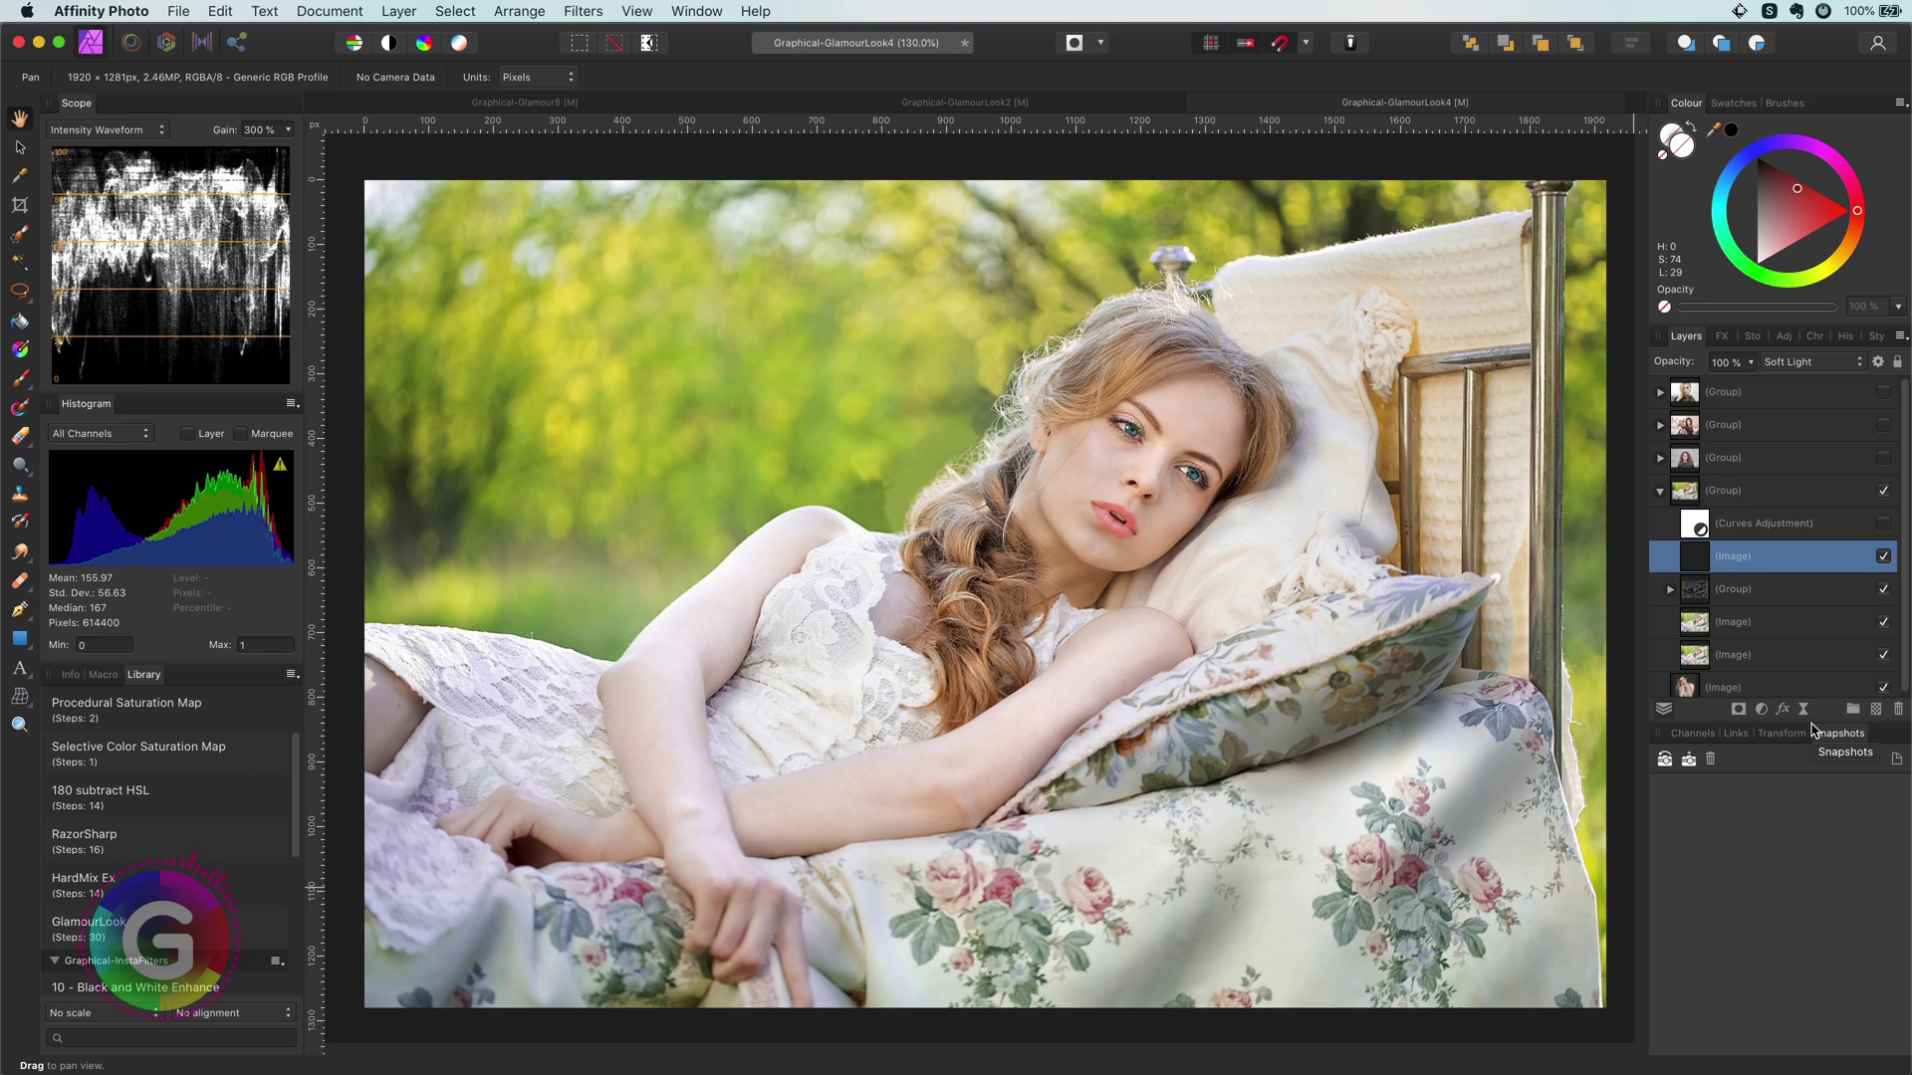
left_click(1883, 523)
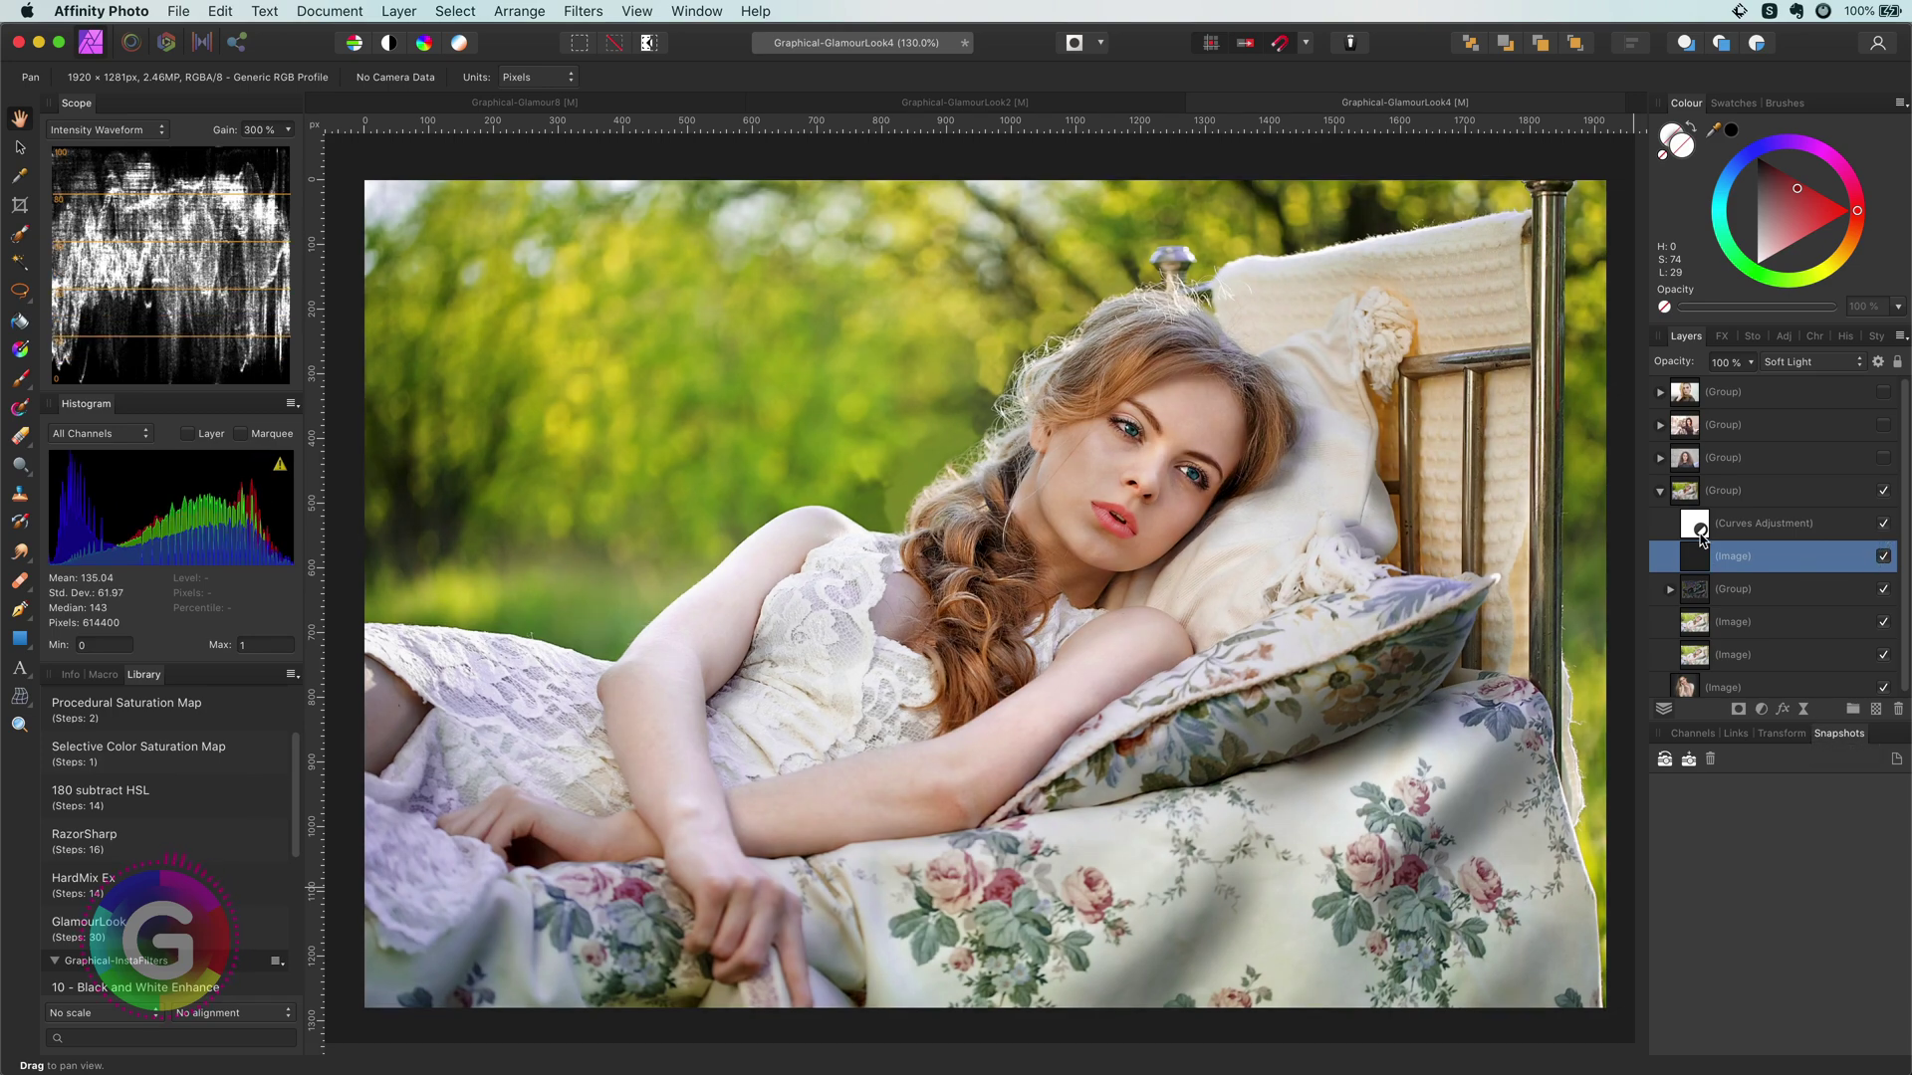
double_click(1697, 527)
left_click(1257, 527)
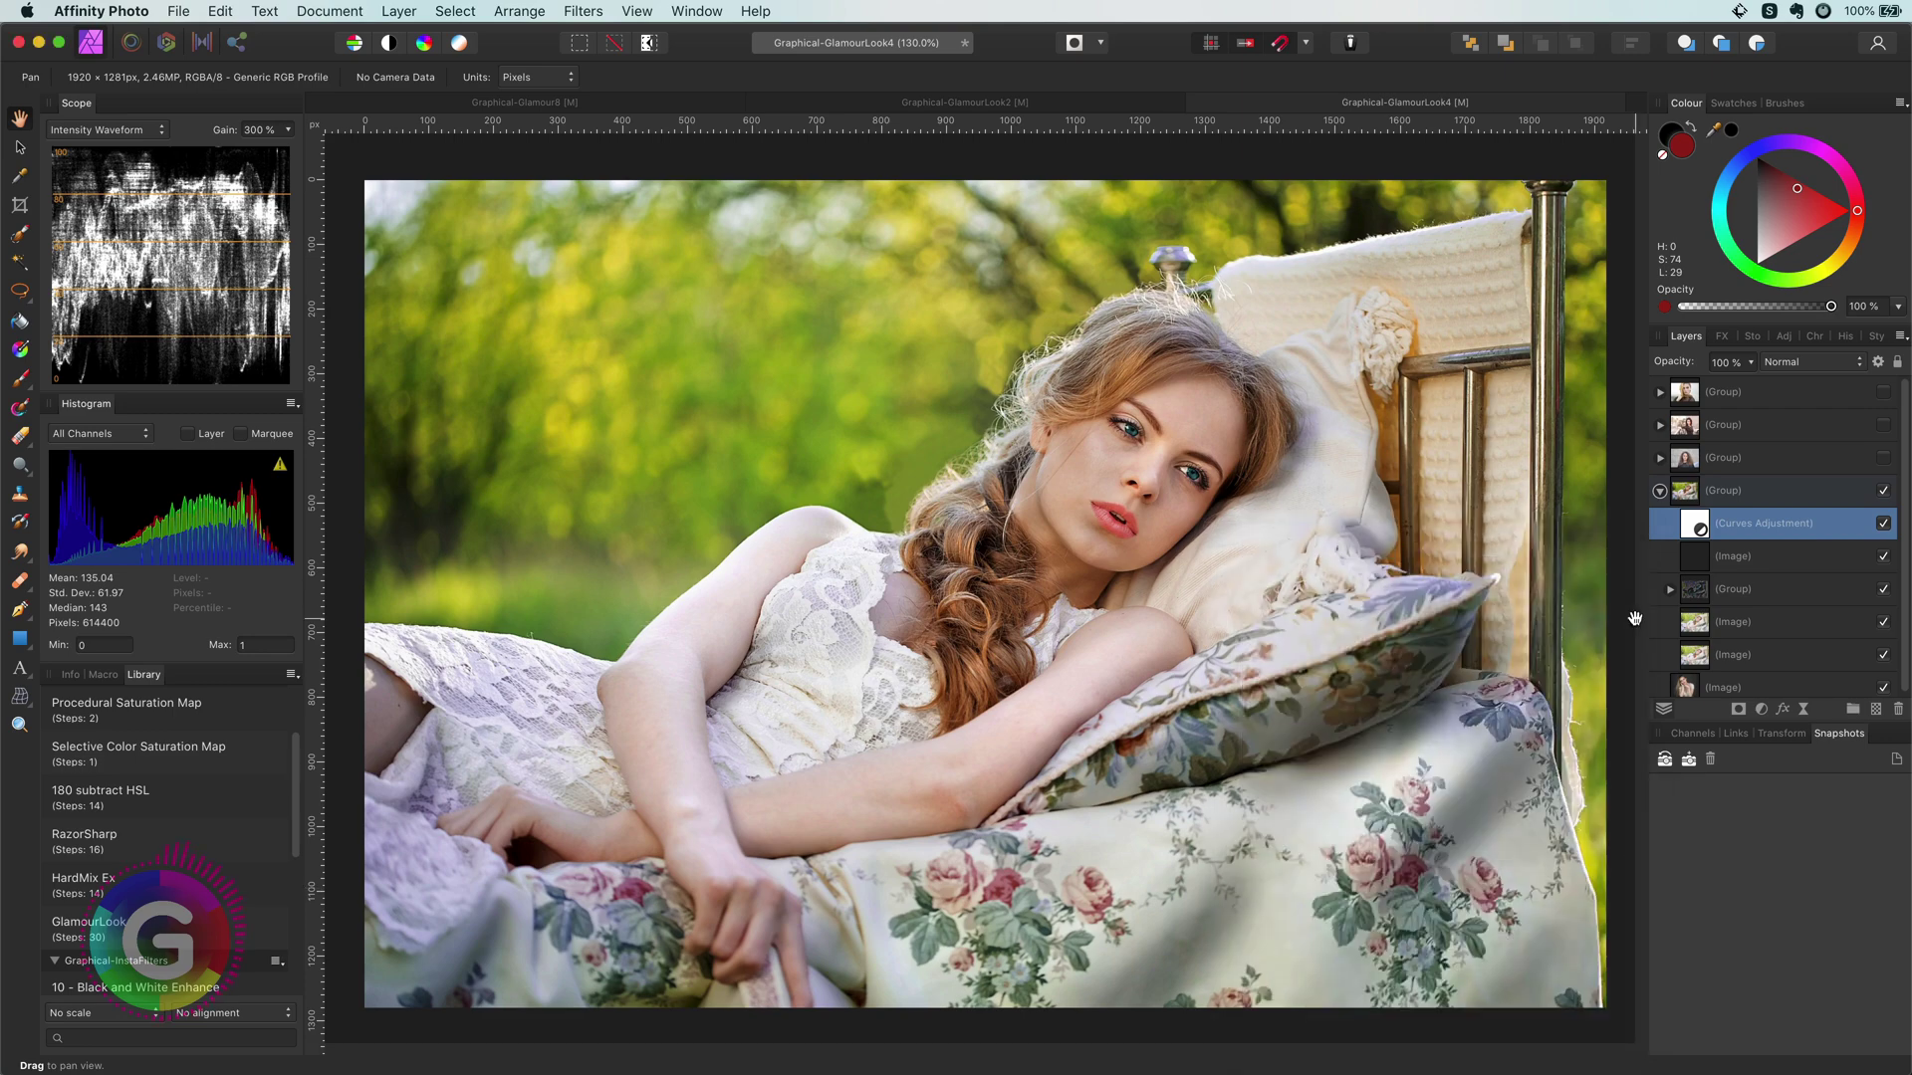
Place the original bed-scene image above the Curves, hidden, and collapse the group.
left_click_drag(1700, 625, 1753, 523)
left_click(1883, 523)
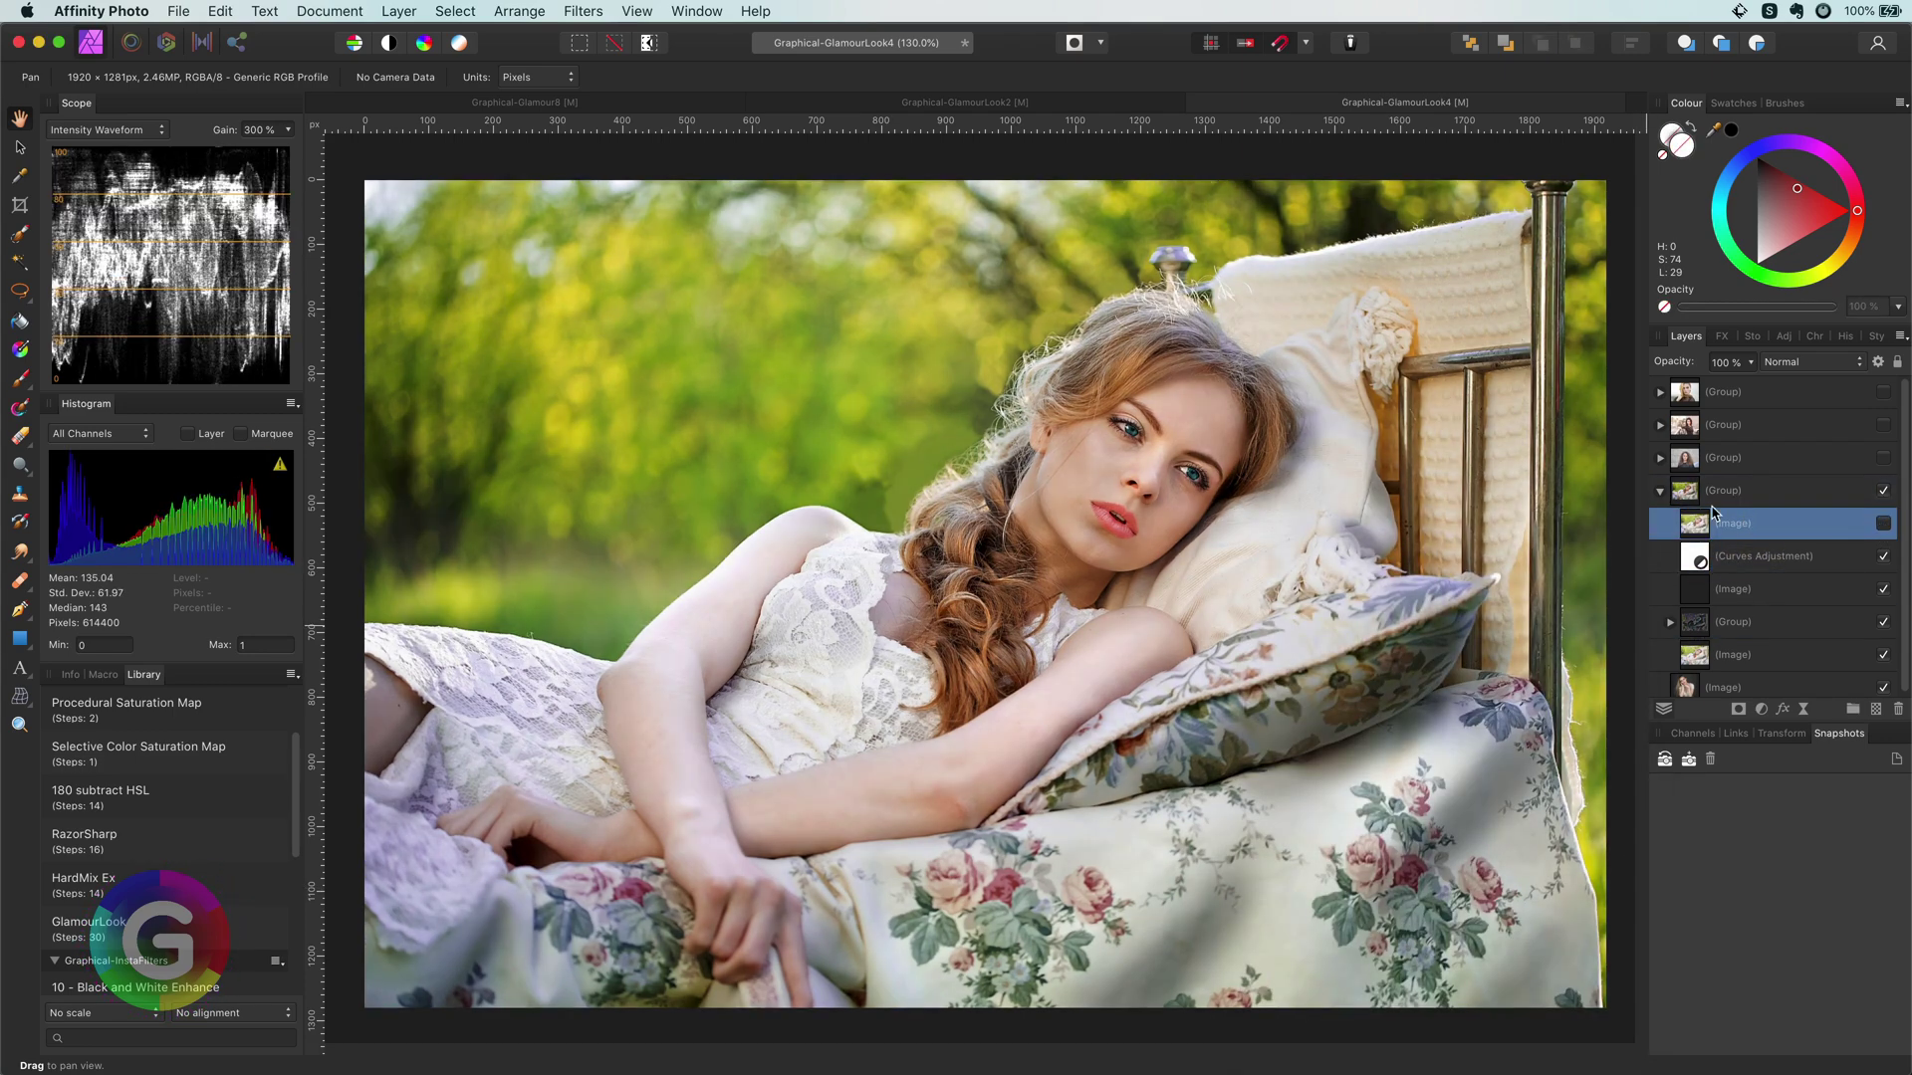
left_click(1659, 490)
Show the curly-haired portrait group and apply the GlamourLook macro to its image.
left_click(1883, 457)
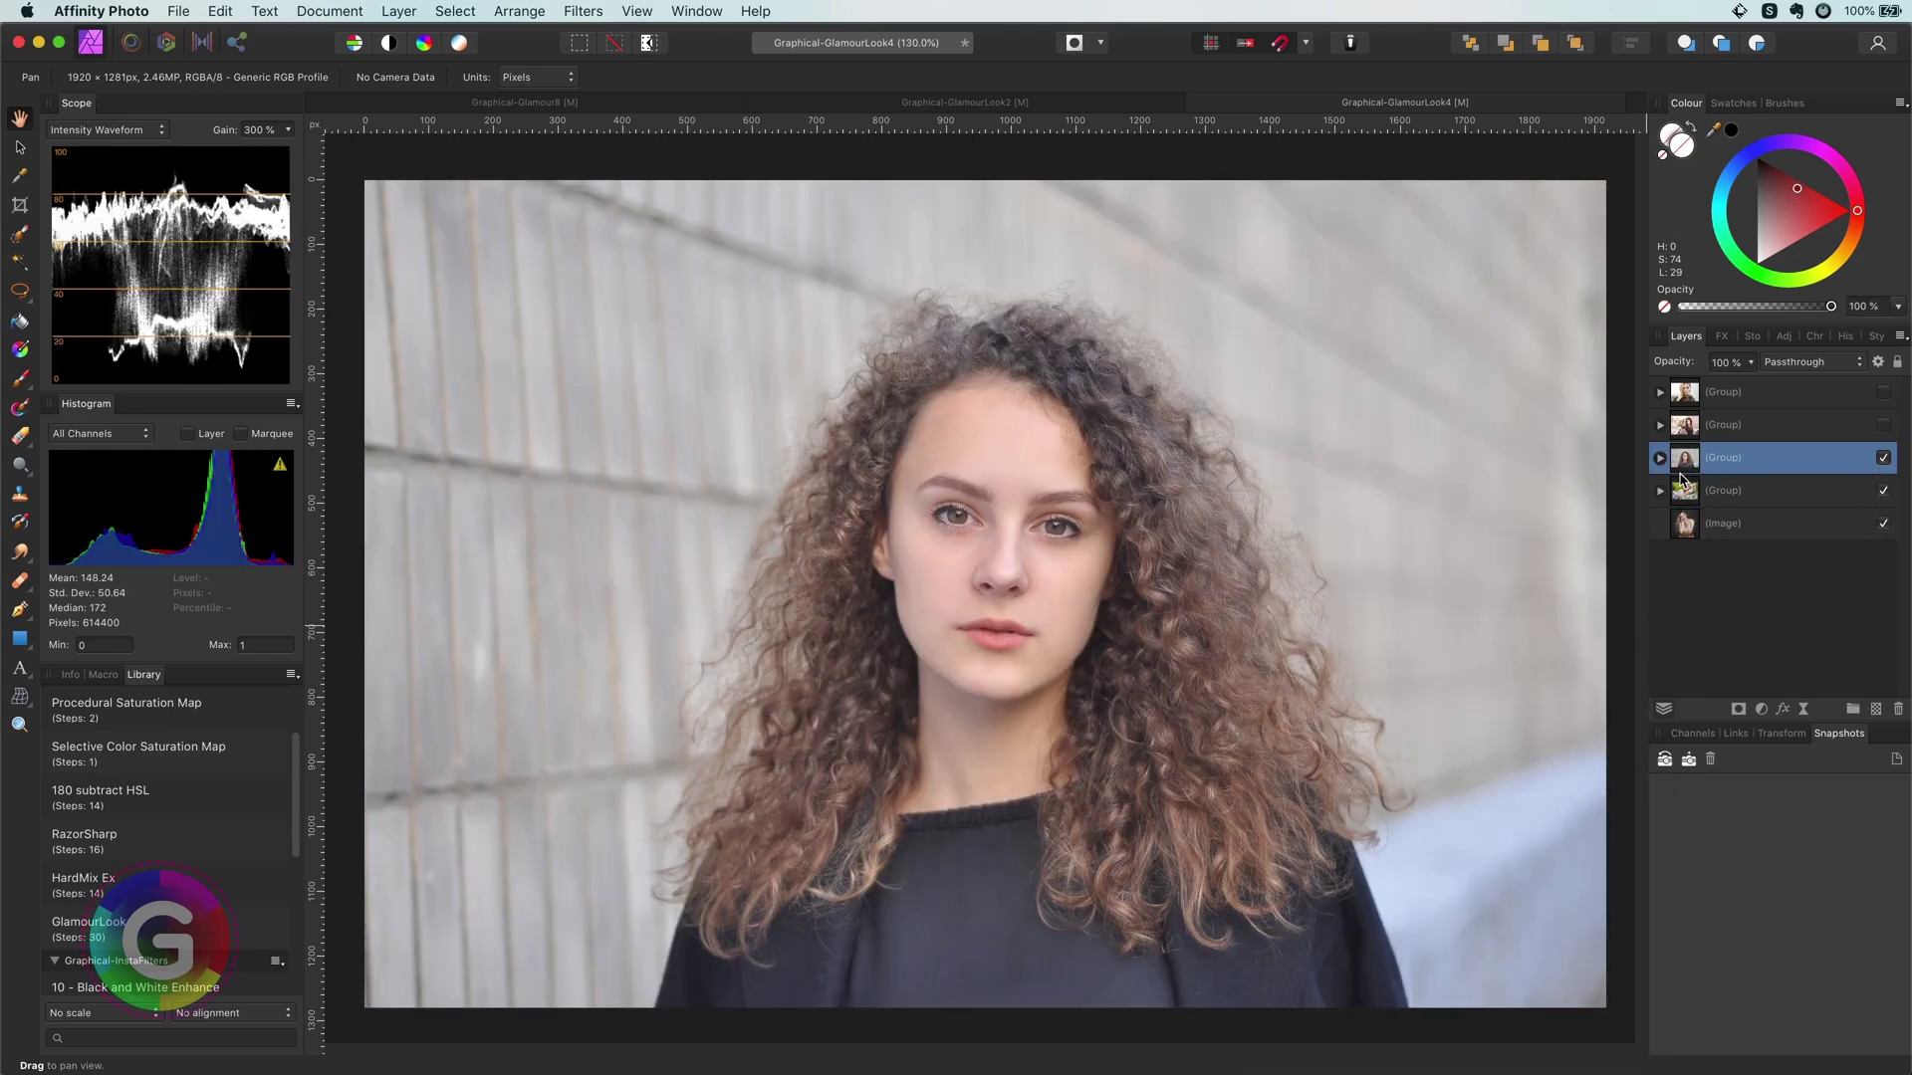
left_click(1660, 458)
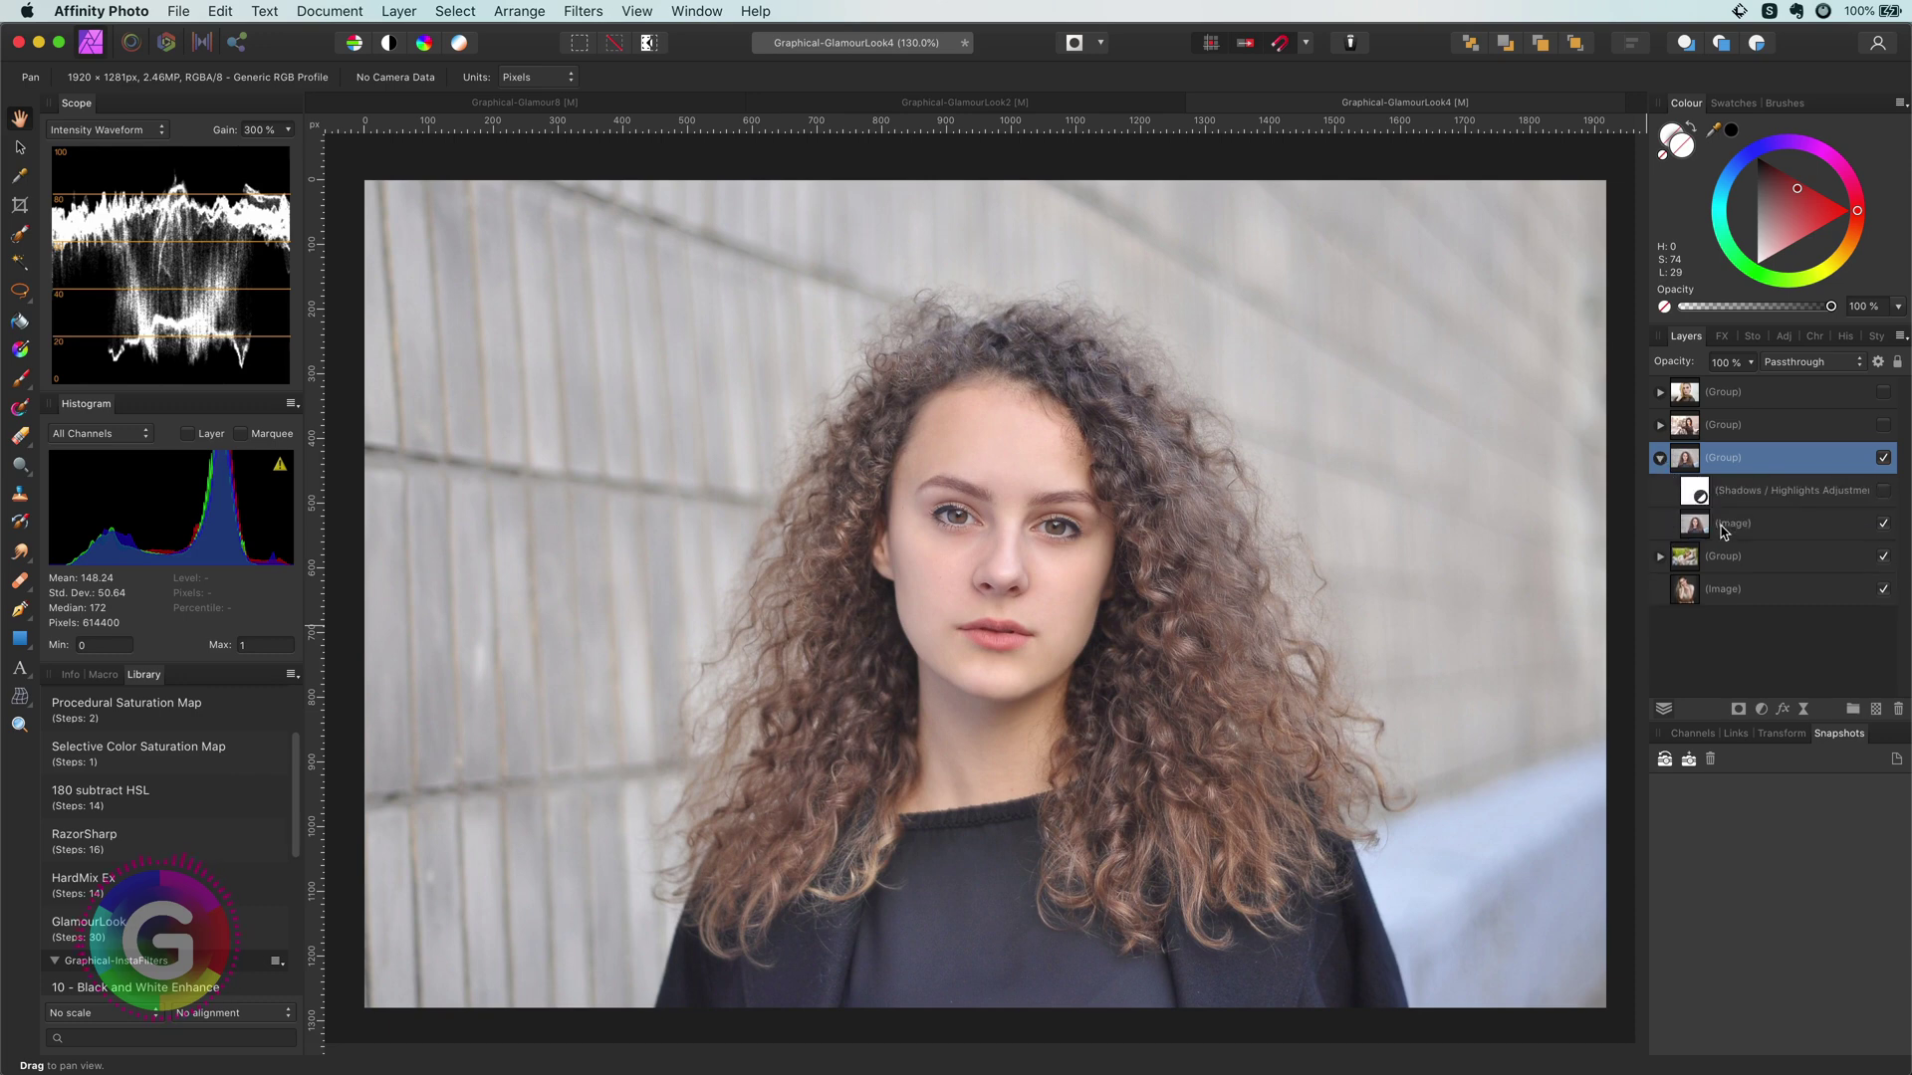
left_click(1723, 532)
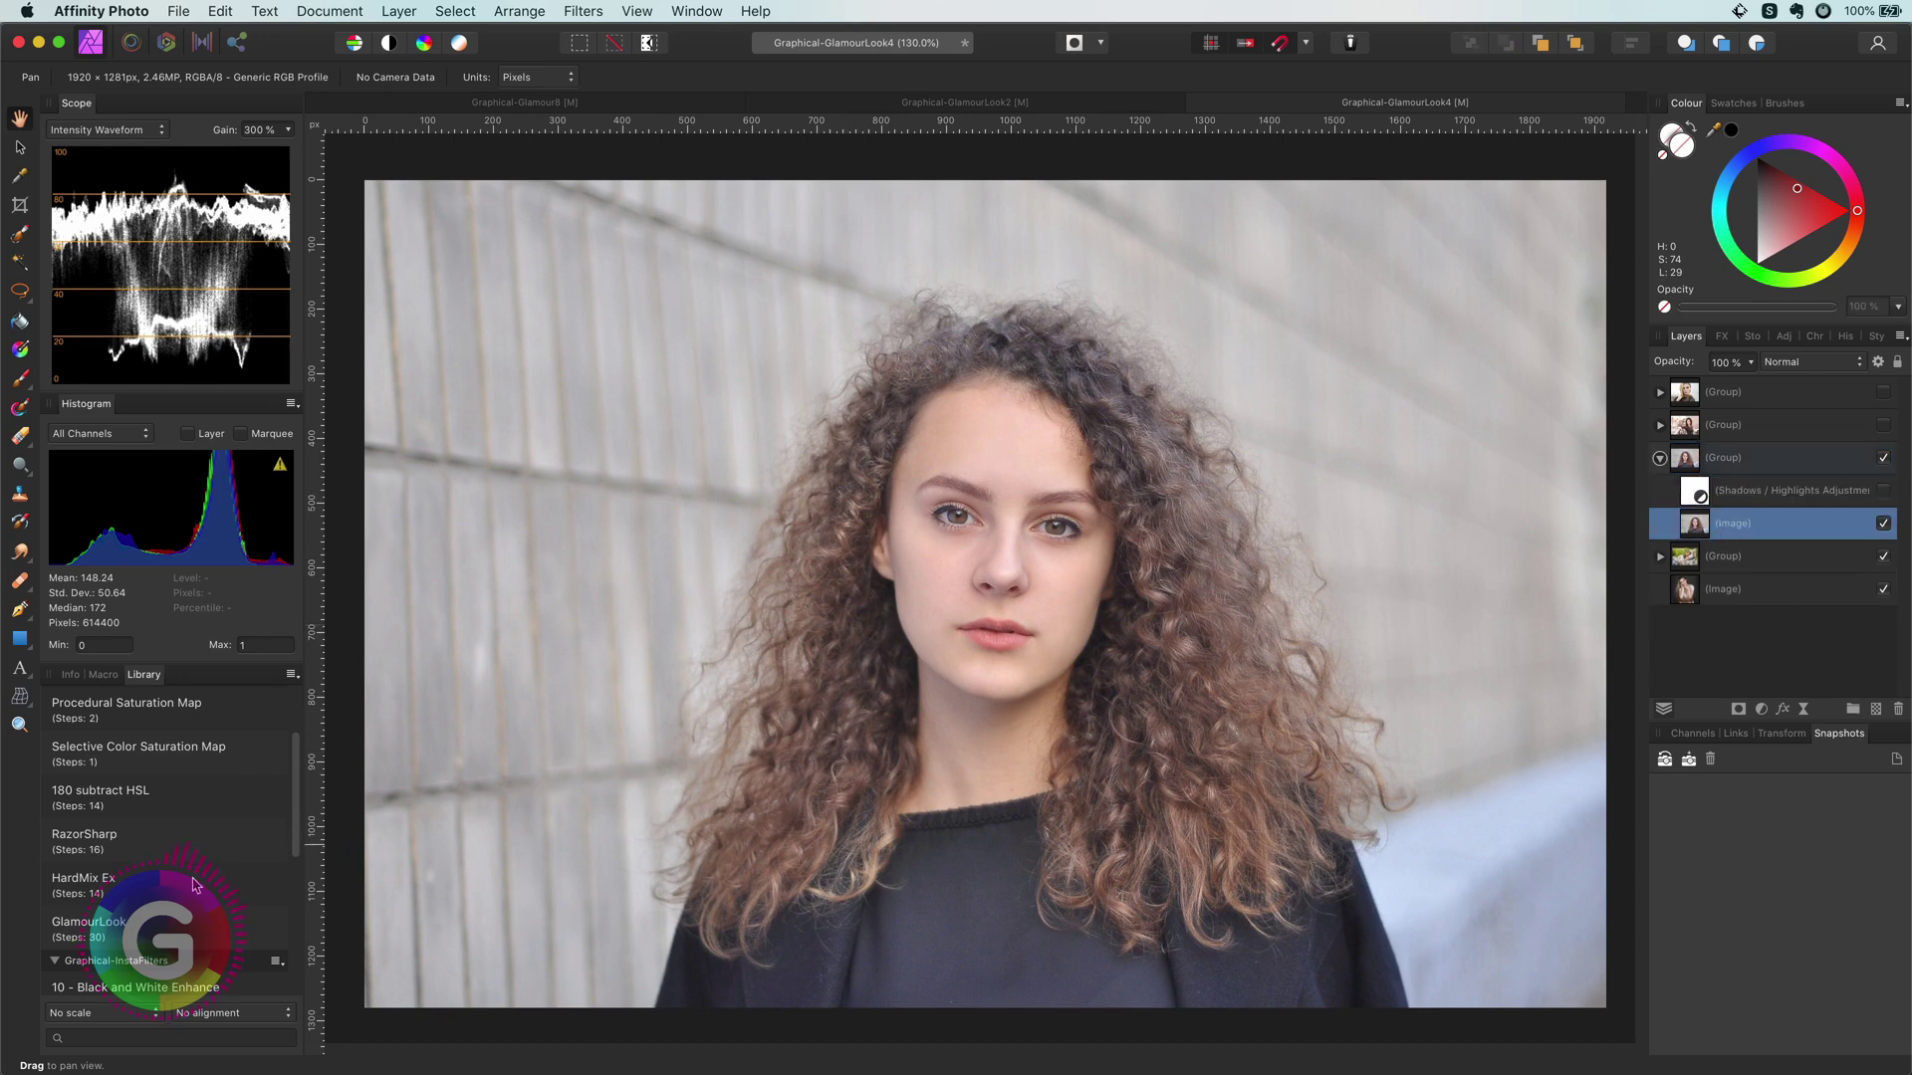
left_click(177, 944)
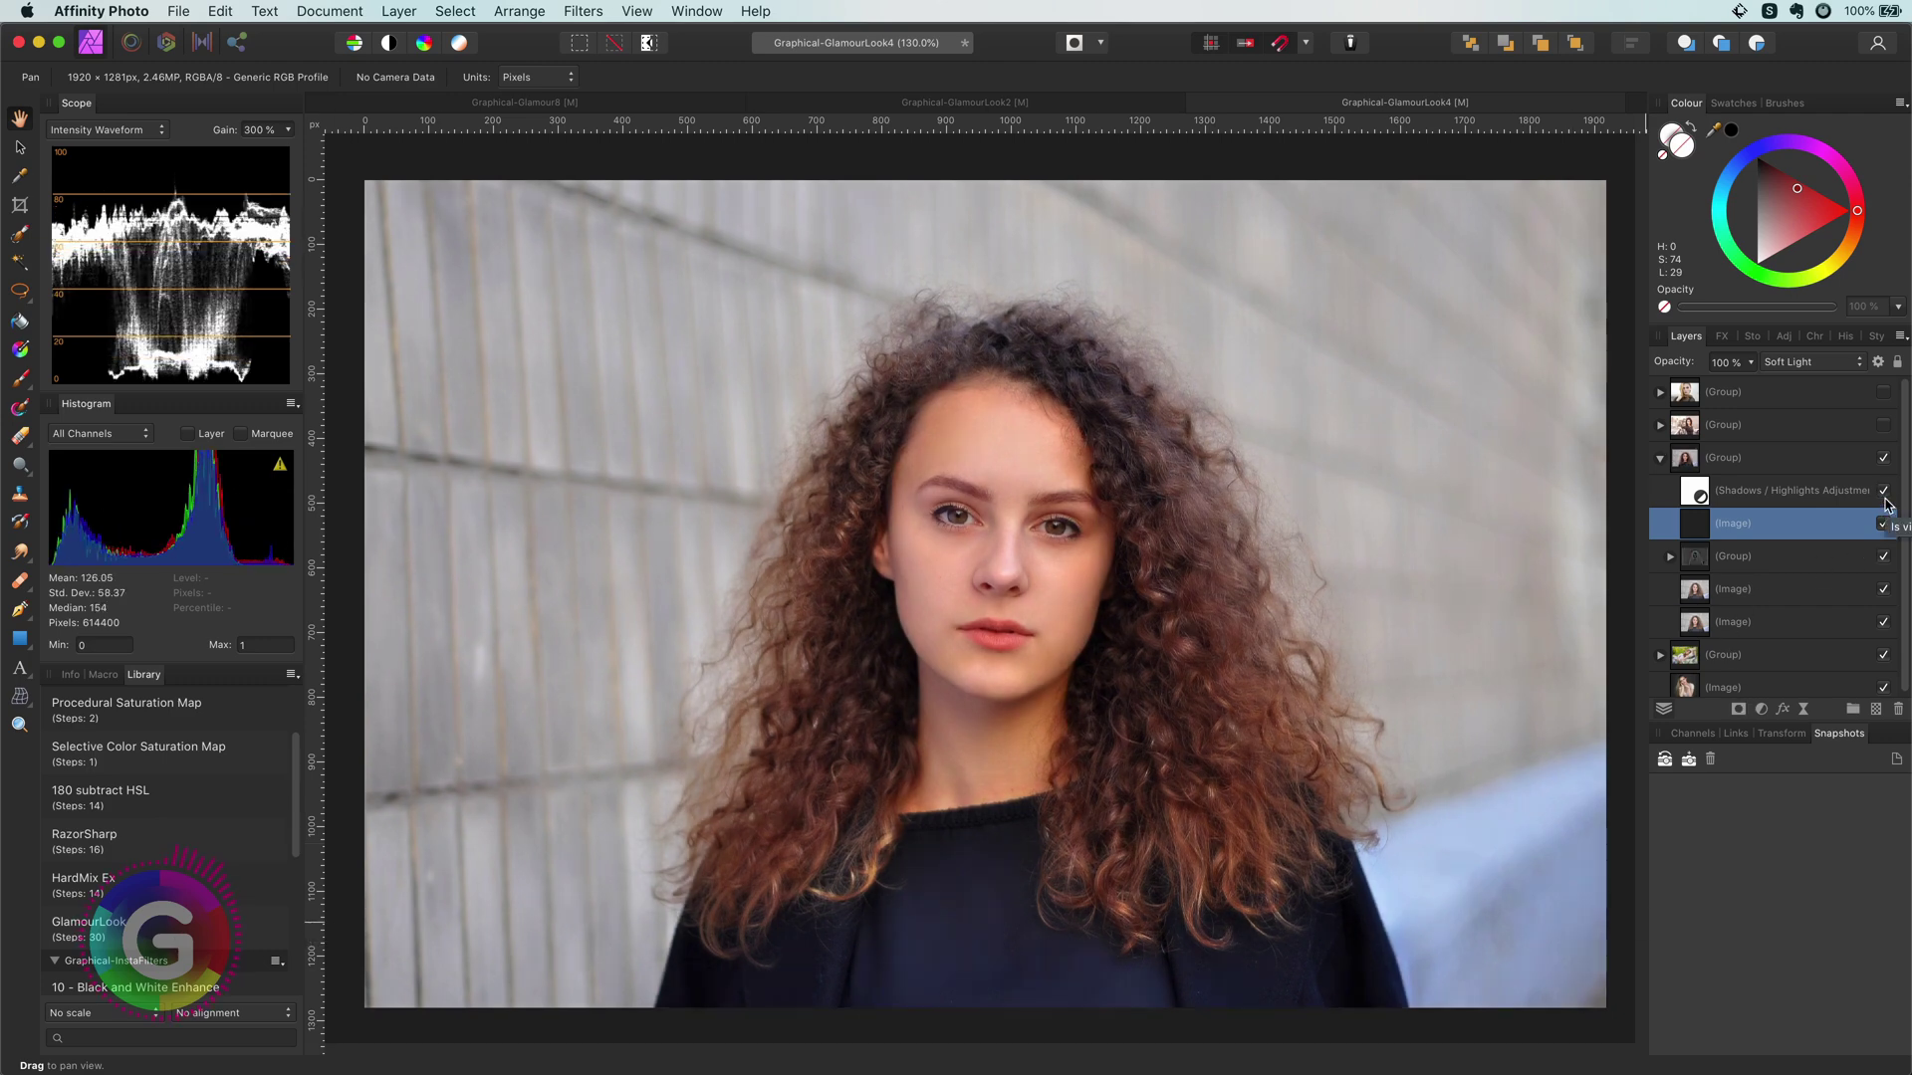
Set its Shadows / Highlights adjustment to Shadows 126% and Highlights -46%.
left_click(1788, 492)
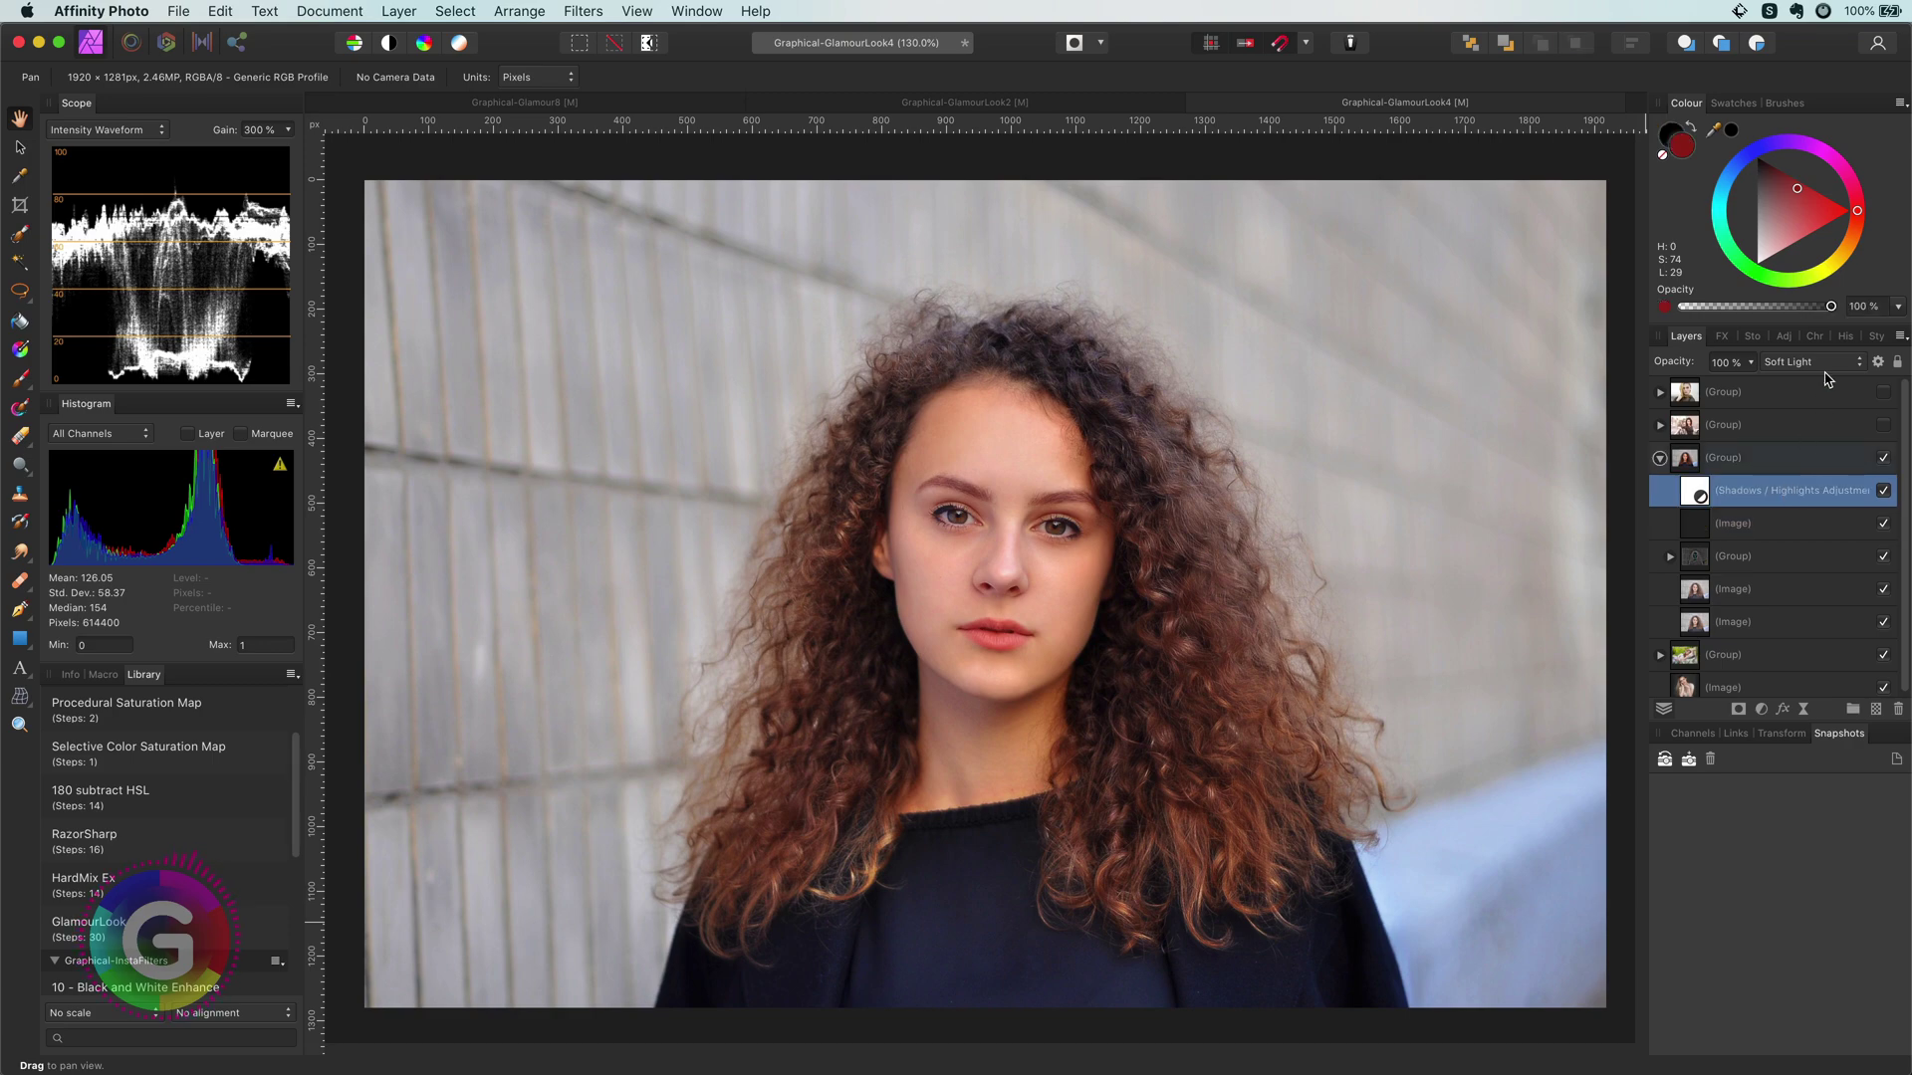
double_click(1700, 492)
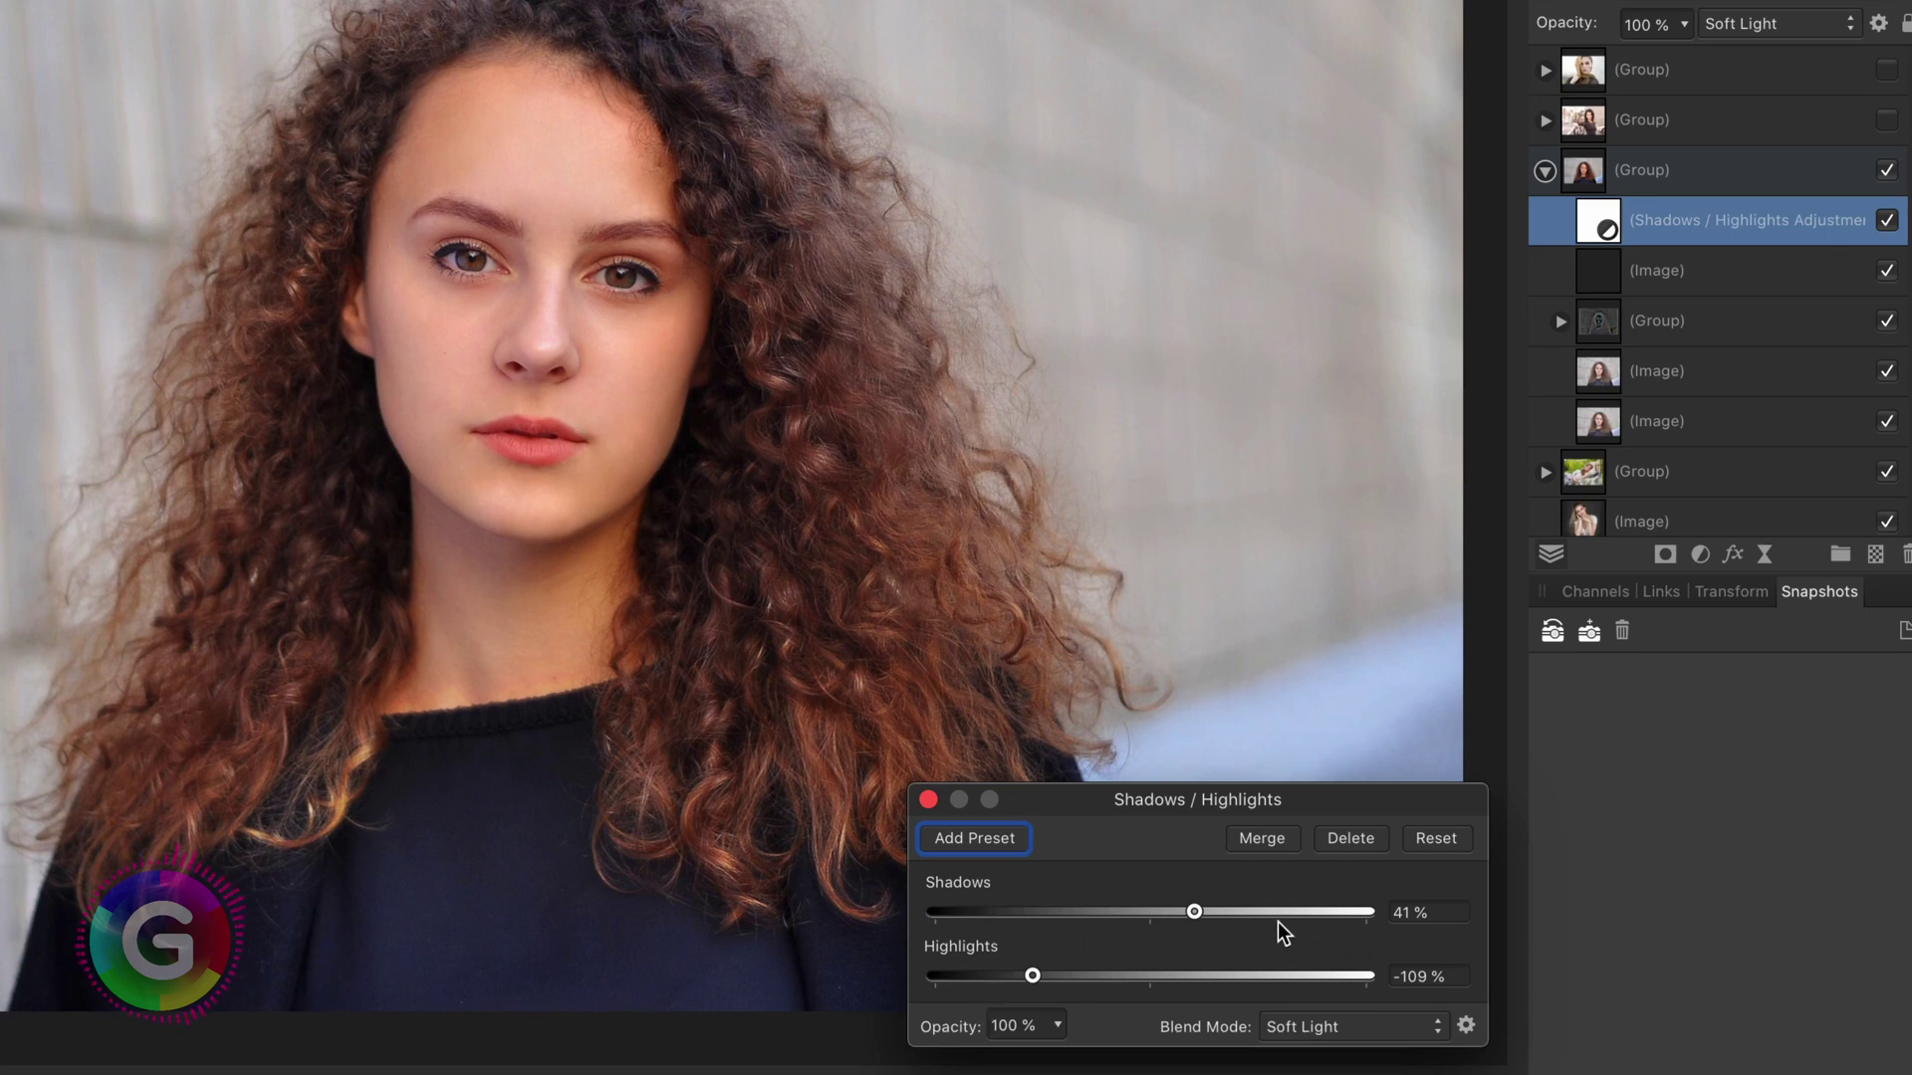
left_click_drag(1203, 922, 1288, 923)
left_click_drag(1032, 976, 1100, 988)
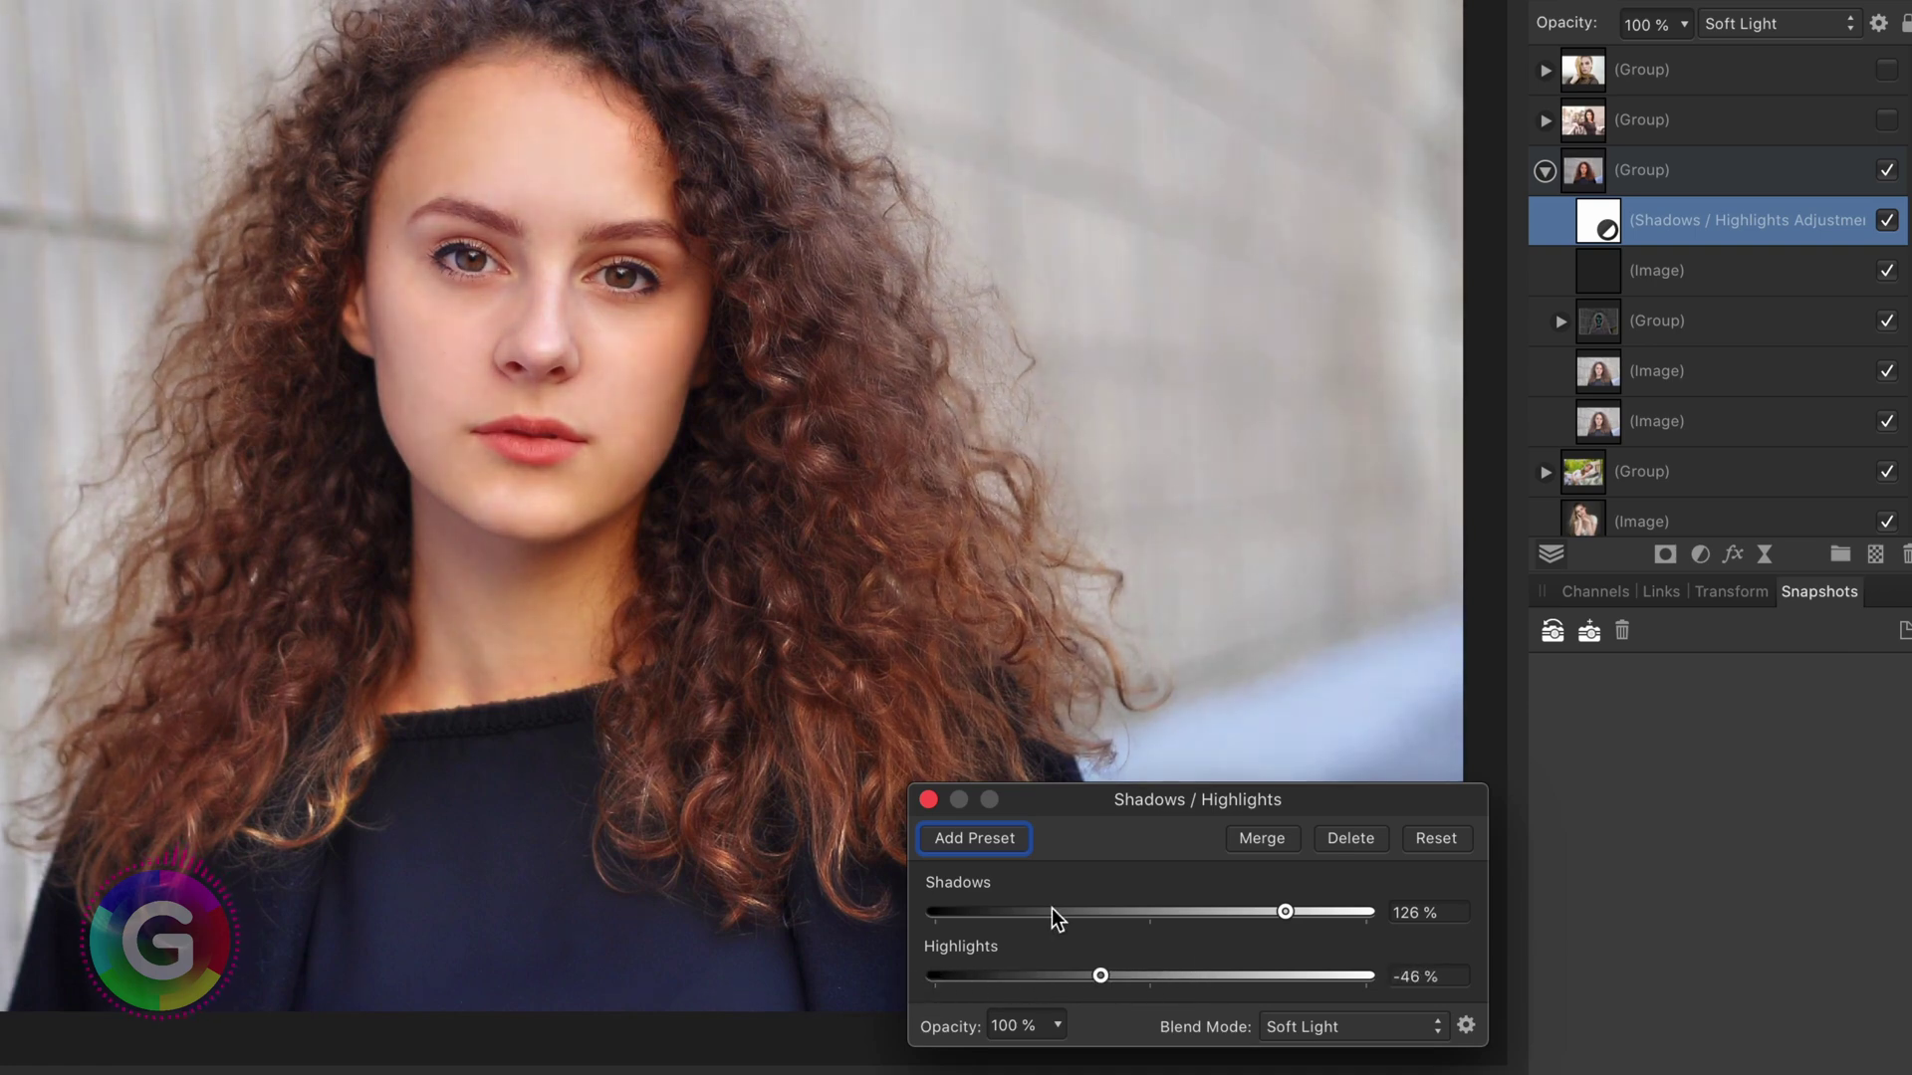
left_click(927, 799)
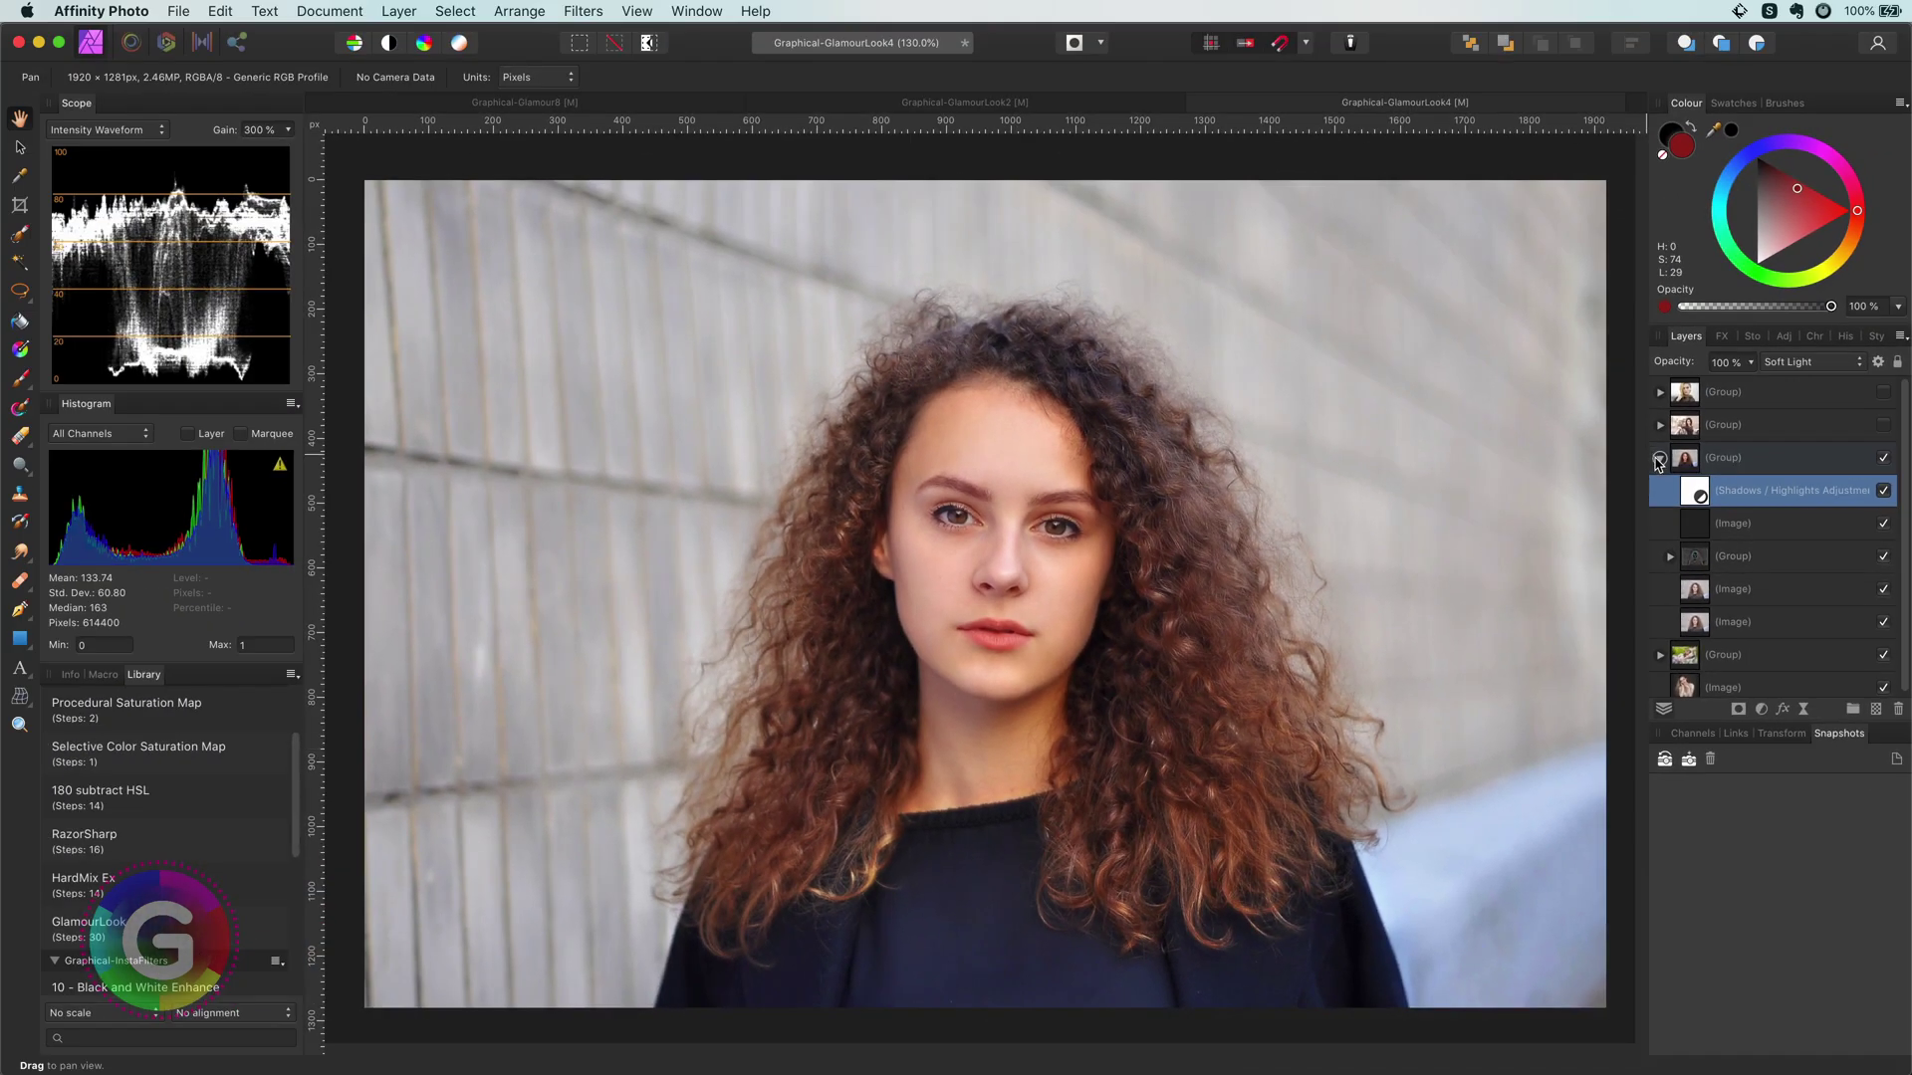
Reveal the dark-haired portrait group and switch on its Shadows / Highlights at 41% and -109%.
left_click(1657, 459)
left_click(1798, 436)
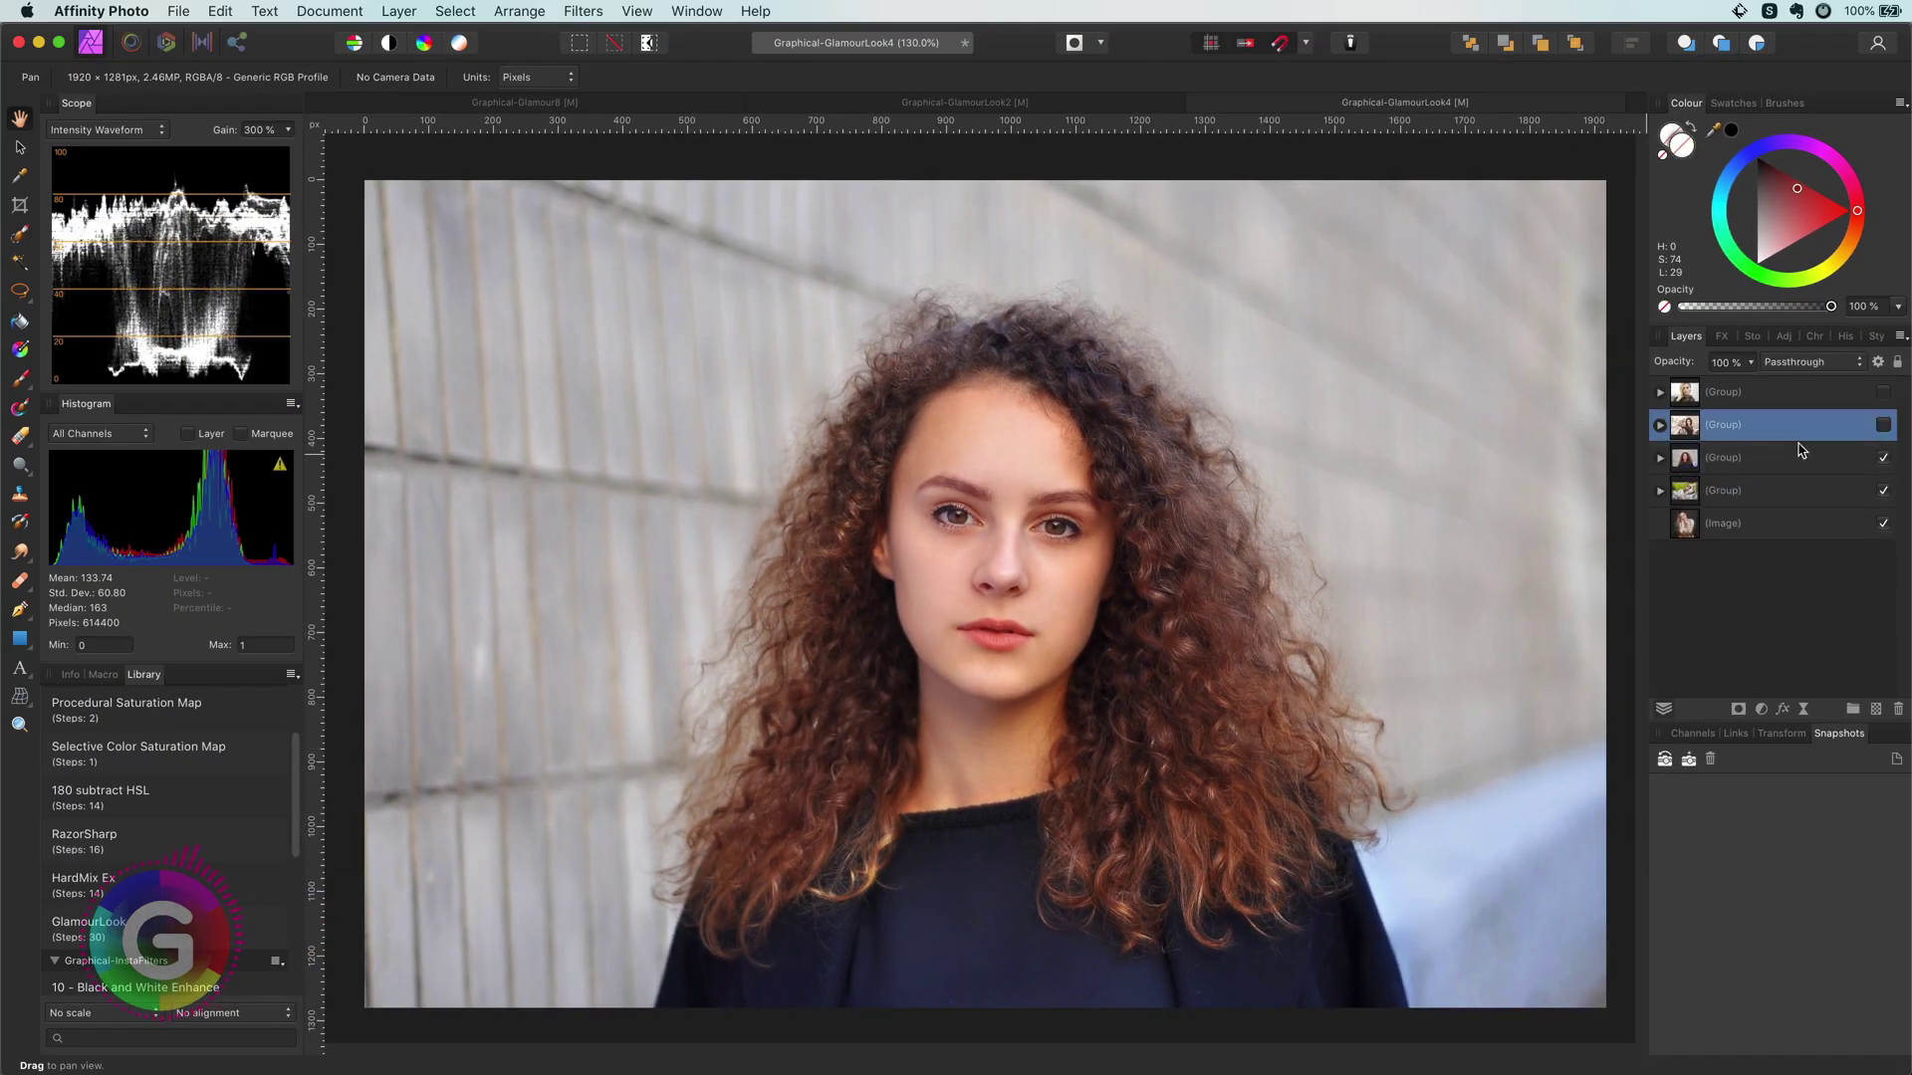
left_click(1883, 426)
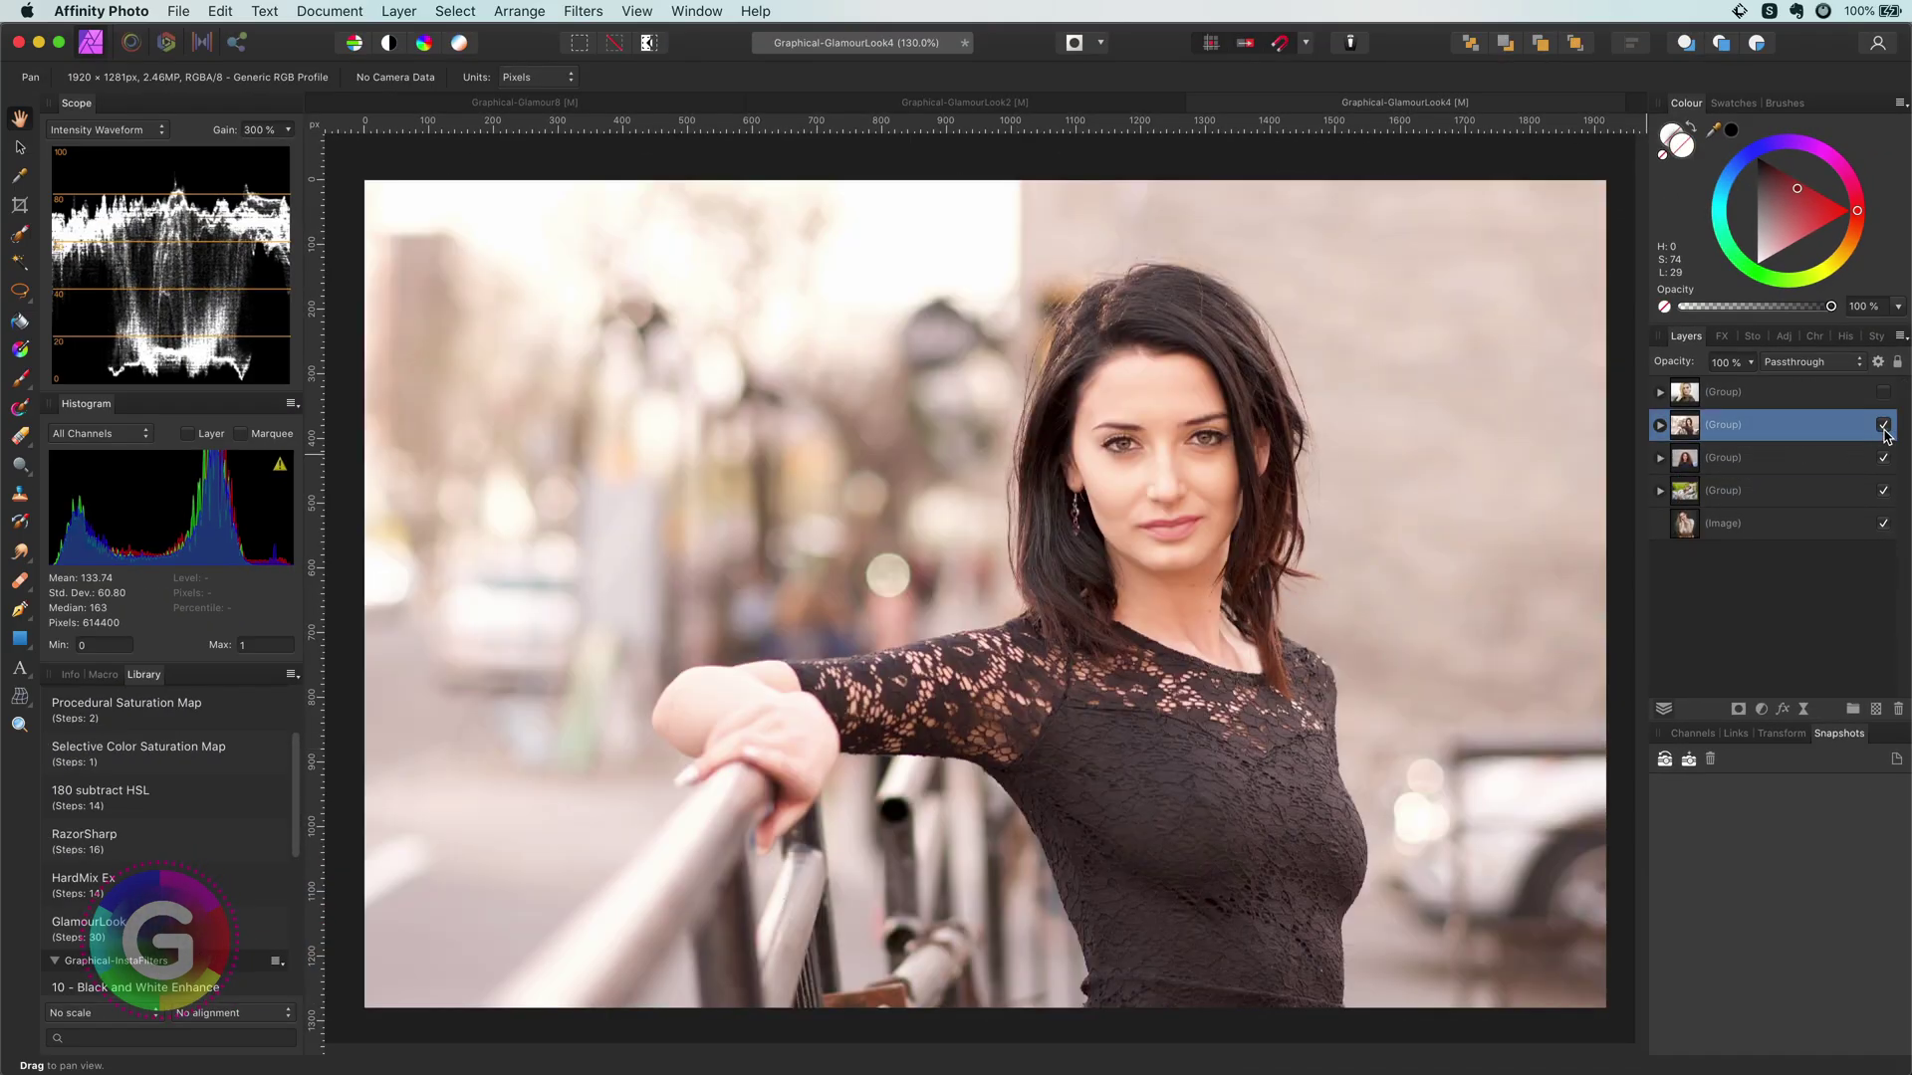
left_click(1659, 425)
left_click(1734, 524)
left_click(170, 935)
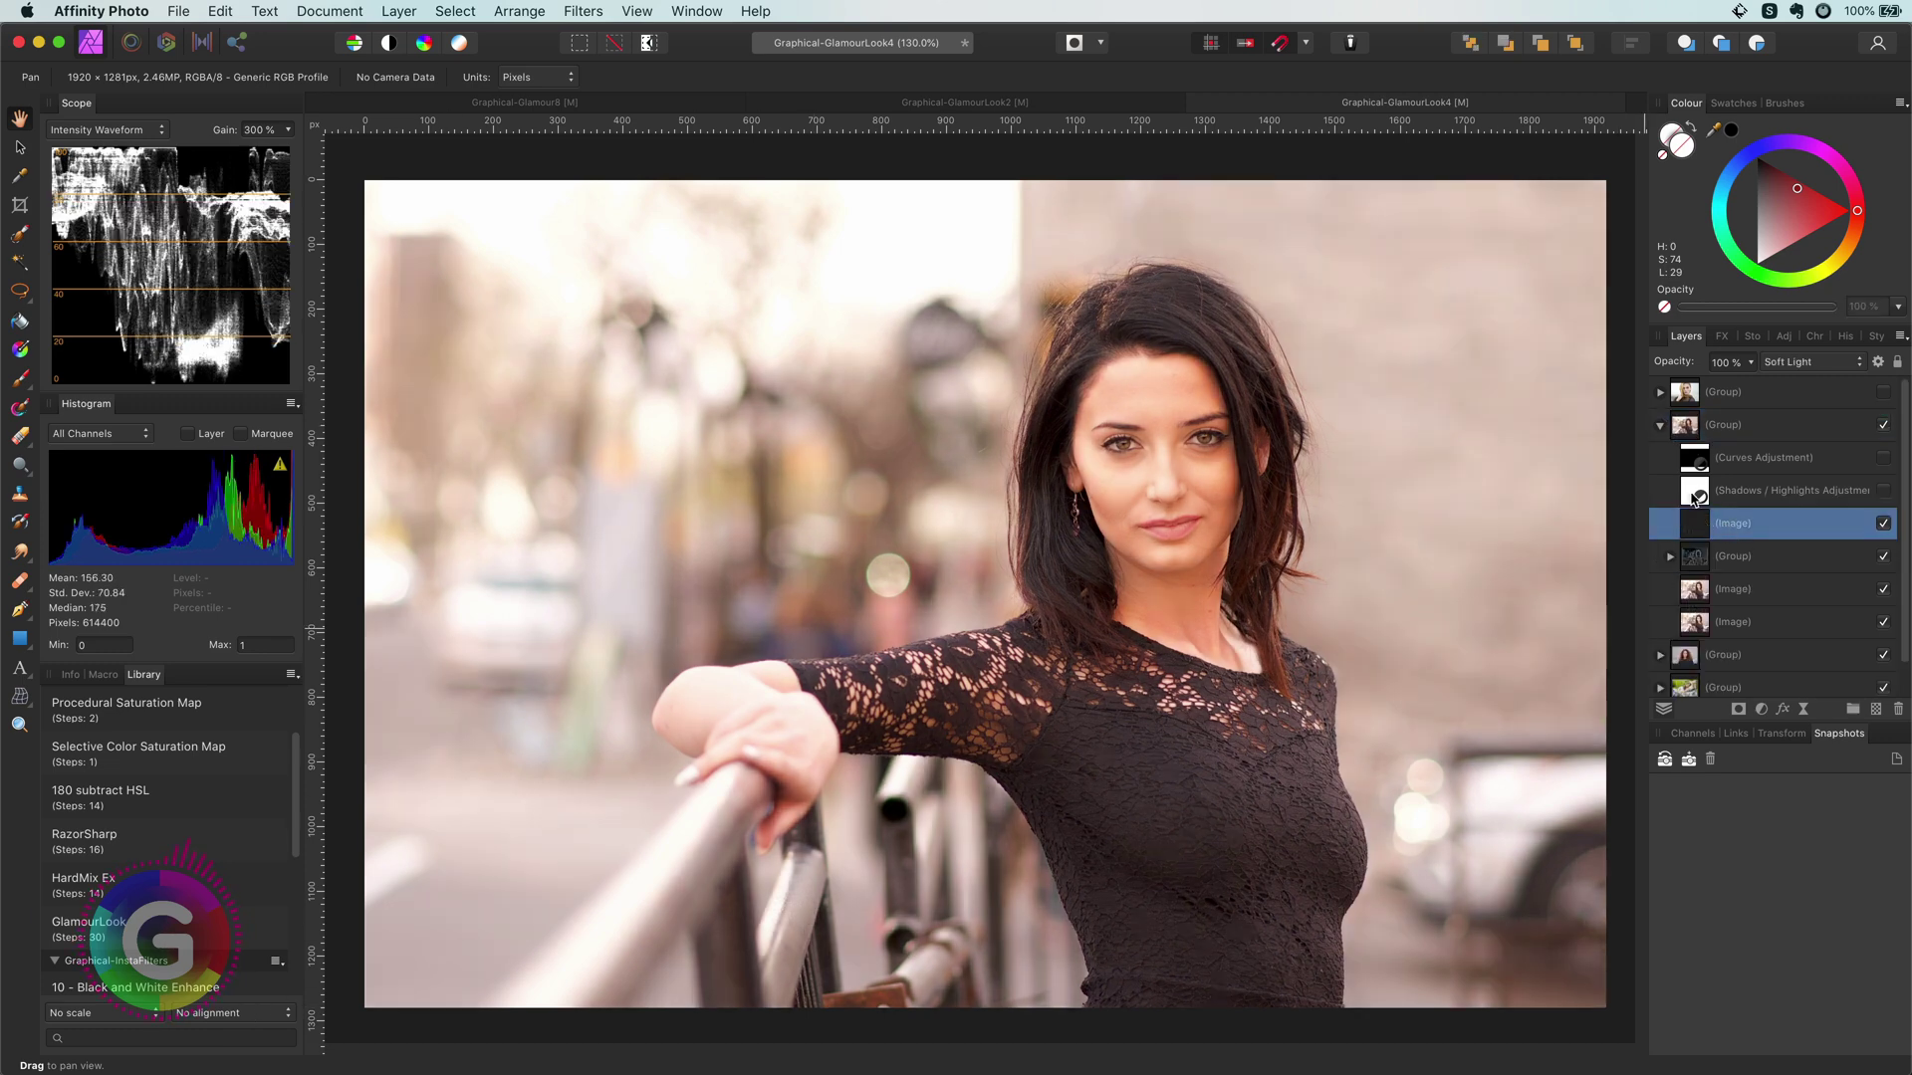
double_click(1694, 490)
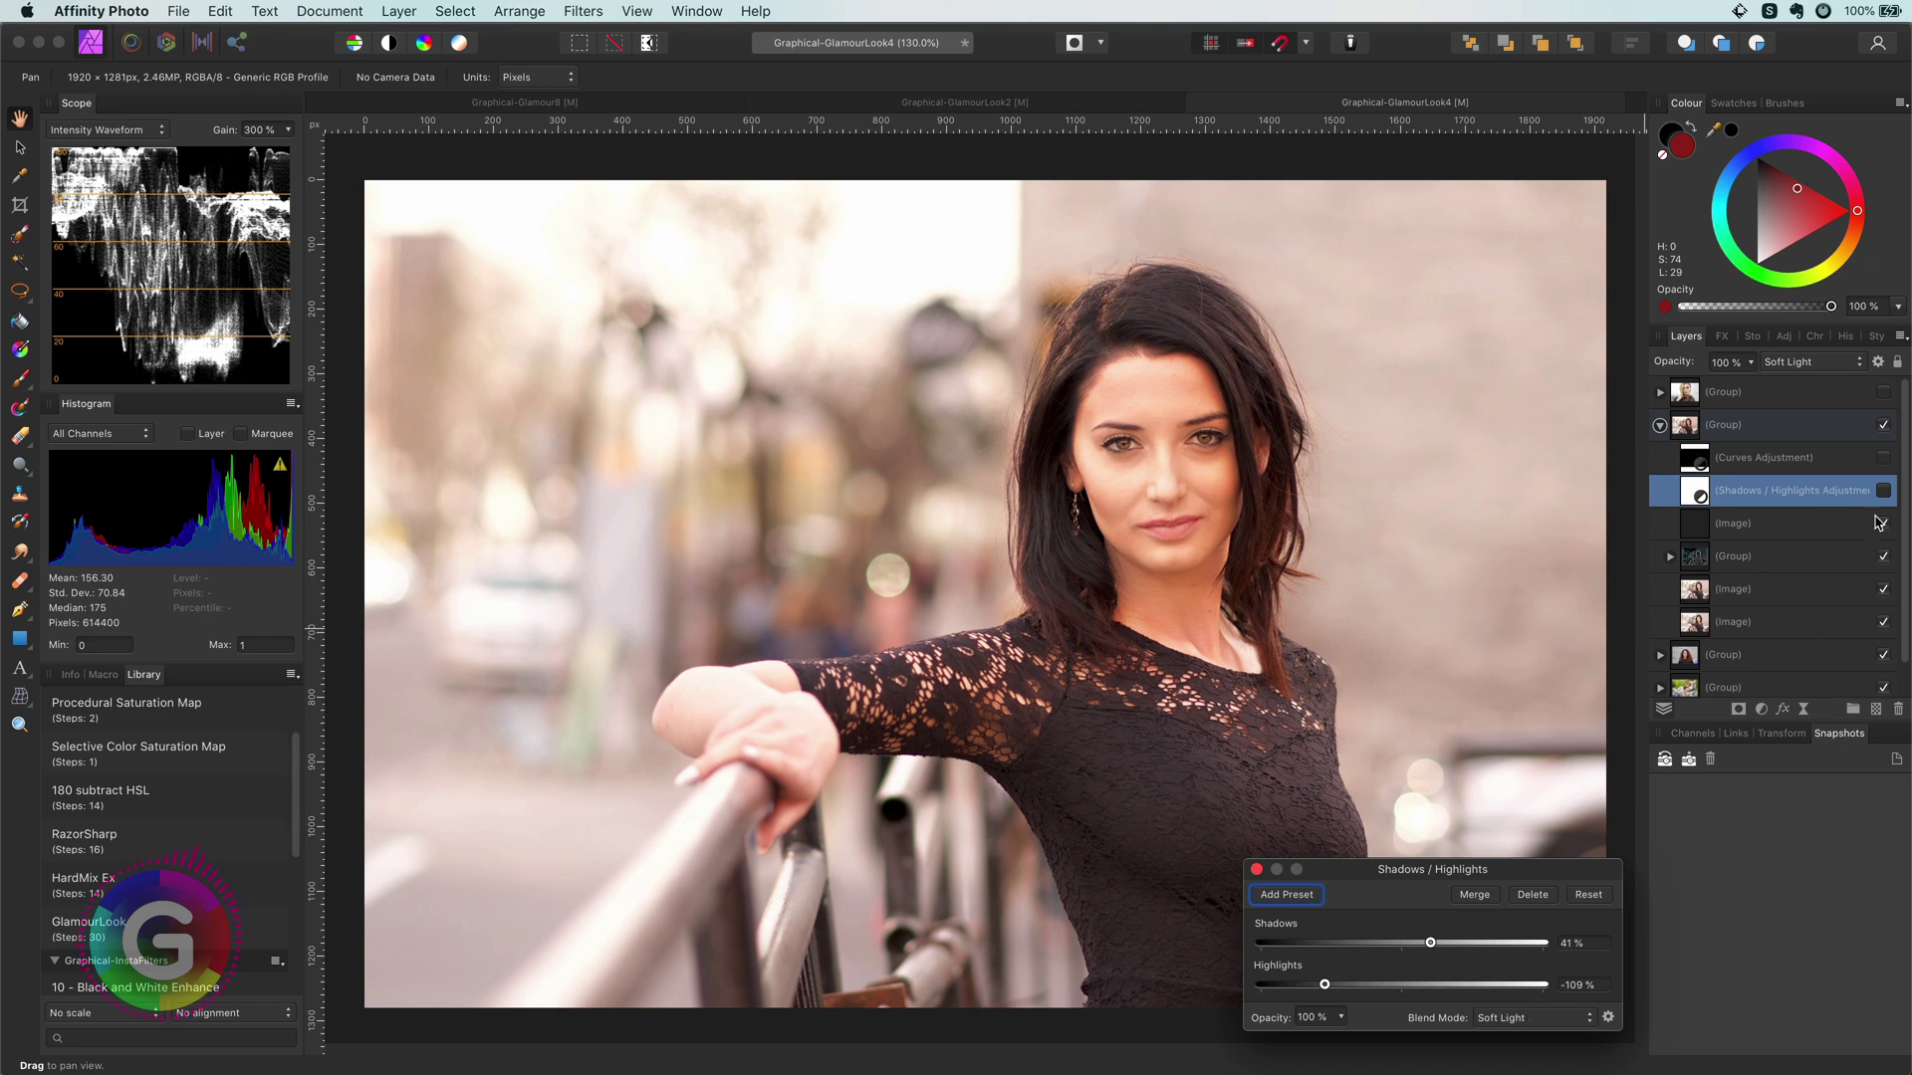
left_click(1883, 491)
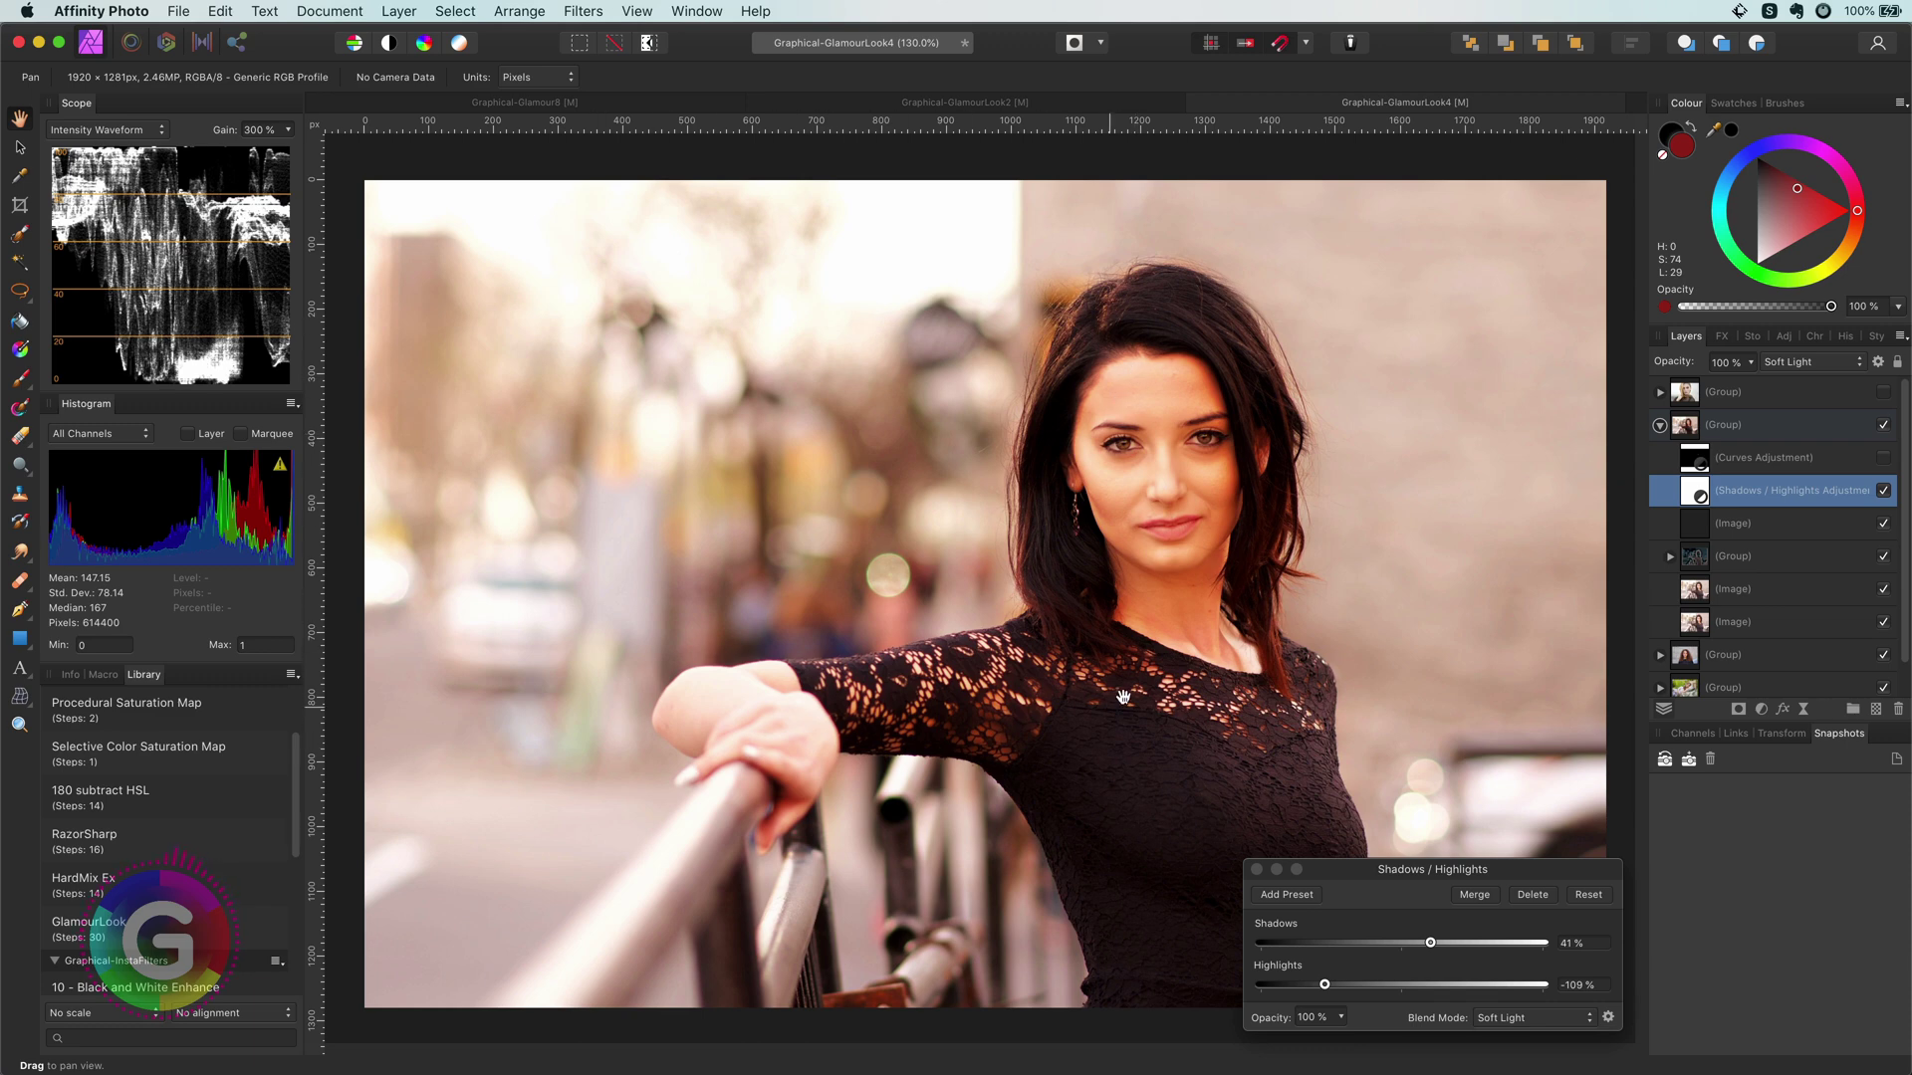
left_click(1256, 869)
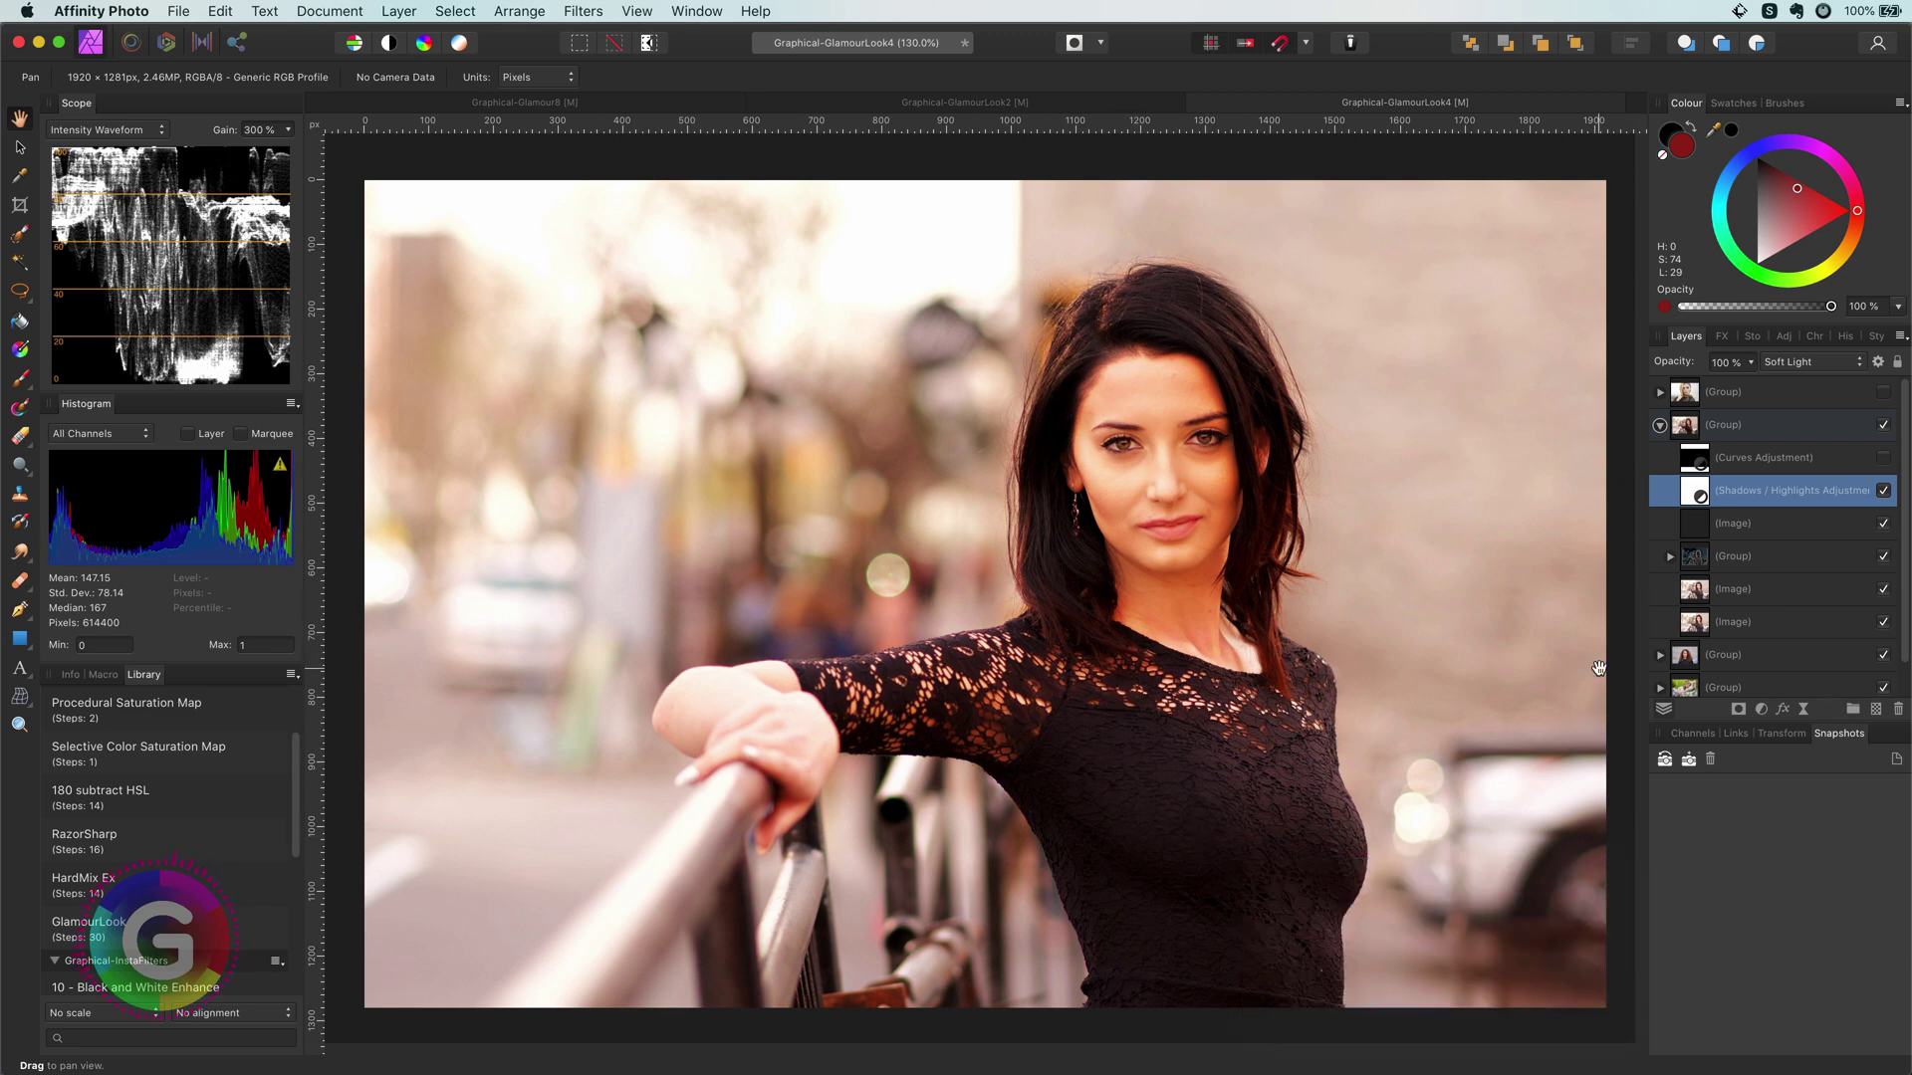
Switch on the Curves adjustment and move the original image copy to the top.
left_click(1693, 463)
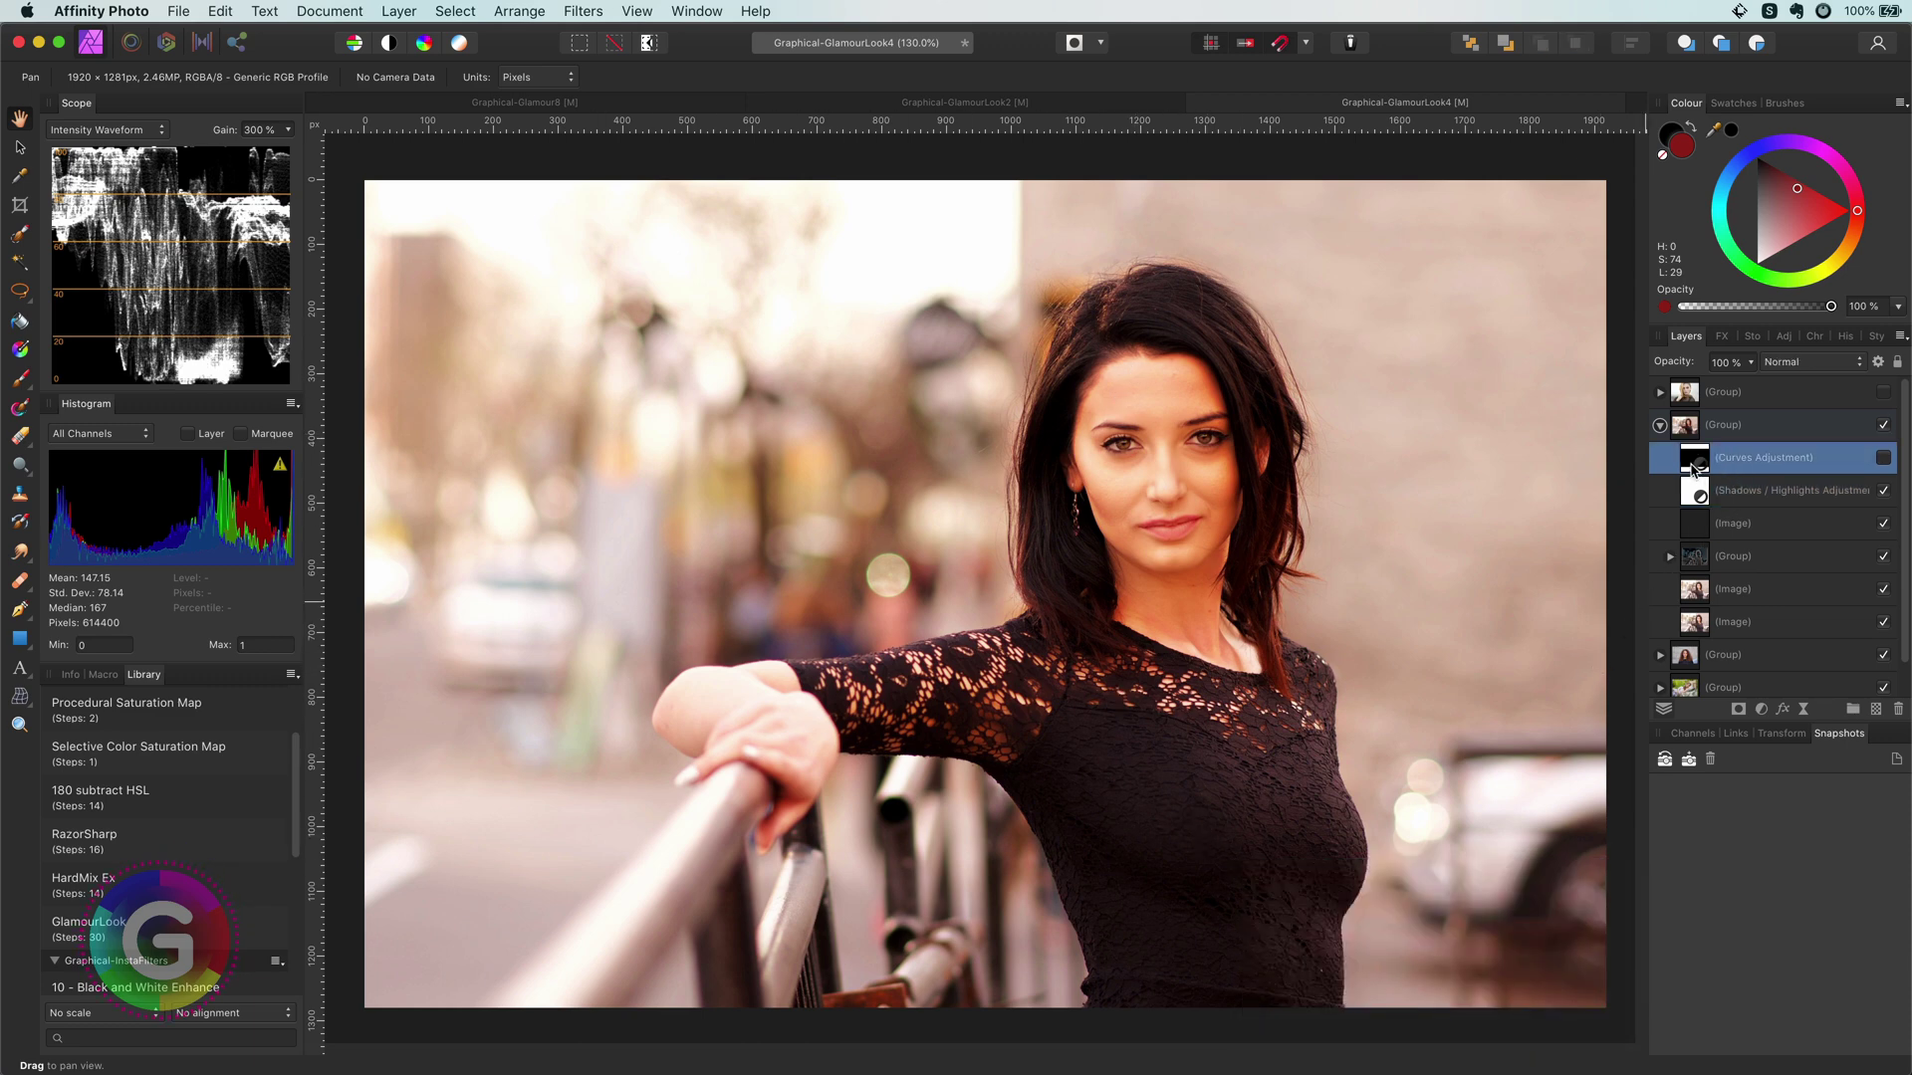
double_click(1694, 463)
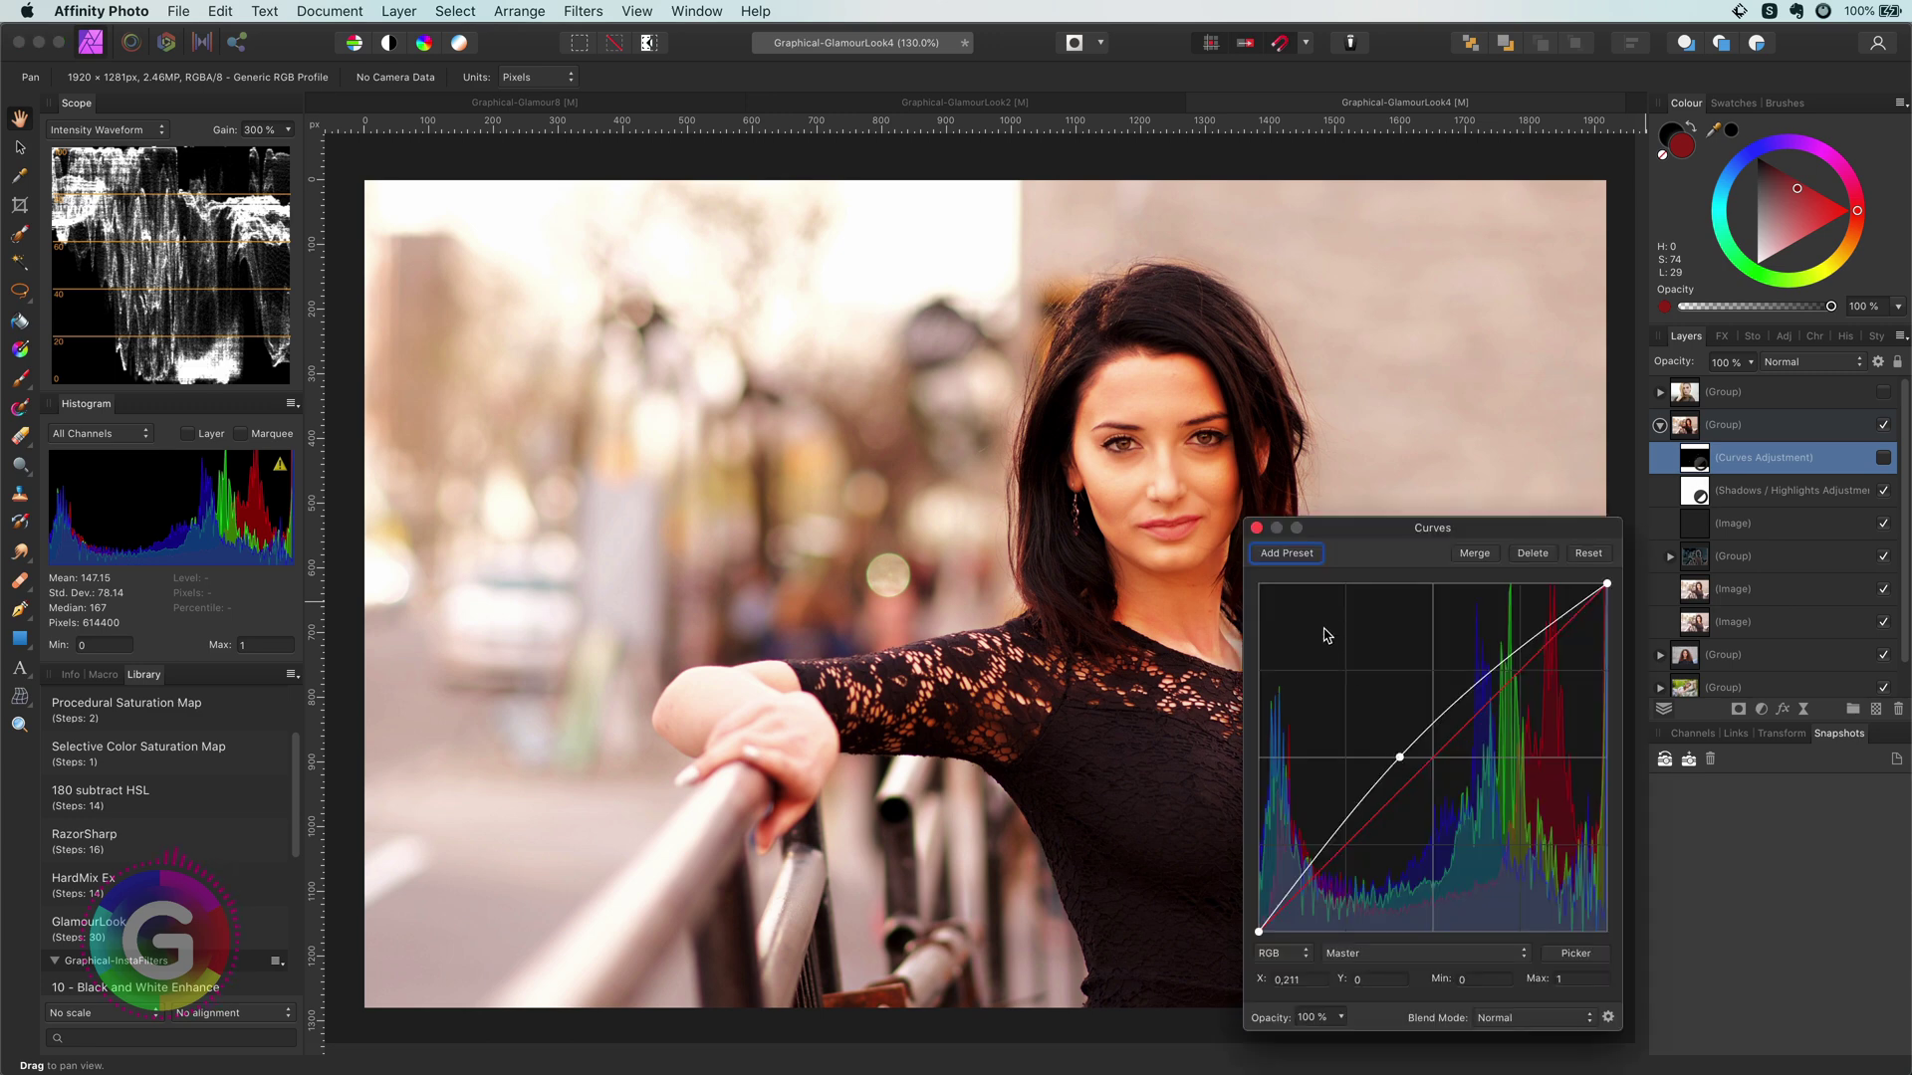
left_click(1256, 529)
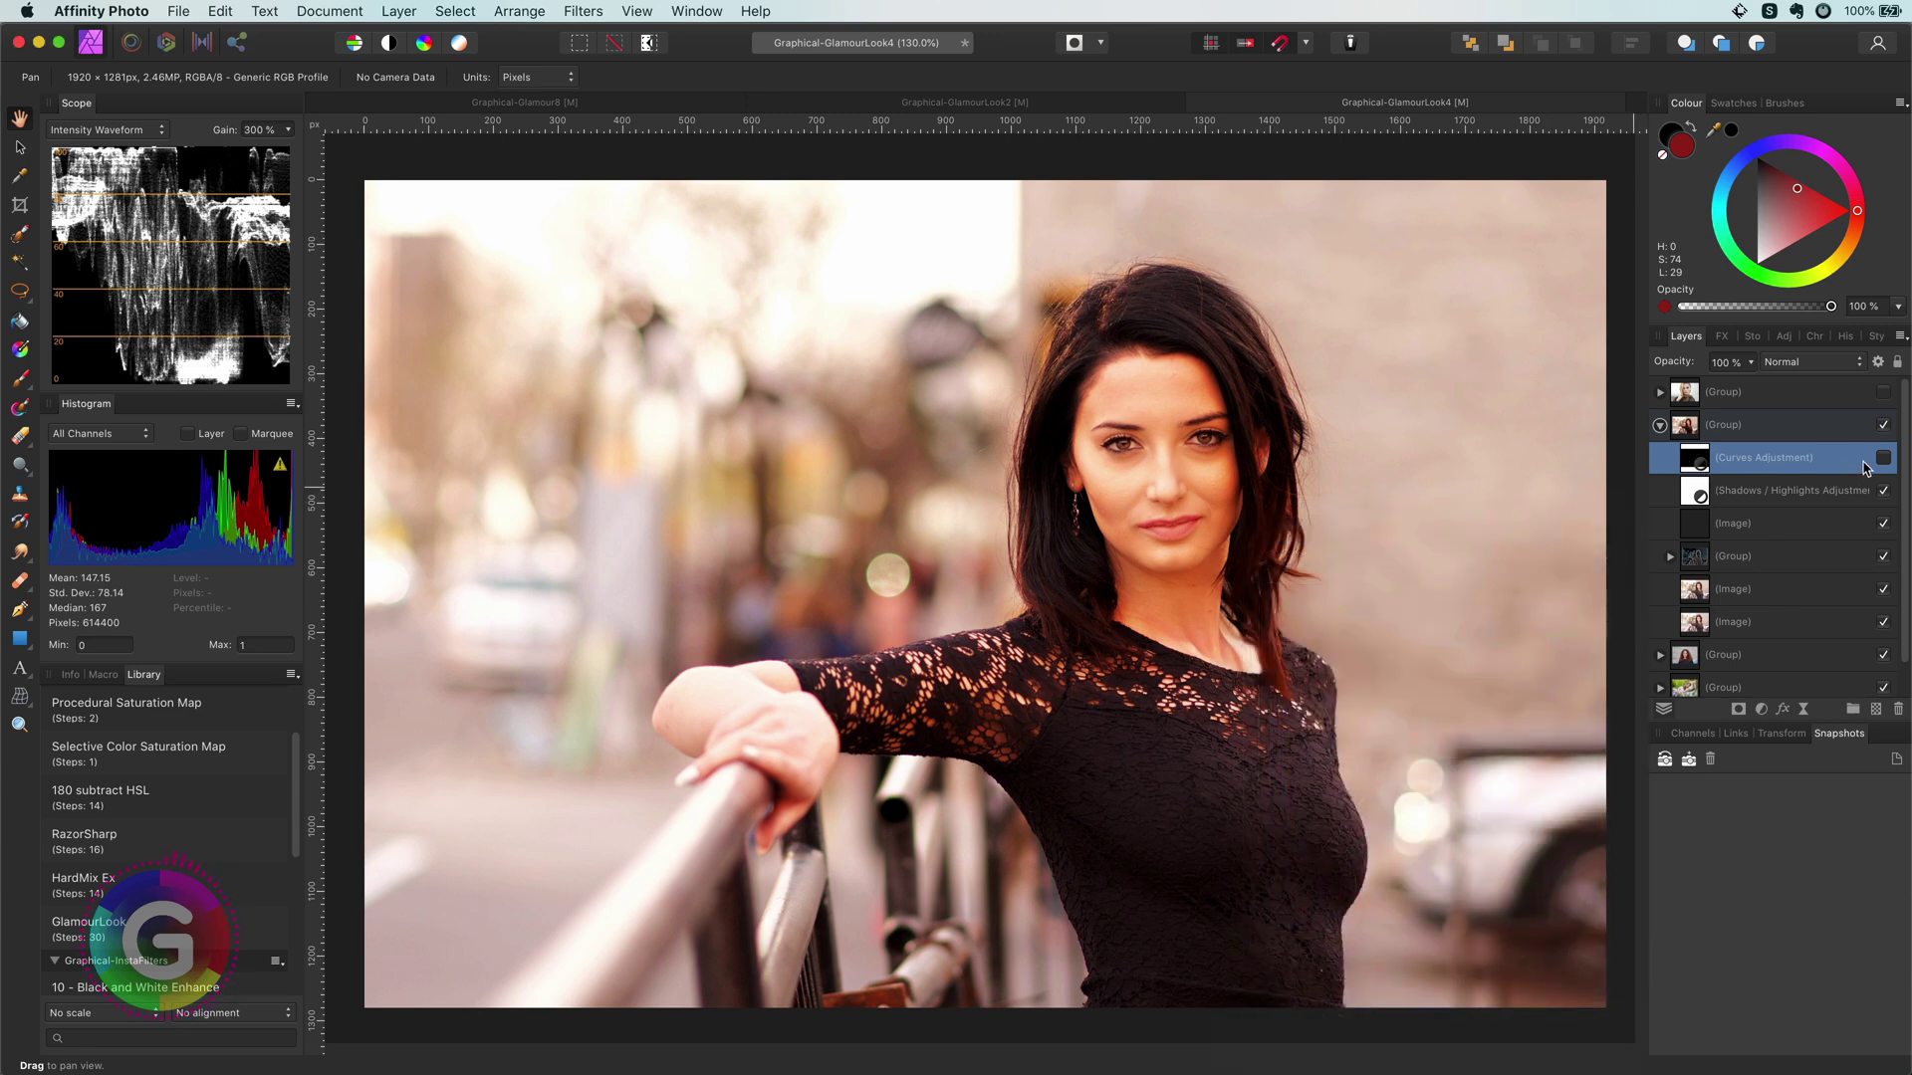
left_click(1882, 457)
left_click_drag(1714, 595, 1861, 472)
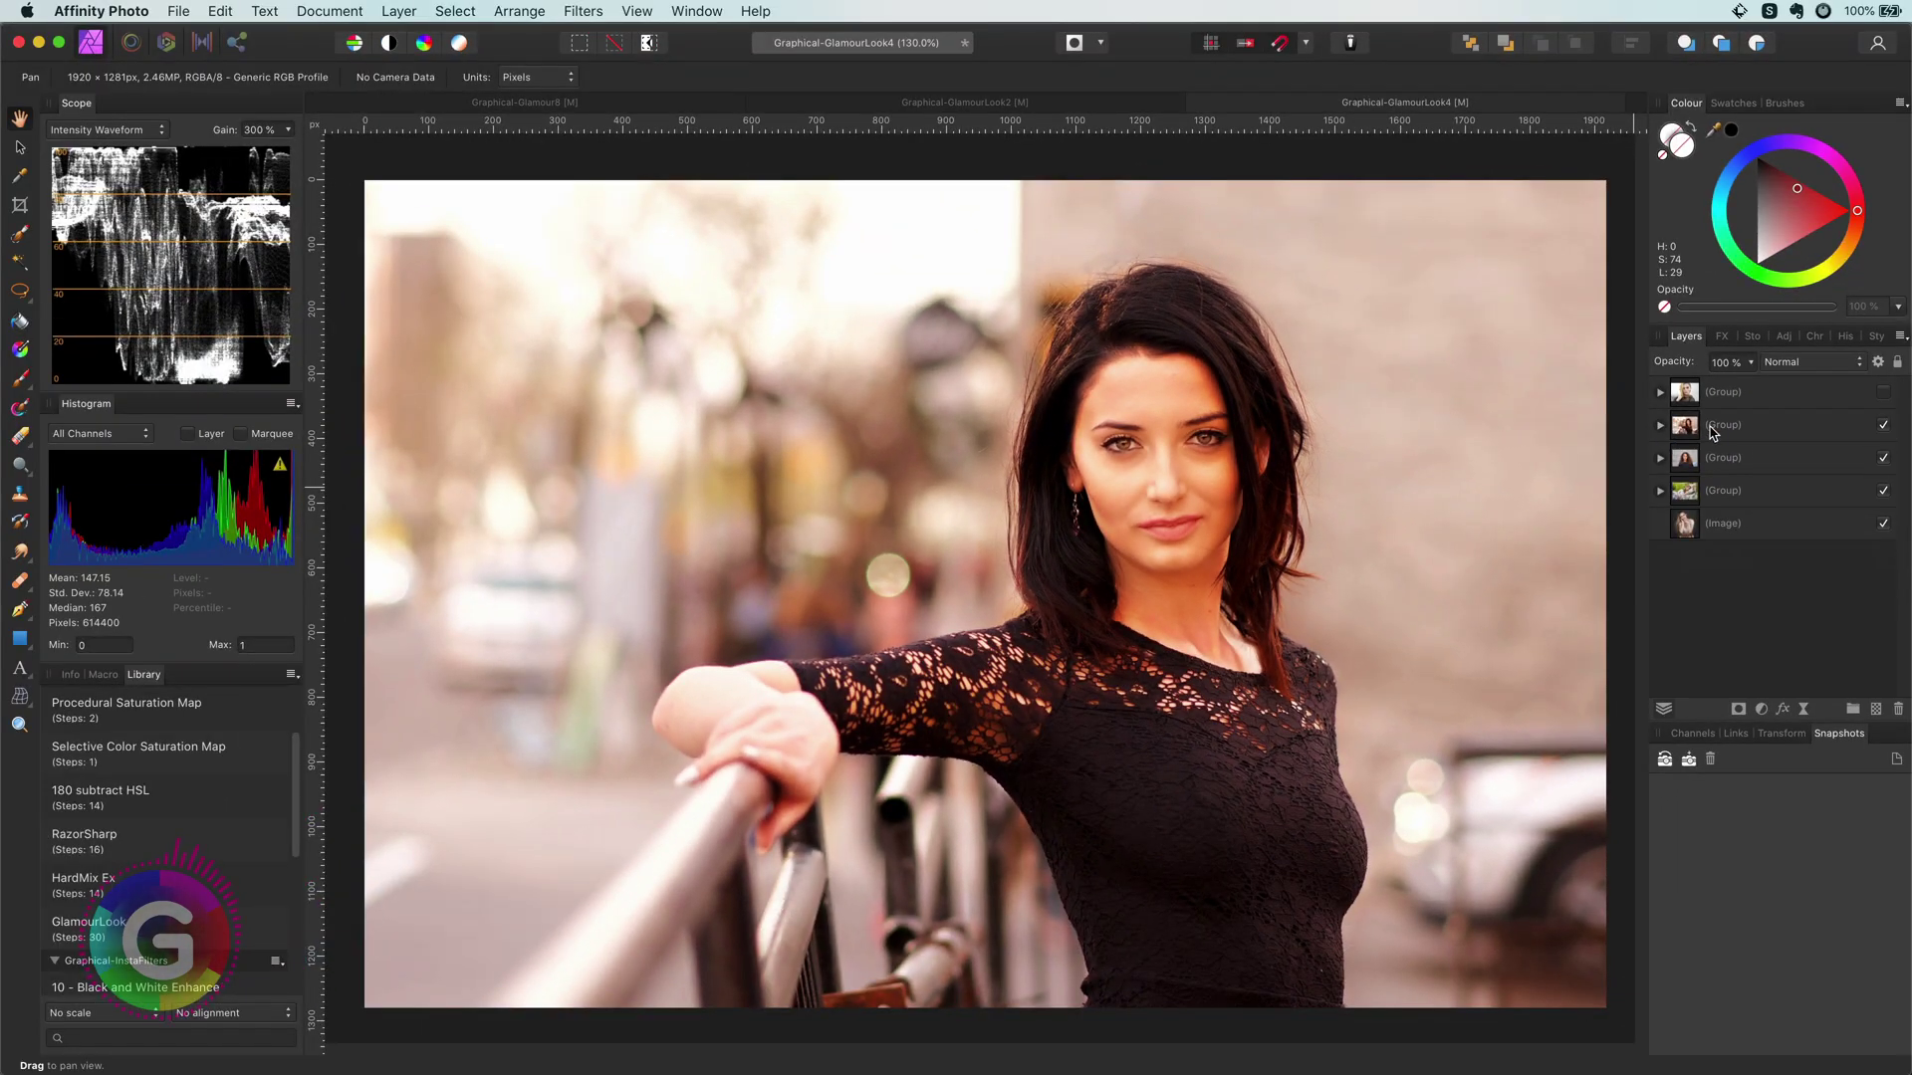
Show the blonde portrait group, check Shadows / Highlights (100%, -200%), and enable the eye saturation layer.
left_click(1884, 407)
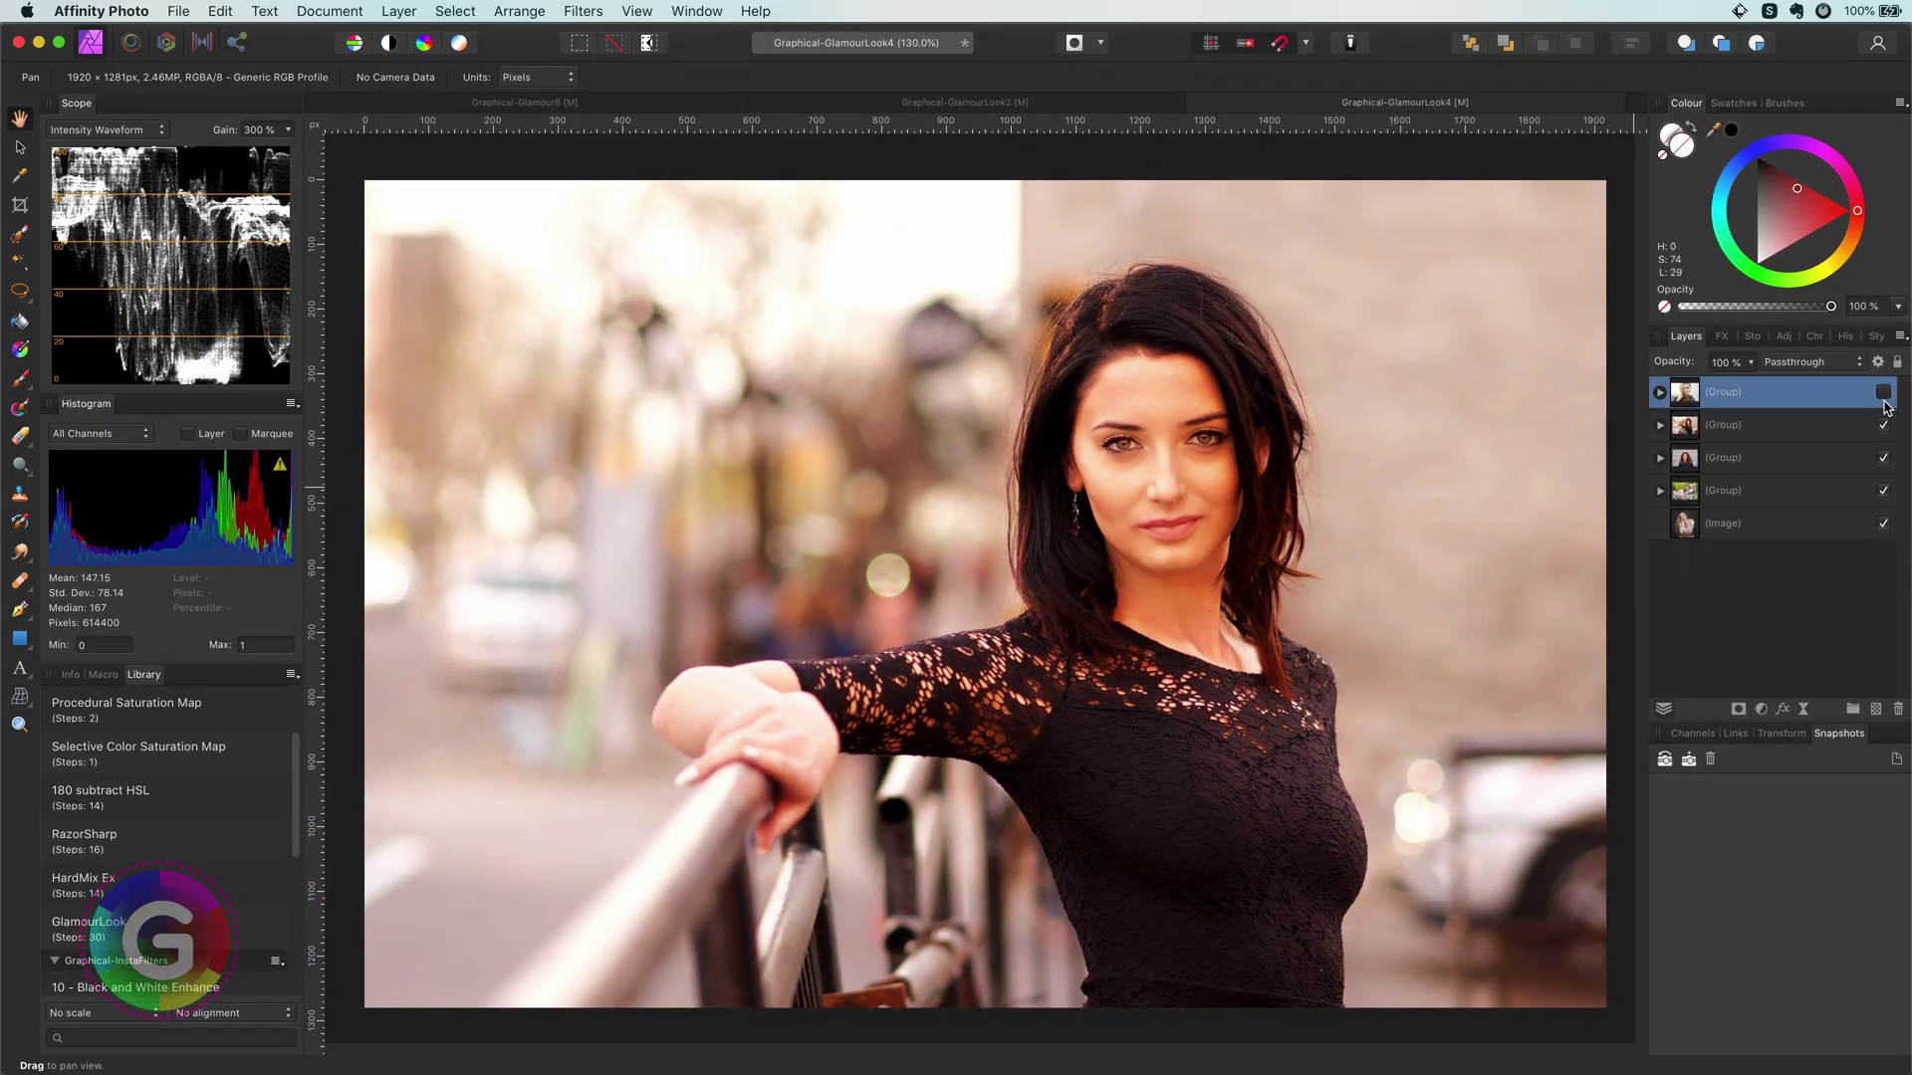
left_click(1883, 396)
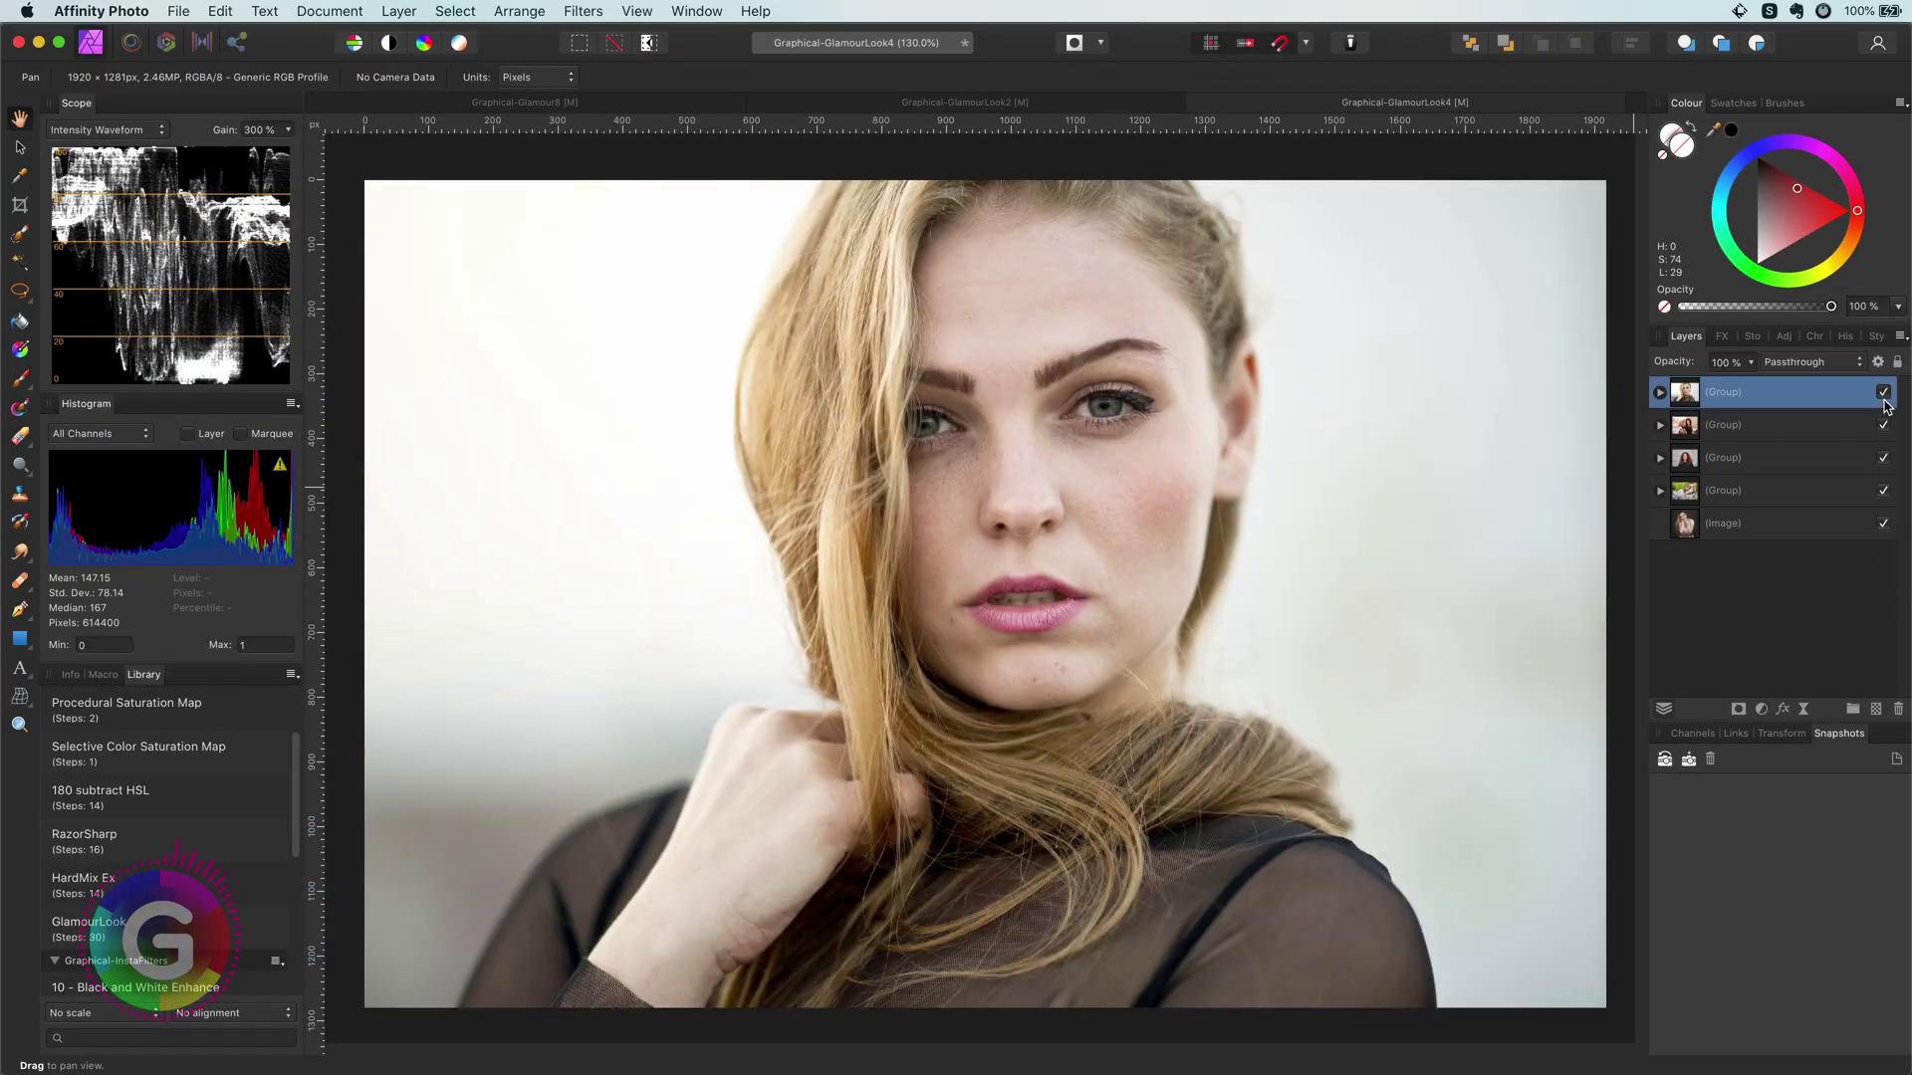
left_click(1660, 393)
left_click(1733, 493)
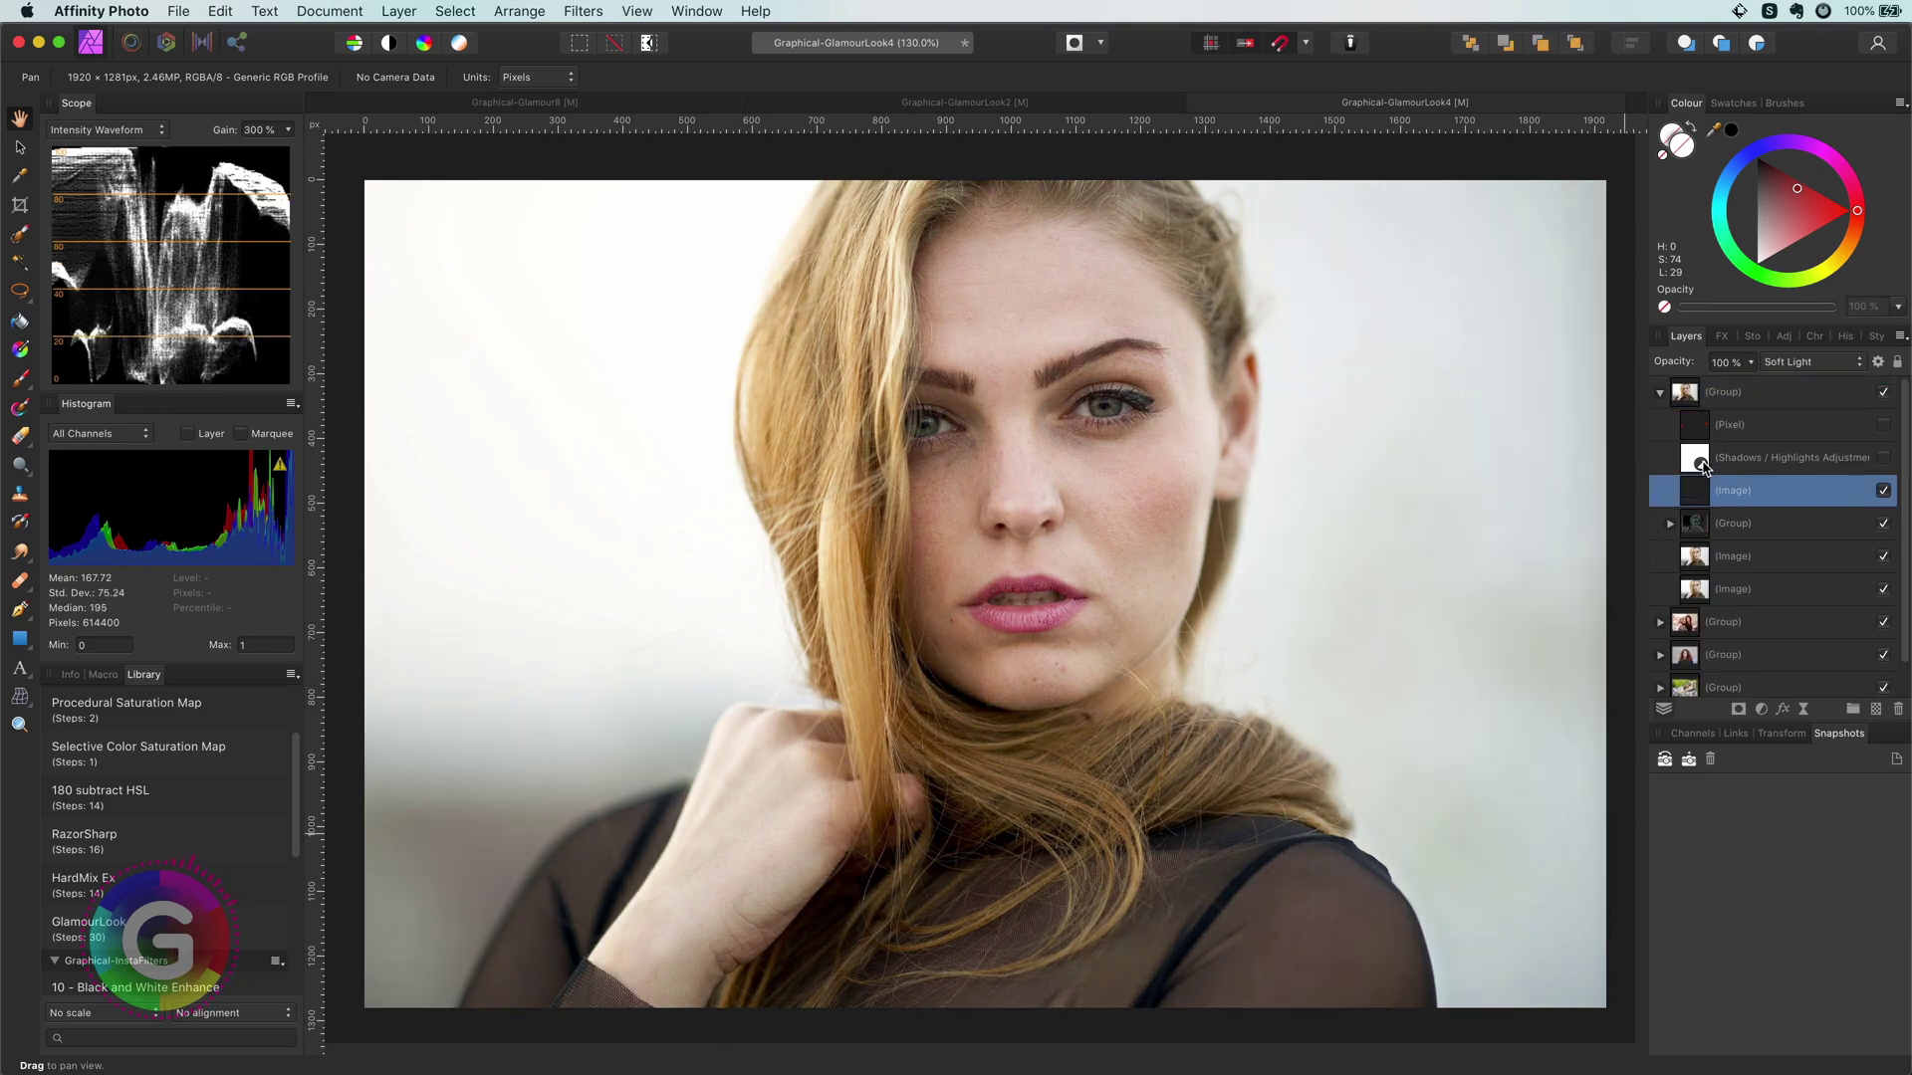
double_click(1695, 459)
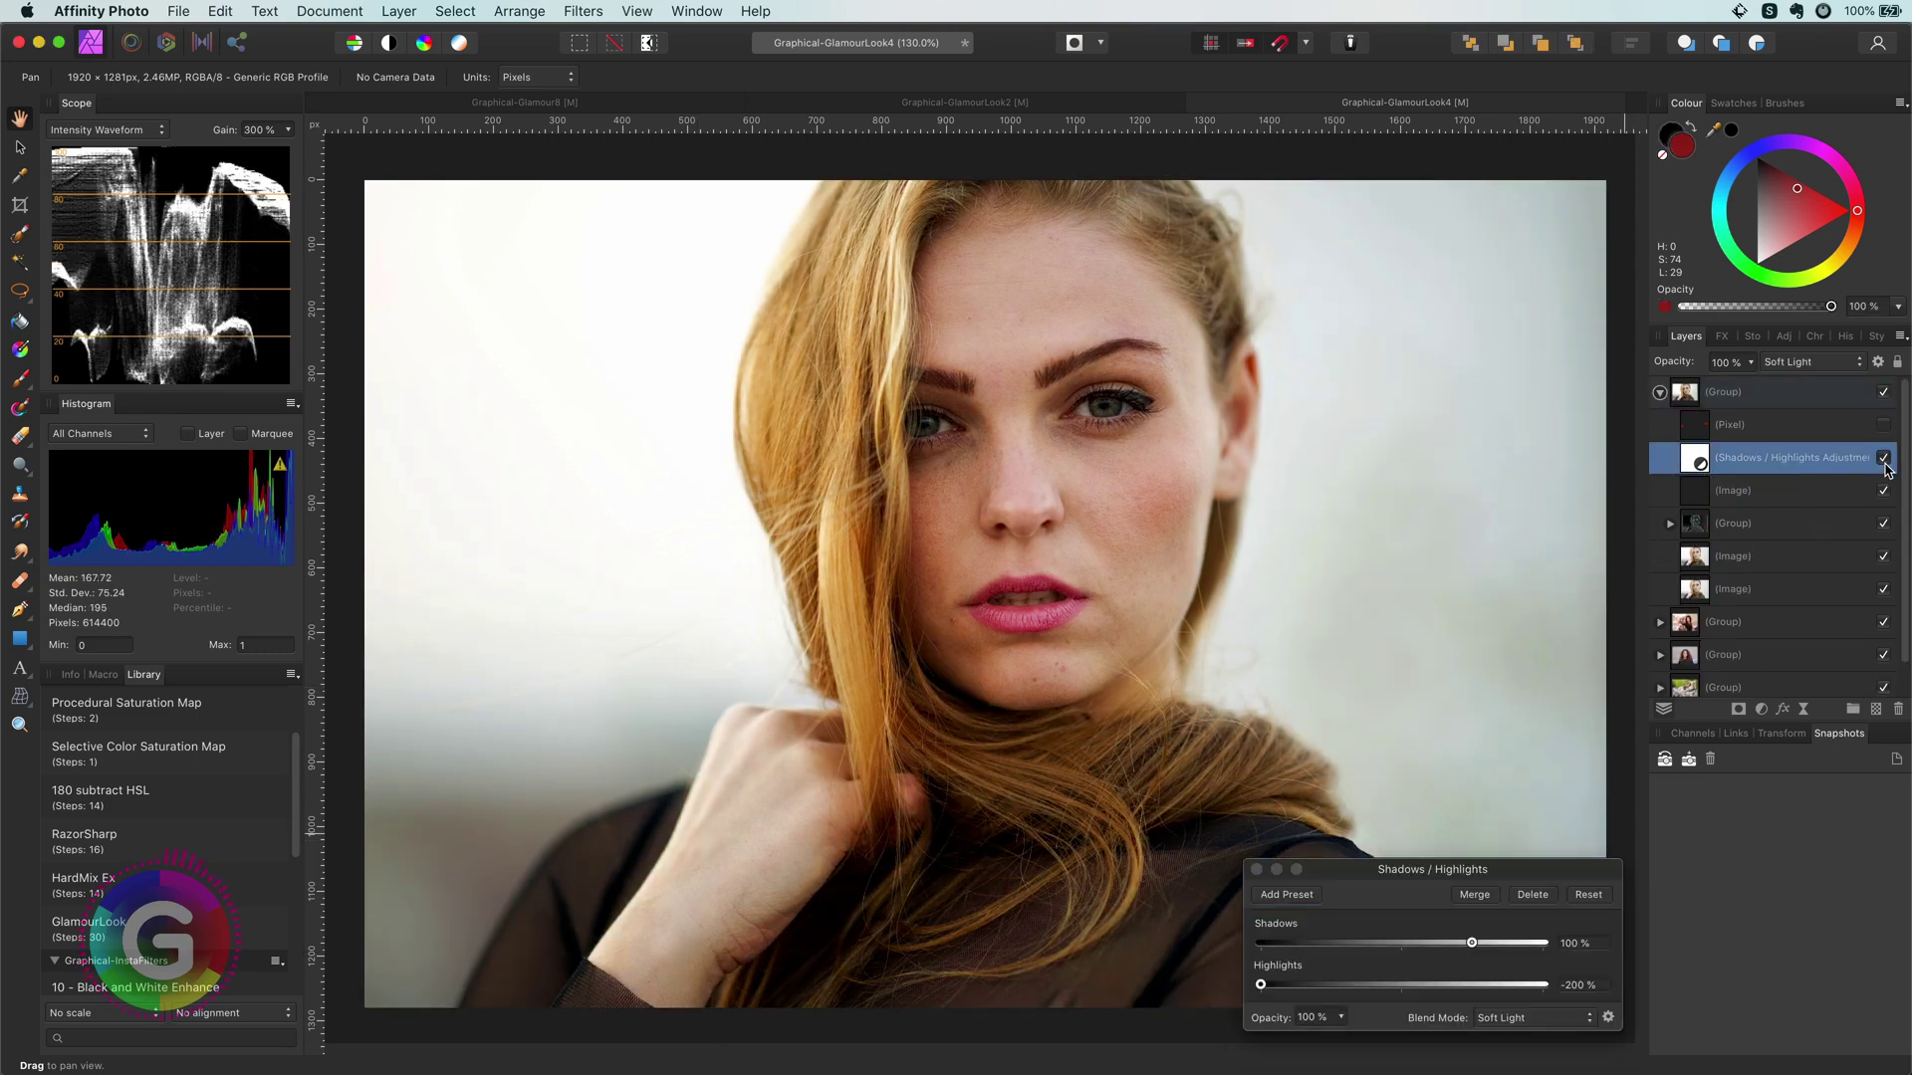
left_click(1883, 426)
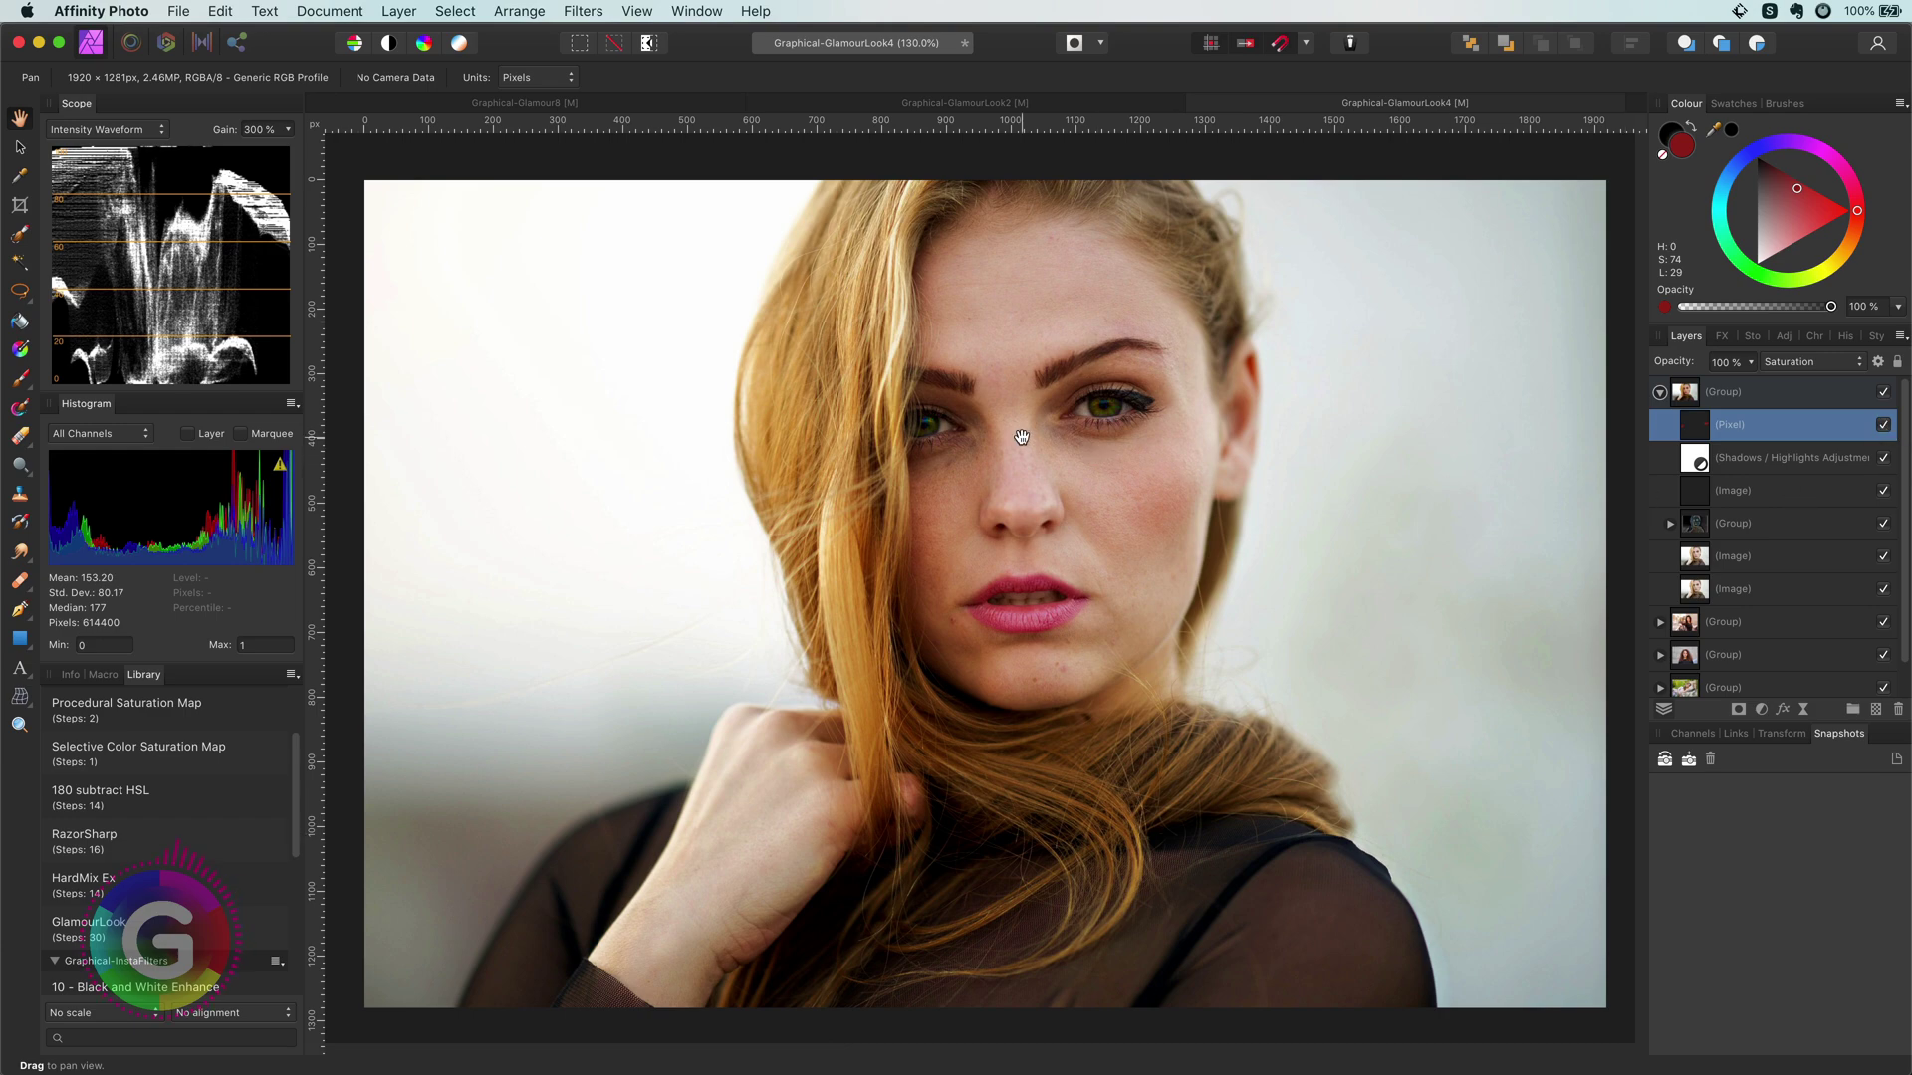
scroll(1022, 437, "up", 5)
left_click(1883, 426)
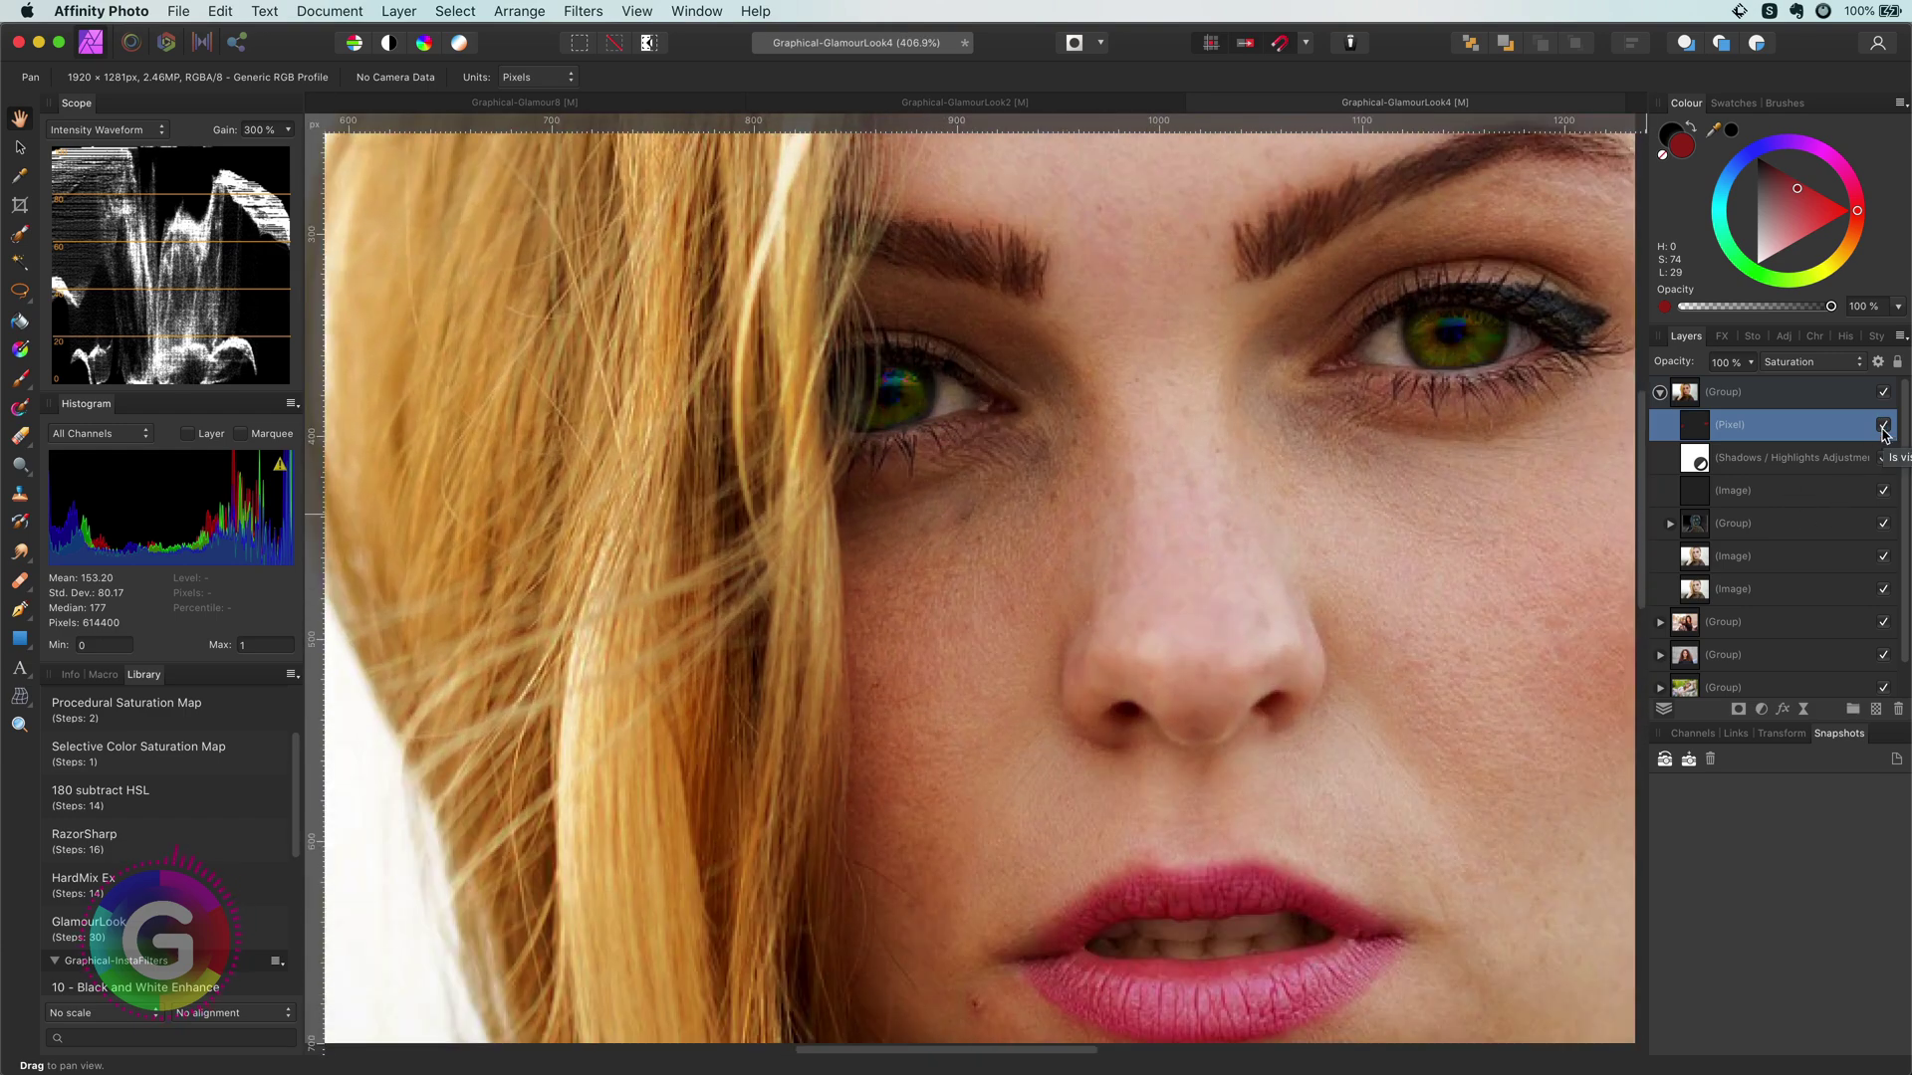
left_click(1689, 437, "alt")
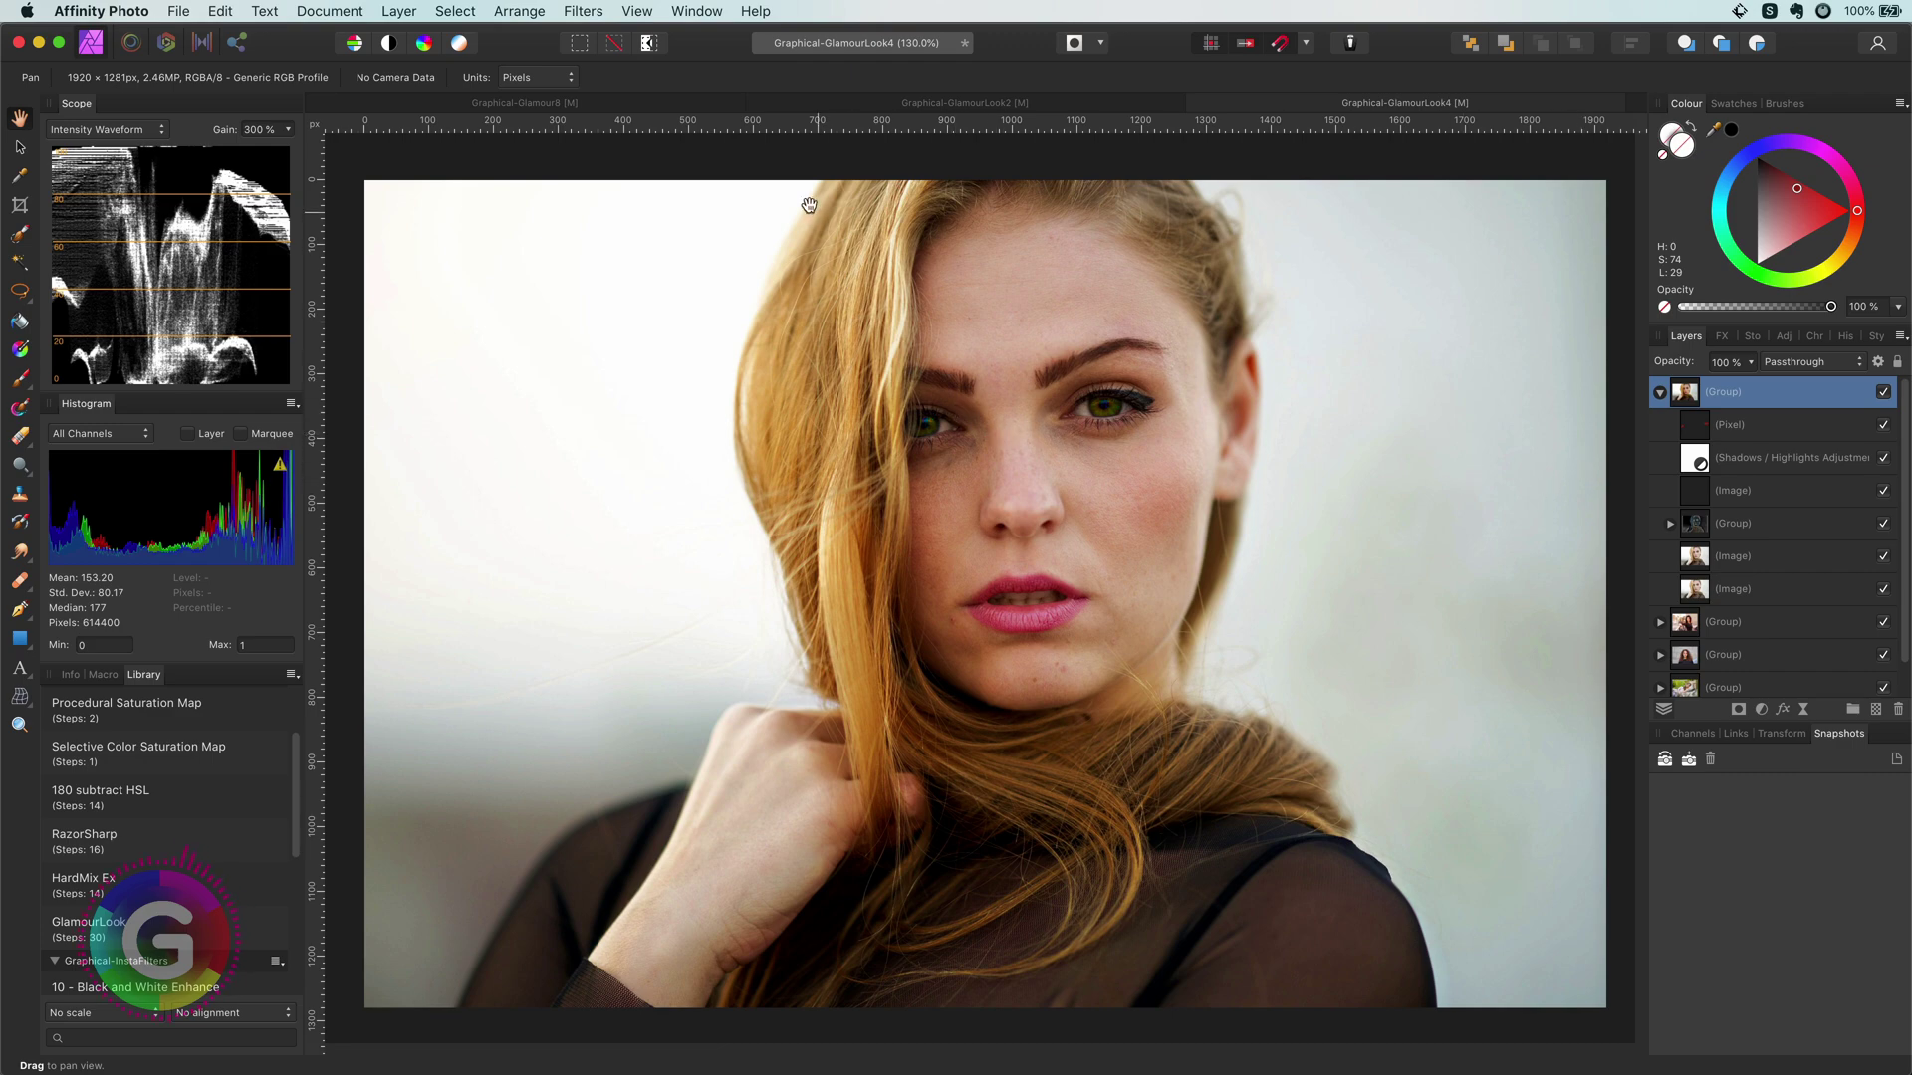
Switch to the Graphical-Glamour8 document and hide its top Image copy.
left_click(552, 105)
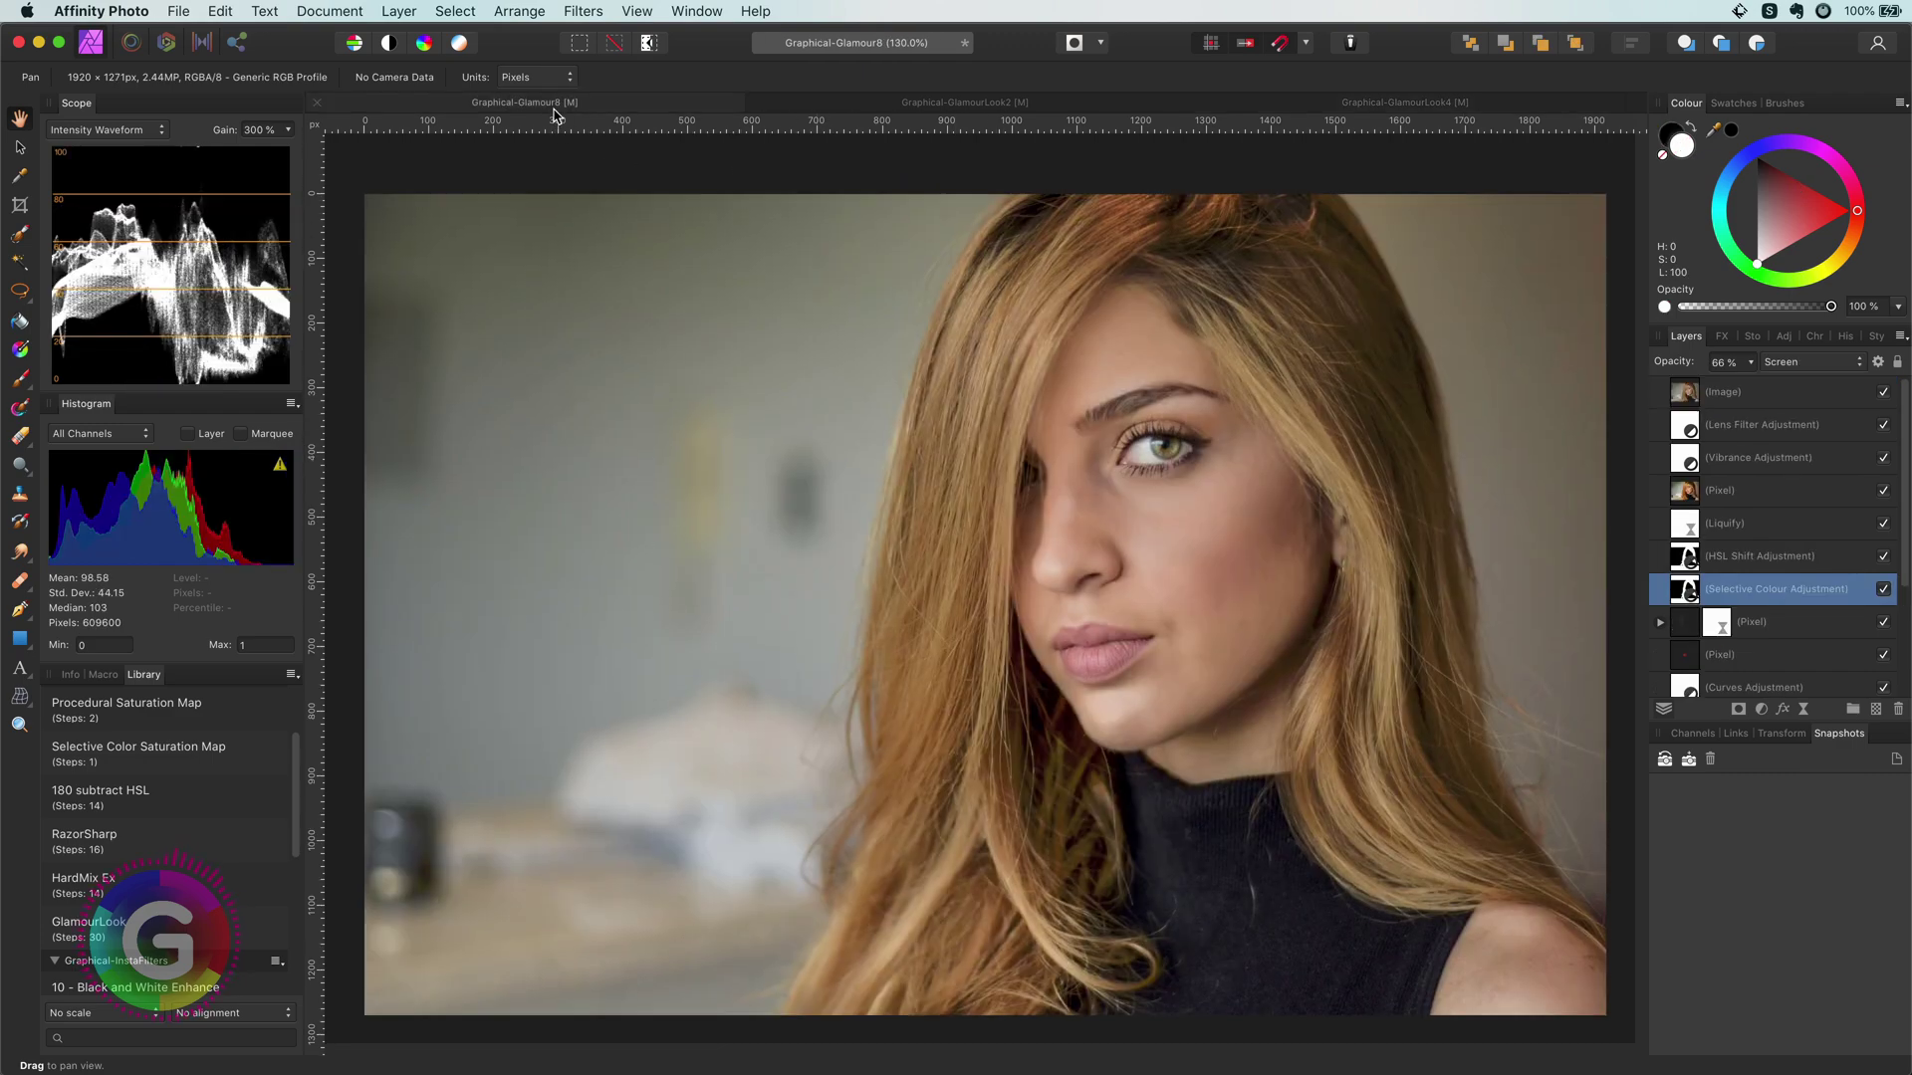
left_click(1755, 404)
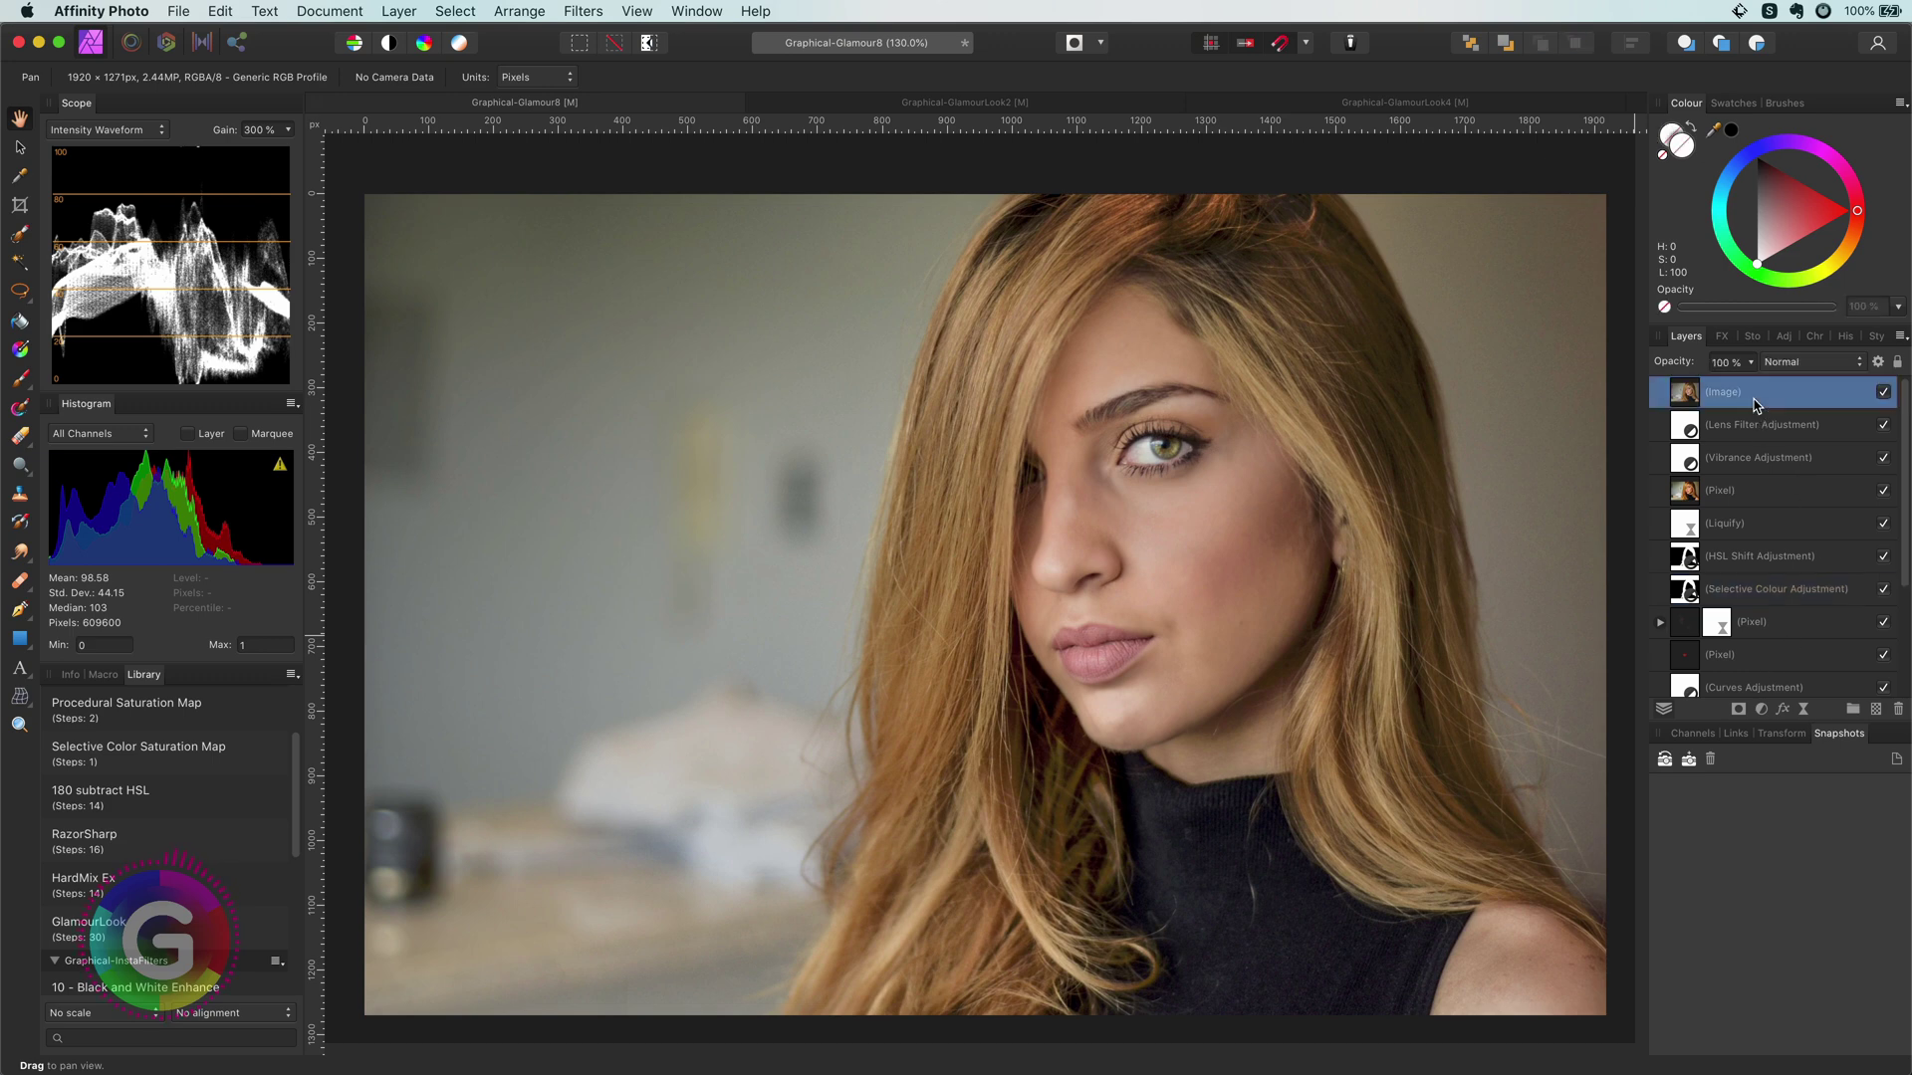
left_click(1883, 393)
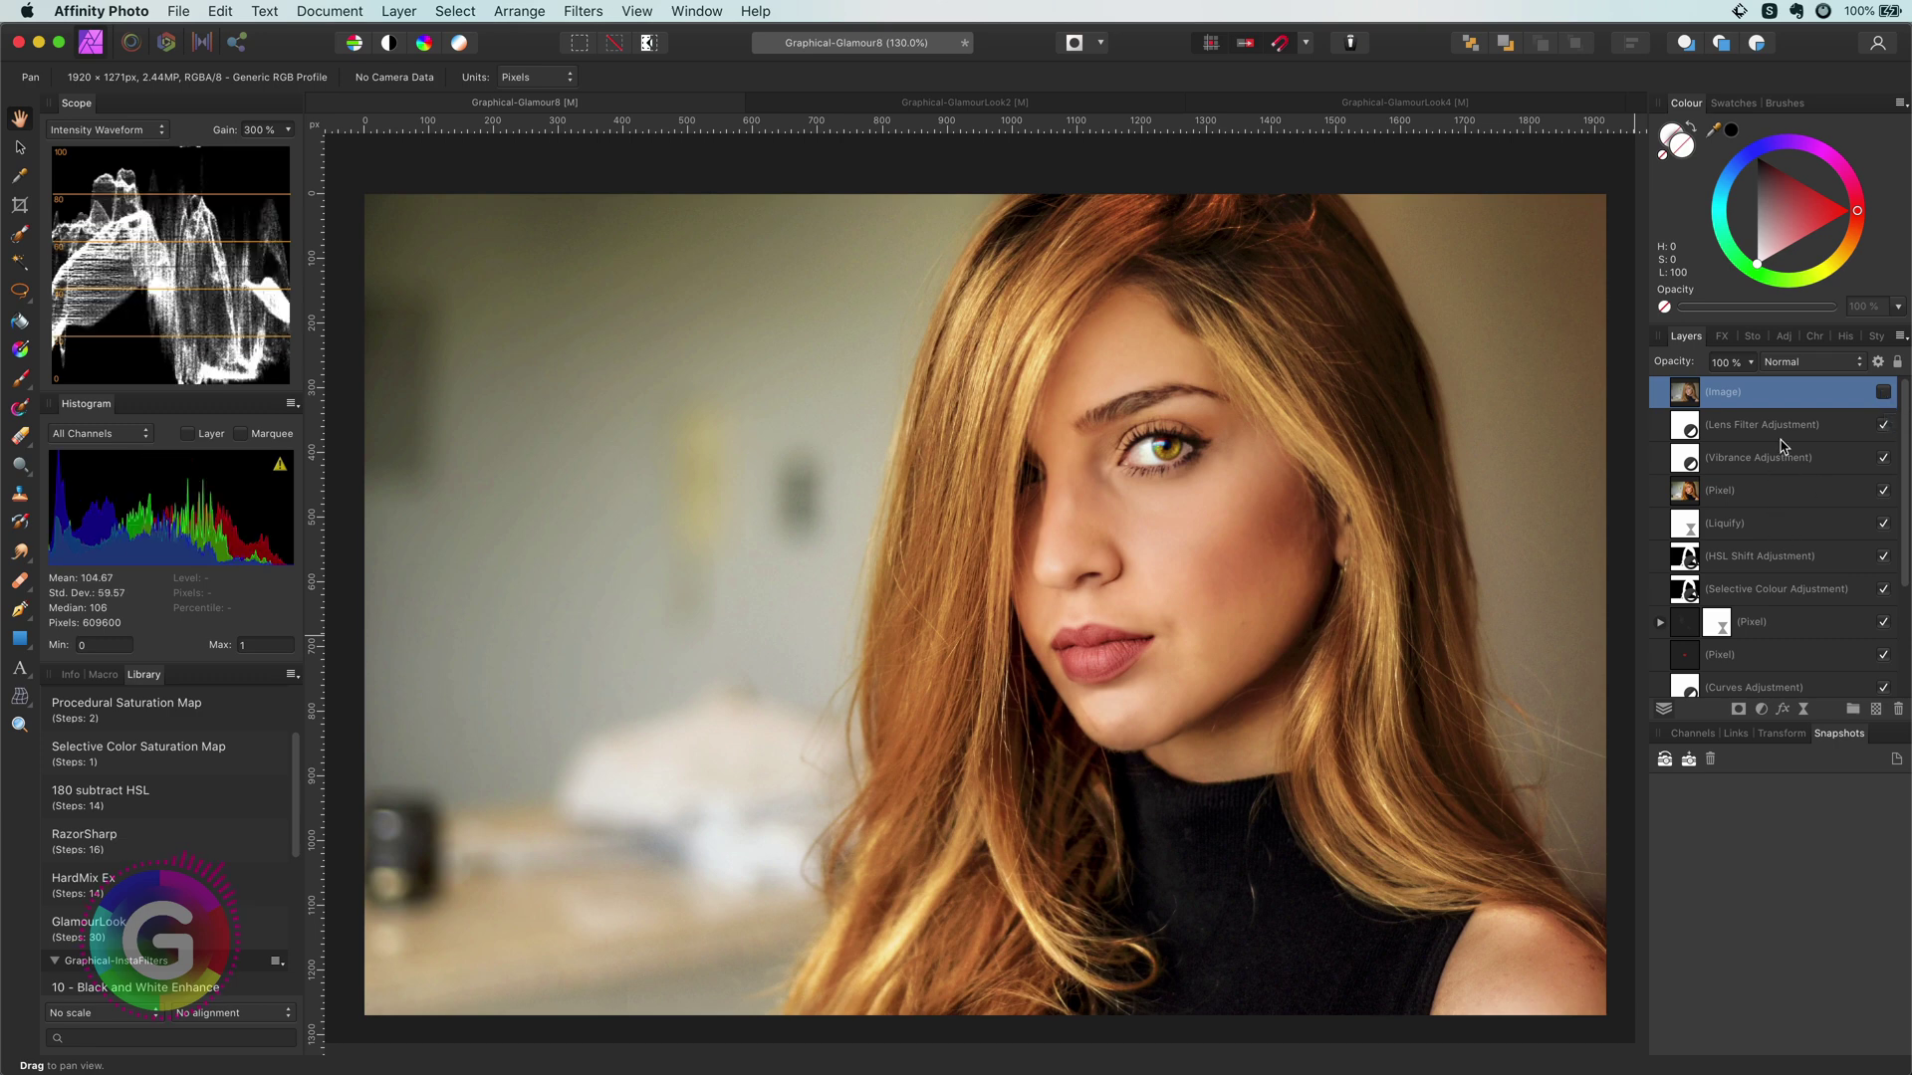
Hide the layers from HSL Shift down through Group, leaving only the original image.
scroll(1784, 463, "down", 4)
left_click(1801, 655, "shift")
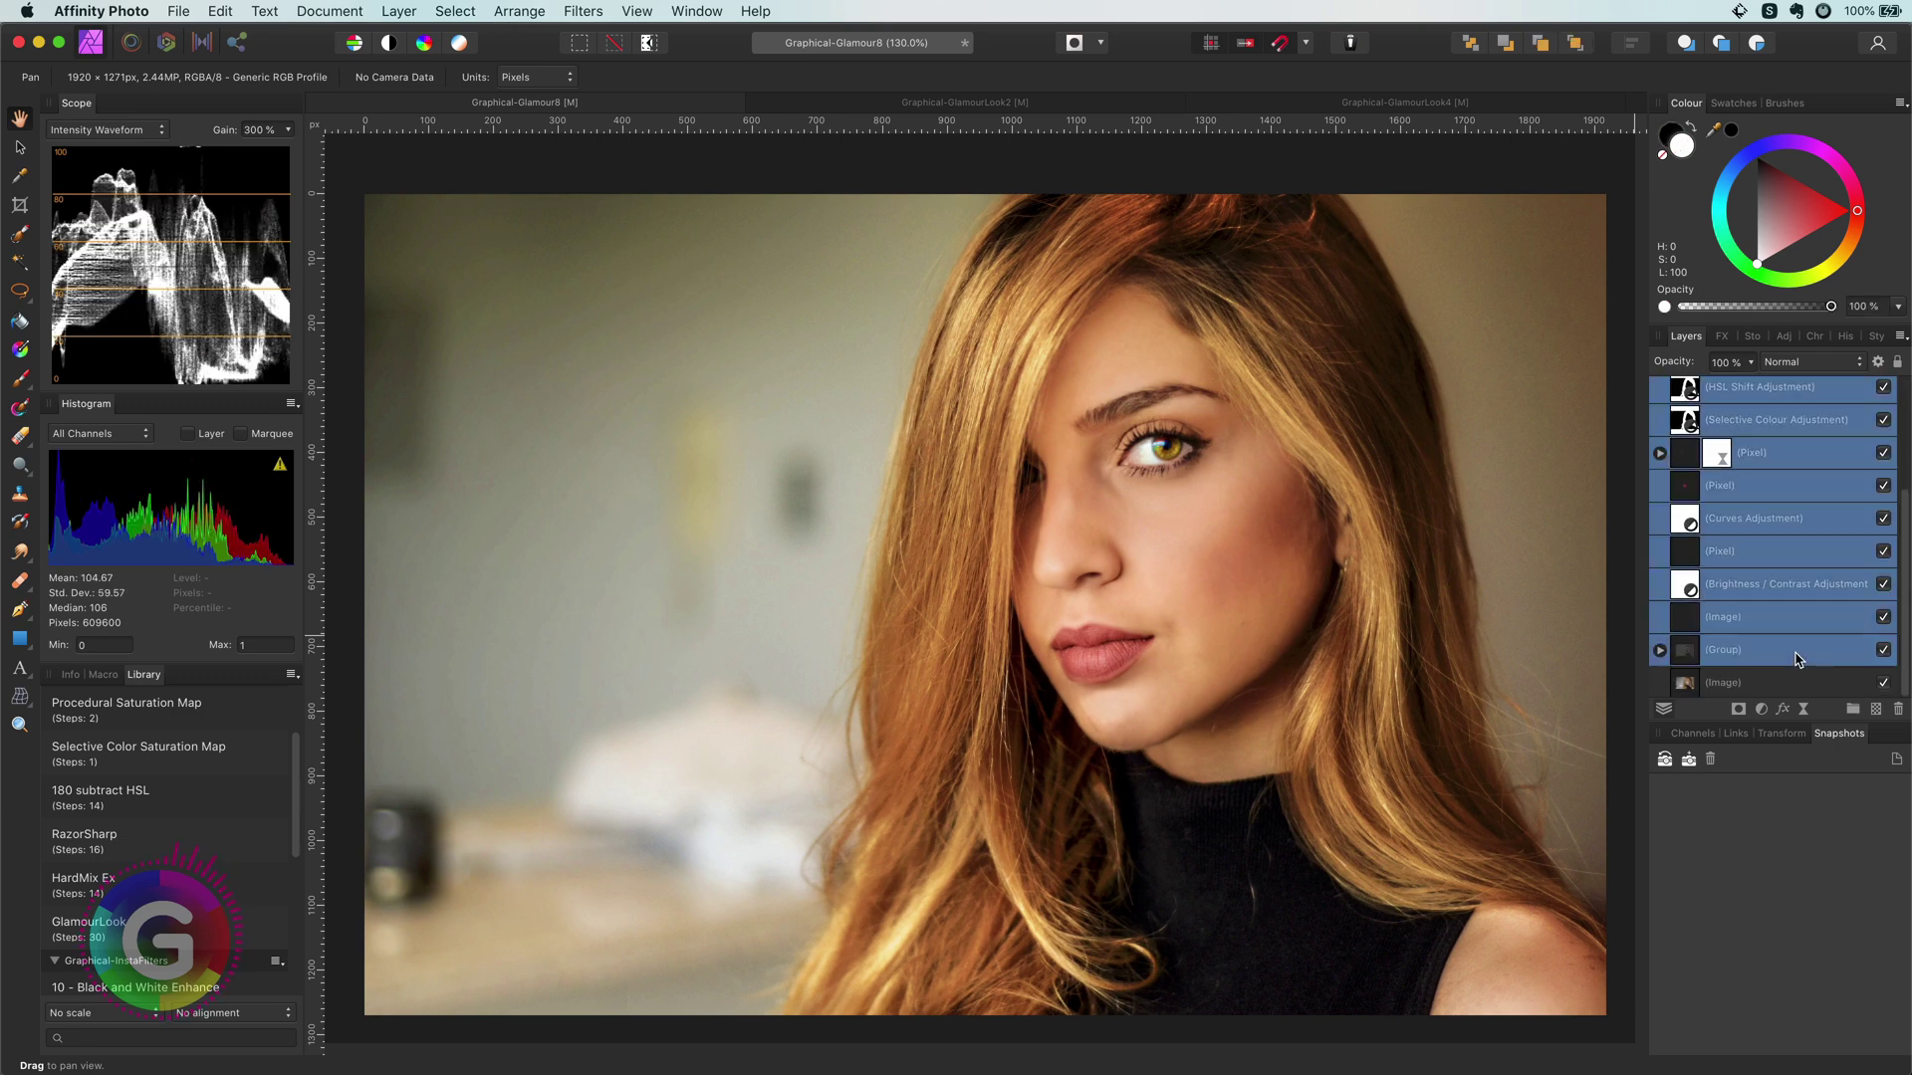
left_click(1878, 587)
left_click(1752, 682)
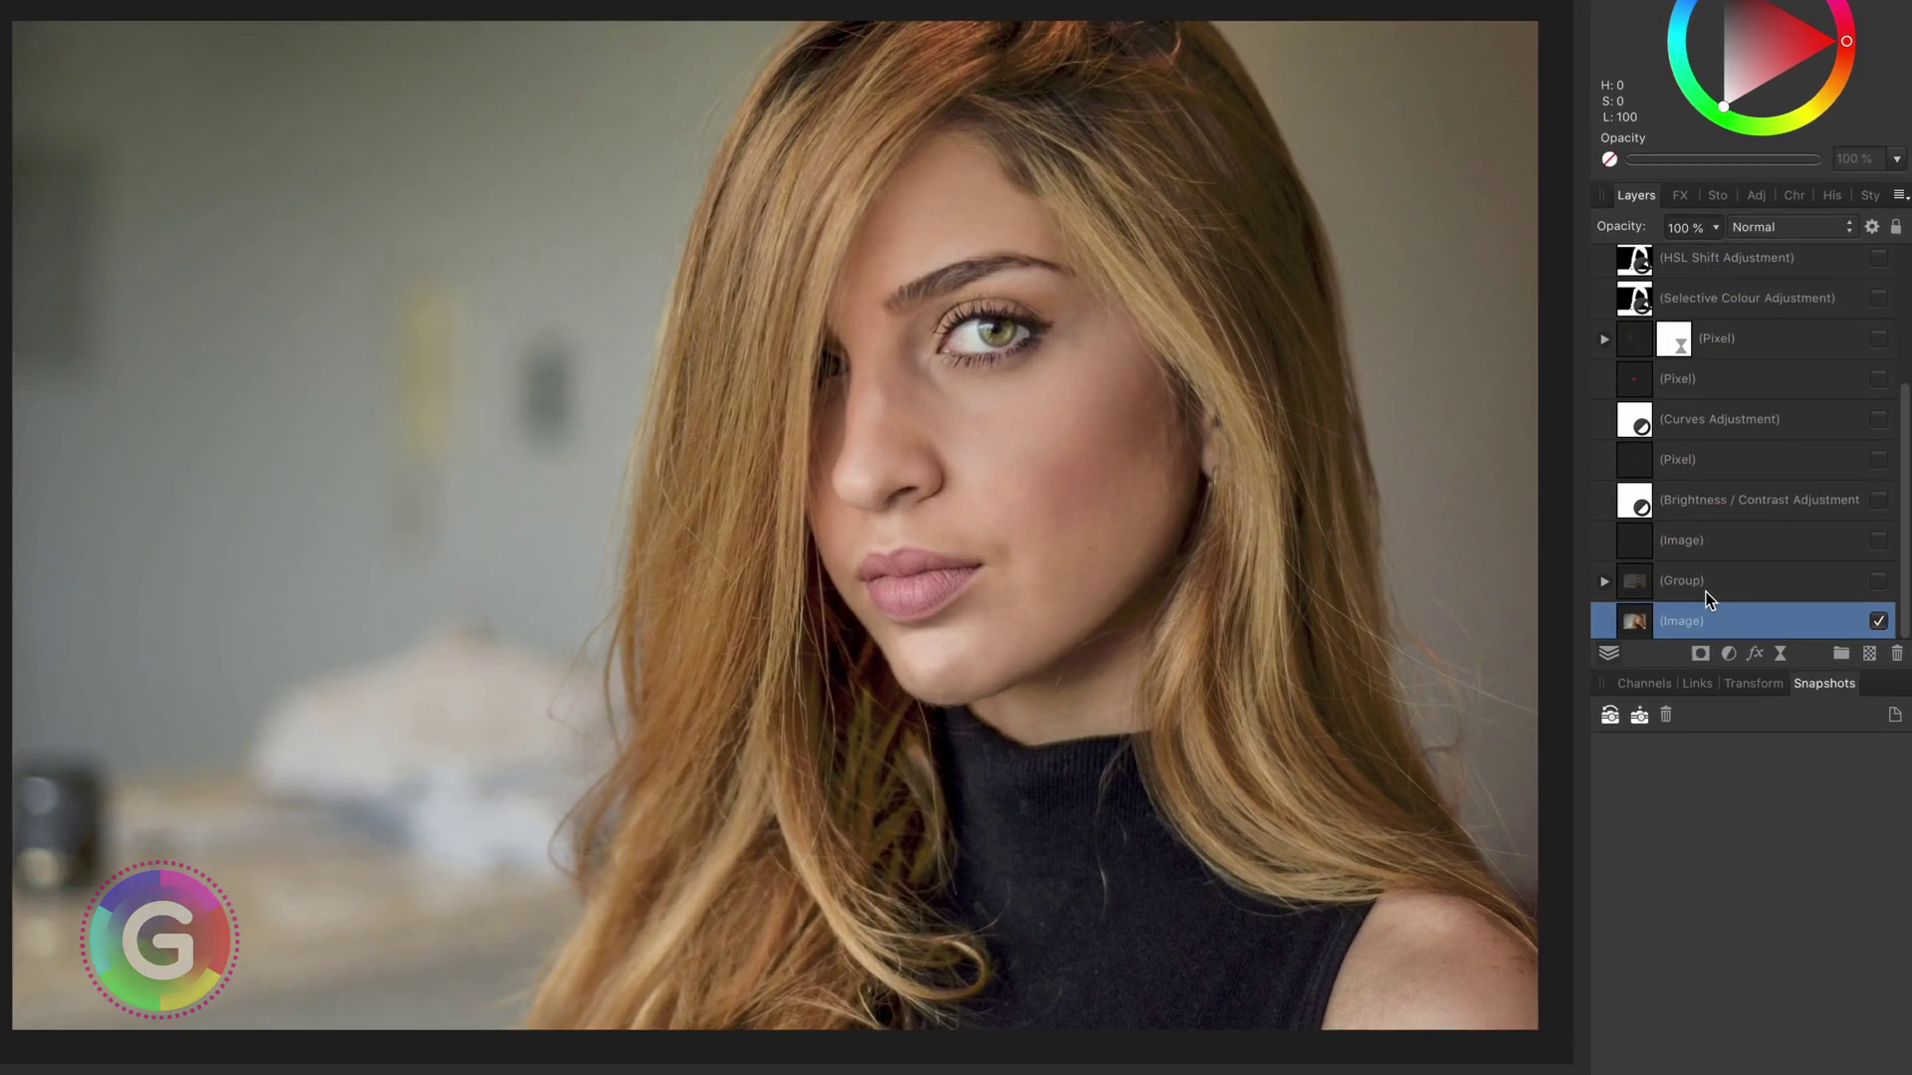
Switch on the Soft Light group, the image layer above it and the Brightness / Contrast adjustment.
left_click(1742, 651)
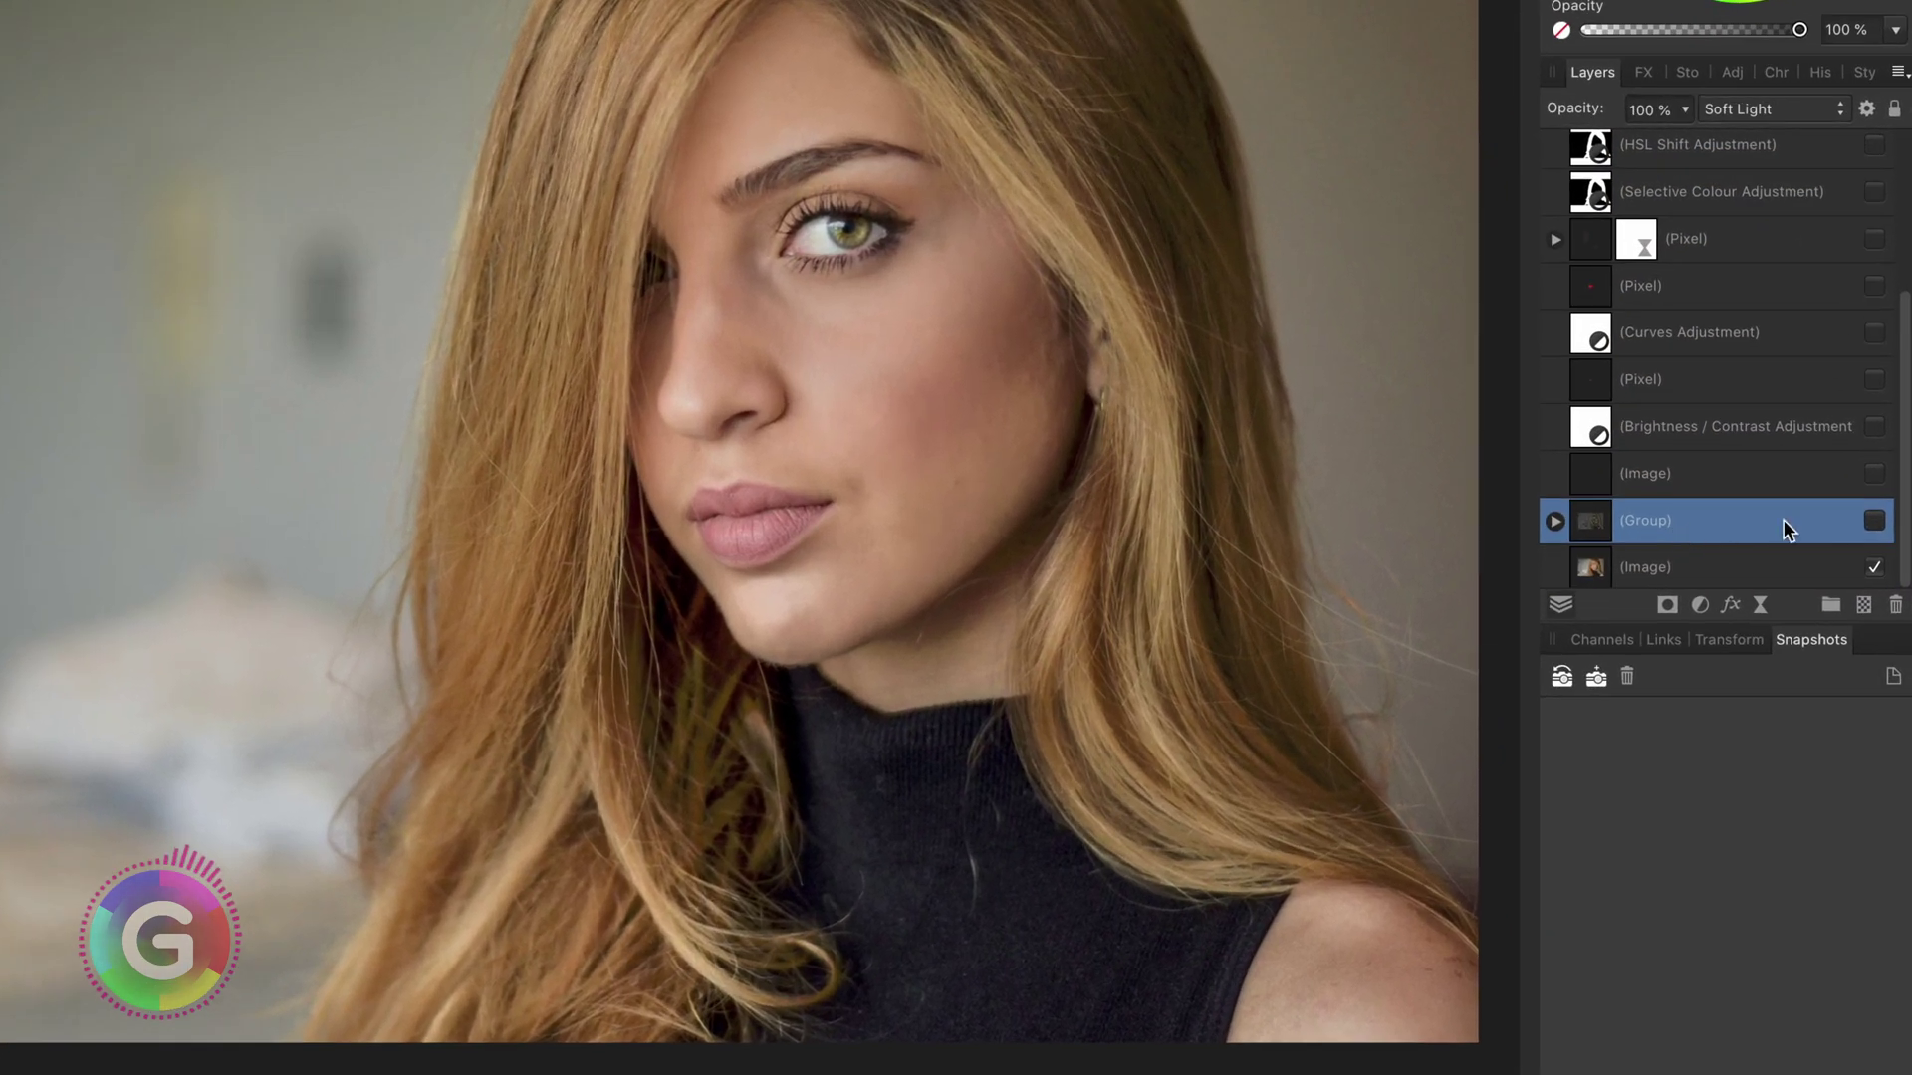
left_click(1874, 521)
left_click(1873, 474)
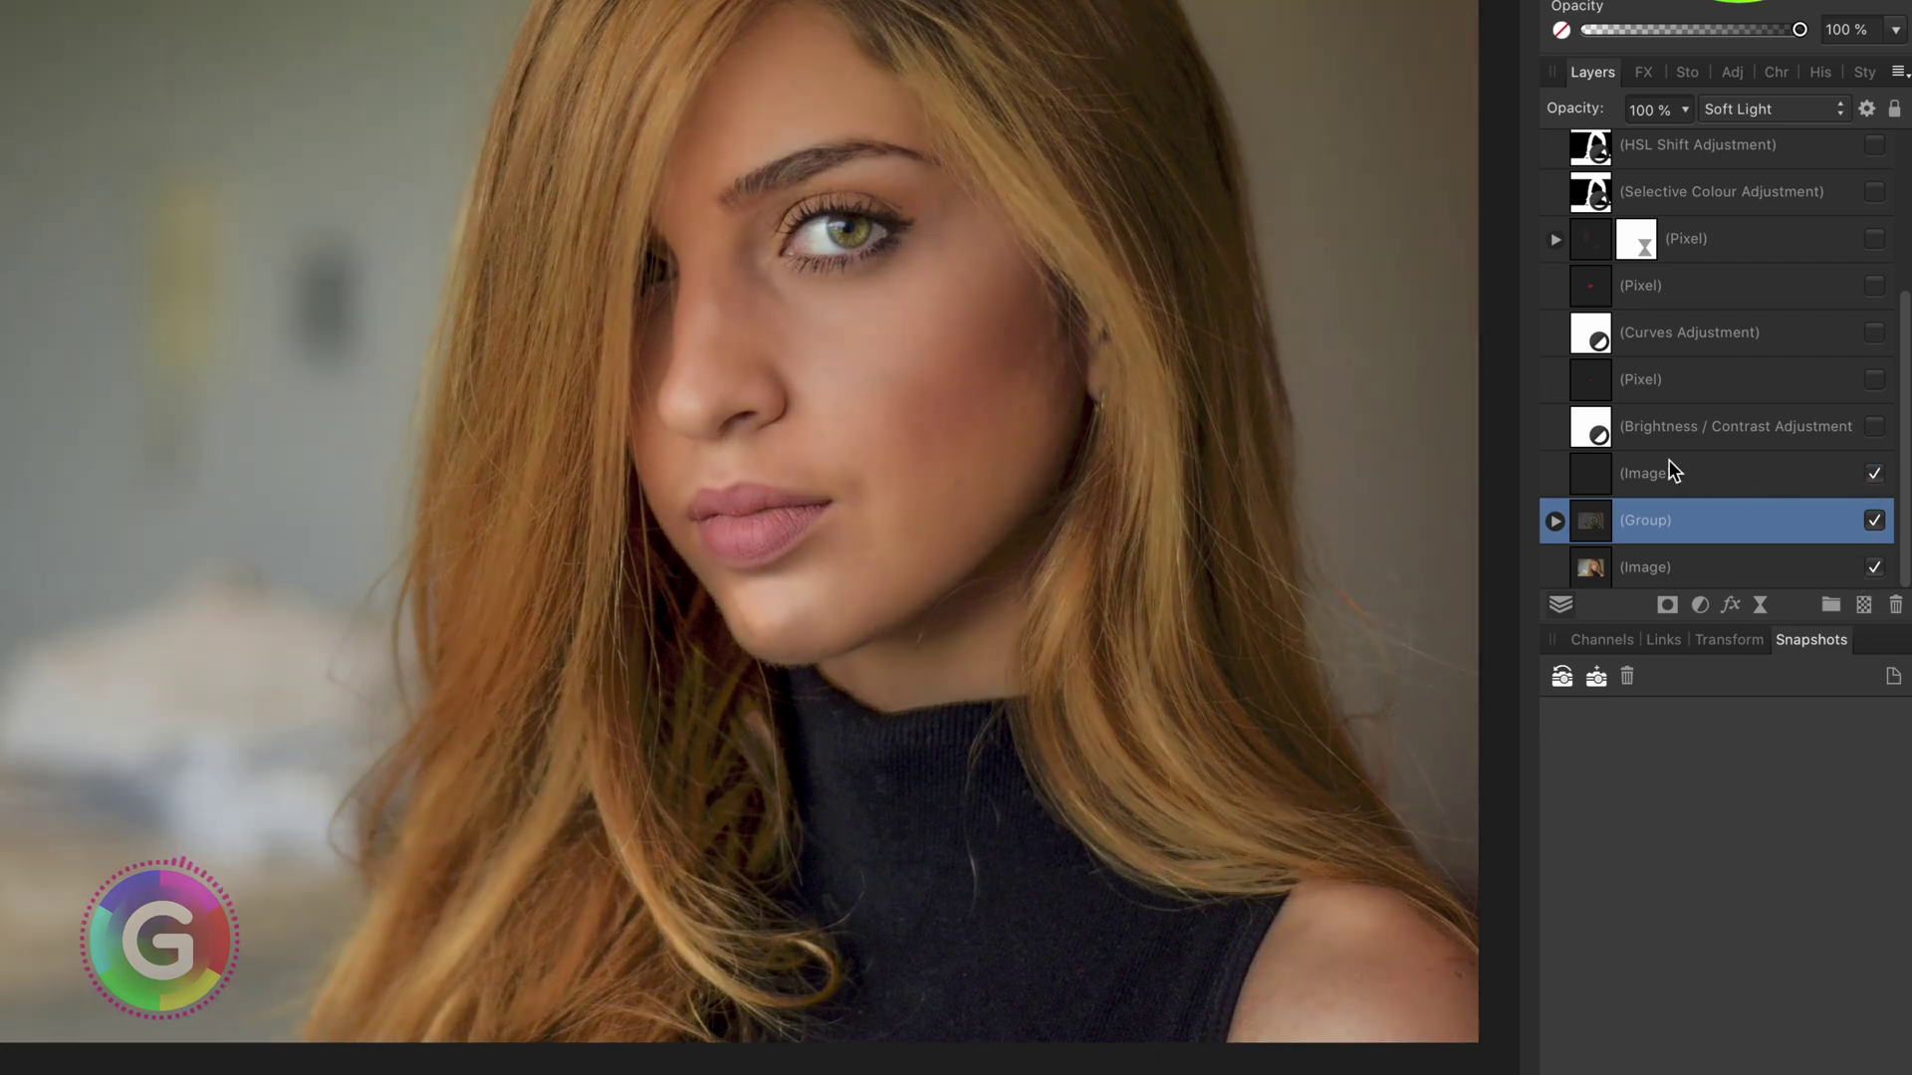
left_click(1621, 424)
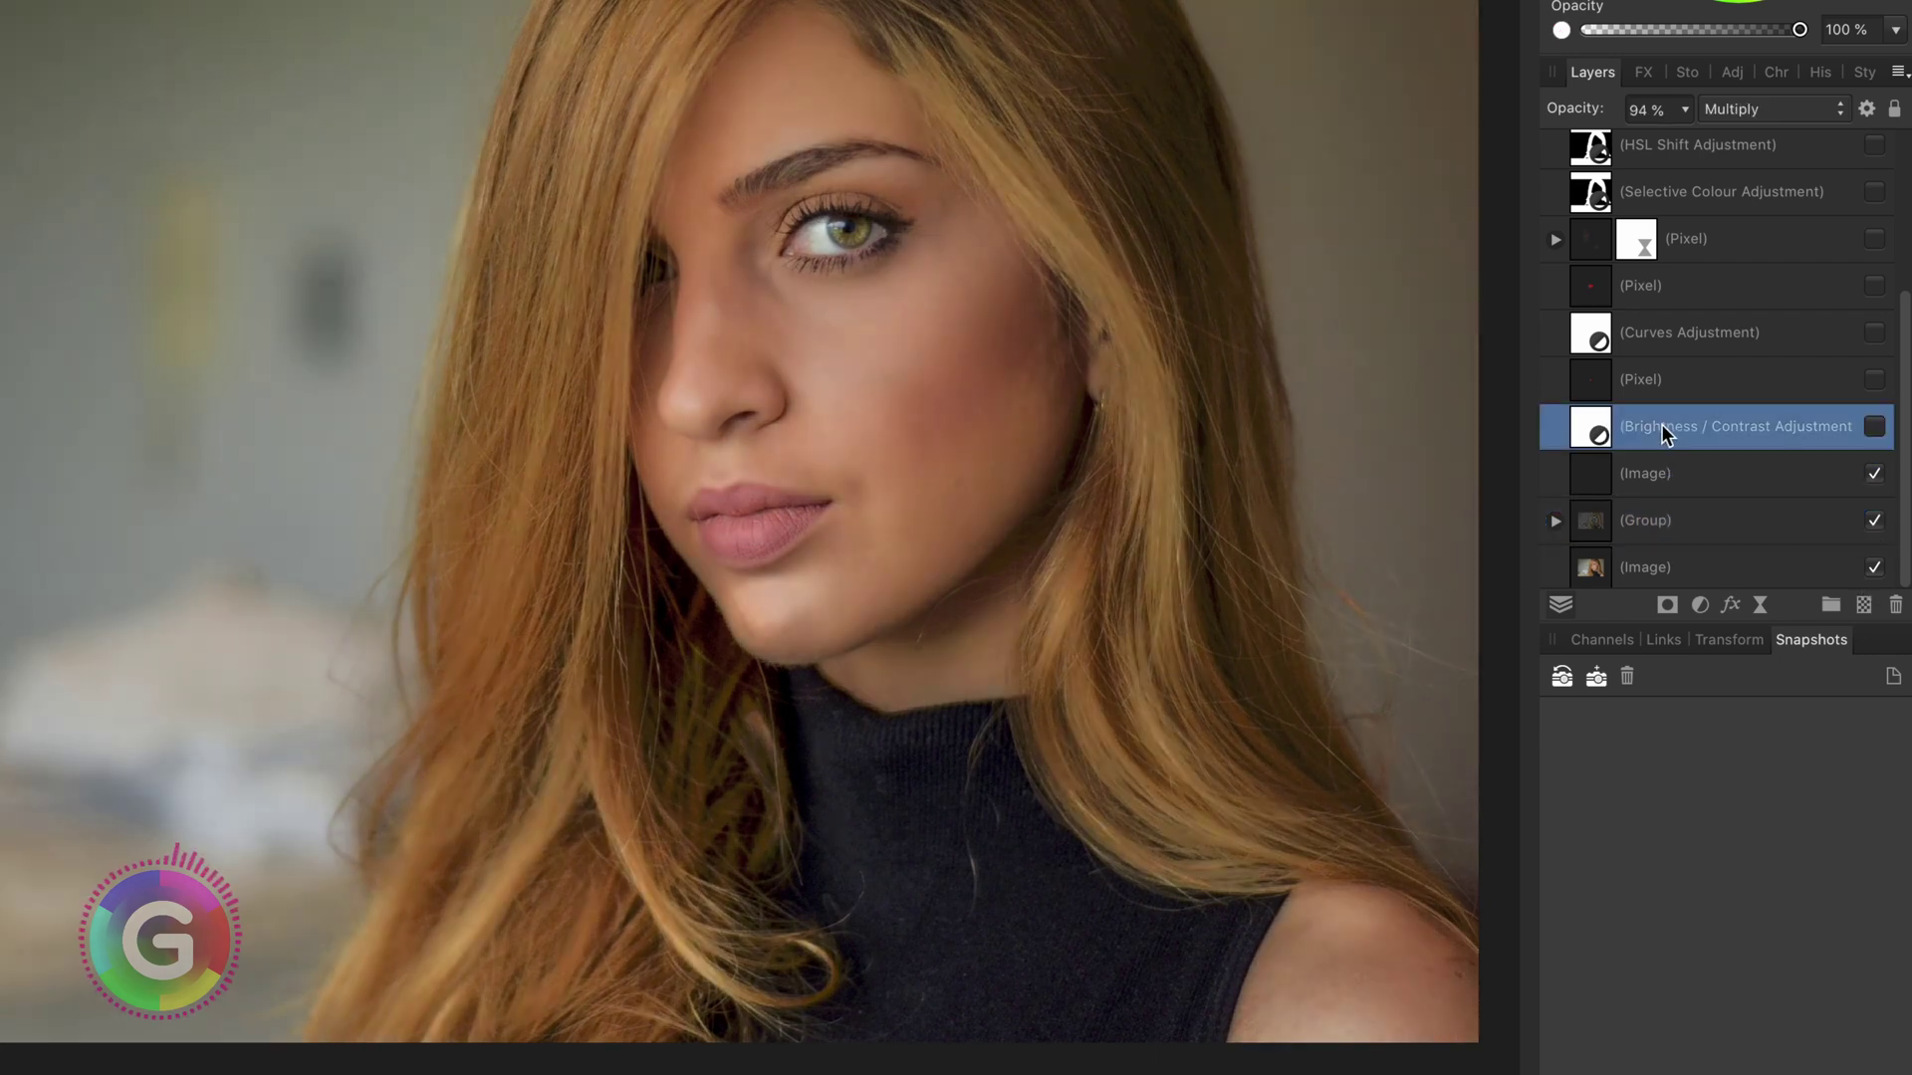
left_click(1873, 426)
double_click(1601, 416)
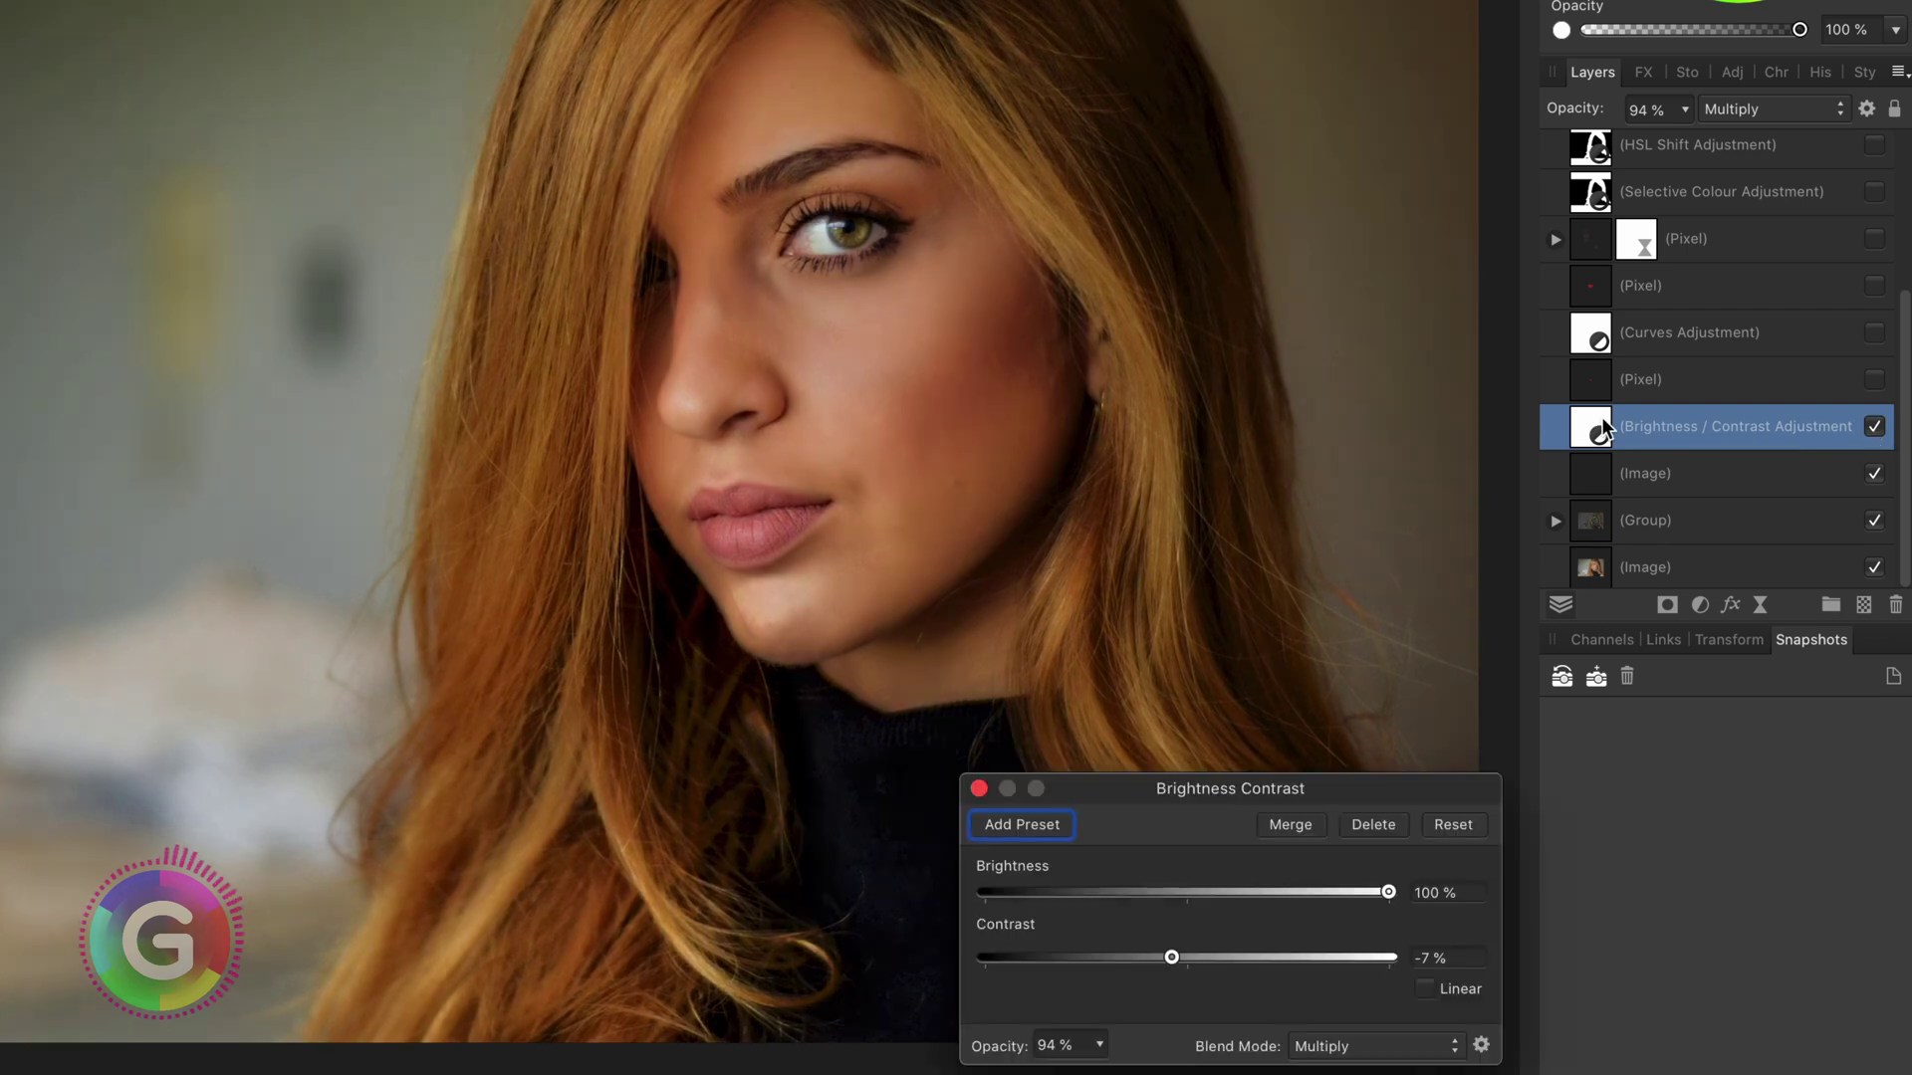
left_click(1873, 428)
left_click(1874, 426)
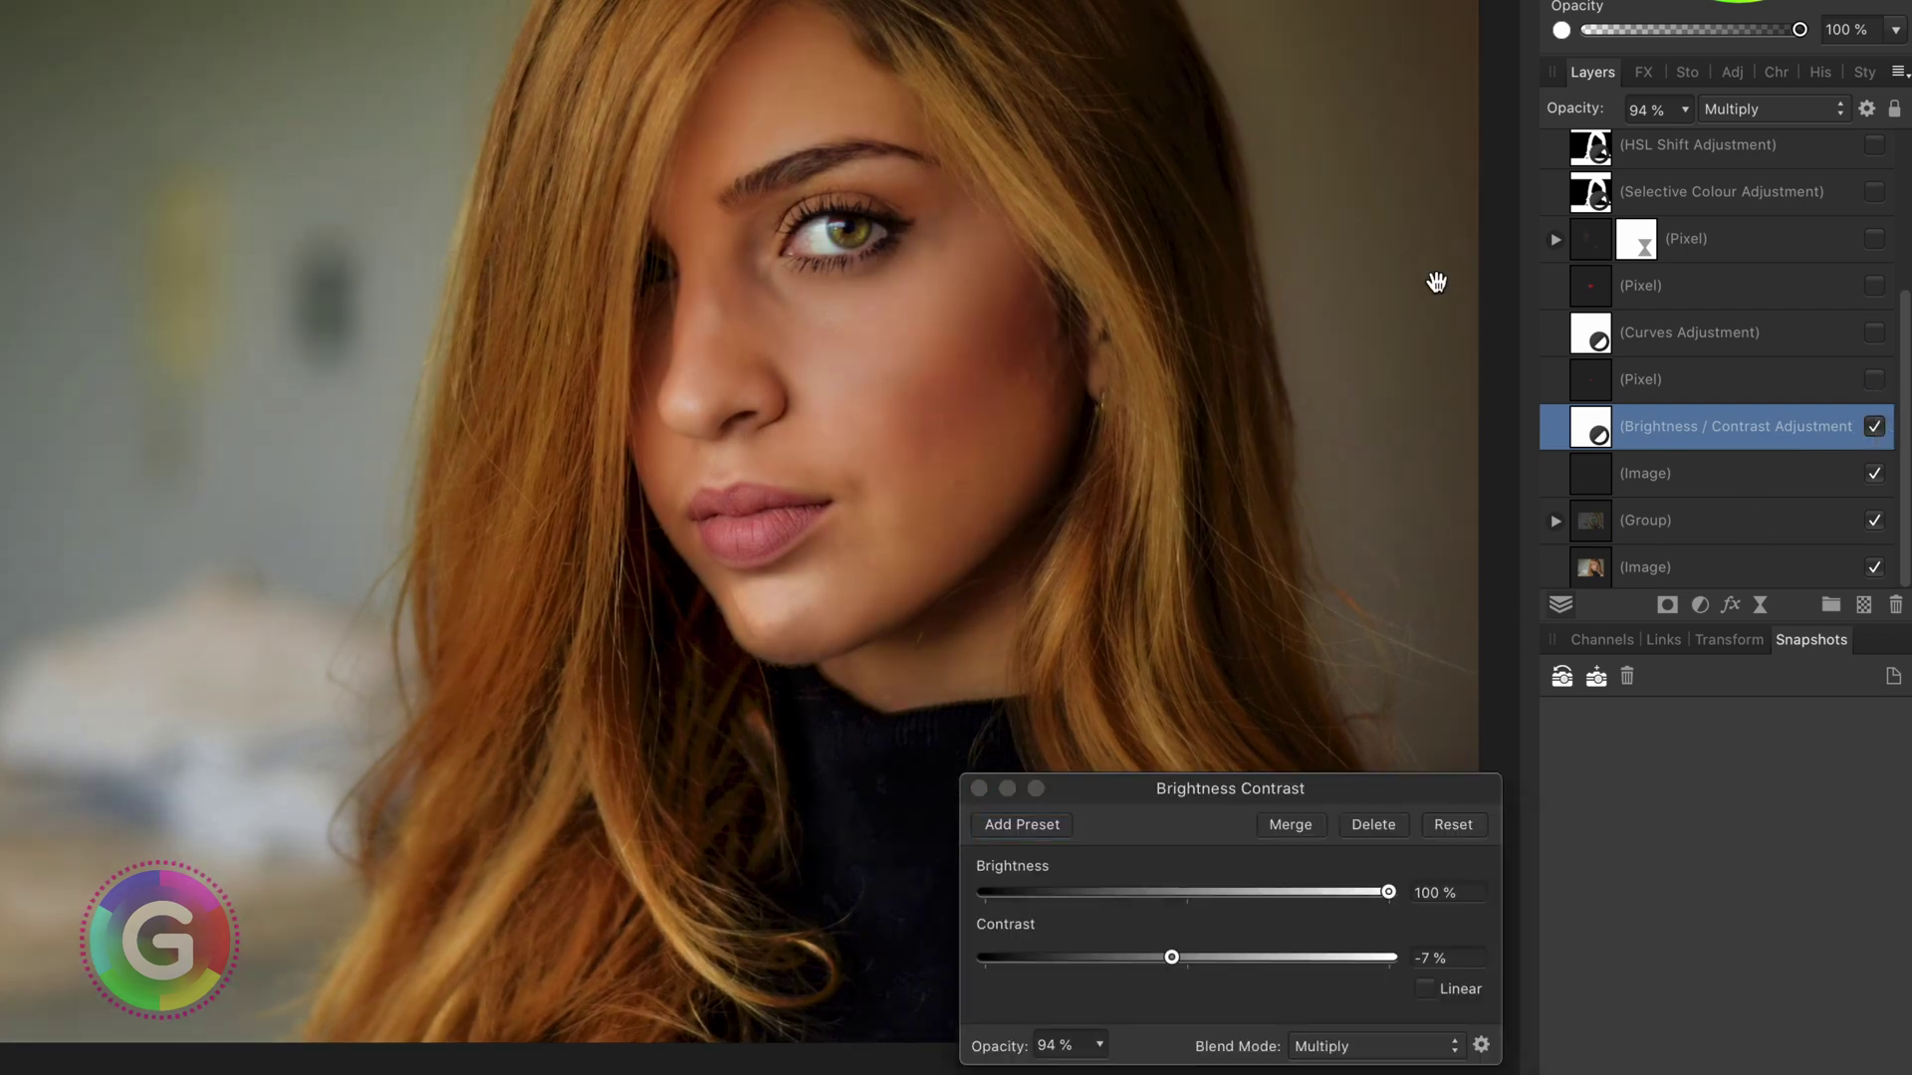
key("Escape")
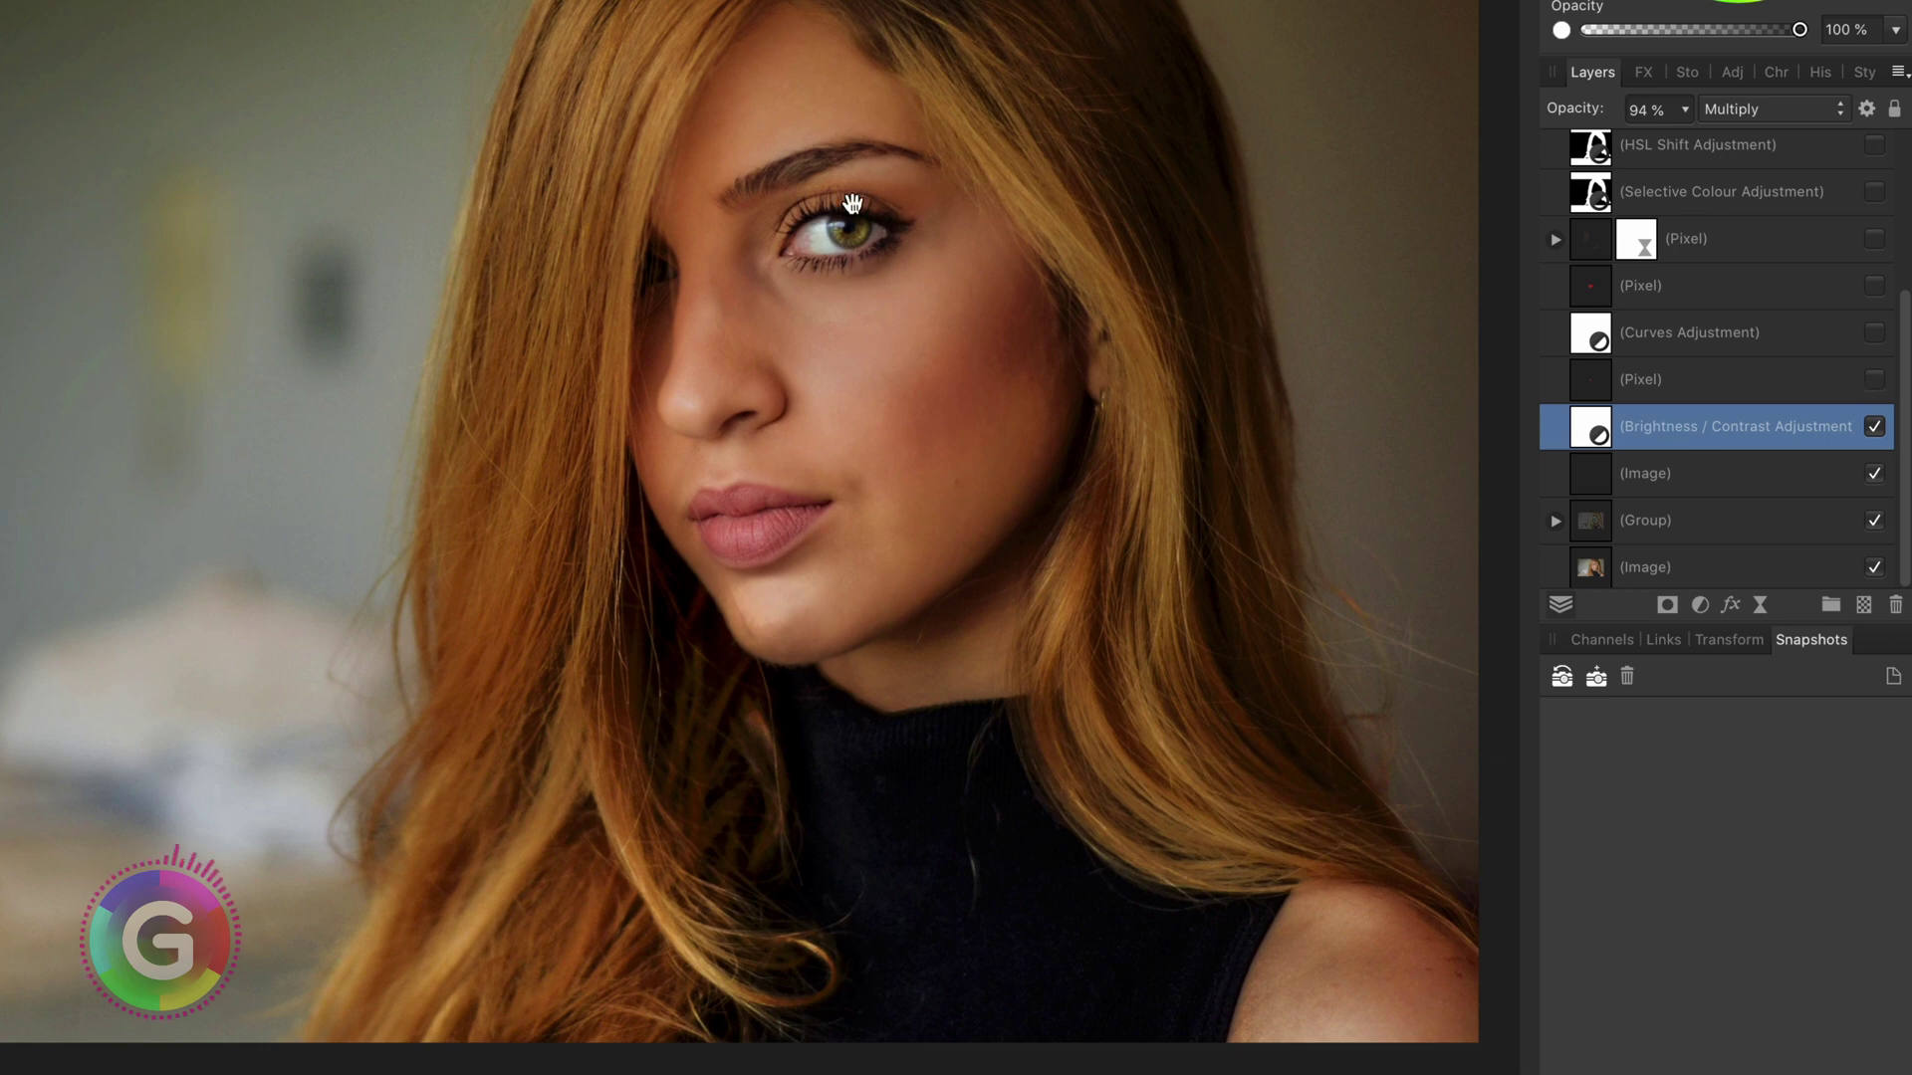
Hide the eye-saturation pixel layer, enable the Curves brightening, and fit the whole portrait in view.
scroll(810, 239, "up", 3)
scroll(810, 240, "up", 2)
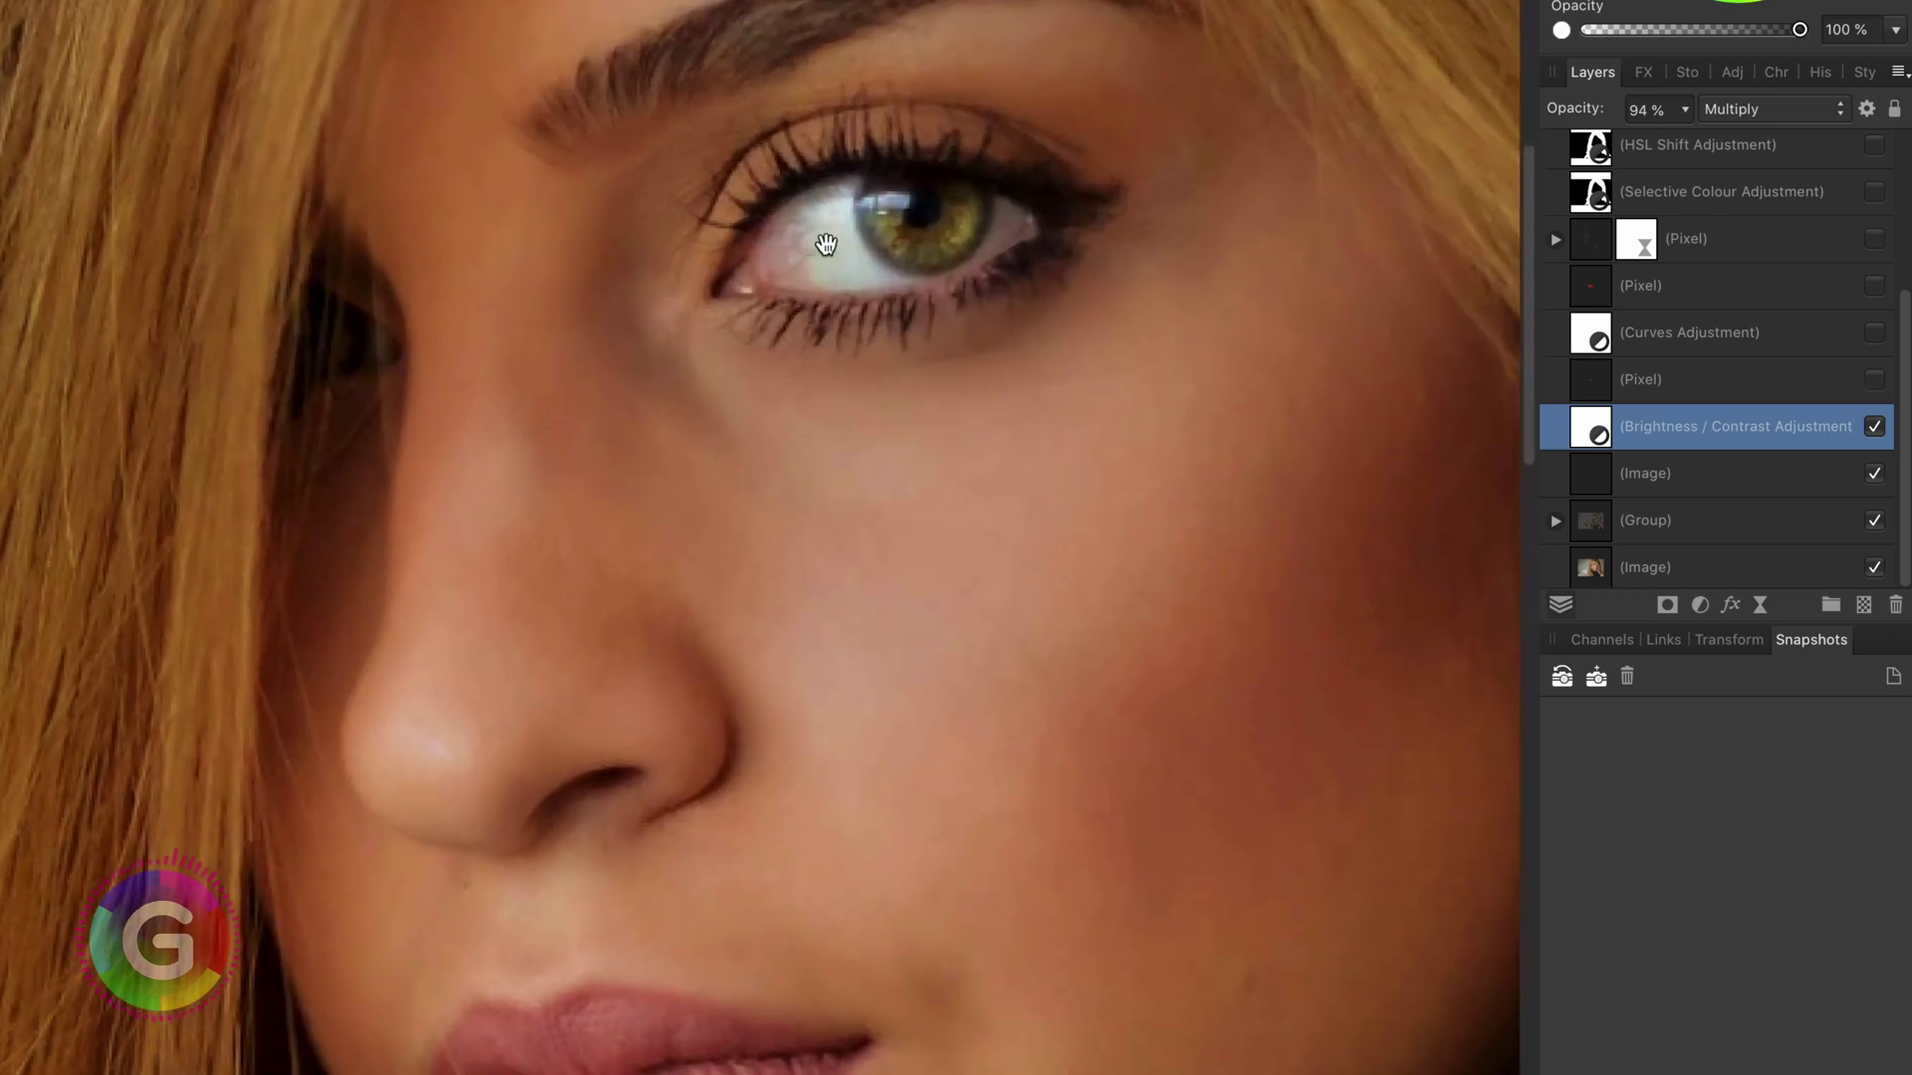
left_click(1706, 385)
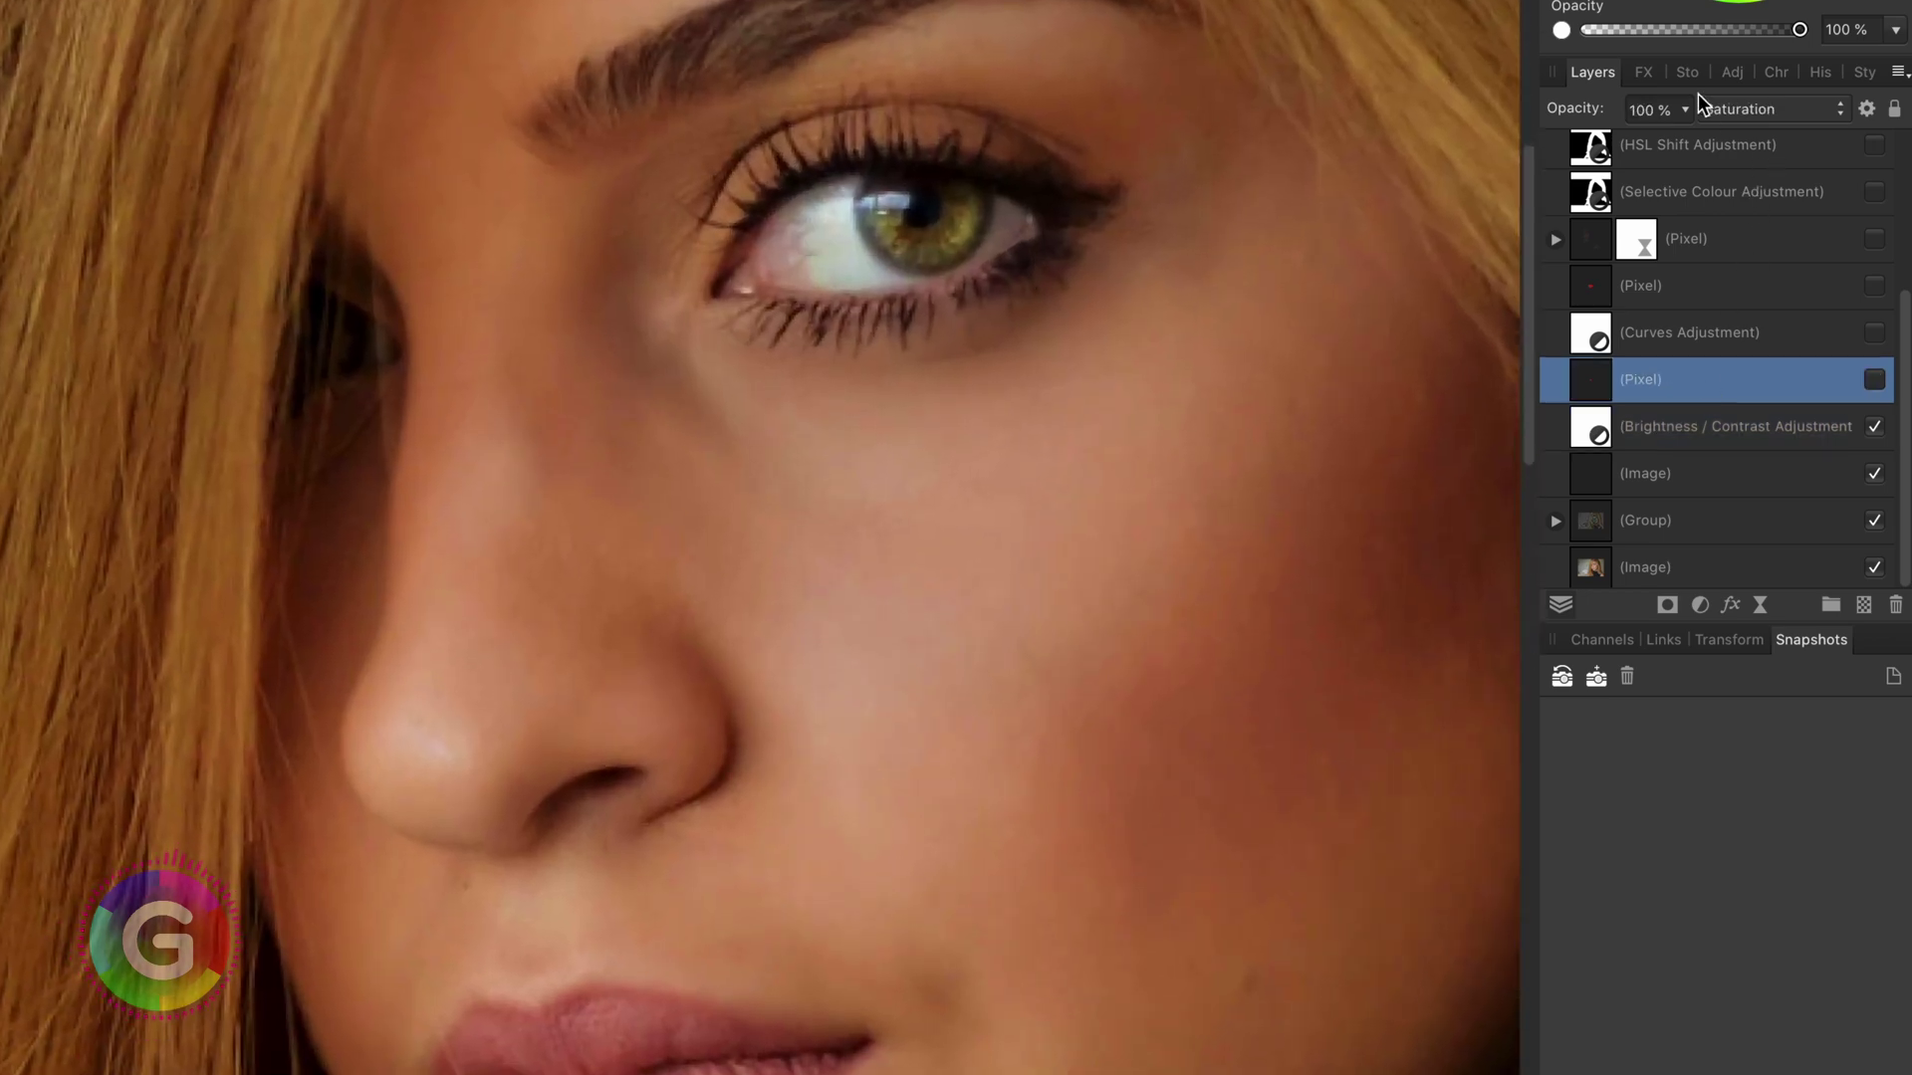
left_click(1874, 380)
left_click(1754, 337)
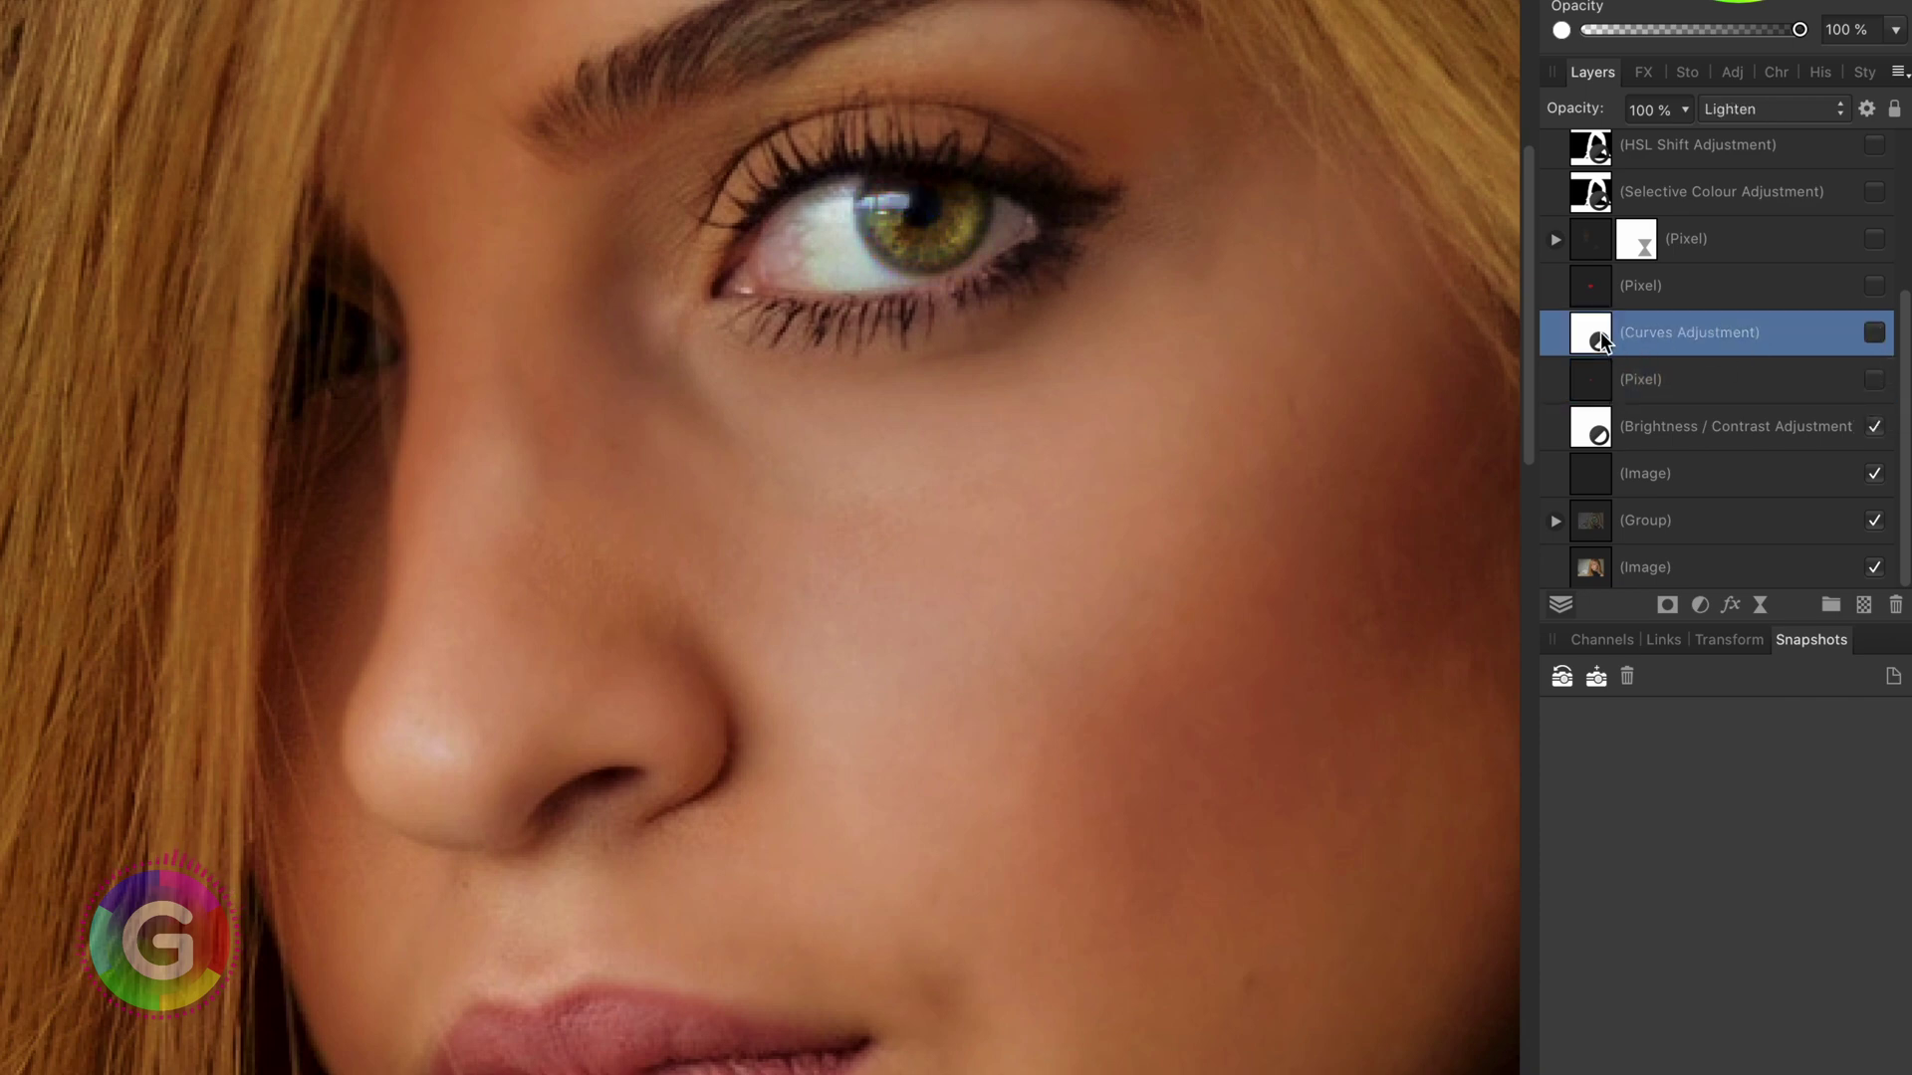
double_click(1599, 331)
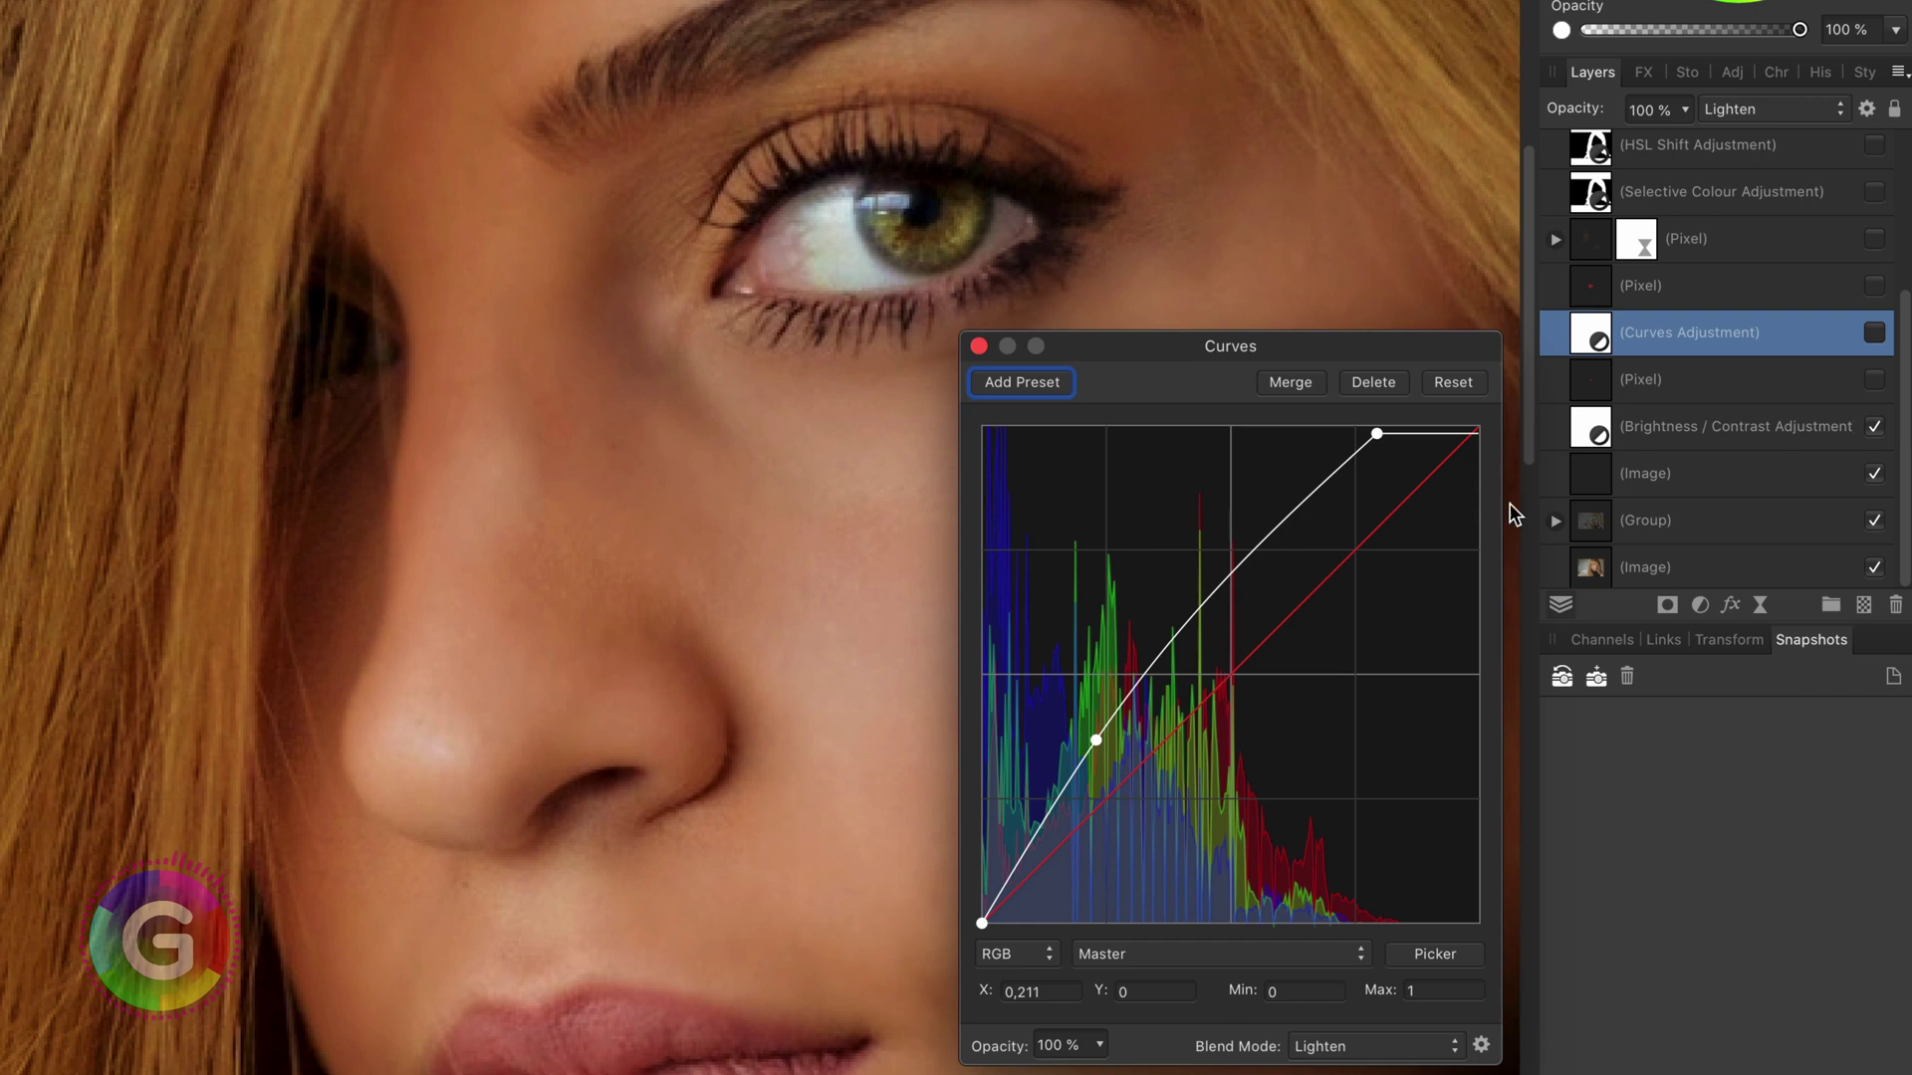
left_click(1874, 333)
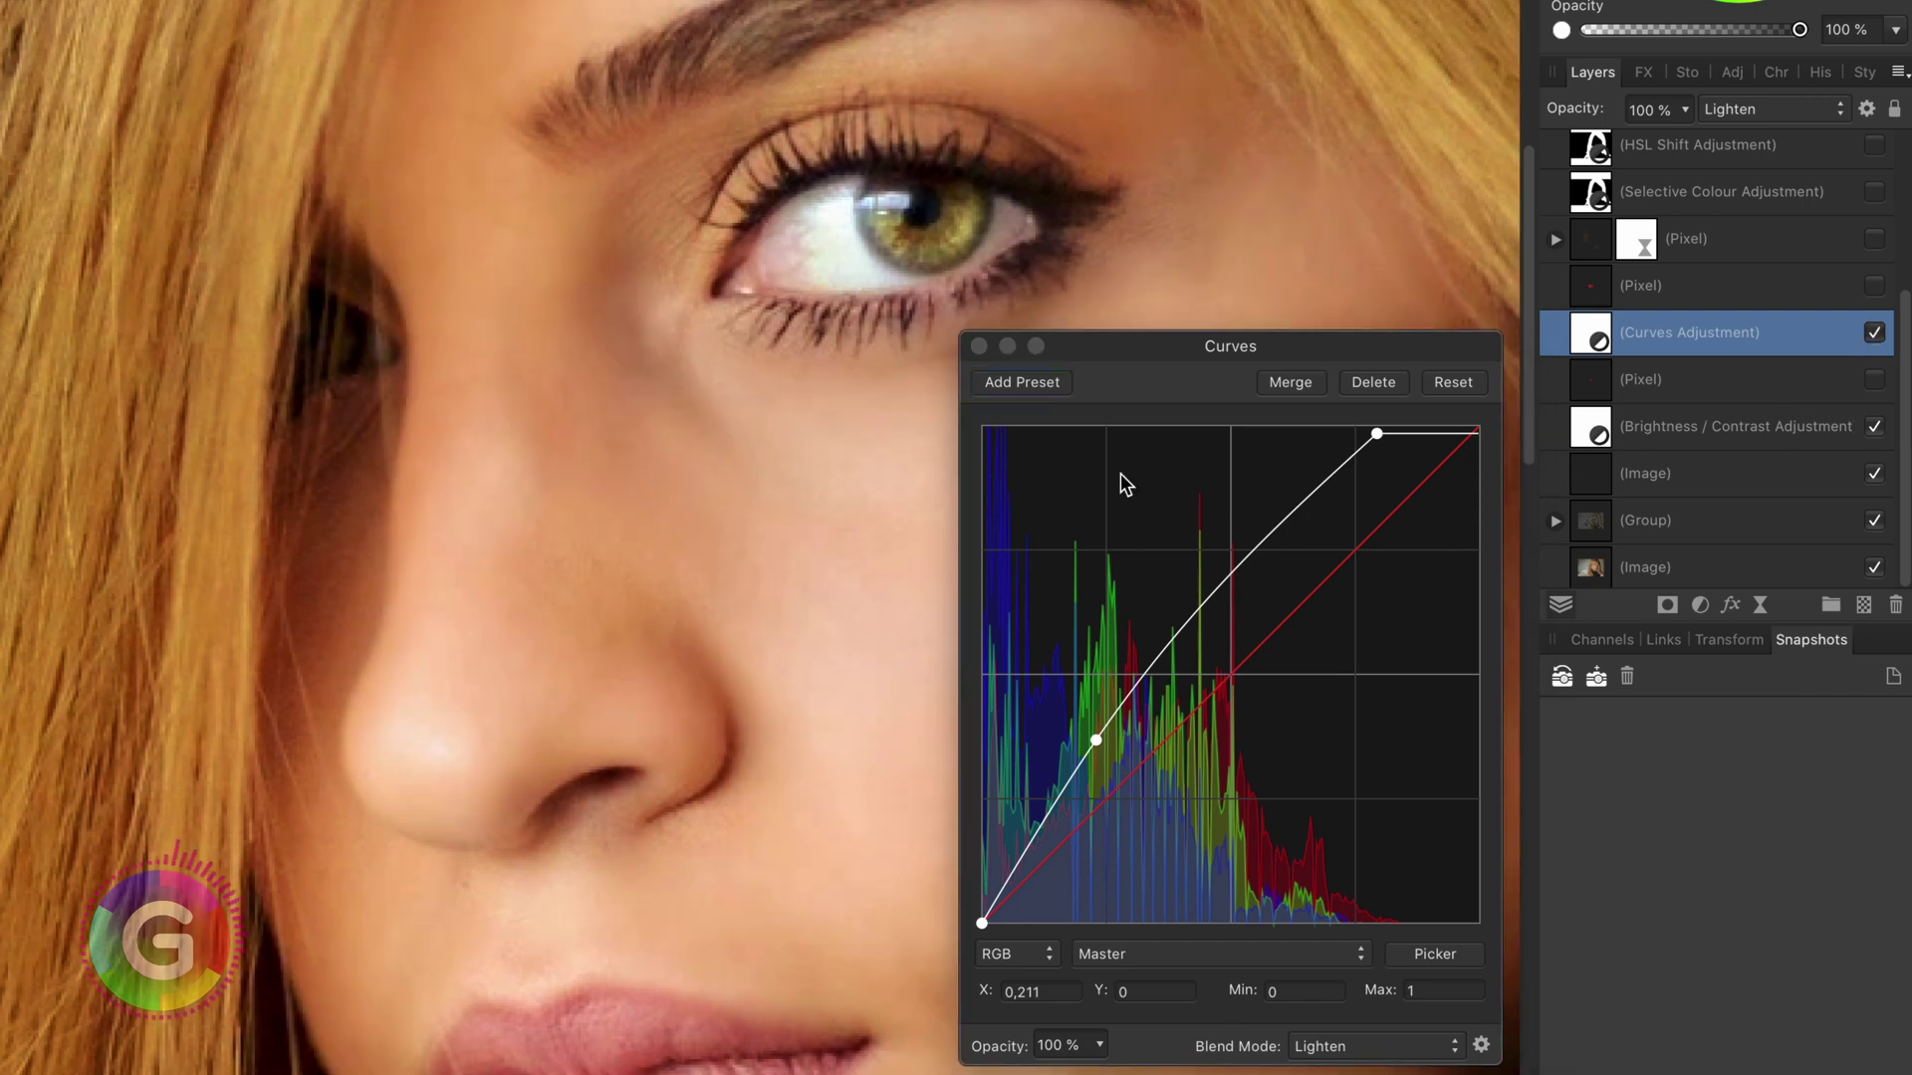
left_click(979, 346)
key("super+0")
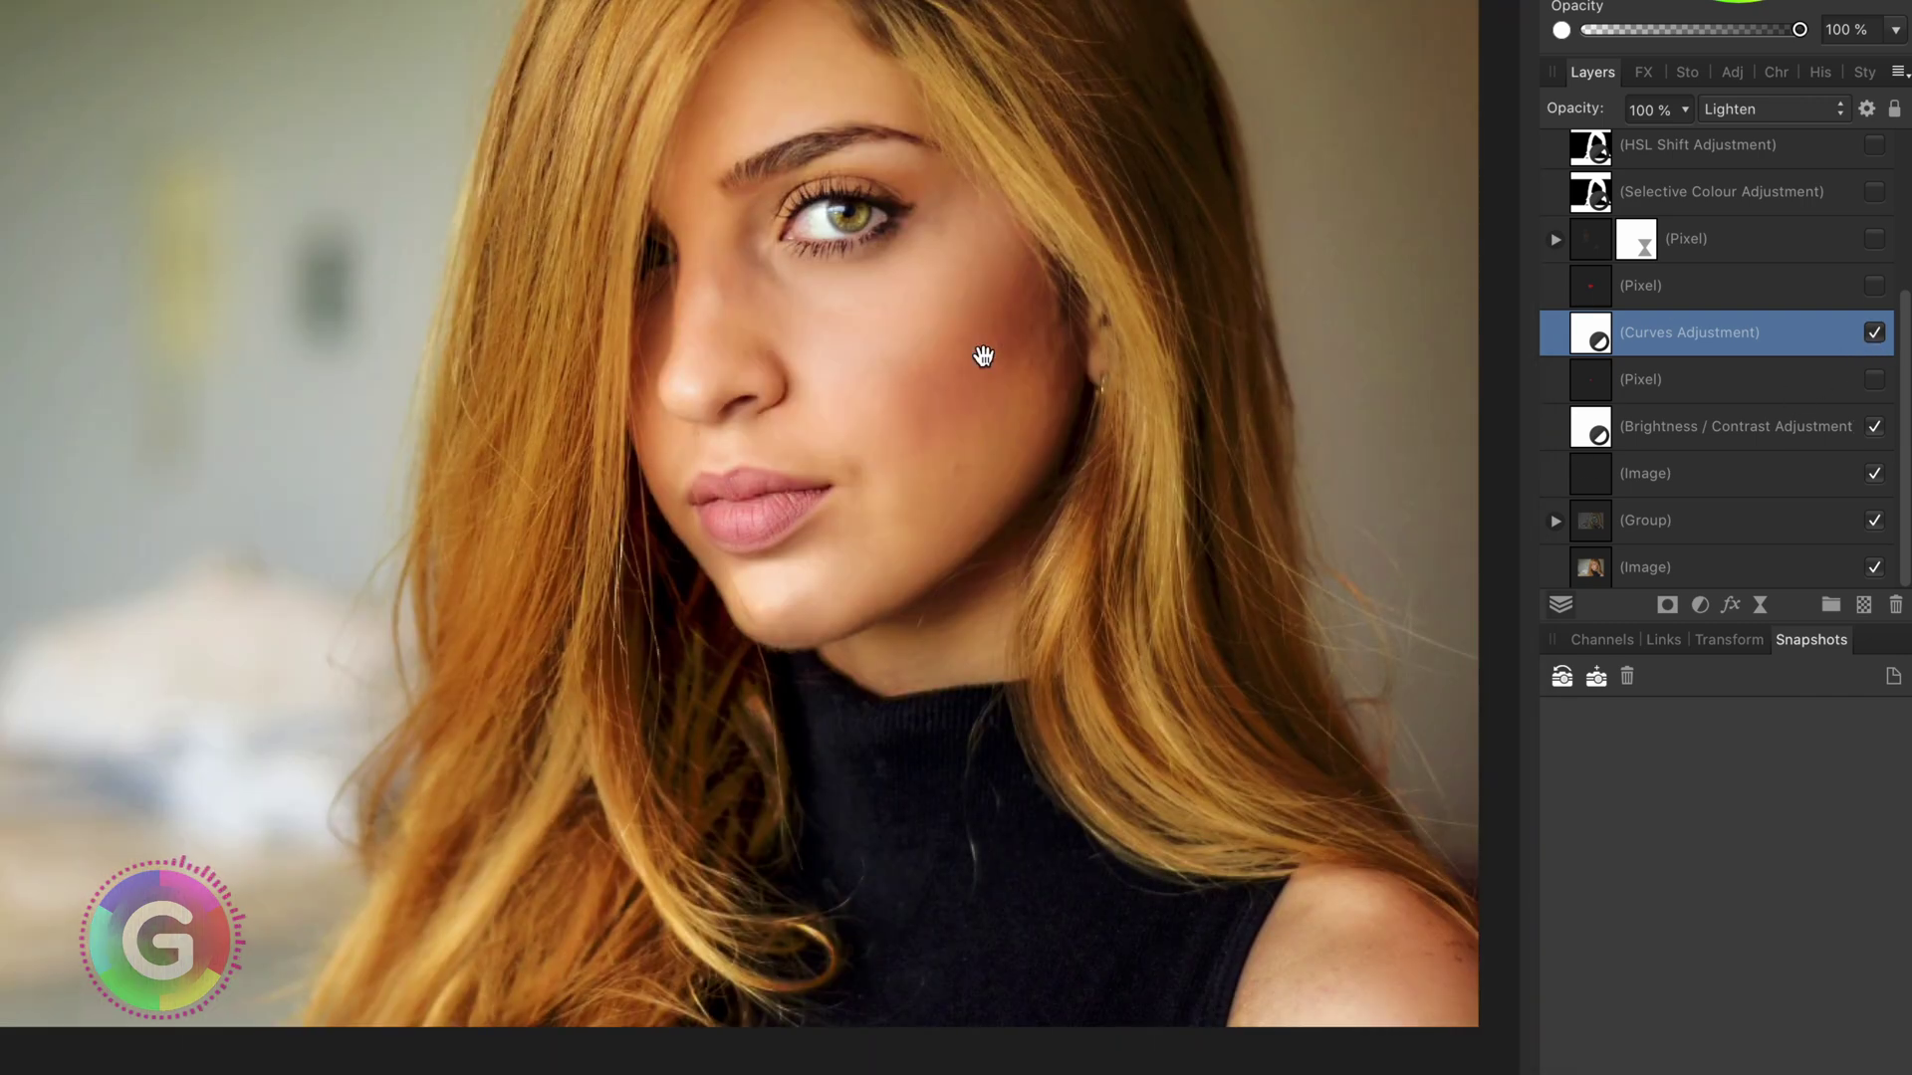
Show the Linear Burn pixel layer that deepens the lip colour.
left_click(1711, 289)
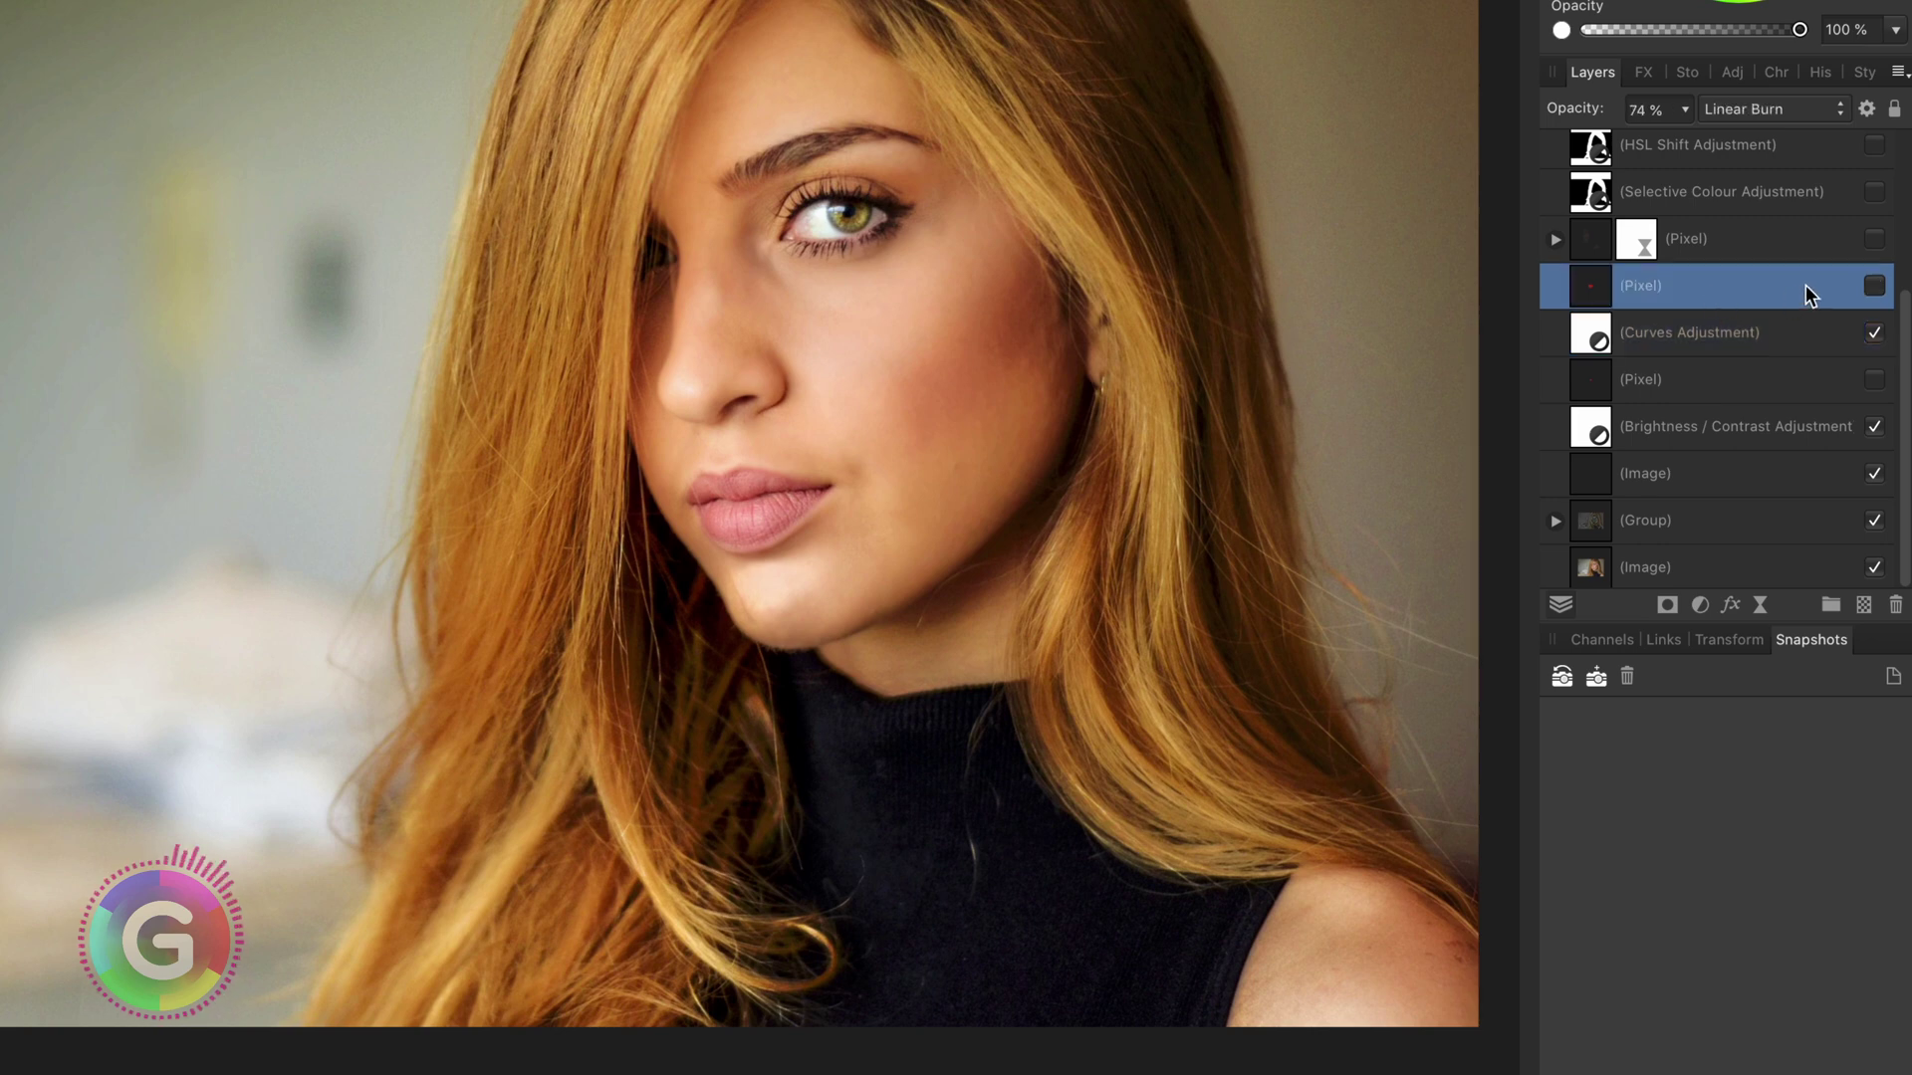
left_click(1873, 287)
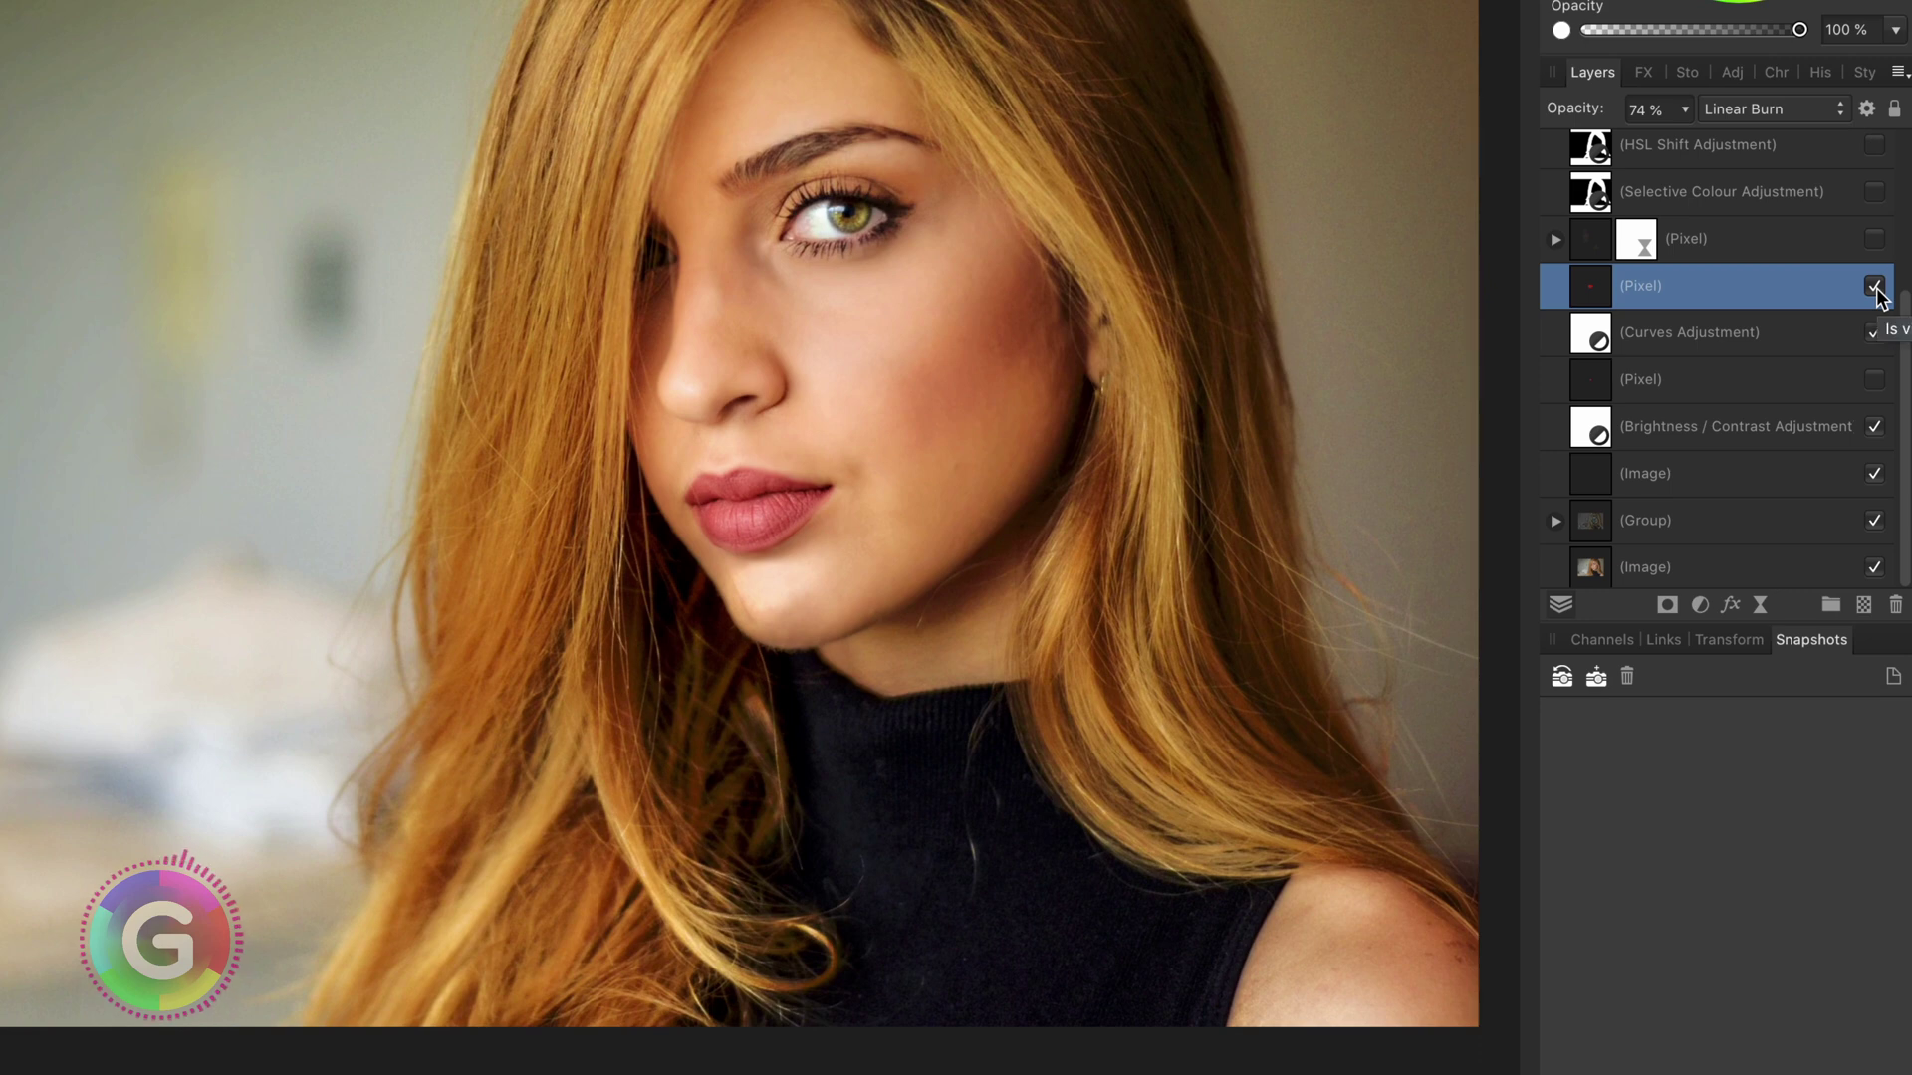
left_click(1874, 287)
Enable the Darken face-retouch layer with its Gaussian Blur, faded to 24% opacity.
left_click(1766, 243)
left_click(1874, 239)
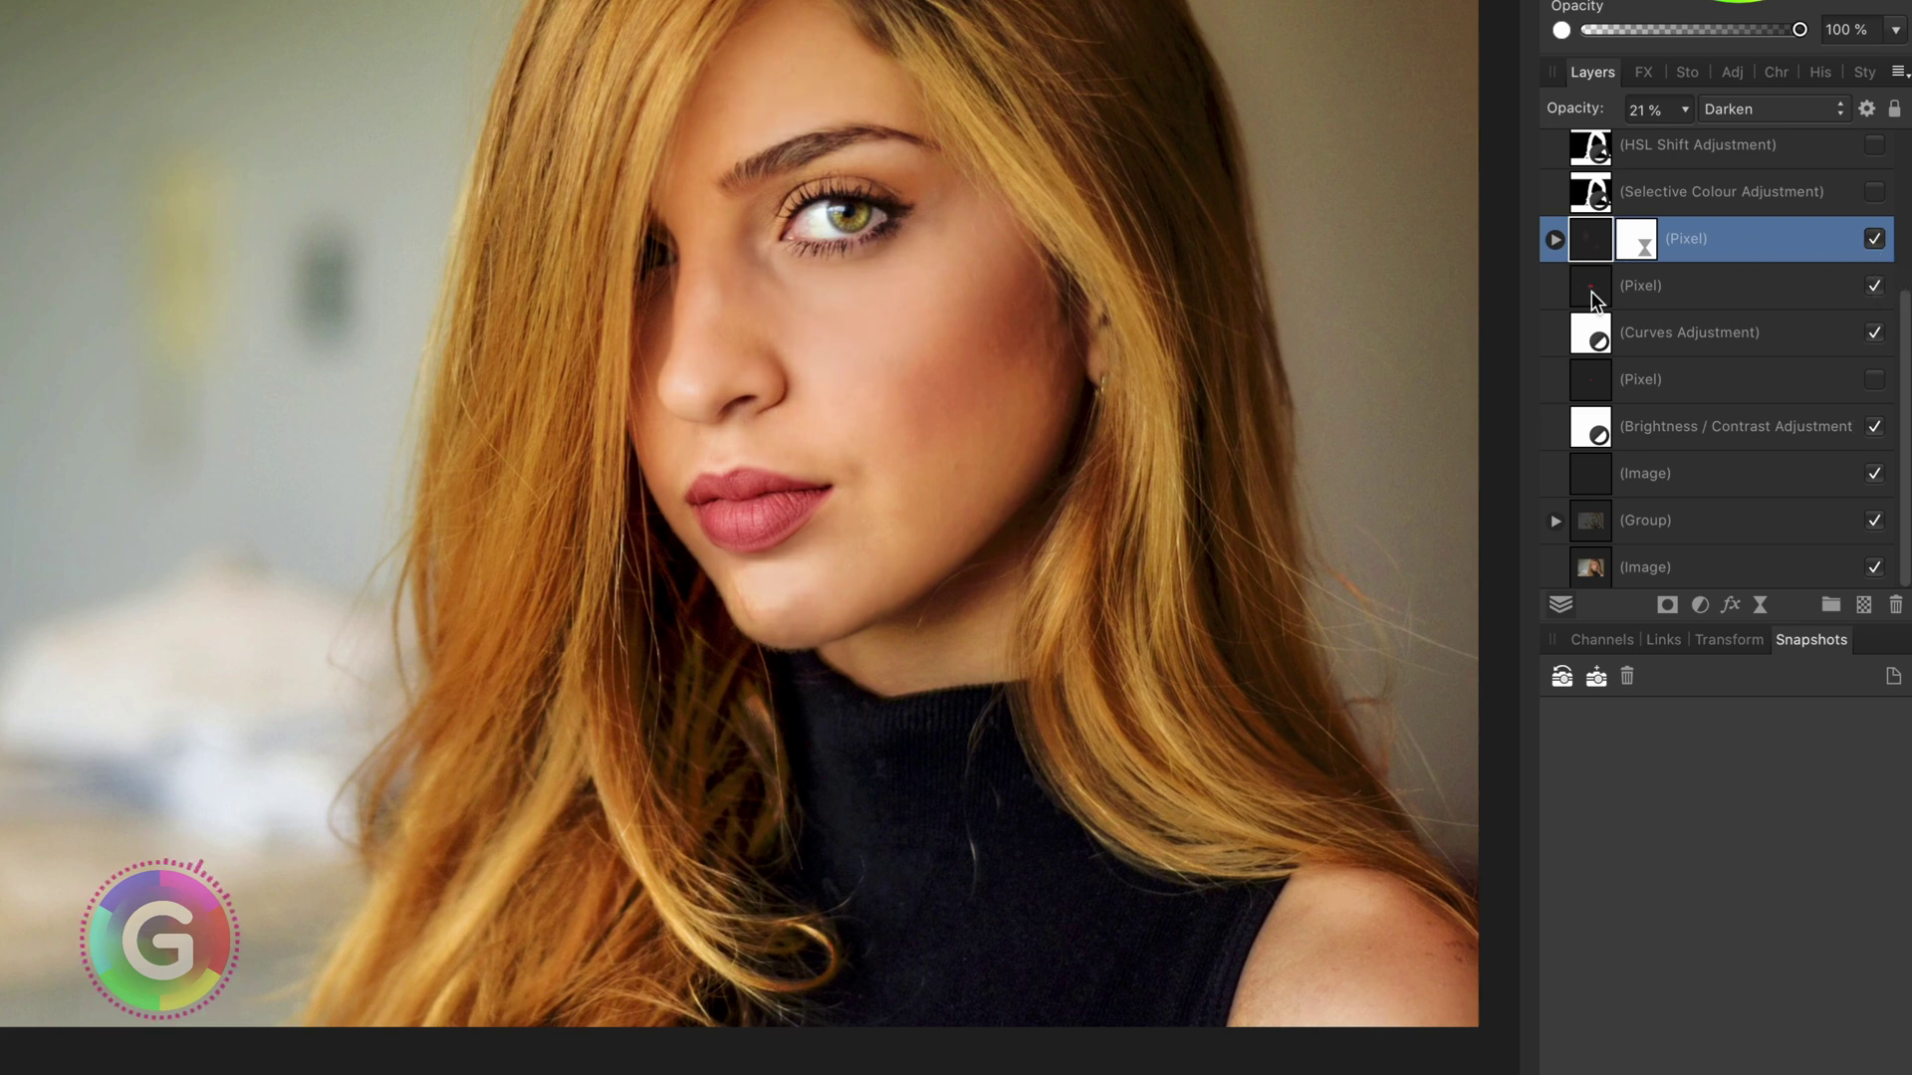
left_click(1874, 239)
left_click(1554, 240)
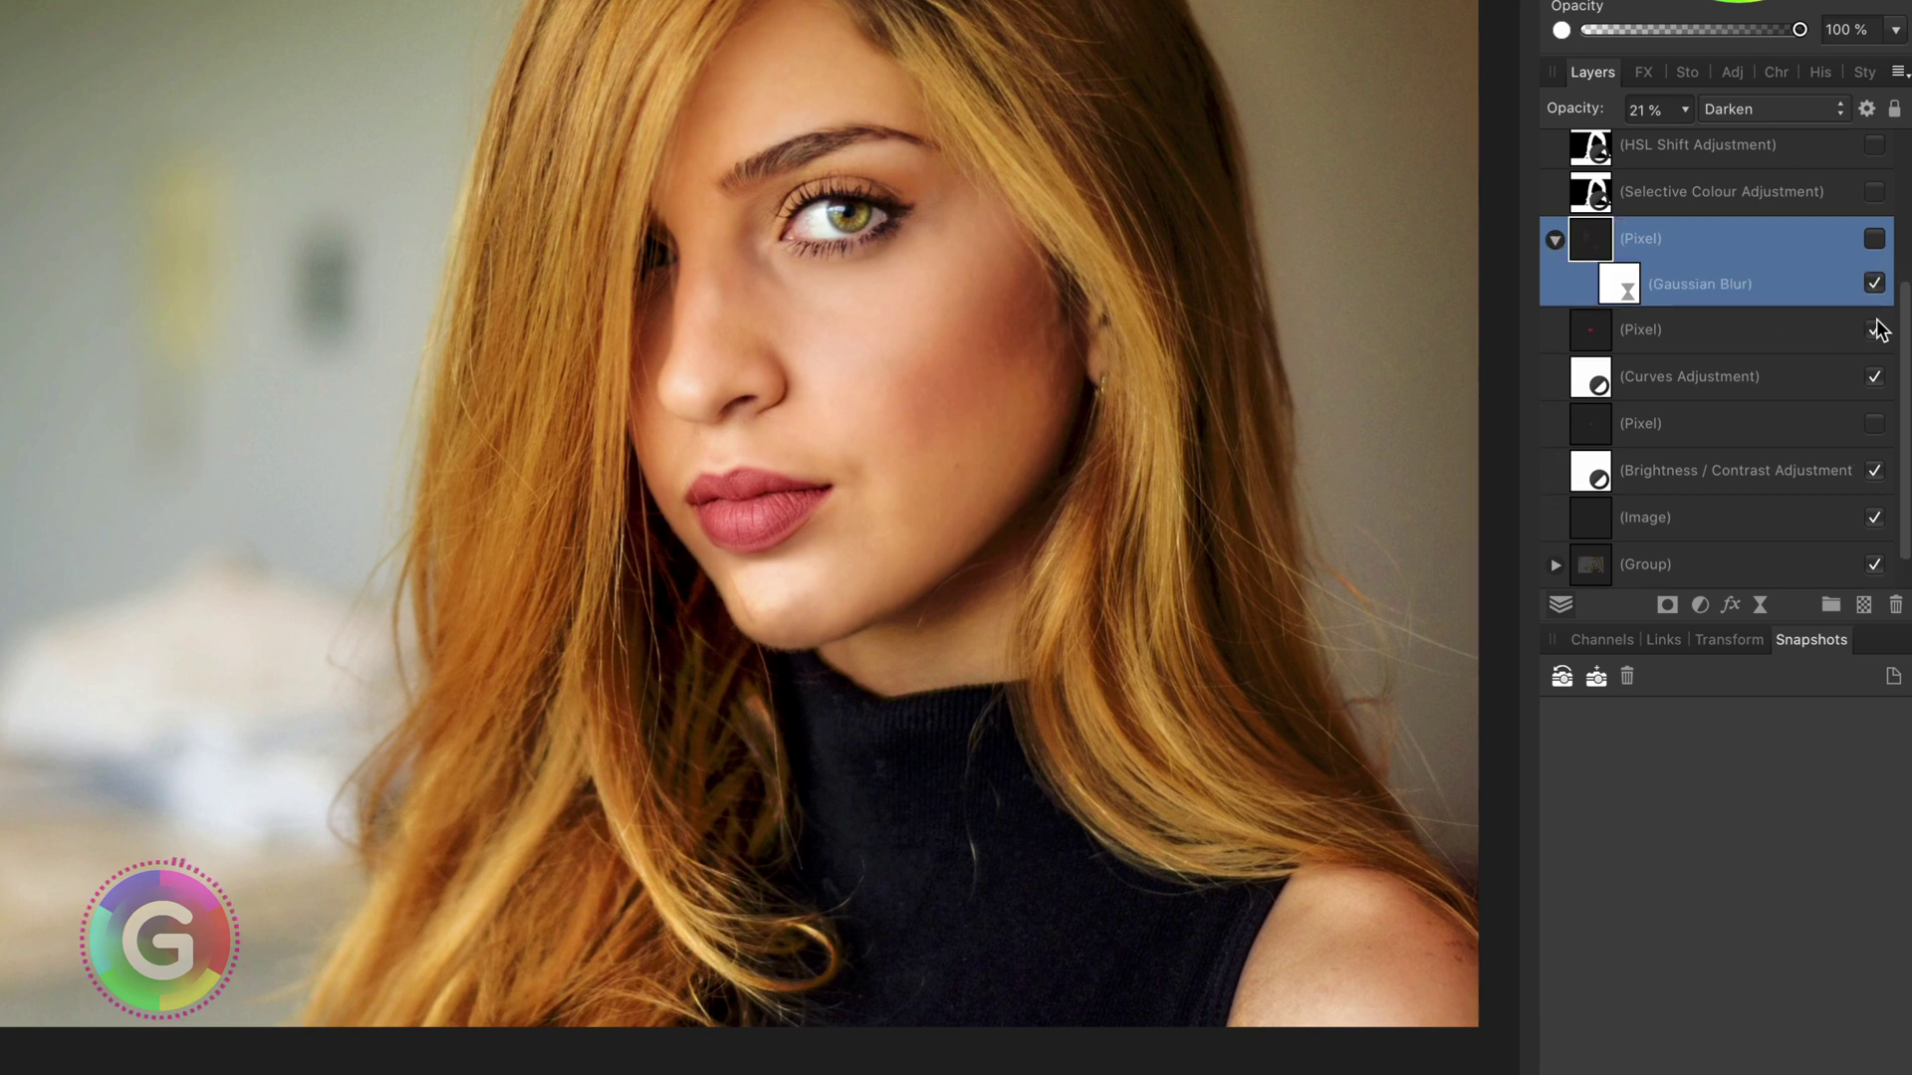
left_click(1874, 239)
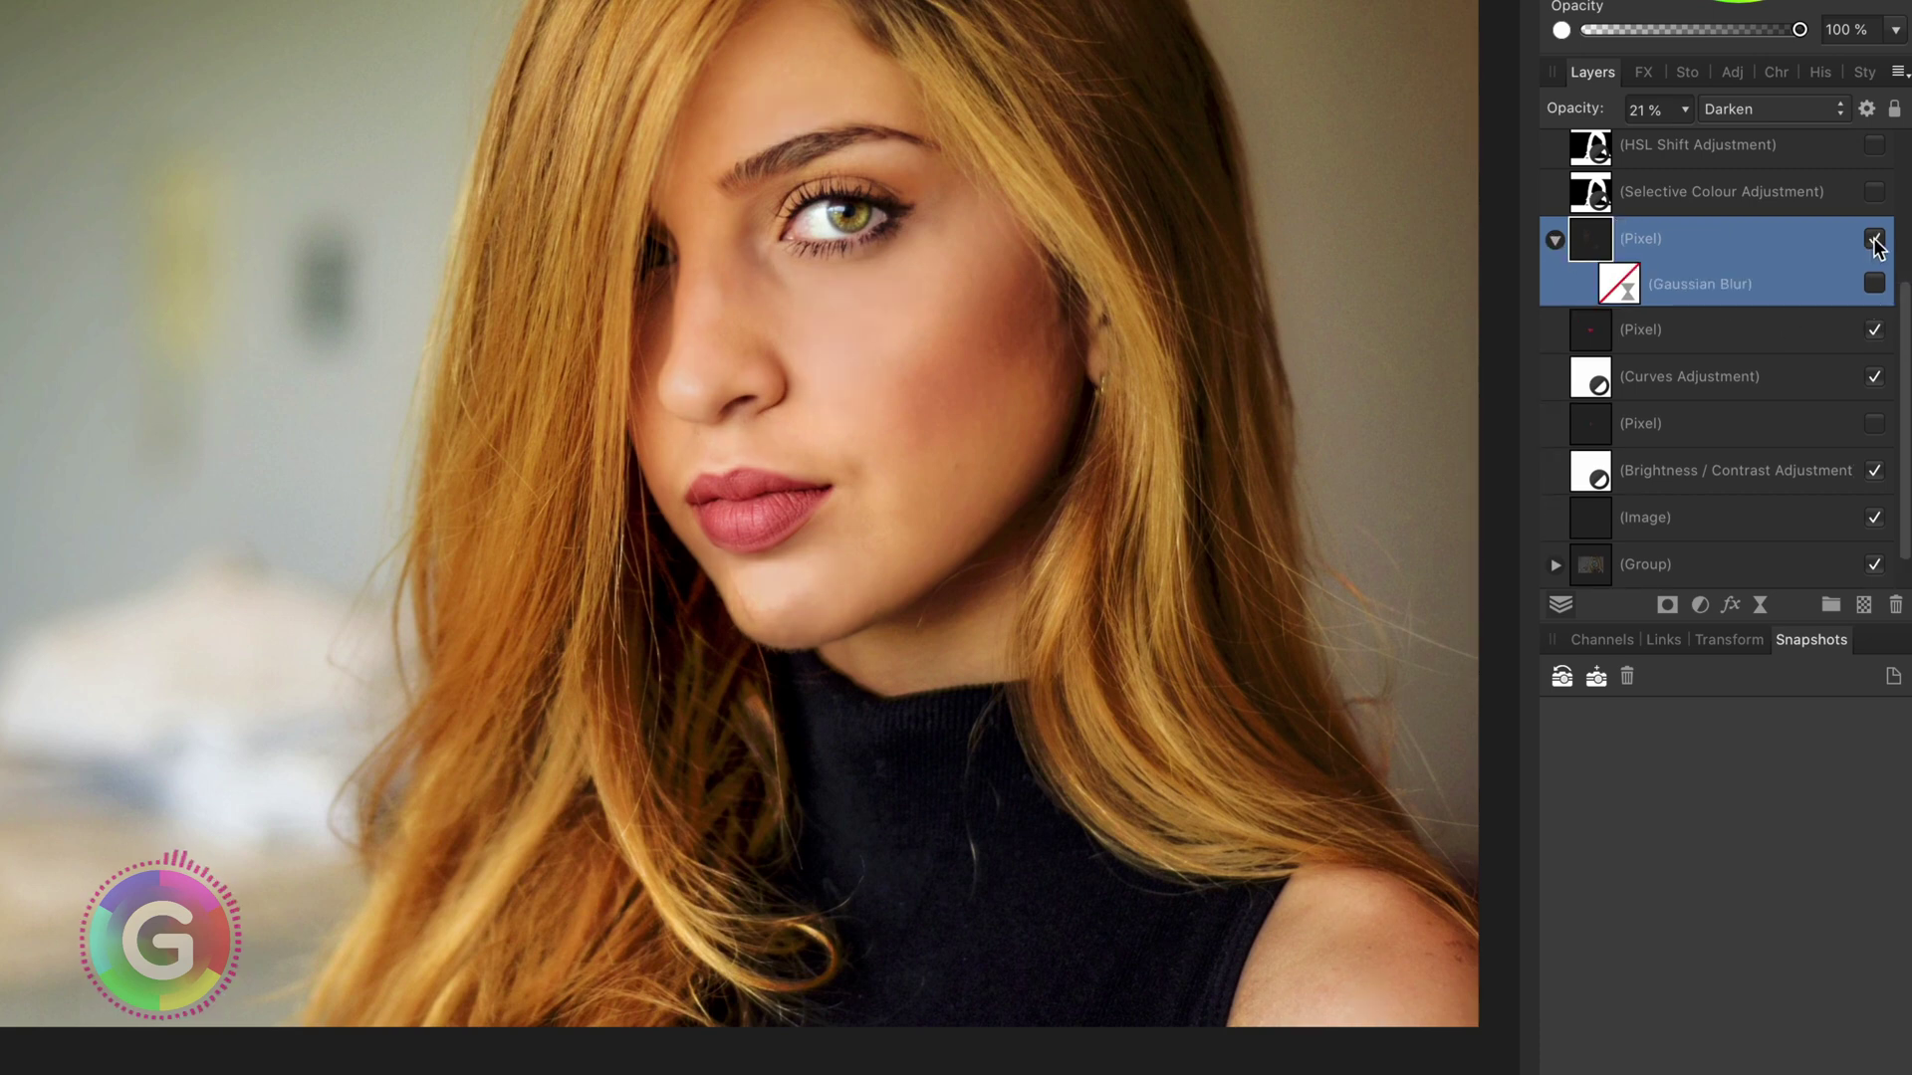
key("0")
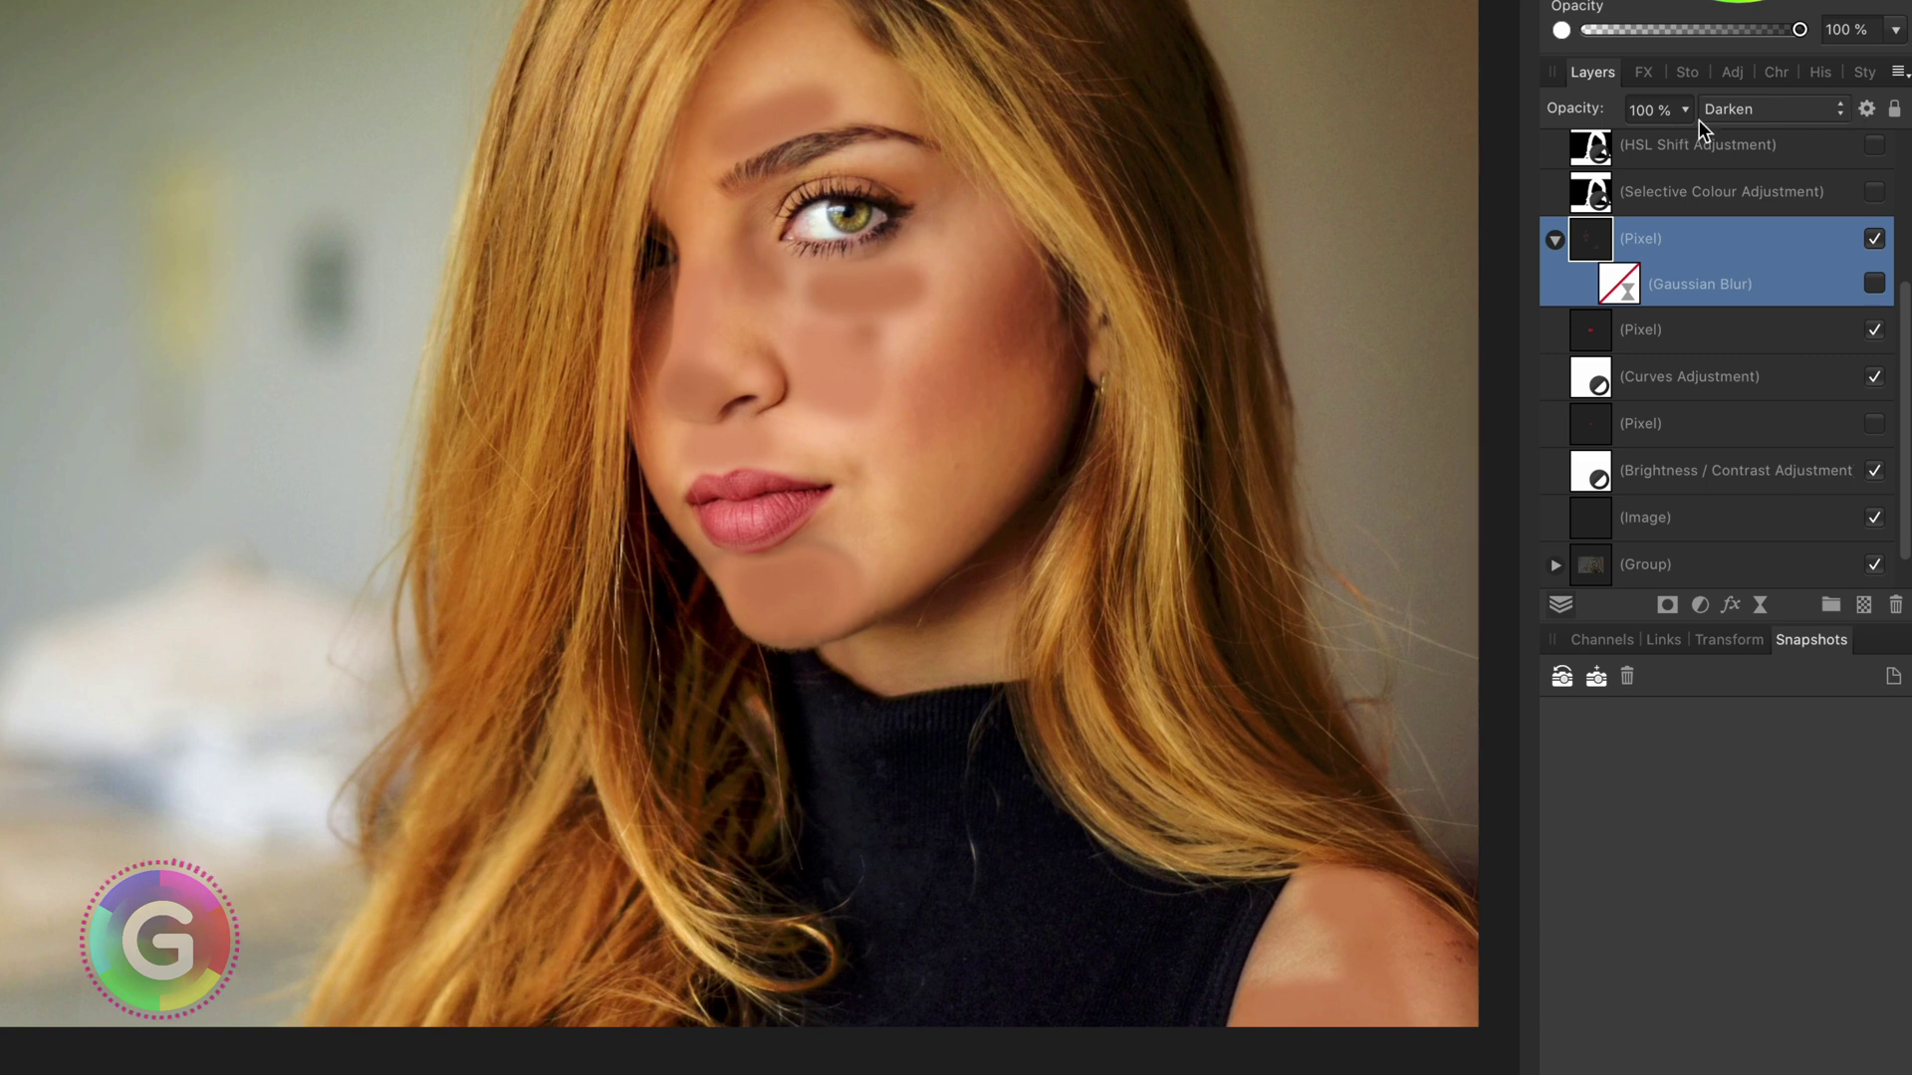
left_click(1873, 285)
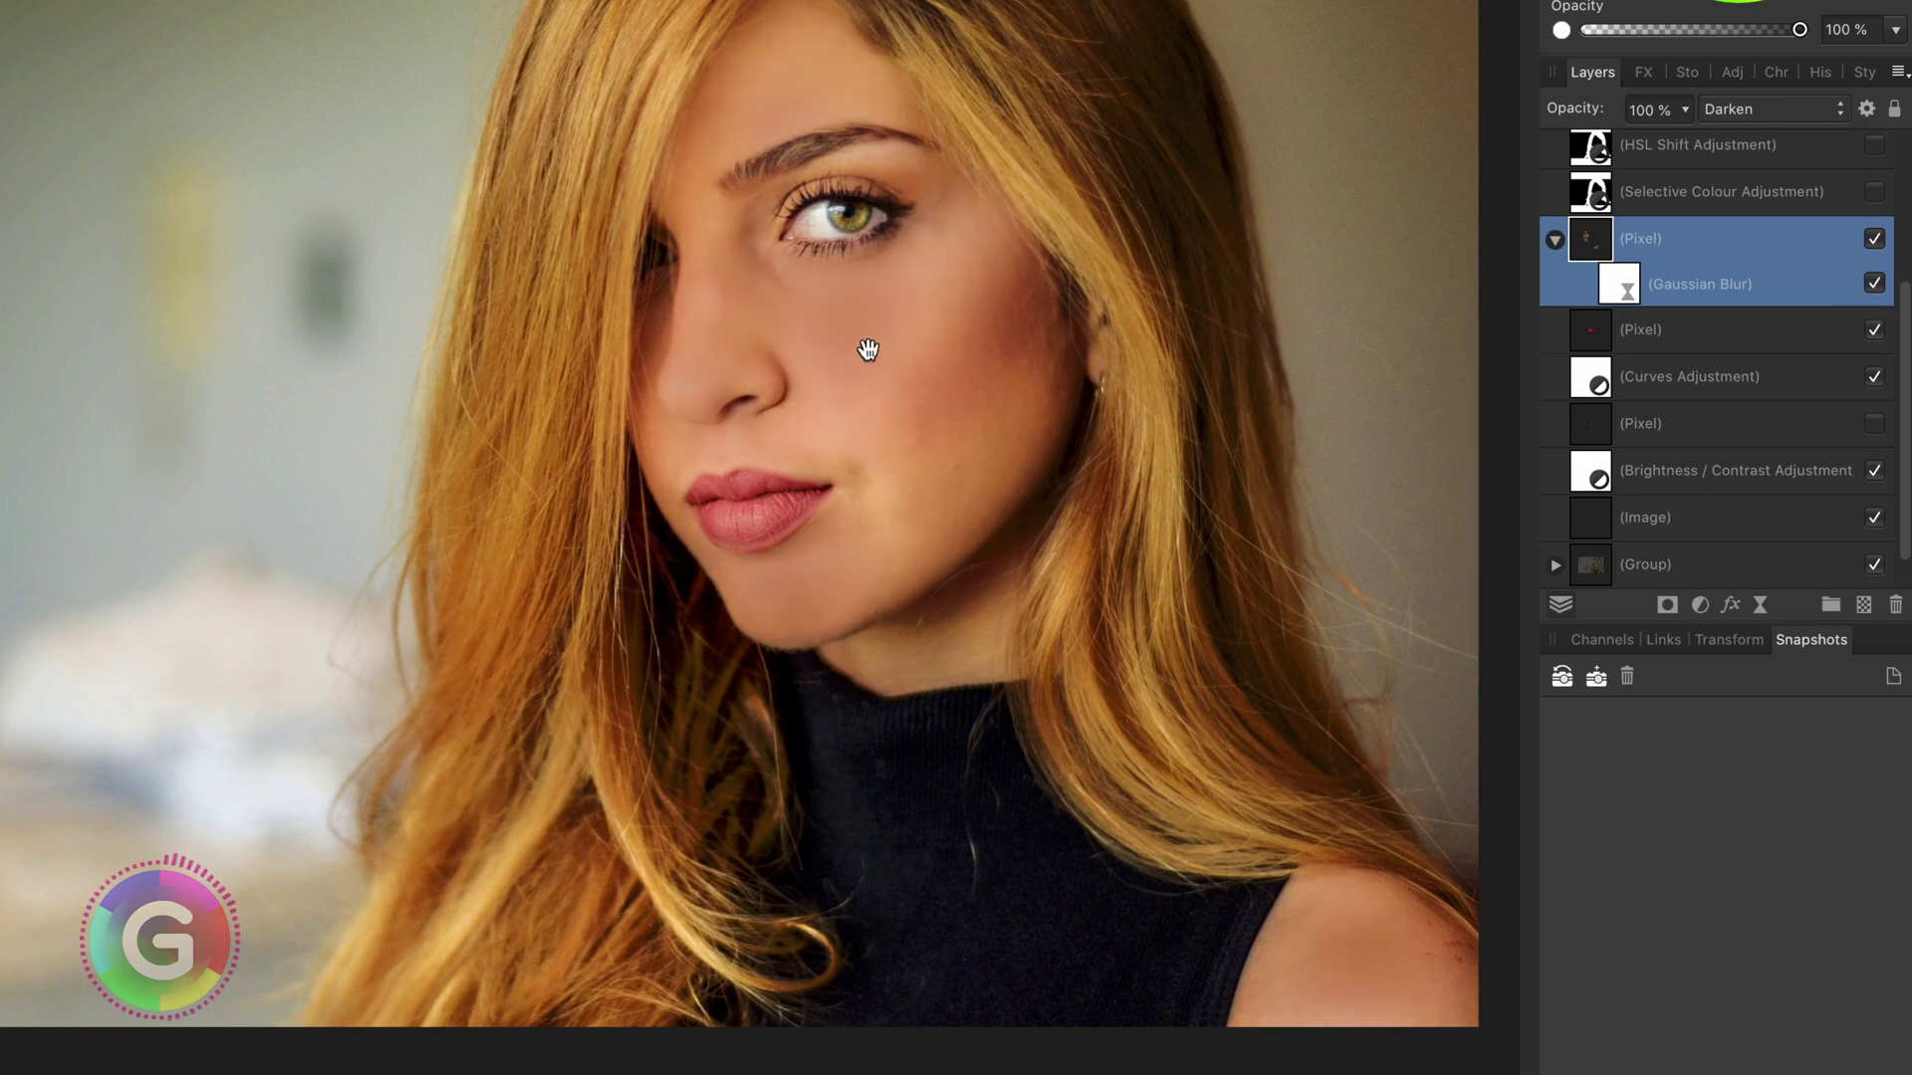
left_click_drag(1573, 109, 1466, 100)
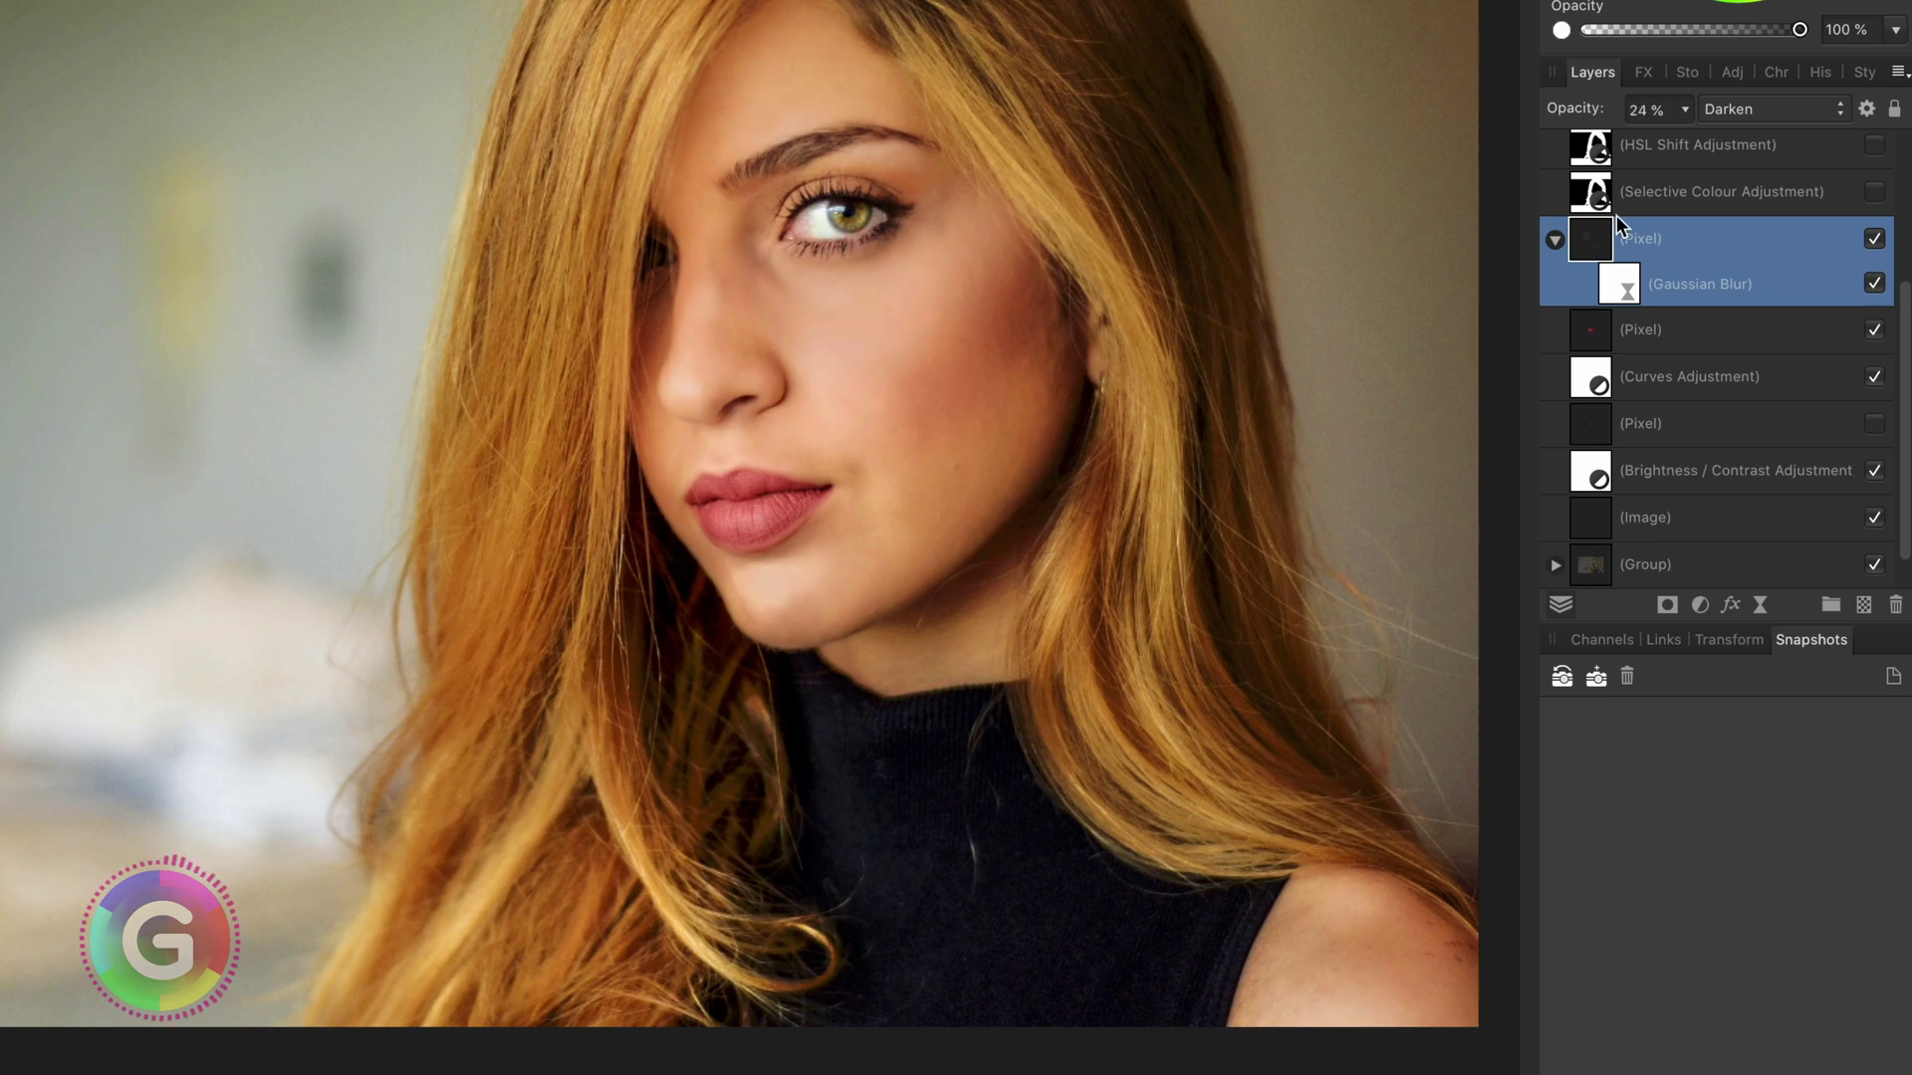
left_click(1669, 195)
Switch on the Selective Colour adjustment and review its Yellows values.
left_click(1874, 192)
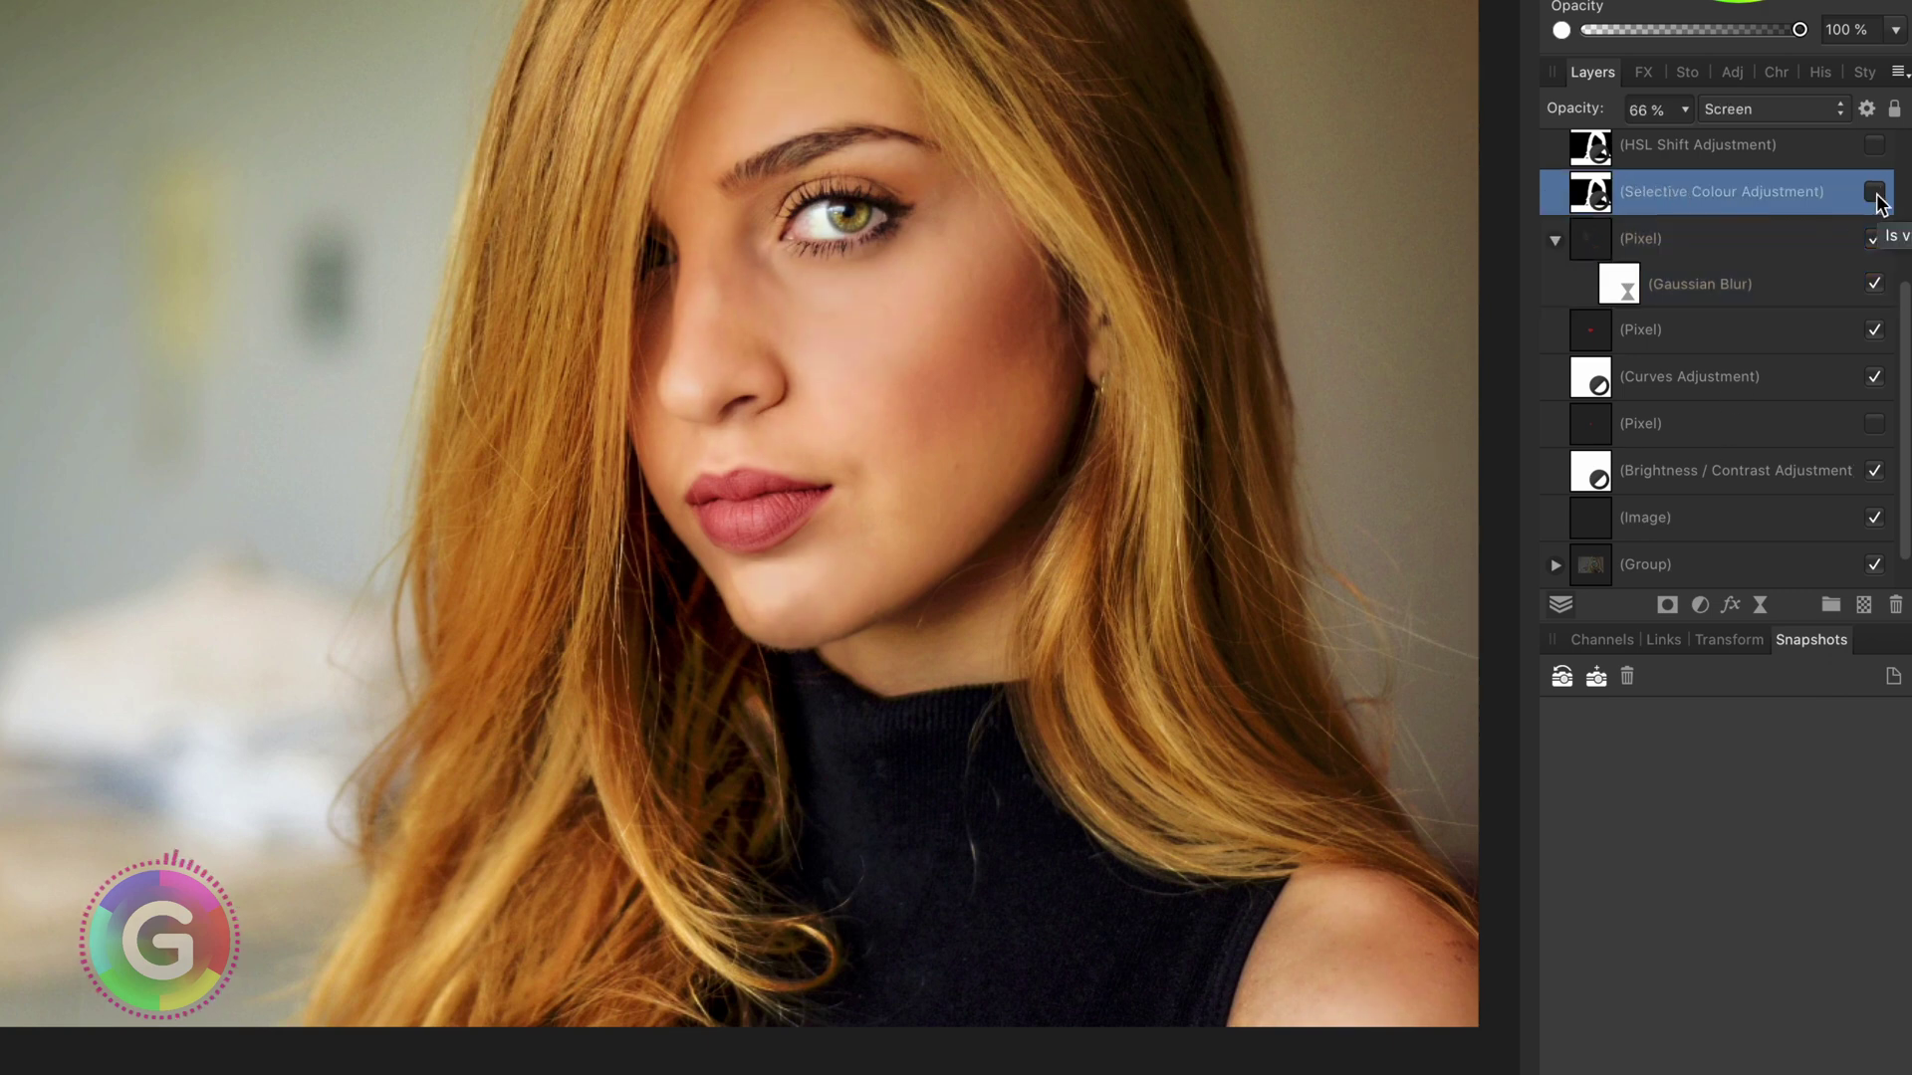
double_click(1607, 197)
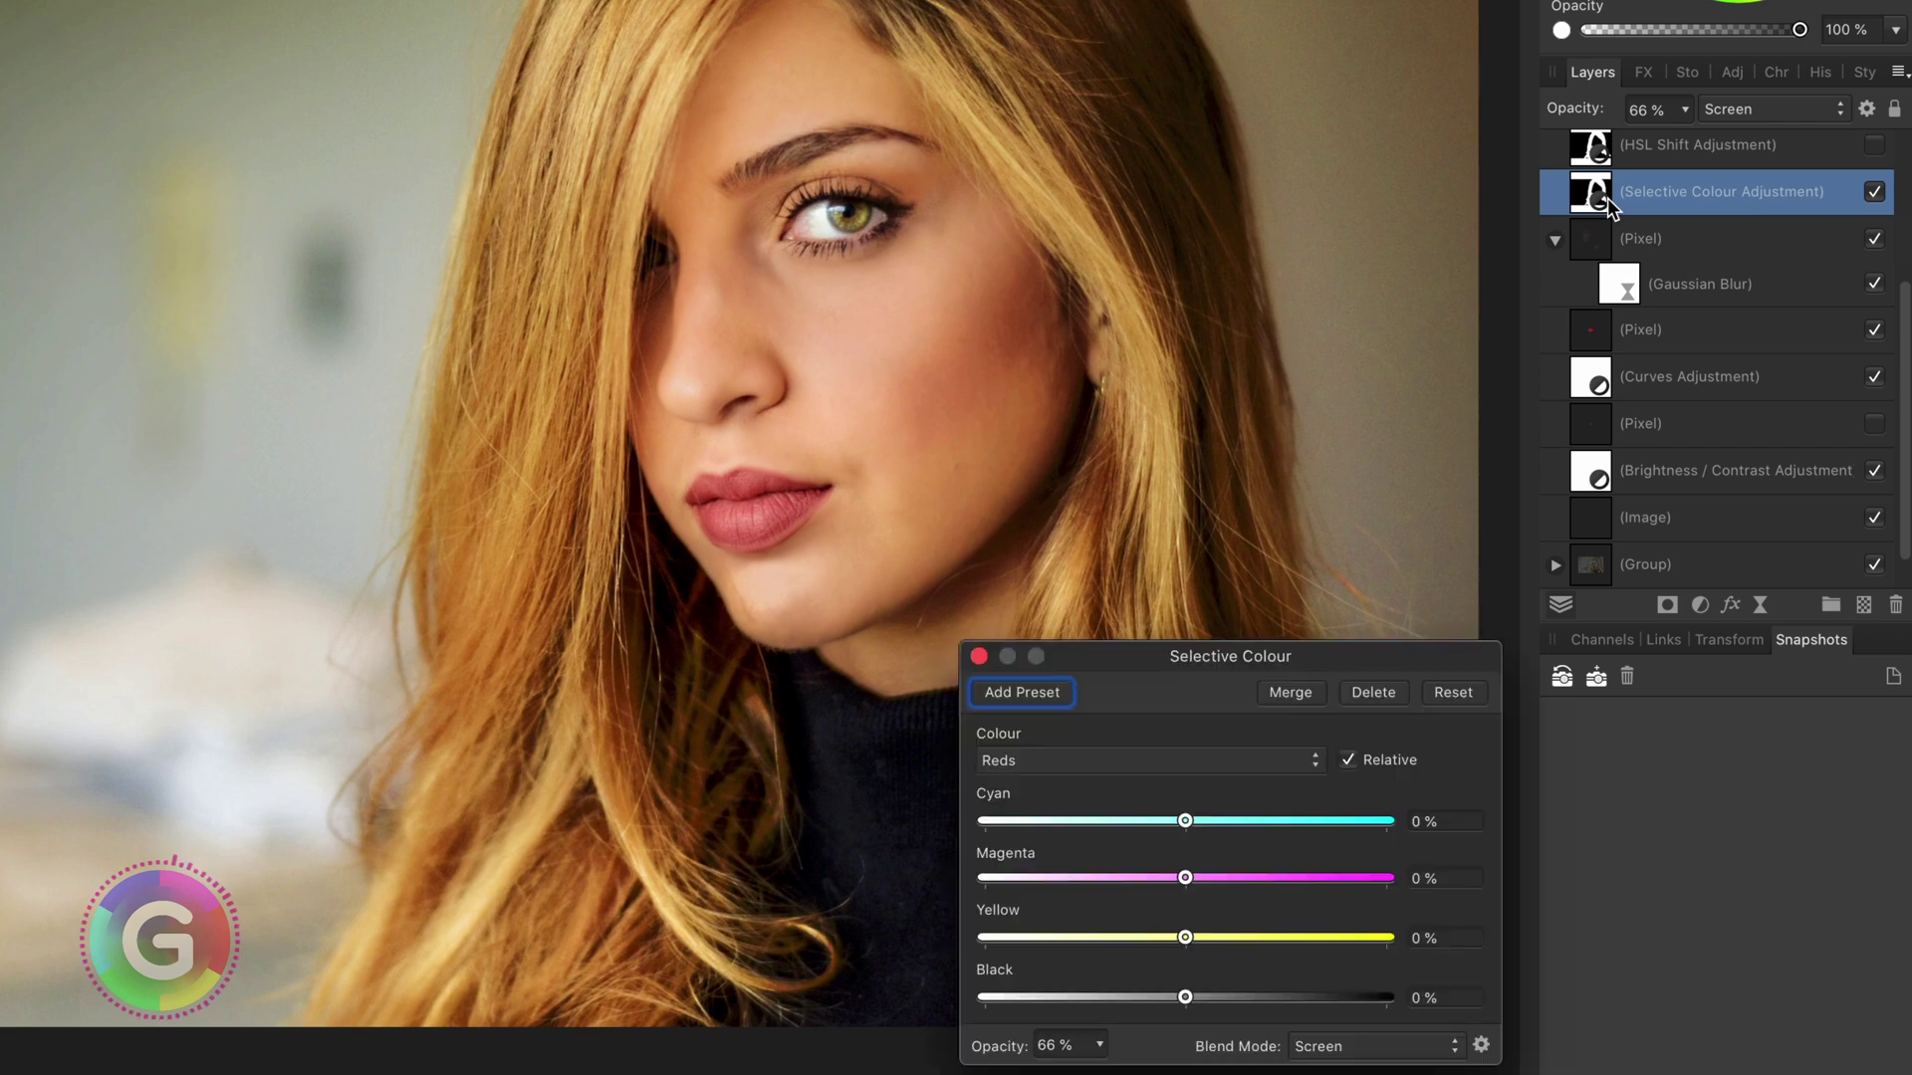
left_click(1193, 761)
left_click(1187, 779)
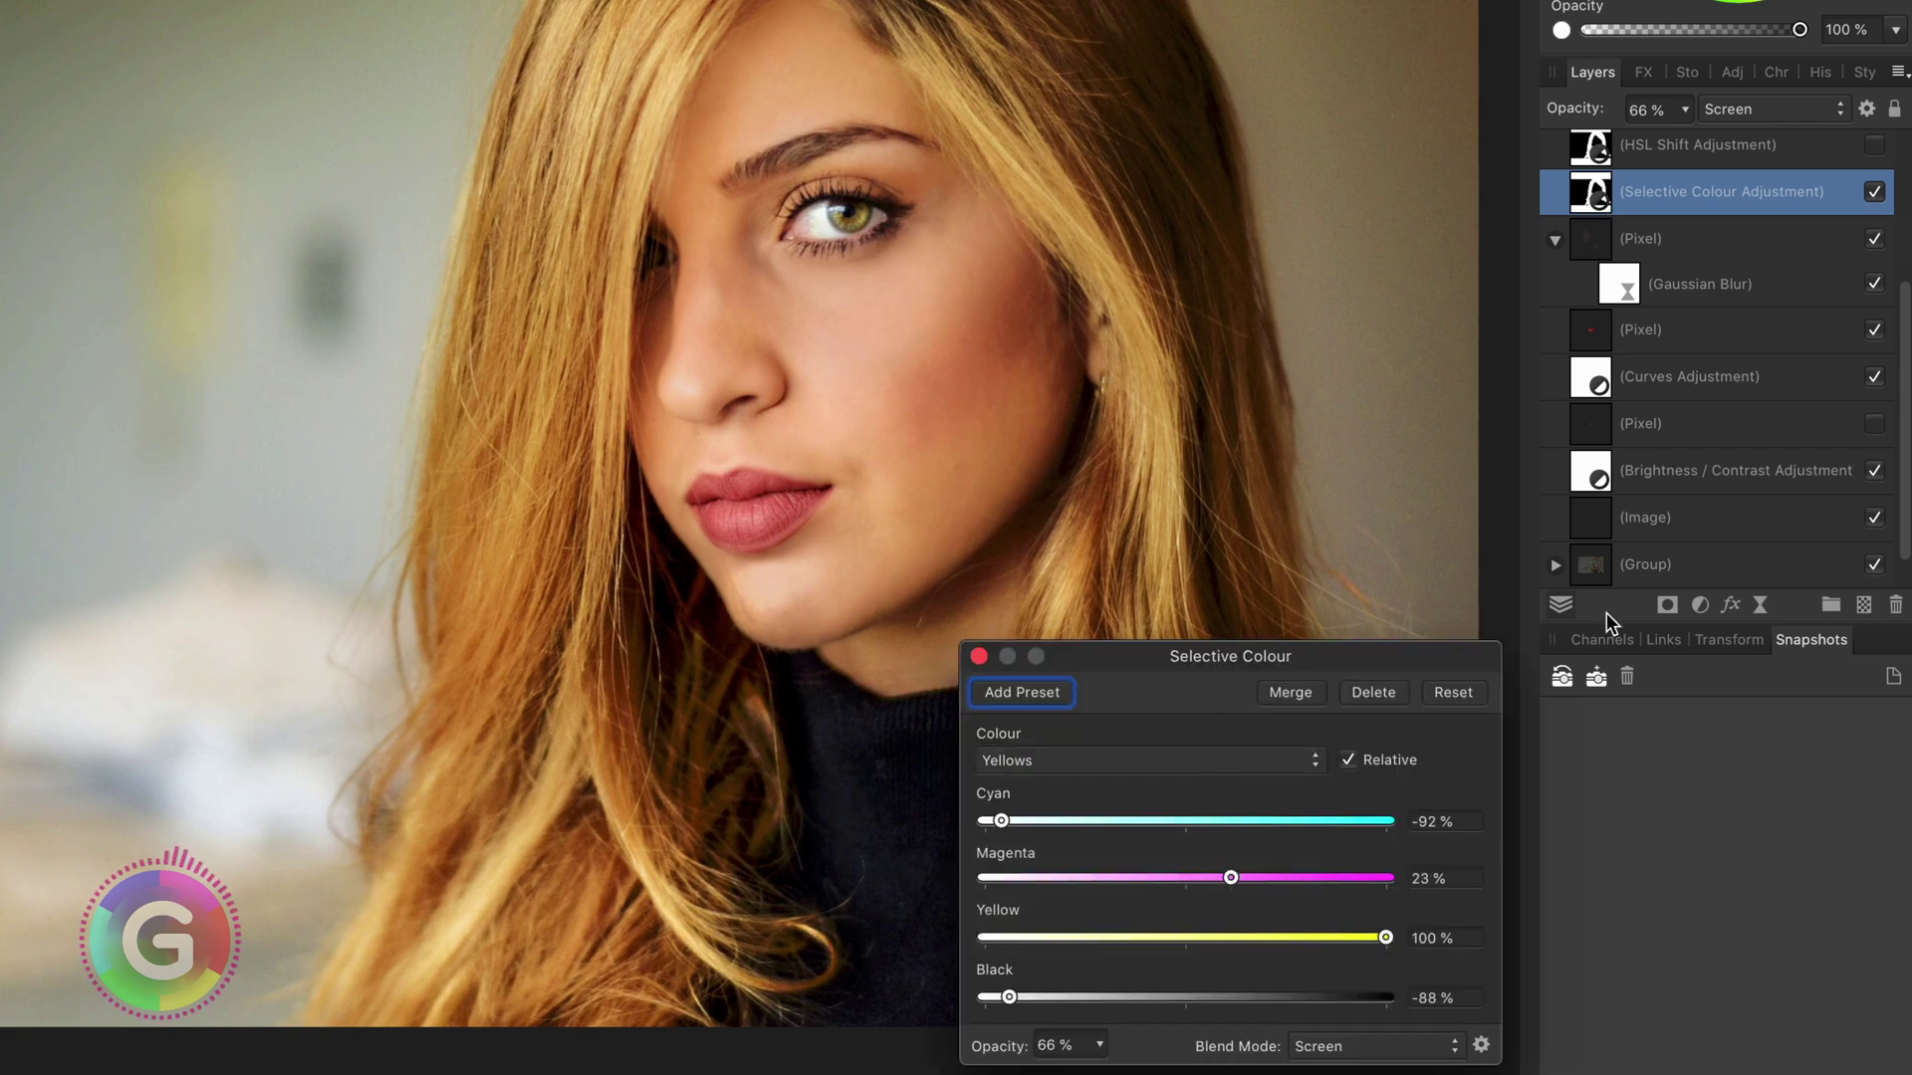
left_click(1873, 191)
left_click(1874, 192)
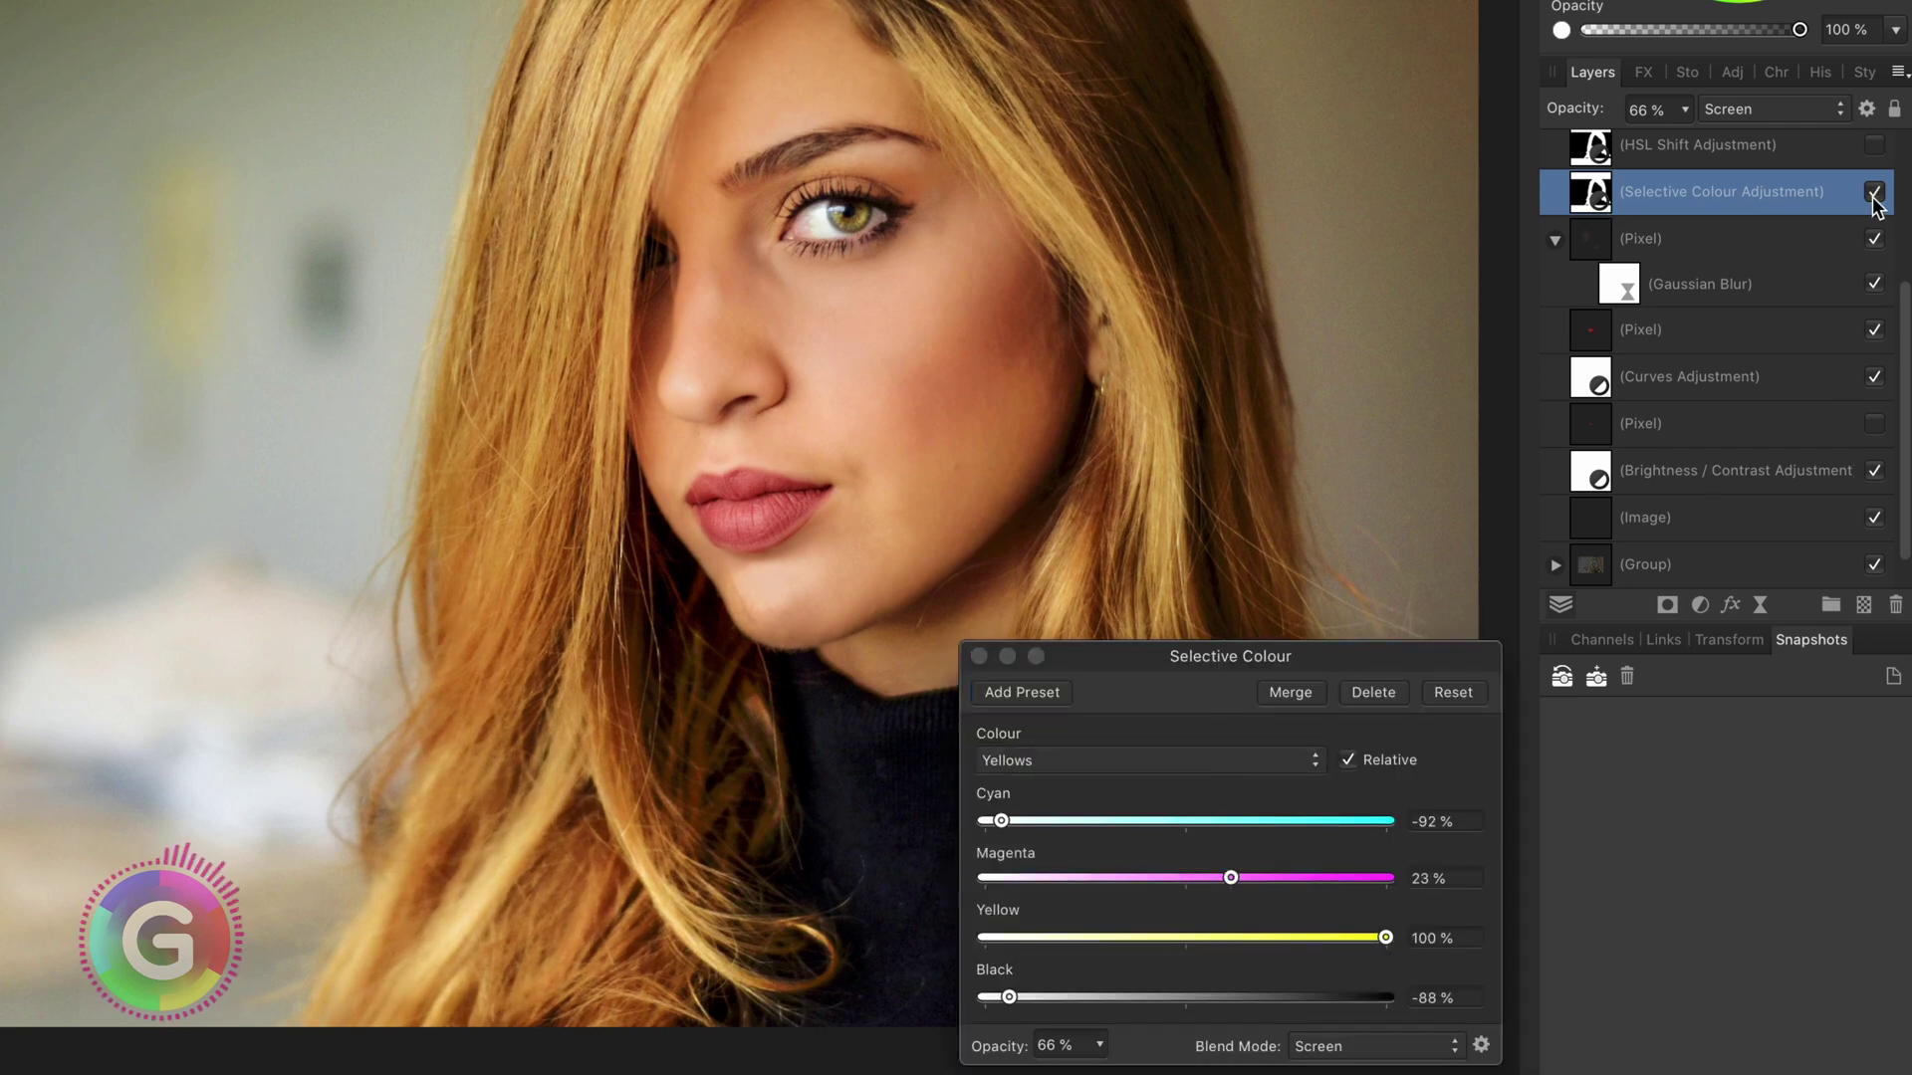
Close the Selective Colour settings and turn on the Liquify reshaping layer.
left_click(984, 666)
scroll(1731, 183, "up", 1)
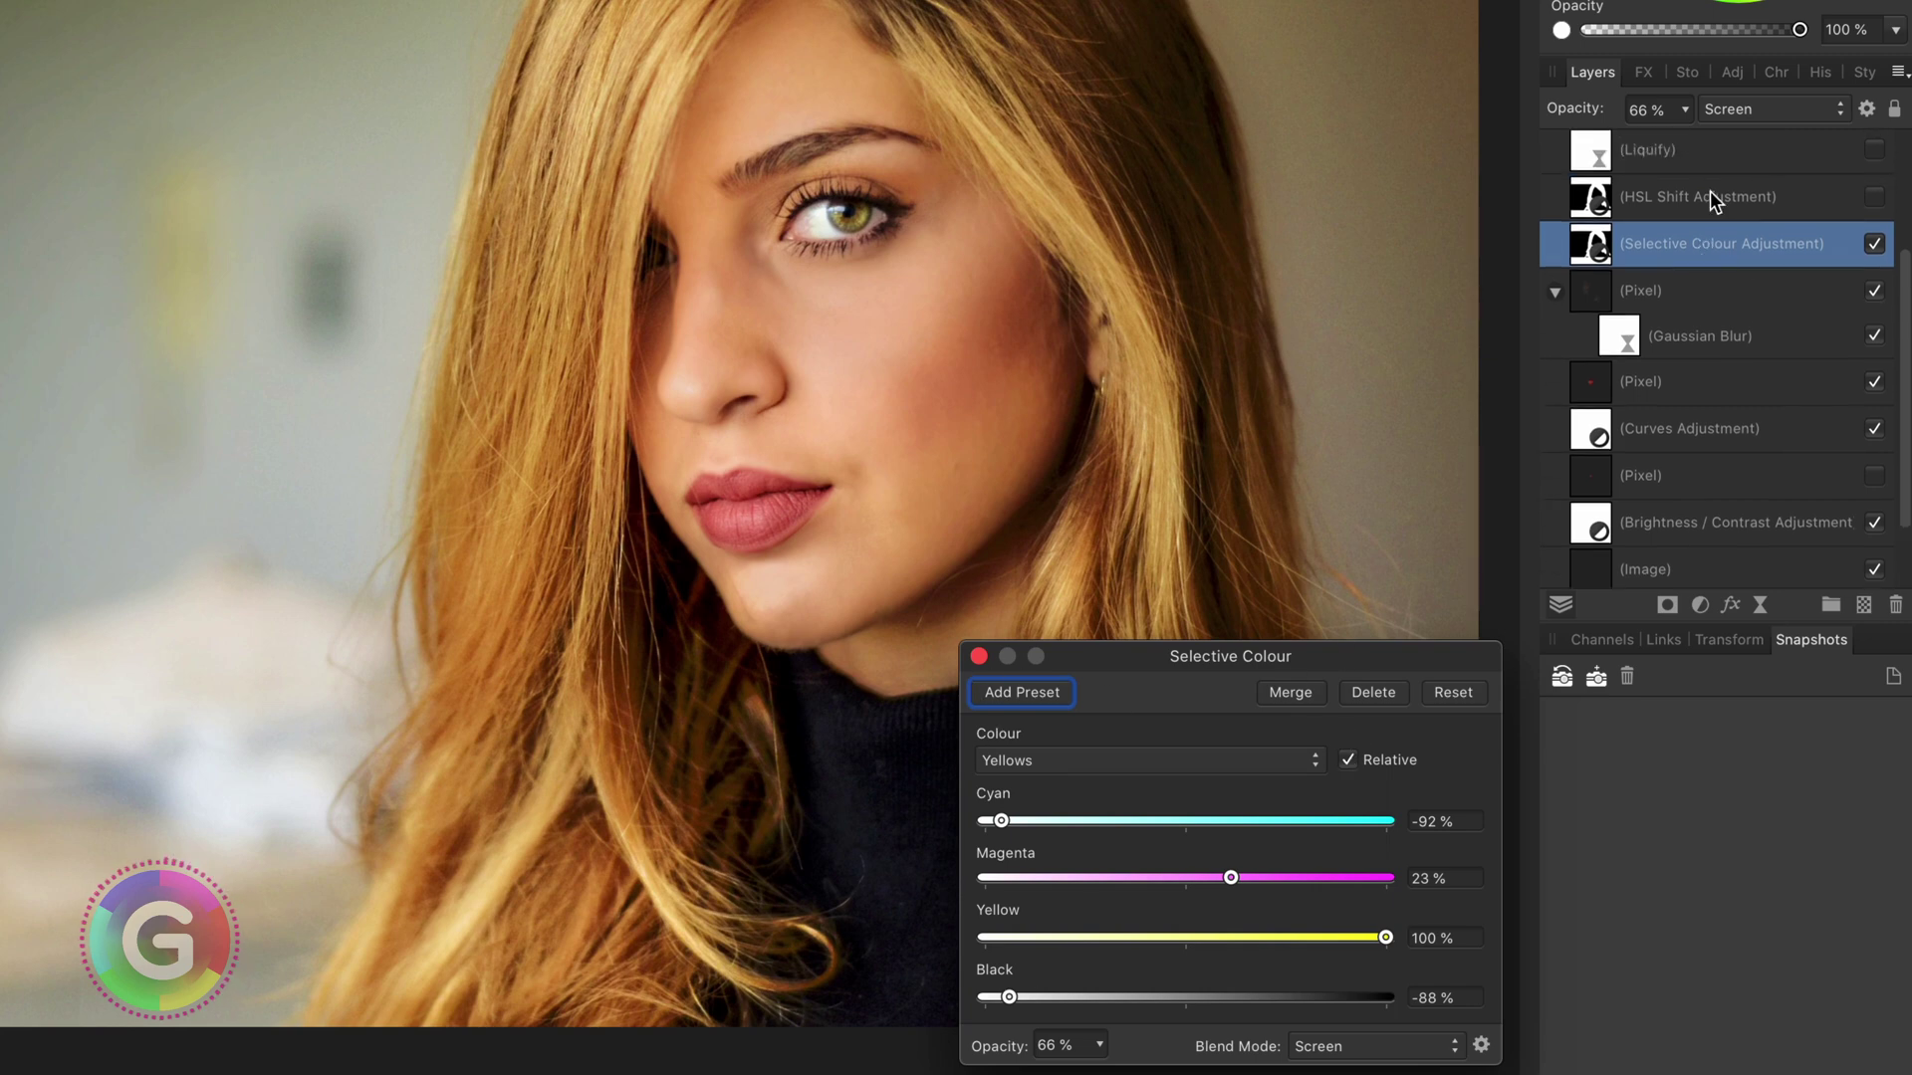
key("Escape")
scroll(1744, 307, "up", 2)
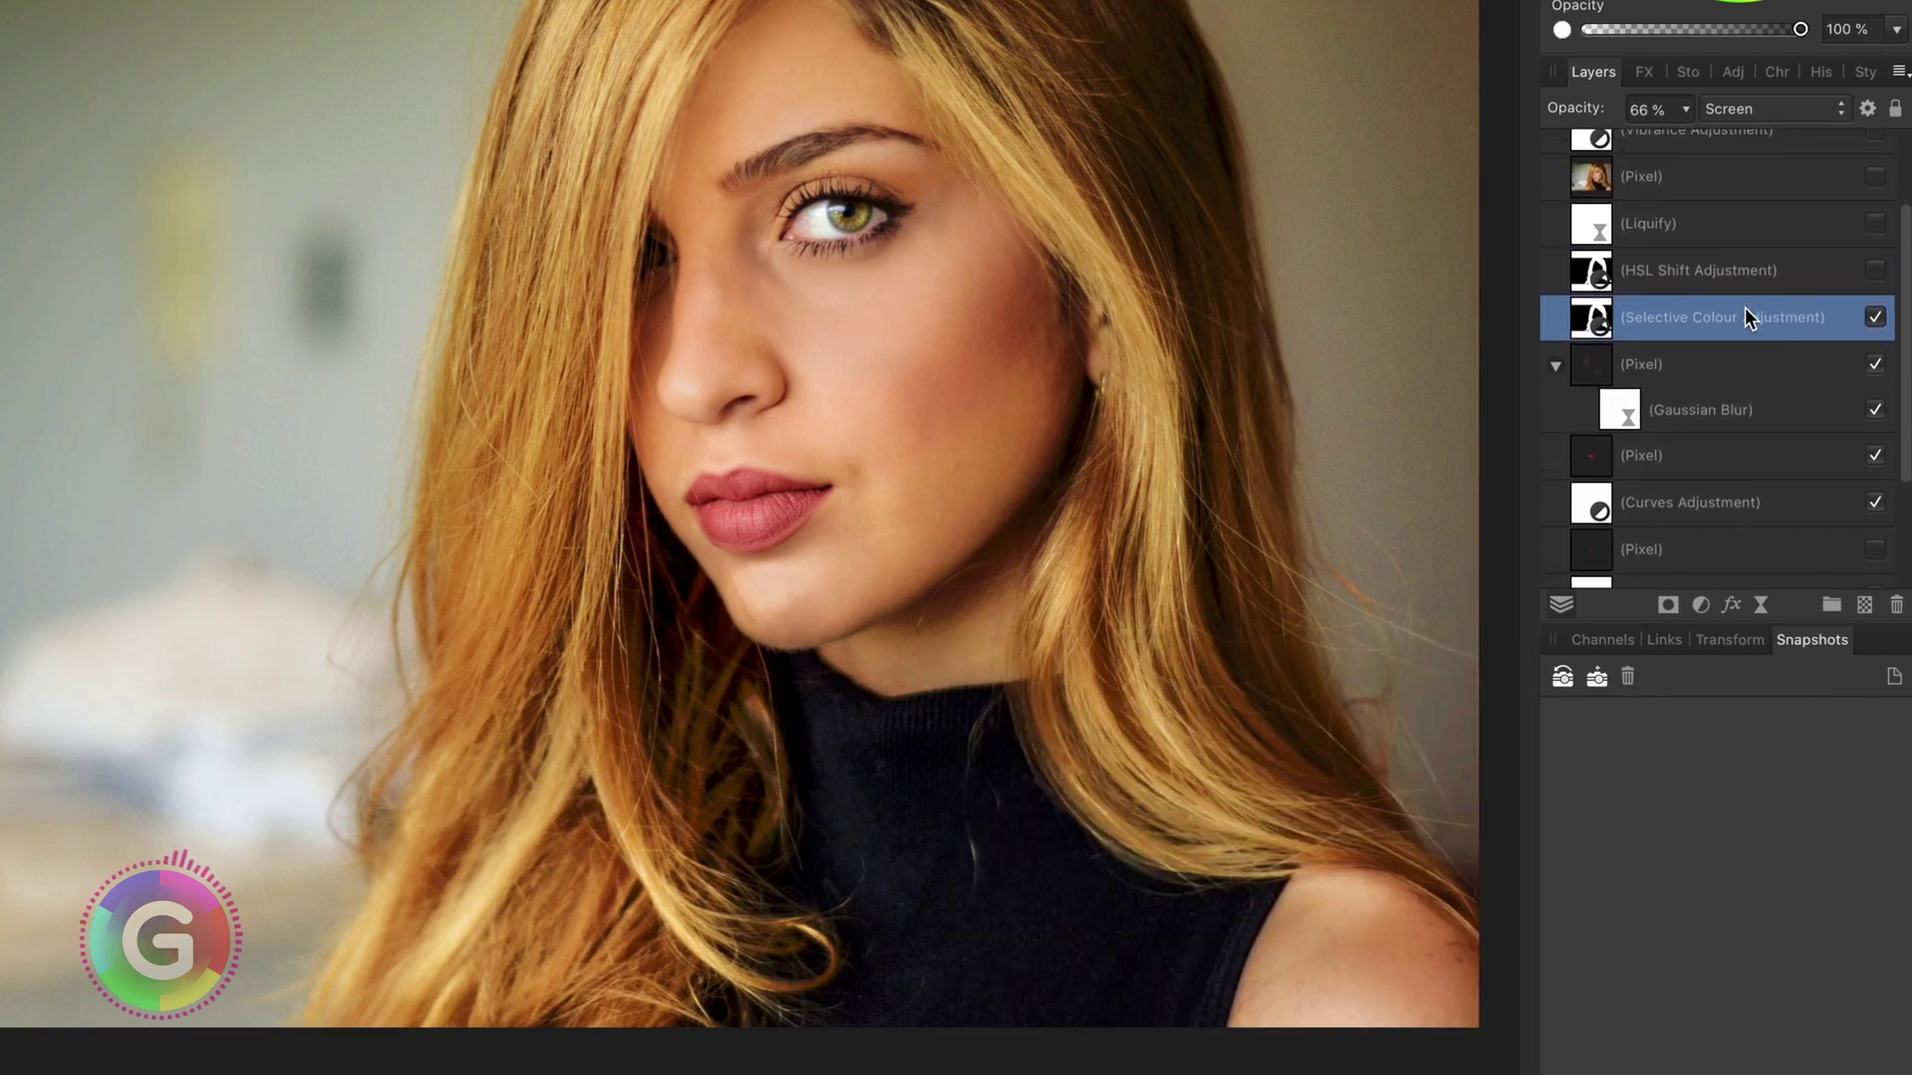
left_click(1747, 235)
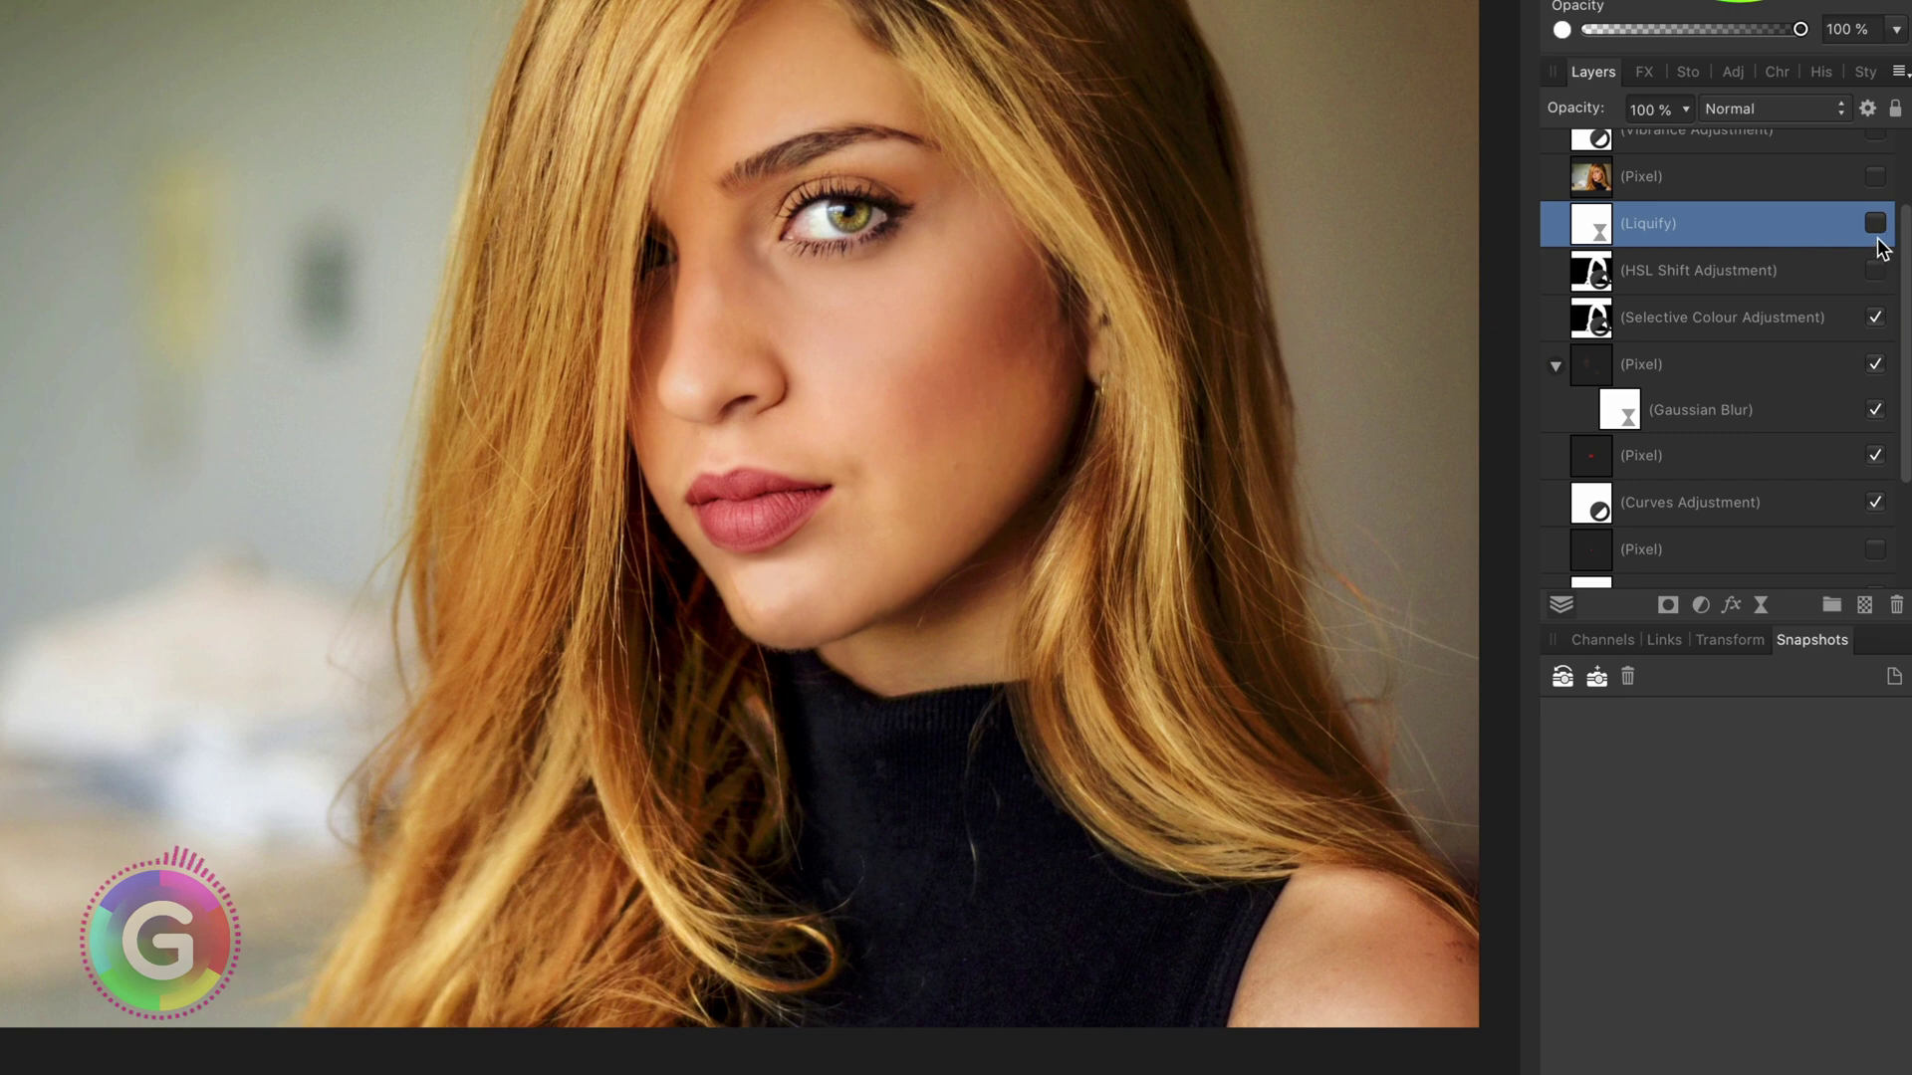
left_click(1876, 227)
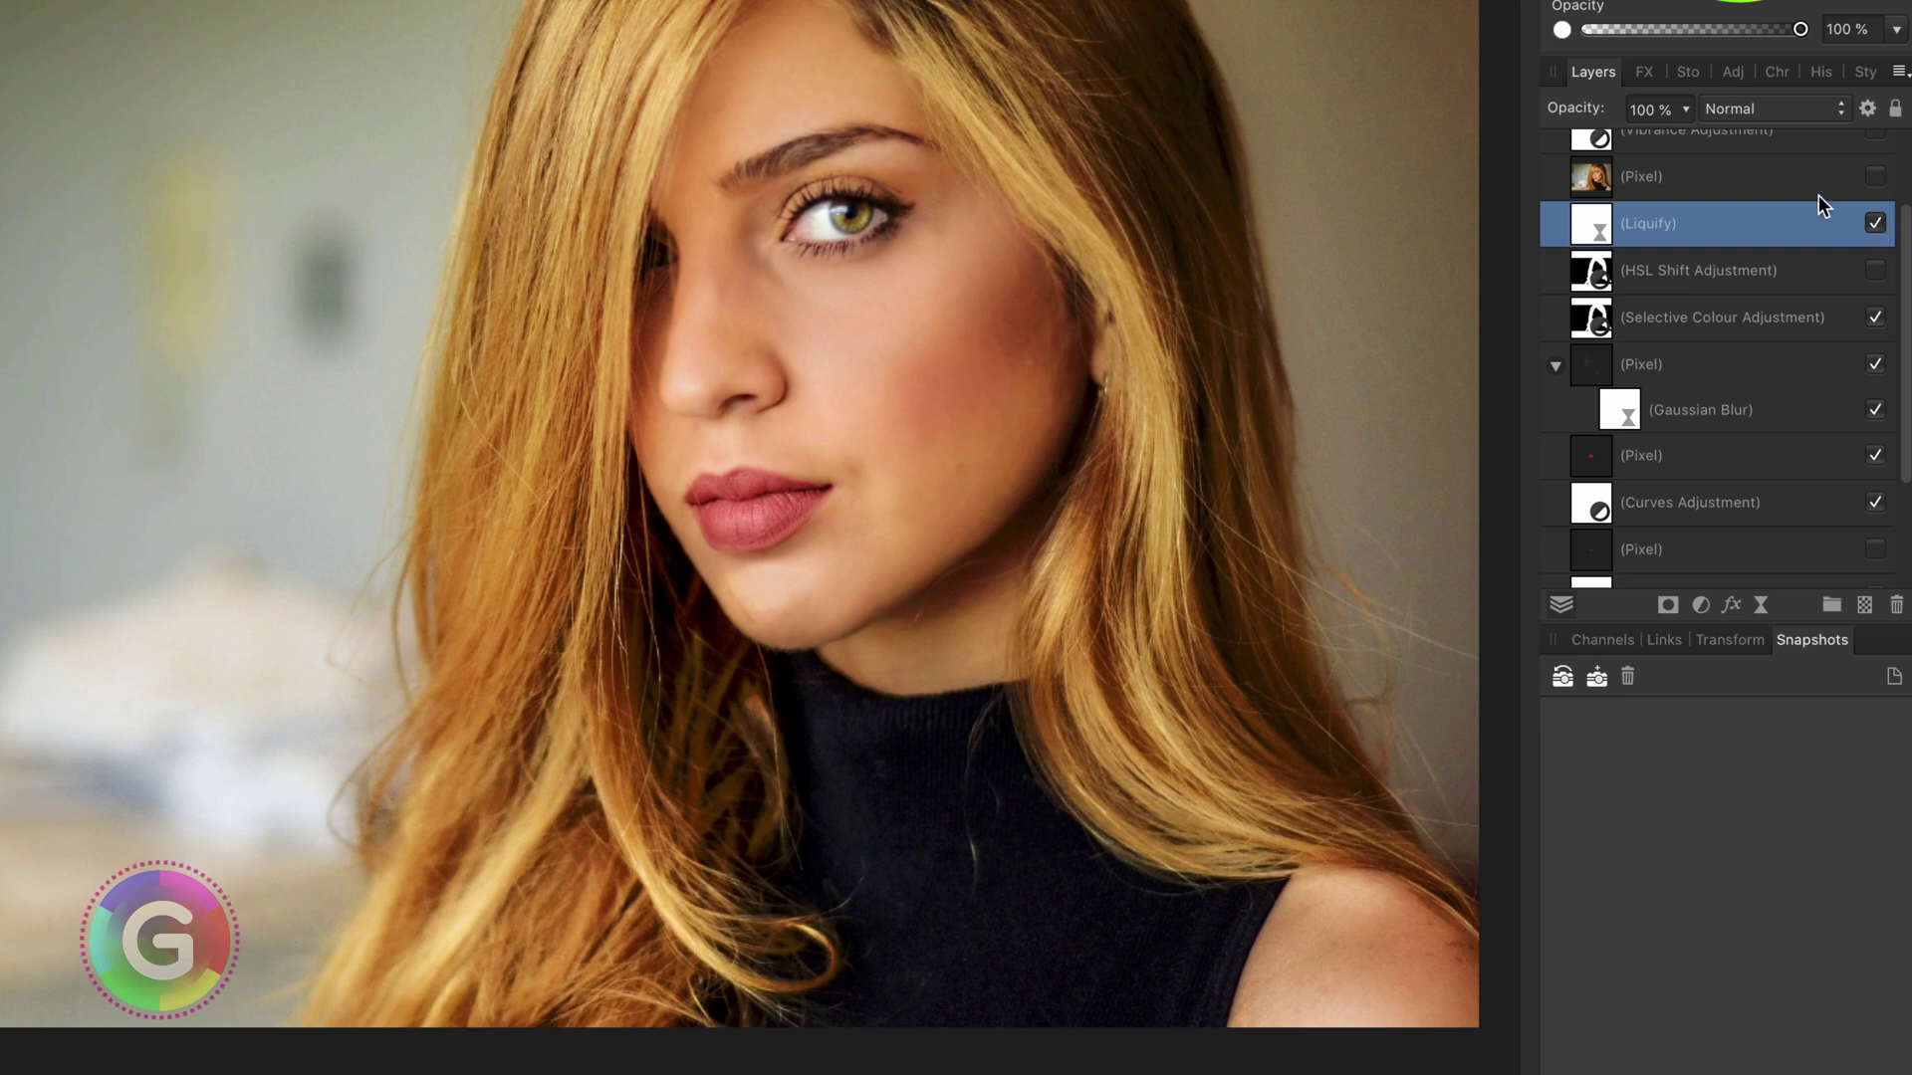
Turn on the Vibrance adjustment (-18% vibrance, -3% saturation) and check its settings.
scroll(1782, 189, "up", 2)
left_click(1842, 245)
left_click(1875, 246)
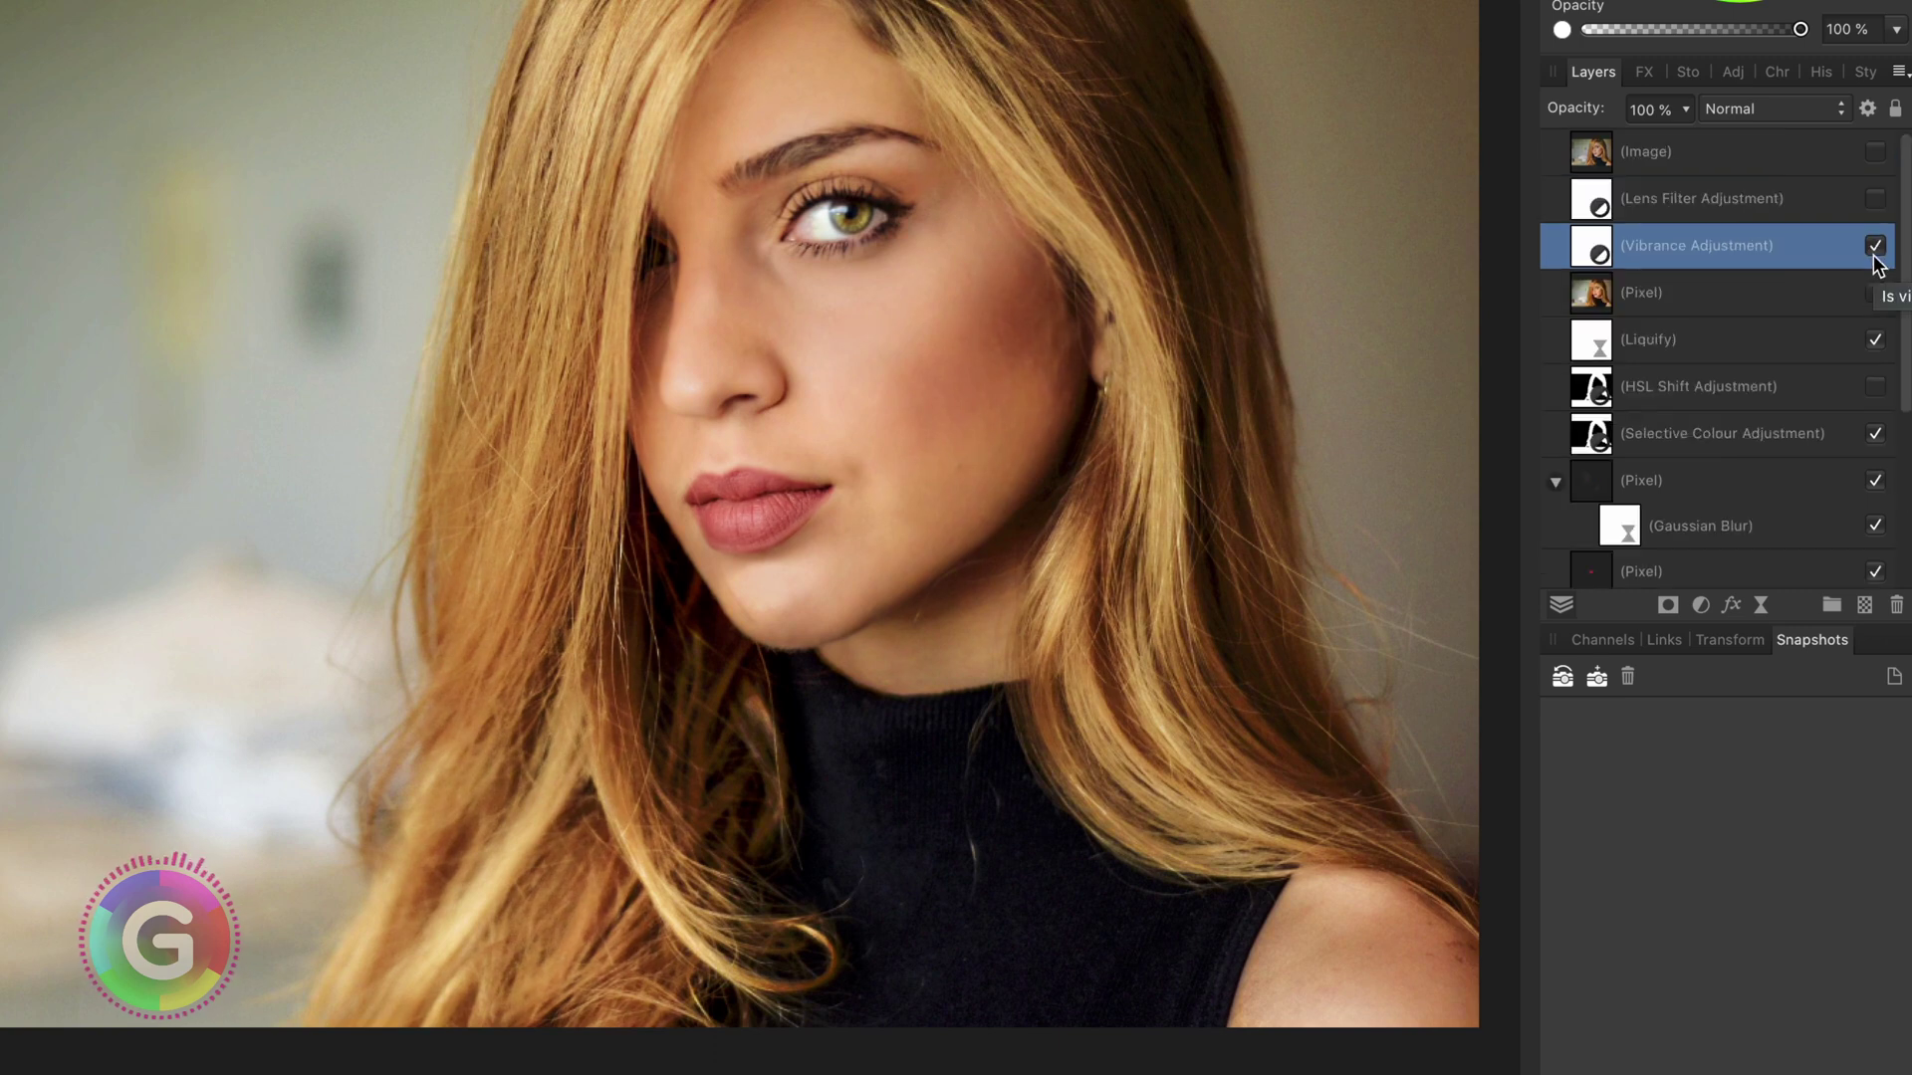
left_click(1873, 249)
left_click(1875, 248)
double_click(1597, 243)
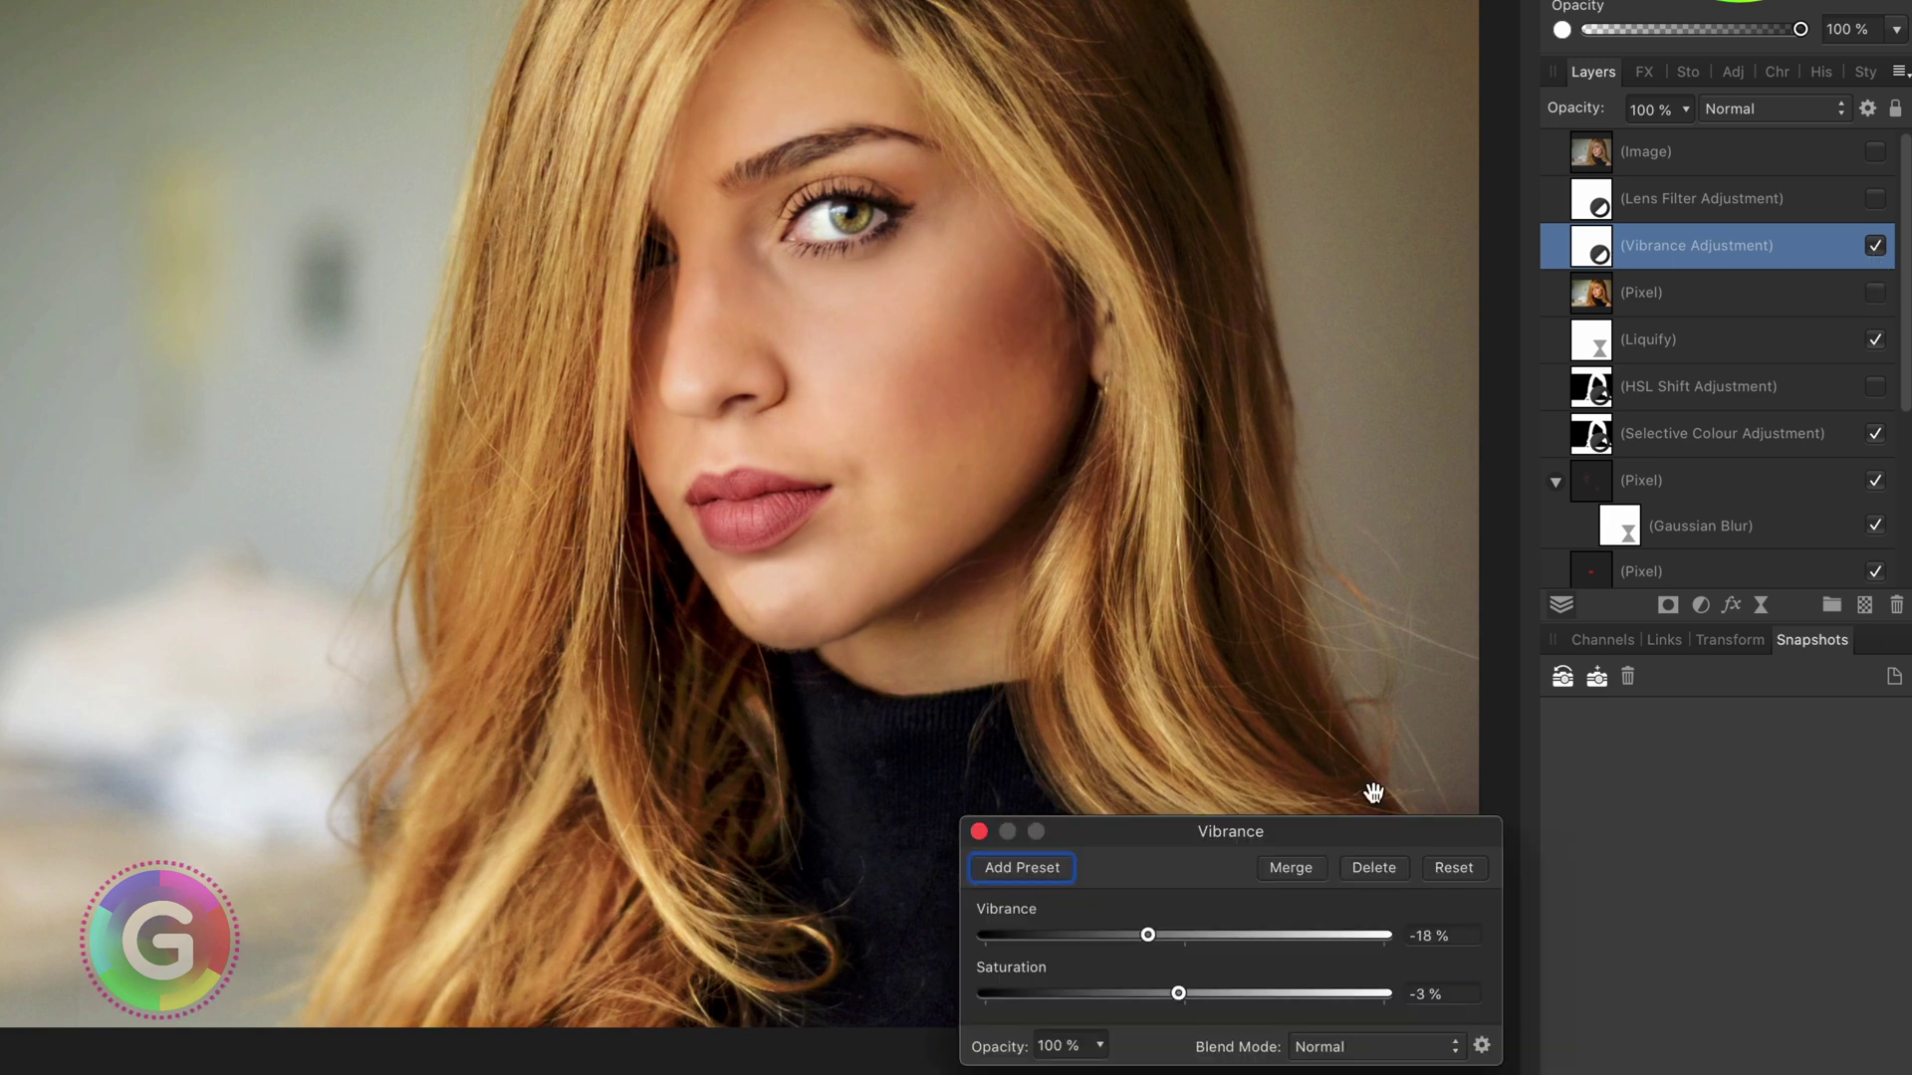
left_click(980, 832)
Enable the orange Lens Filter at 57% density, then compare against the original image.
left_click(1738, 212)
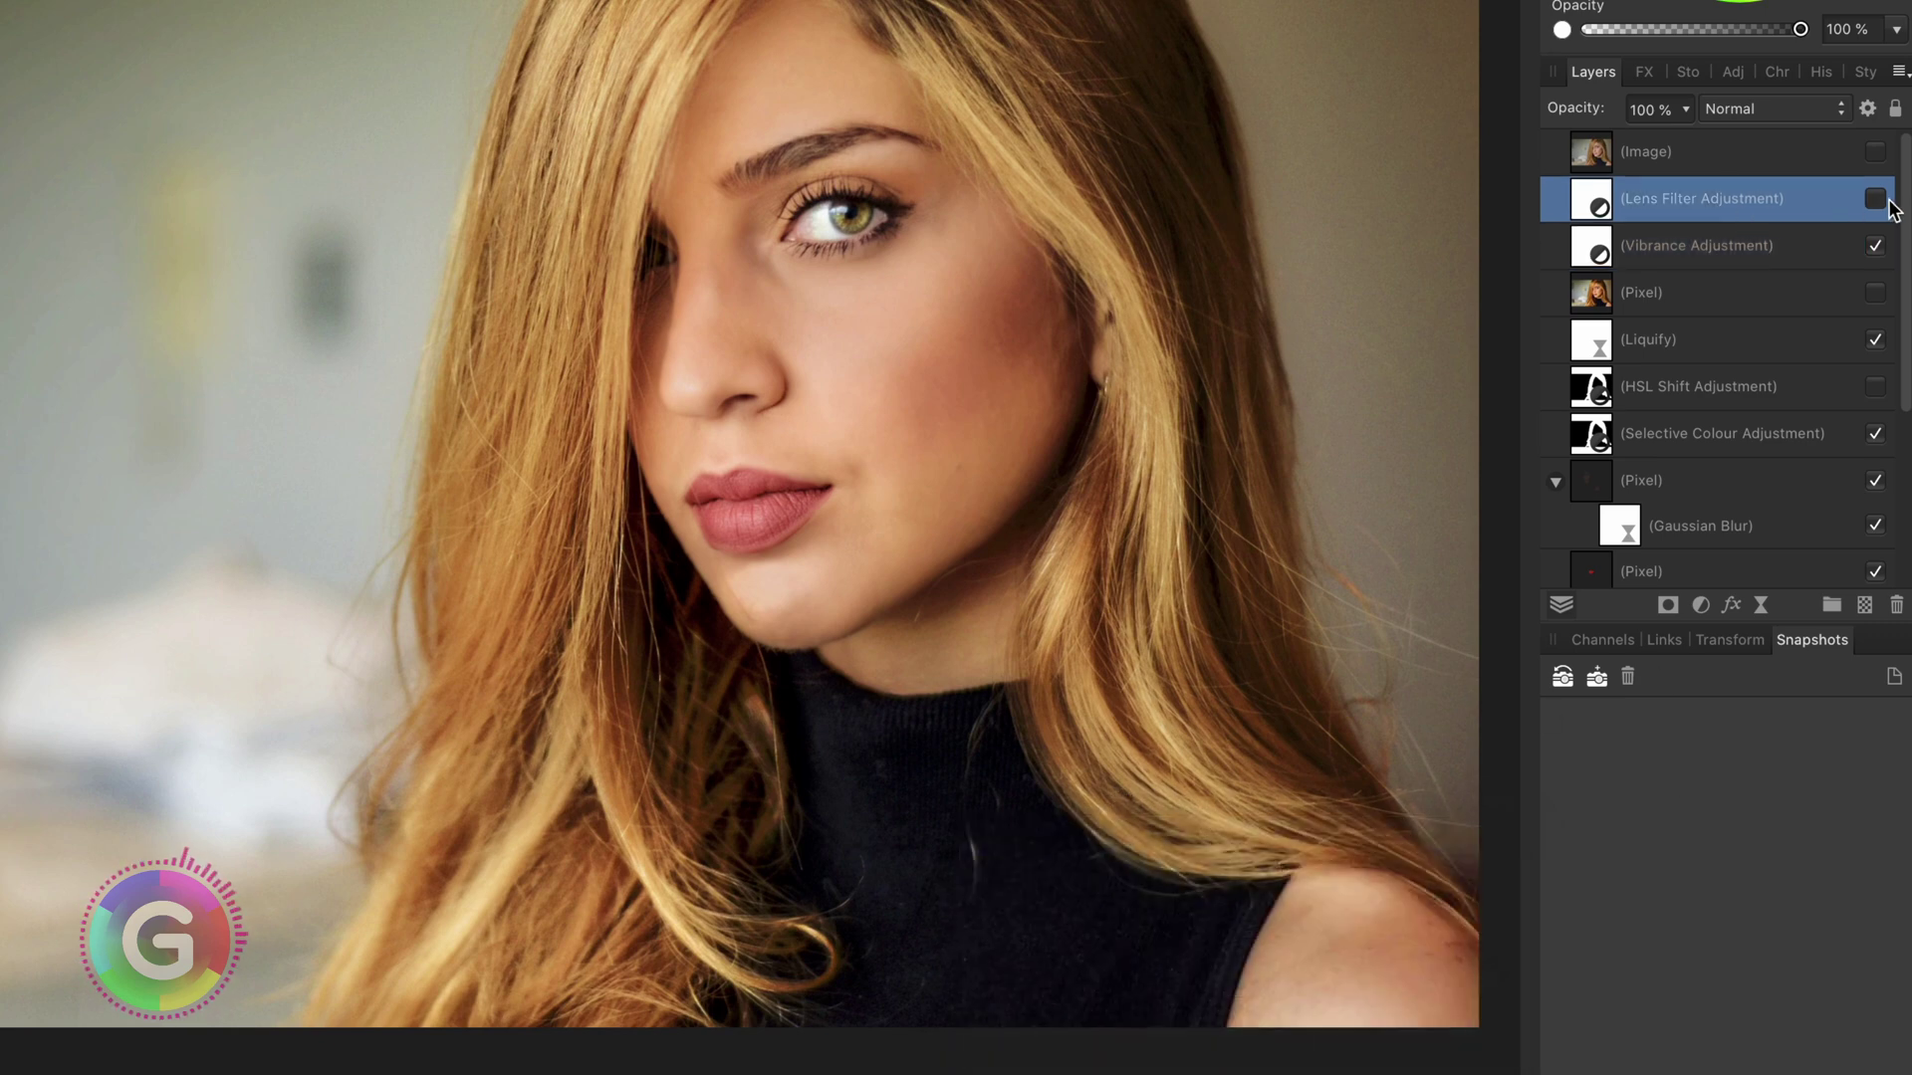
left_click(1878, 199)
double_click(1593, 211)
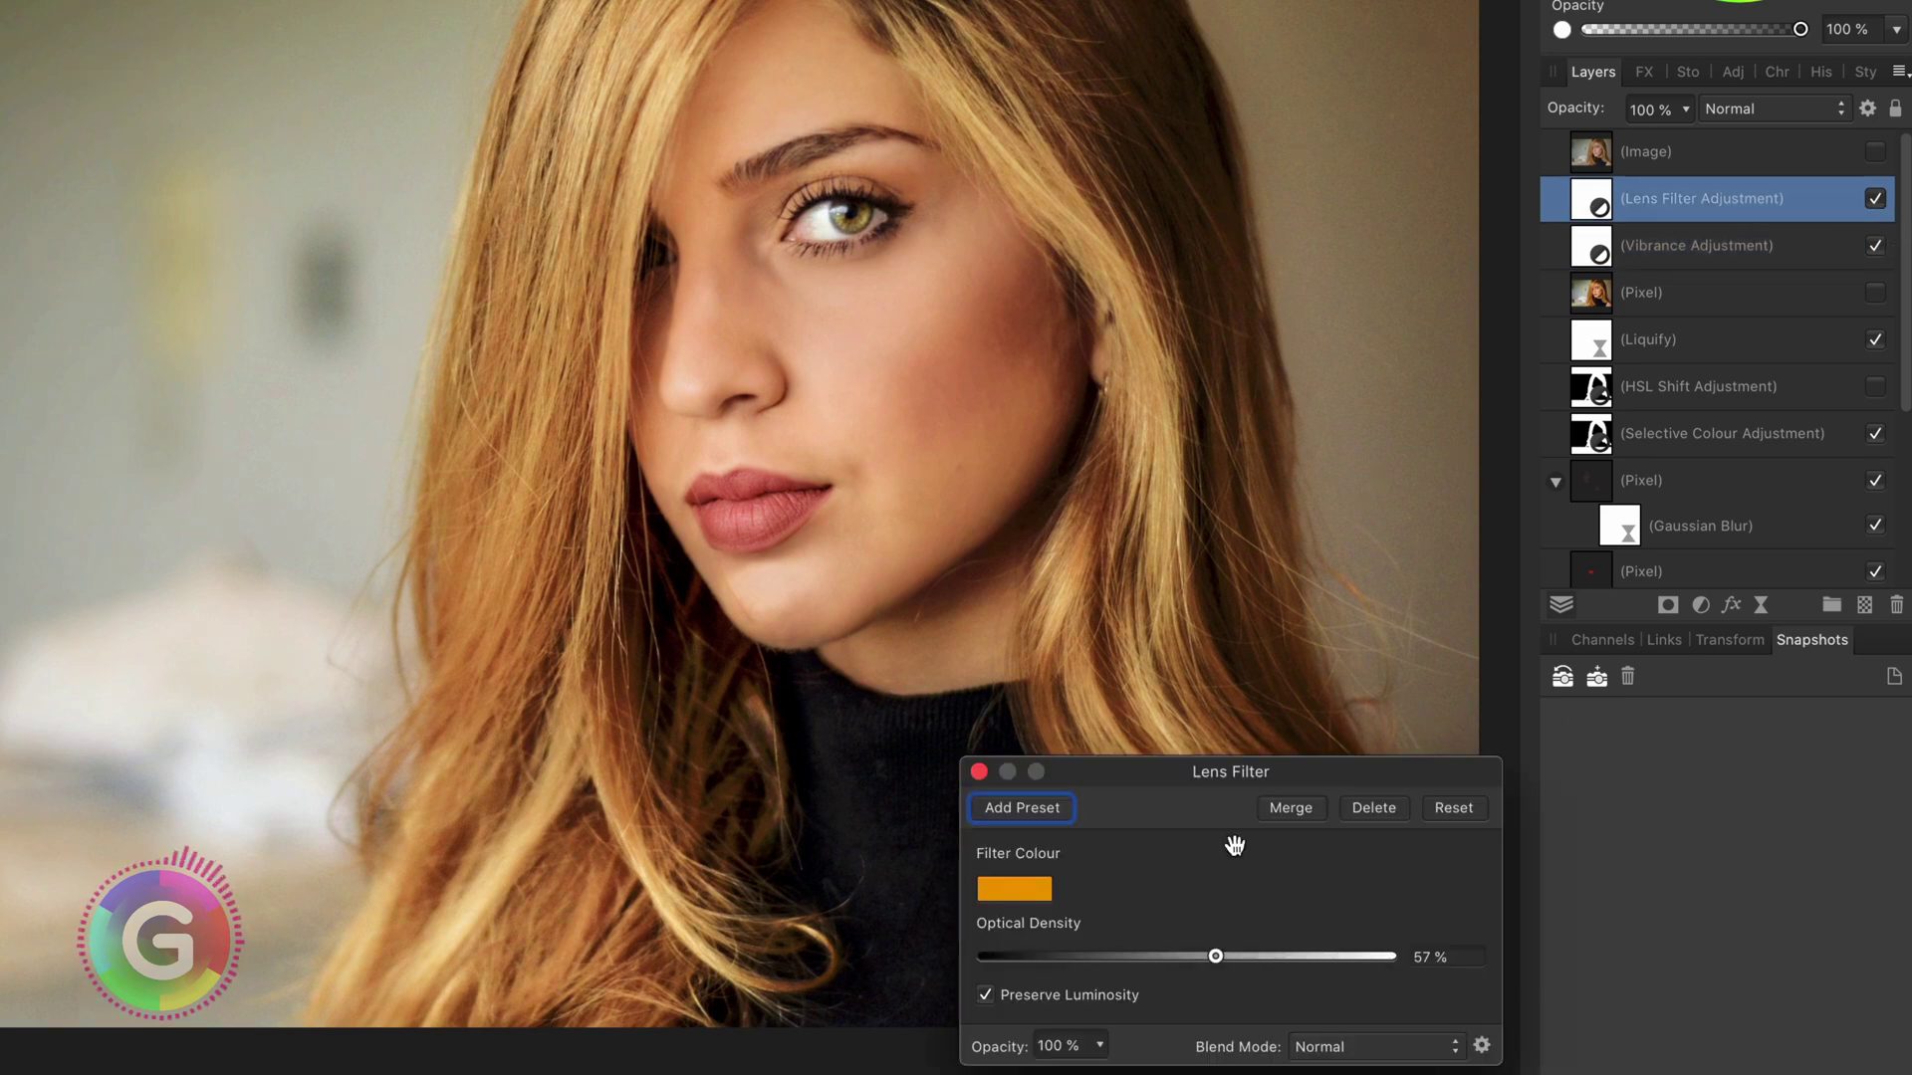
left_click(979, 771)
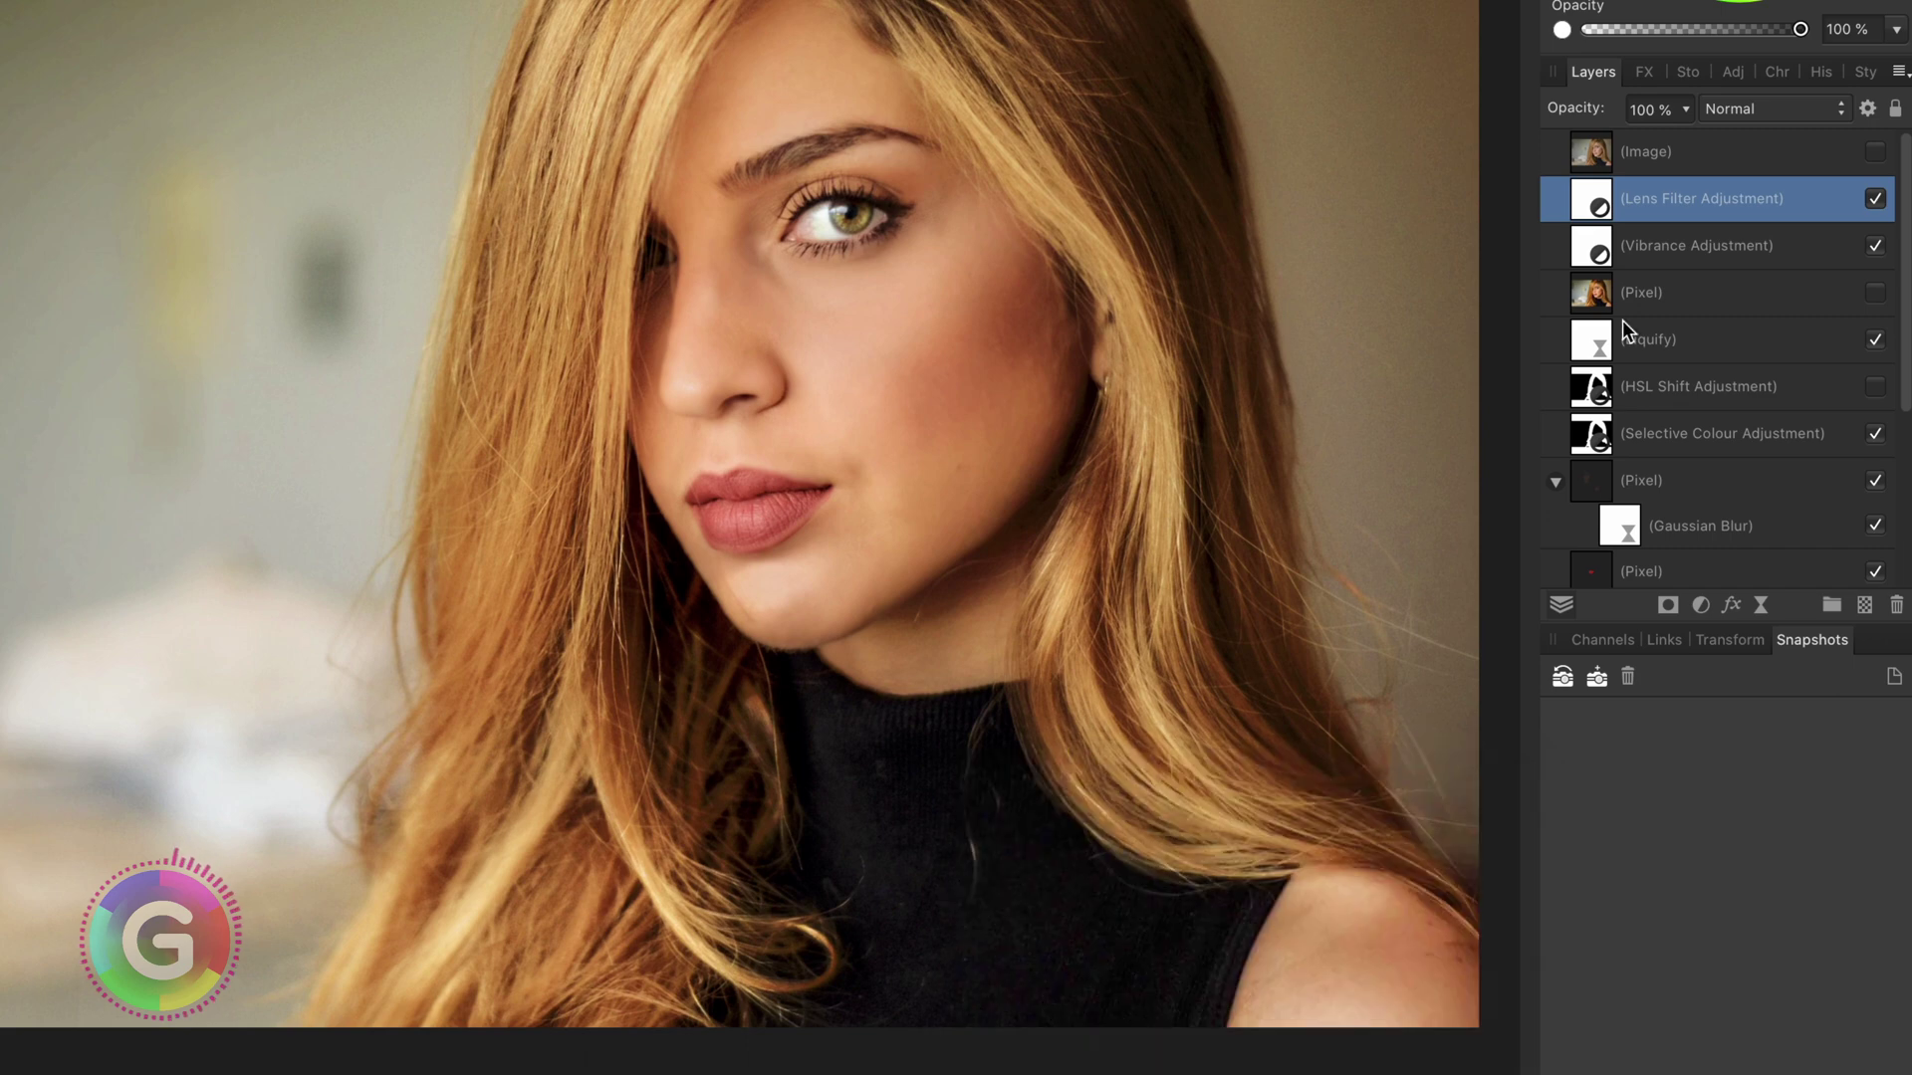
left_click(1874, 152)
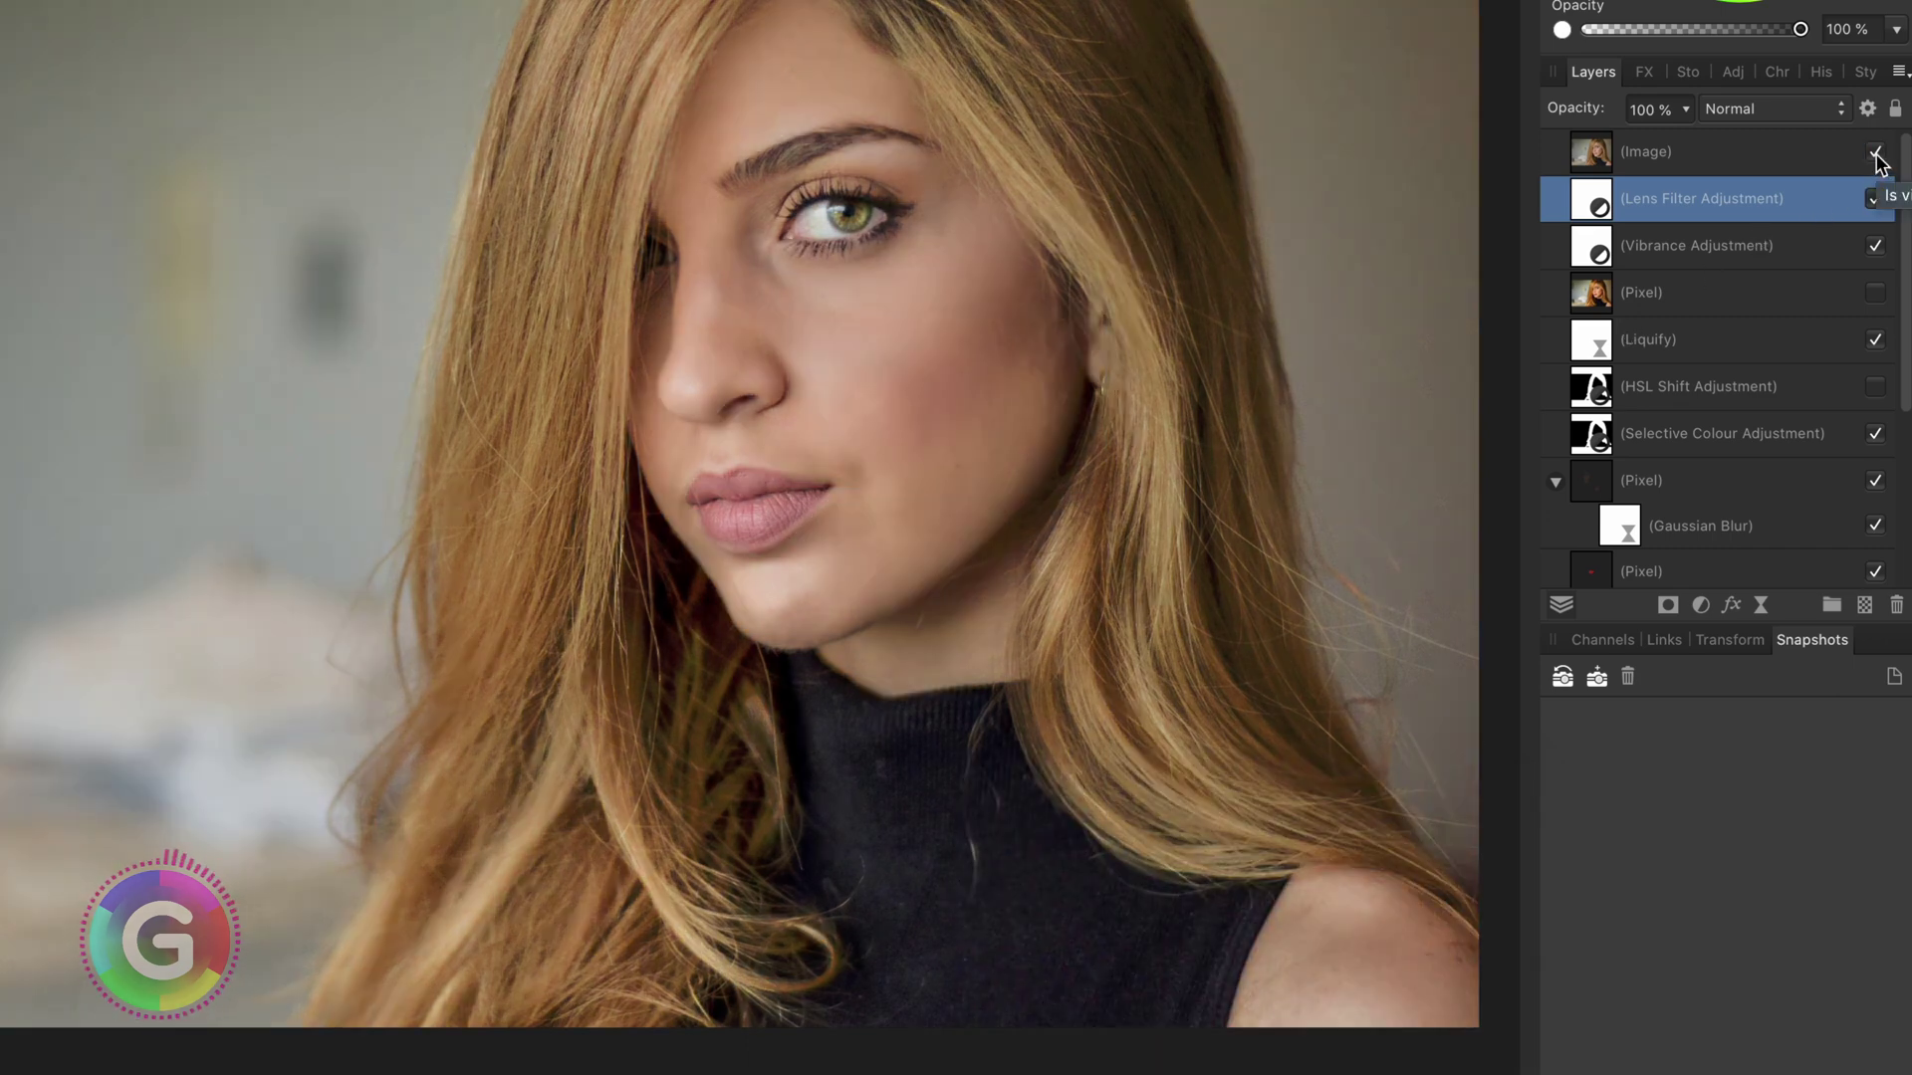
left_click(1875, 153)
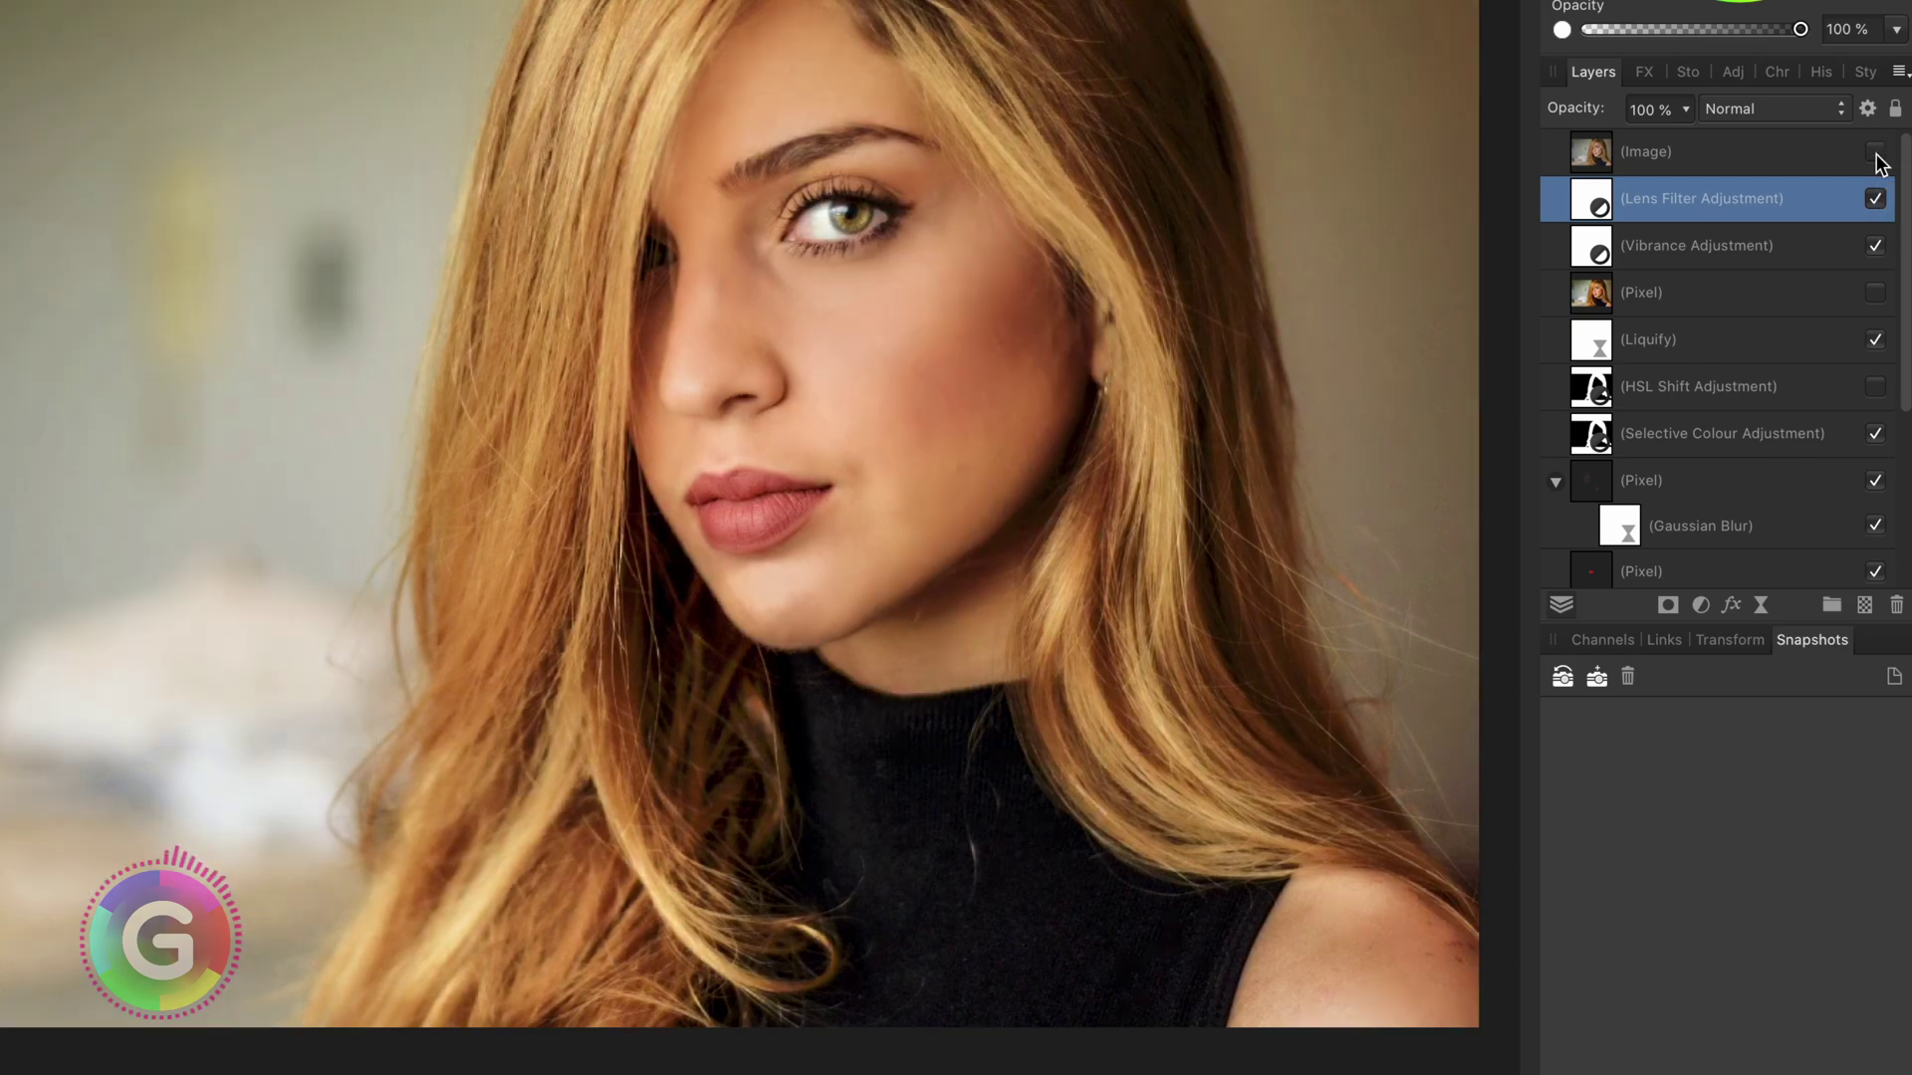